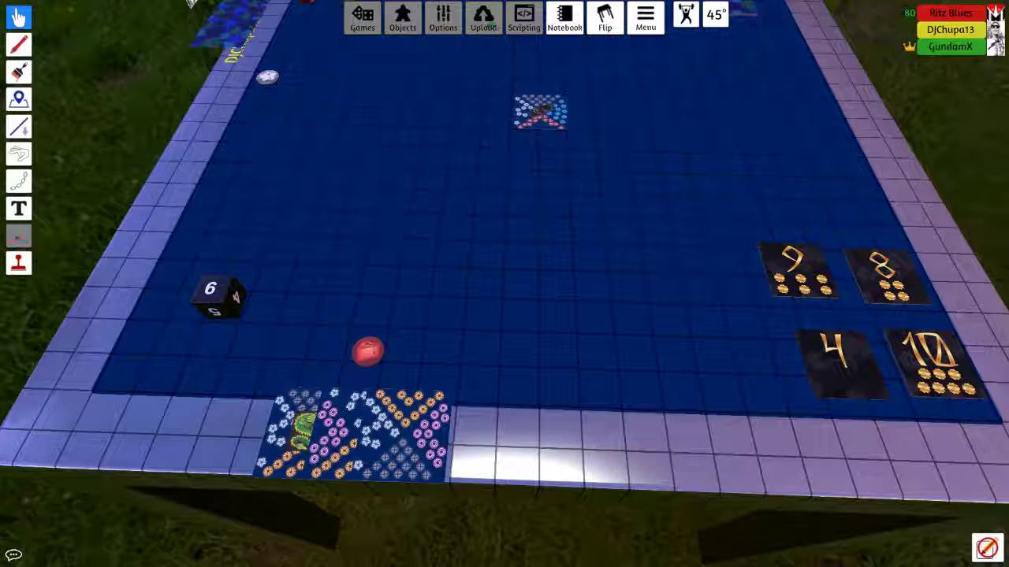
scroll(504, 283, "down", 5)
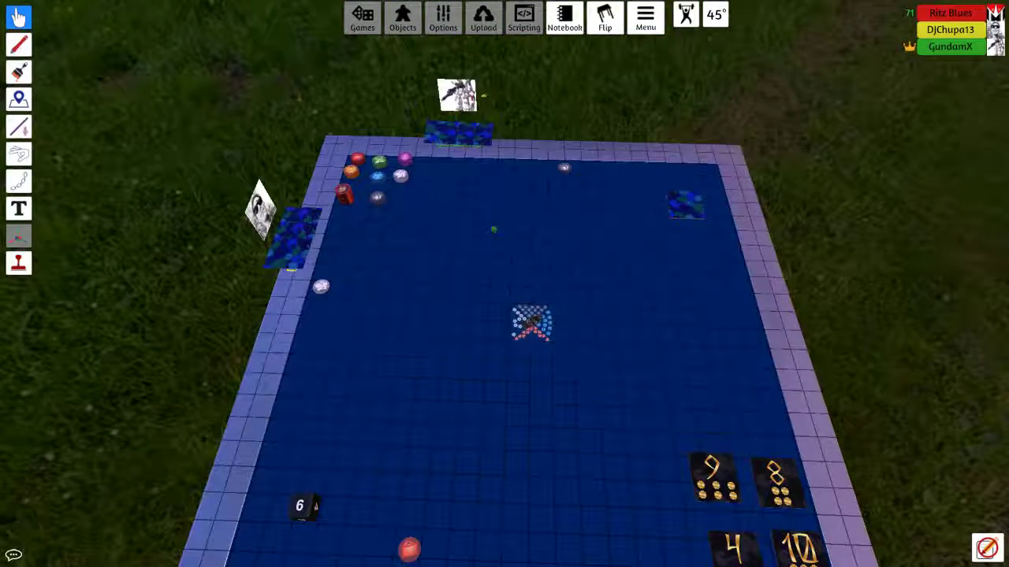
scroll(504, 284, "down", 3)
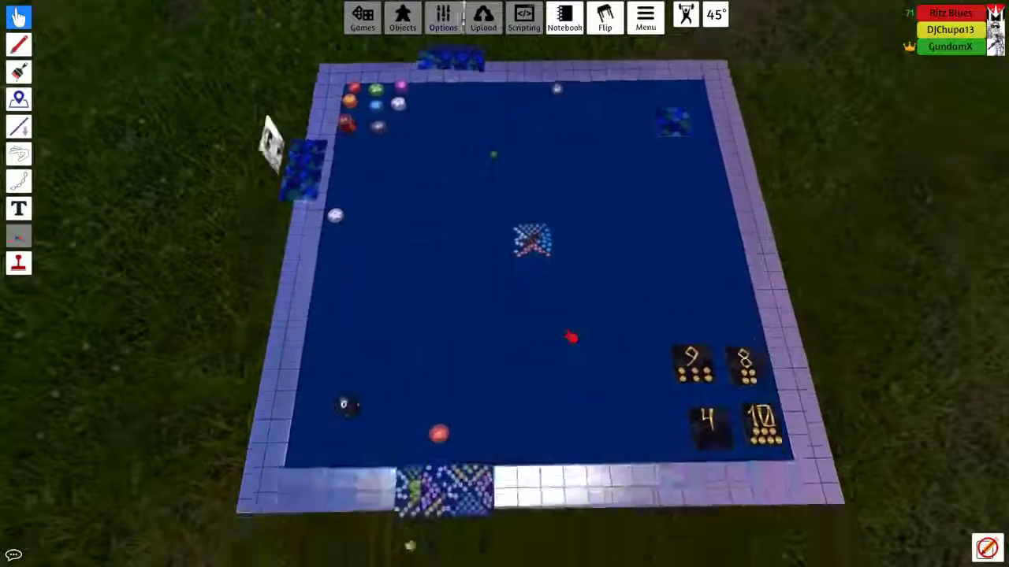
scroll(573, 320, "down", 4)
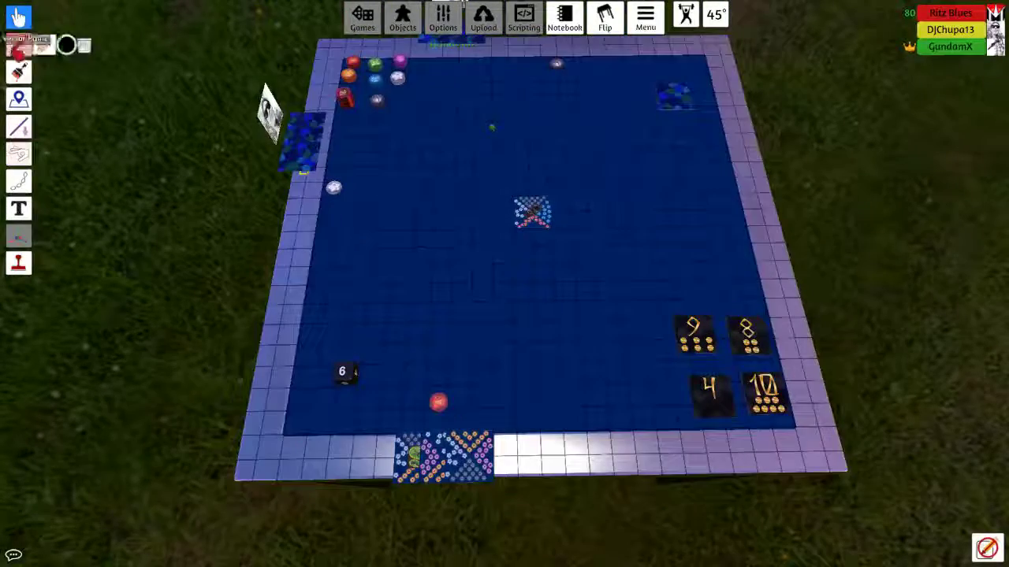
Switch on the freehand Draw tool in the left toolbar to show stroke options
left_click(19, 71)
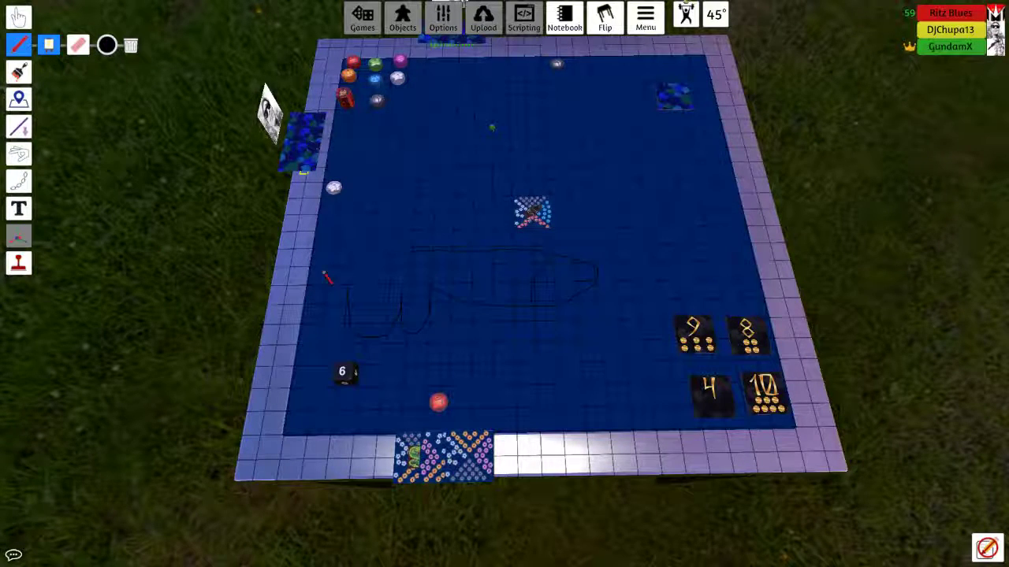
key("w")
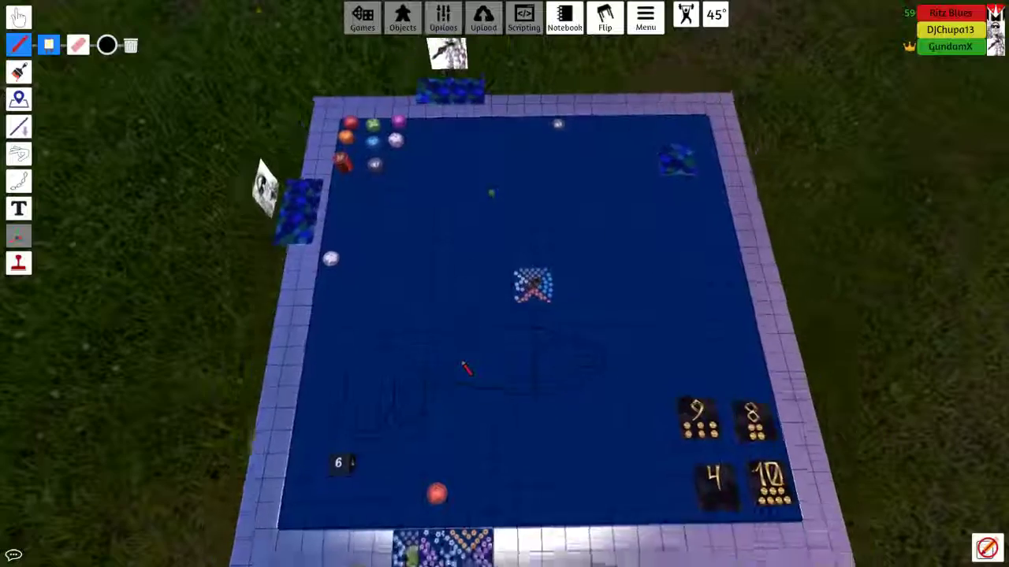
scroll(465, 369, "down", 3)
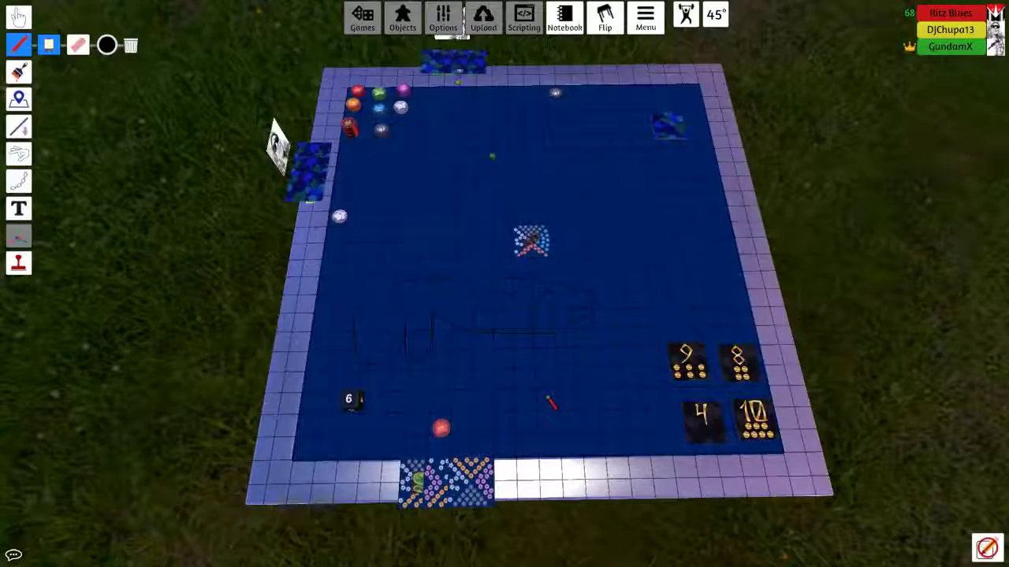
scroll(524, 404, "up", 5)
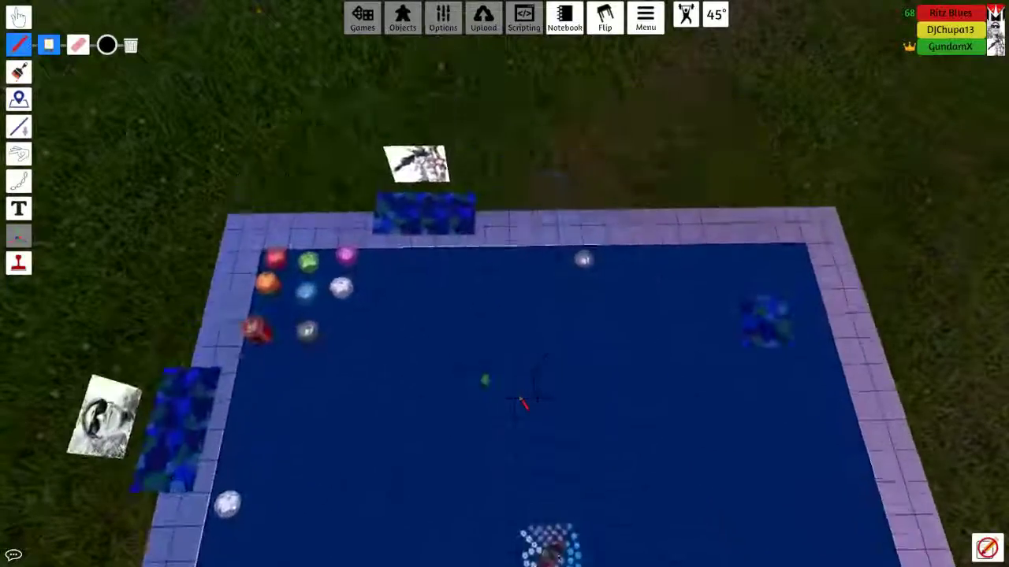
scroll(524, 404, "down", 4)
scroll(524, 405, "up", 4)
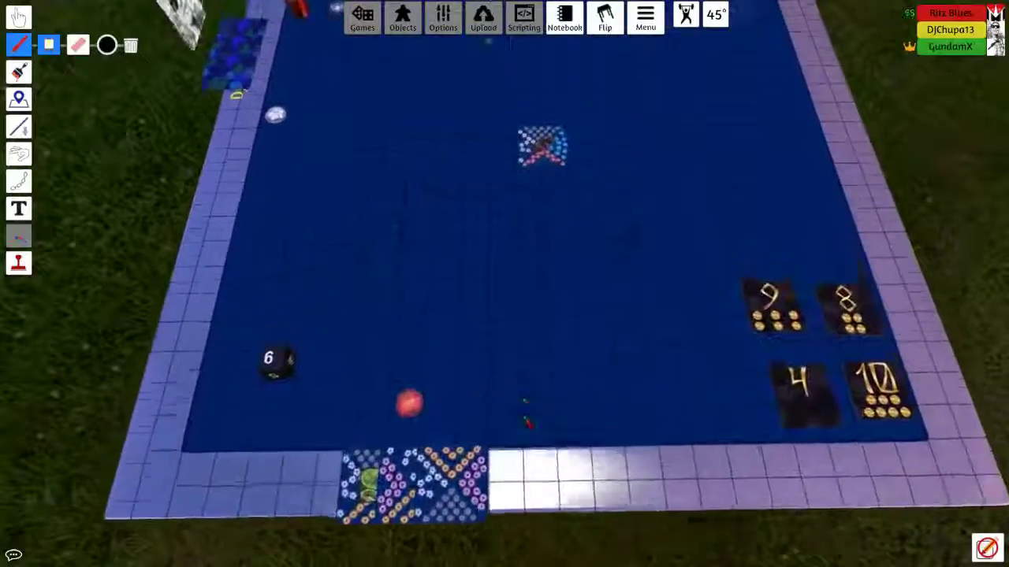
scroll(504, 283, "down", 4)
key("F1")
scroll(504, 283, "up", 4)
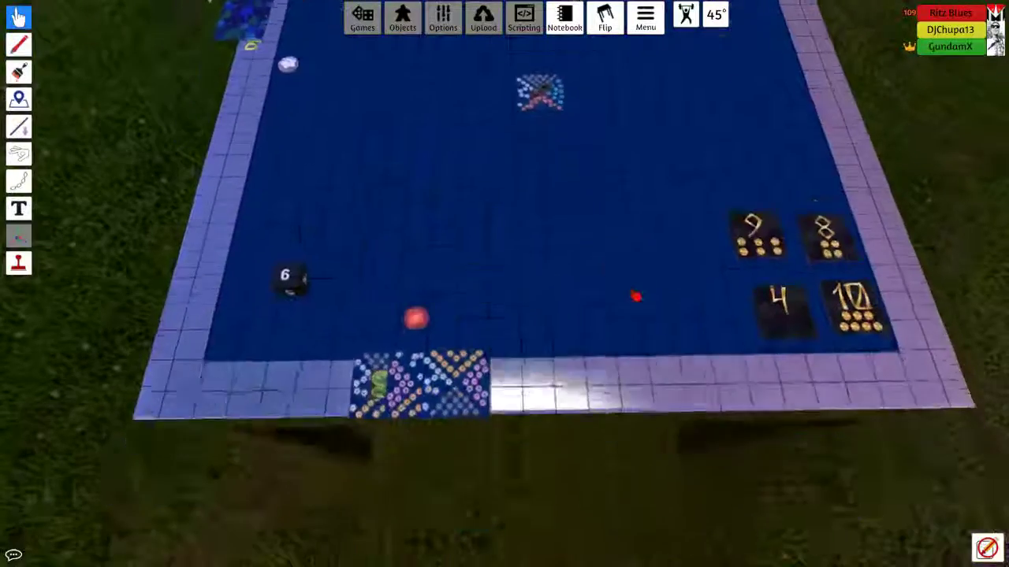
scroll(504, 284, "down", 4)
scroll(504, 284, "up", 3)
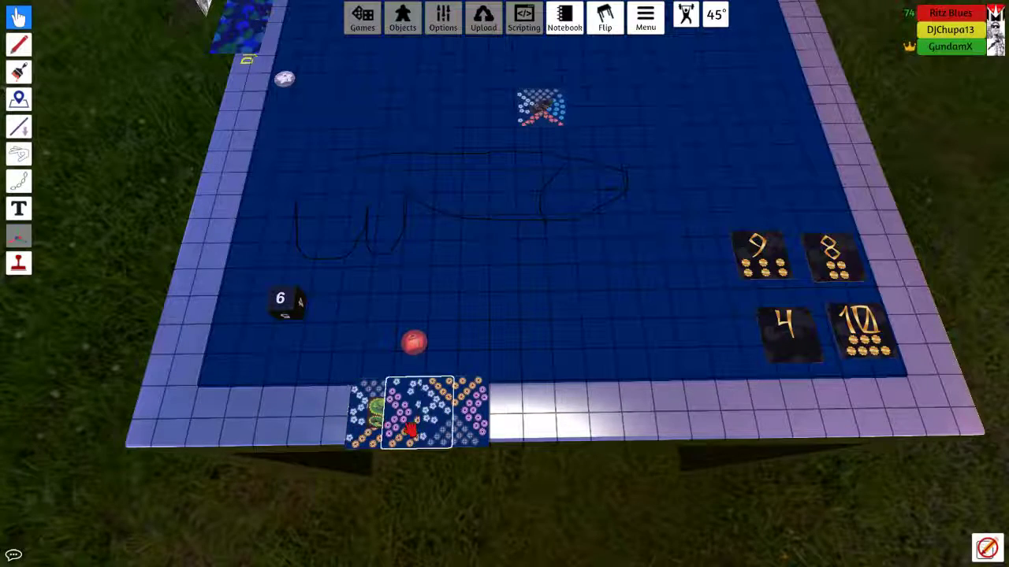
scroll(460, 344, "up", 4)
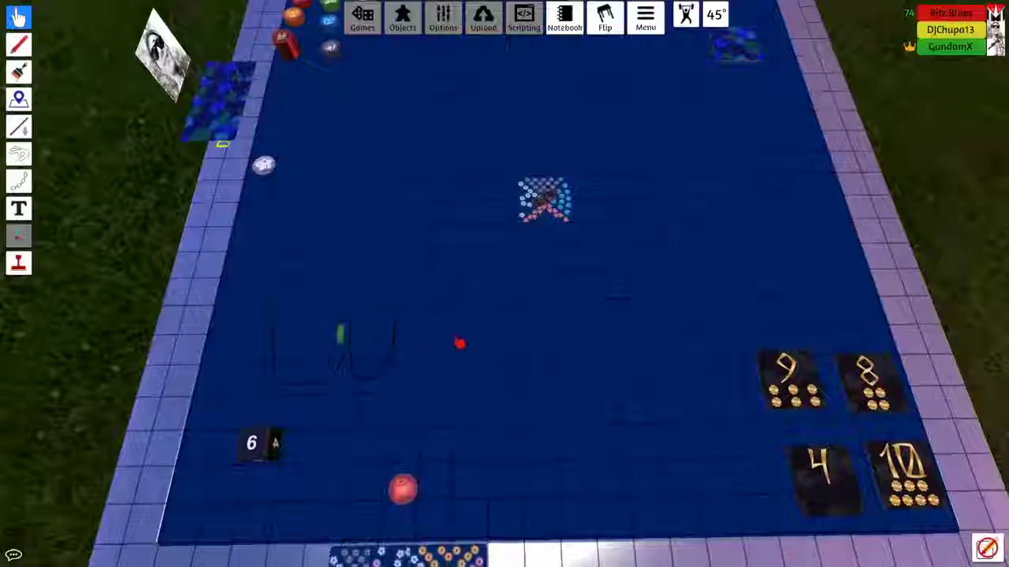
scroll(461, 344, "down", 4)
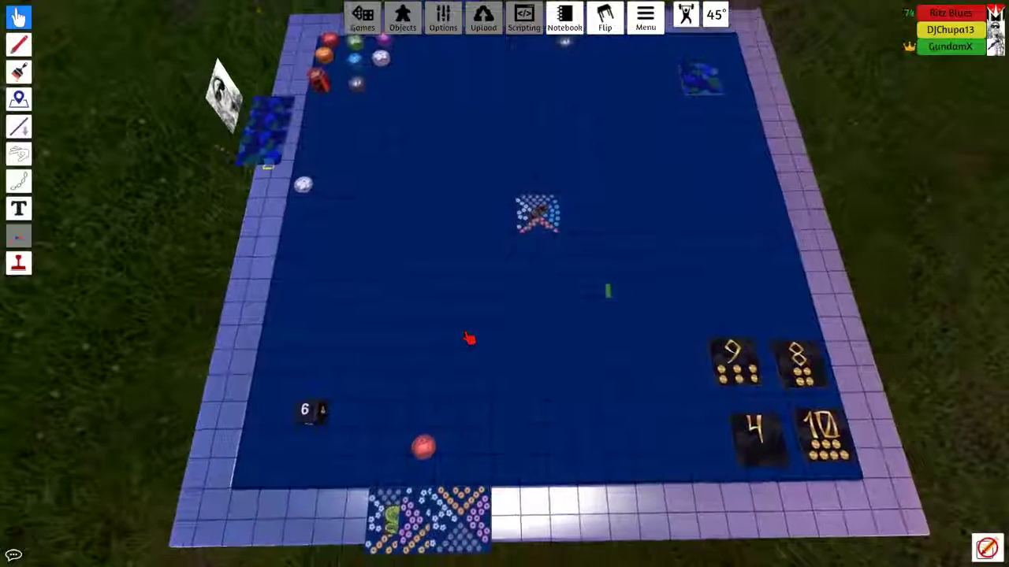
scroll(533, 359, "up", 1)
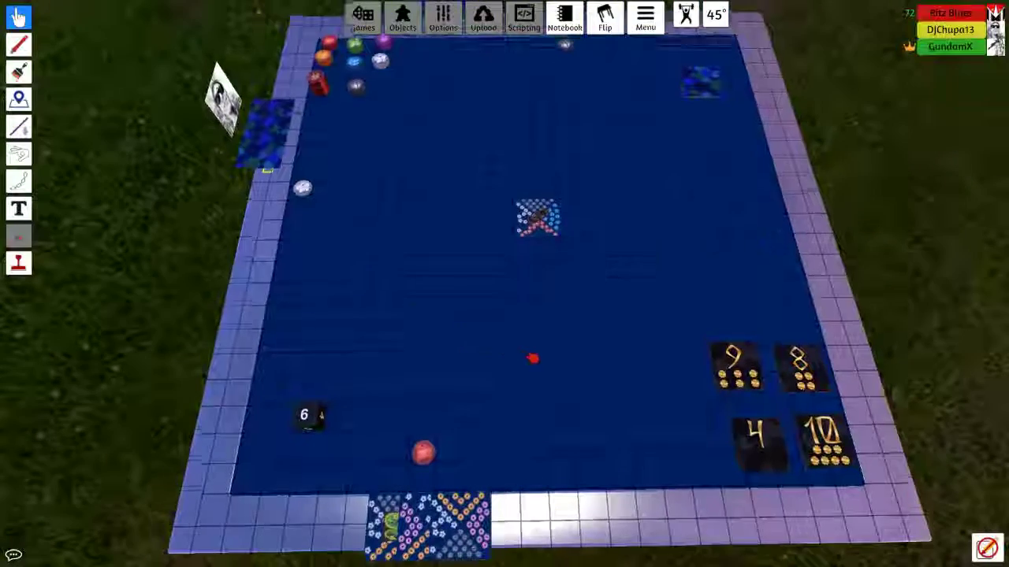
scroll(533, 359, "up", 1)
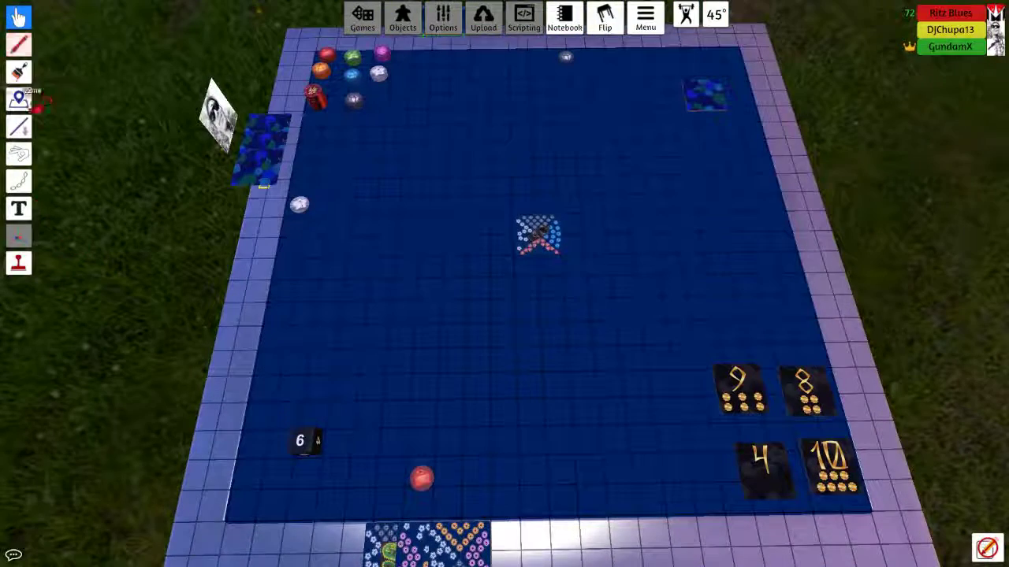
left_click(20, 43)
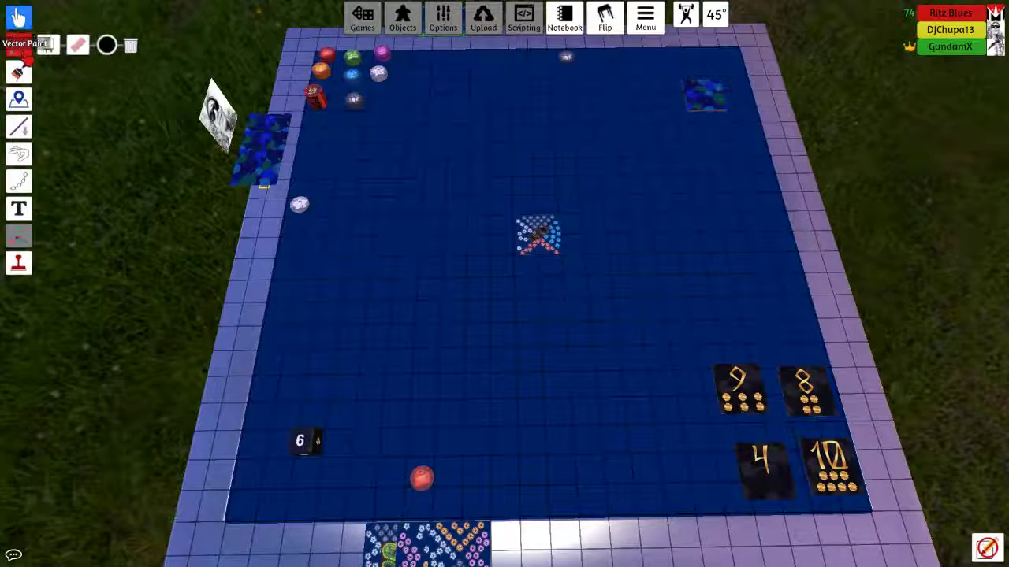
left_click(79, 45)
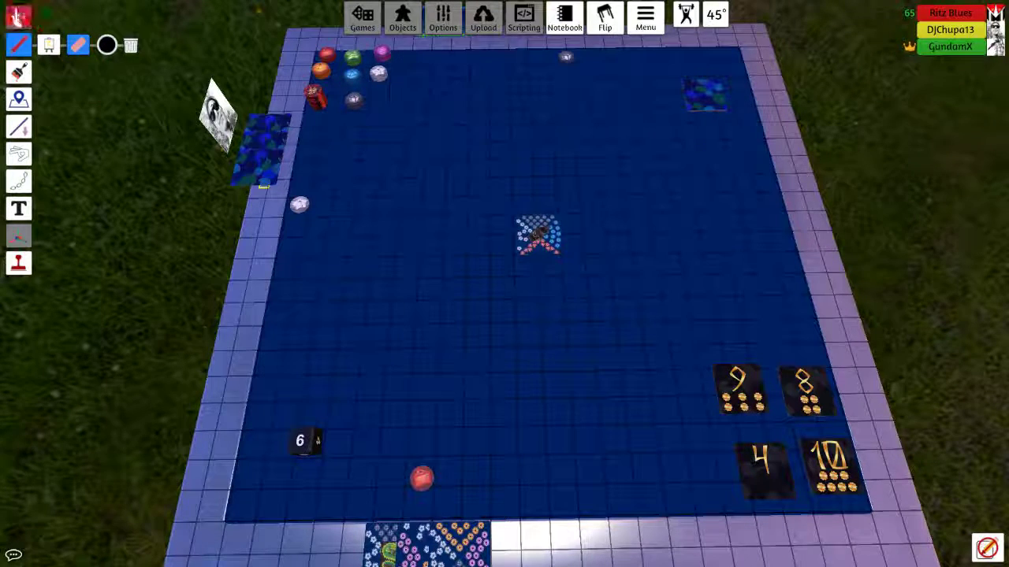
key("Escape")
scroll(520, 383, "down", 2)
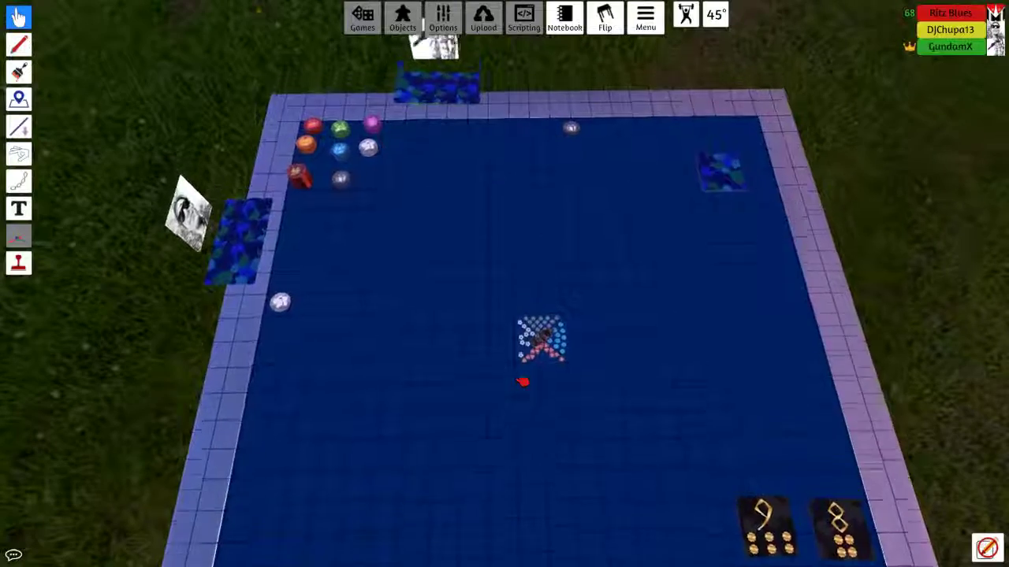
scroll(520, 383, "down", 3)
scroll(520, 383, "down", 3)
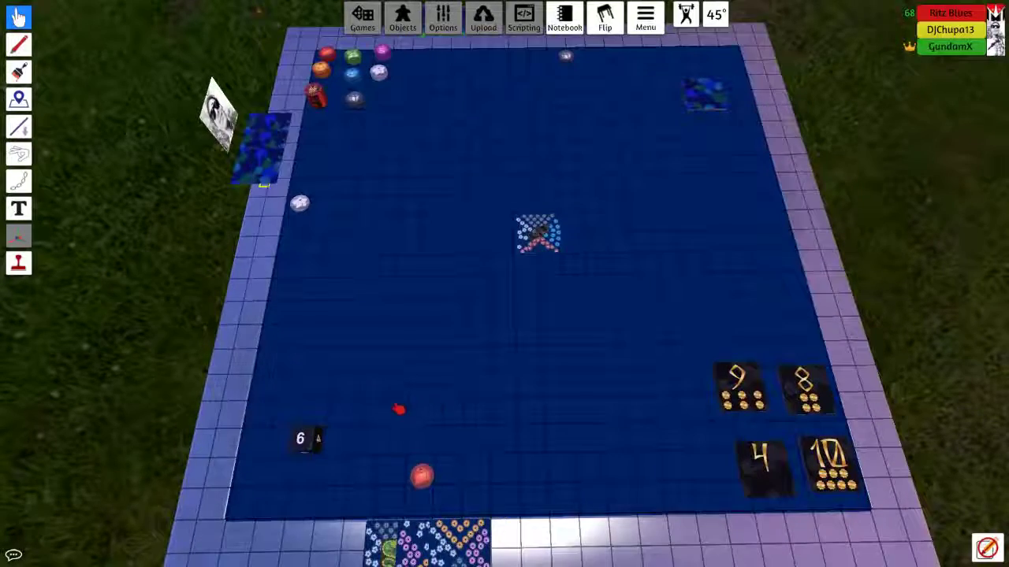
scroll(382, 412, "down", 2)
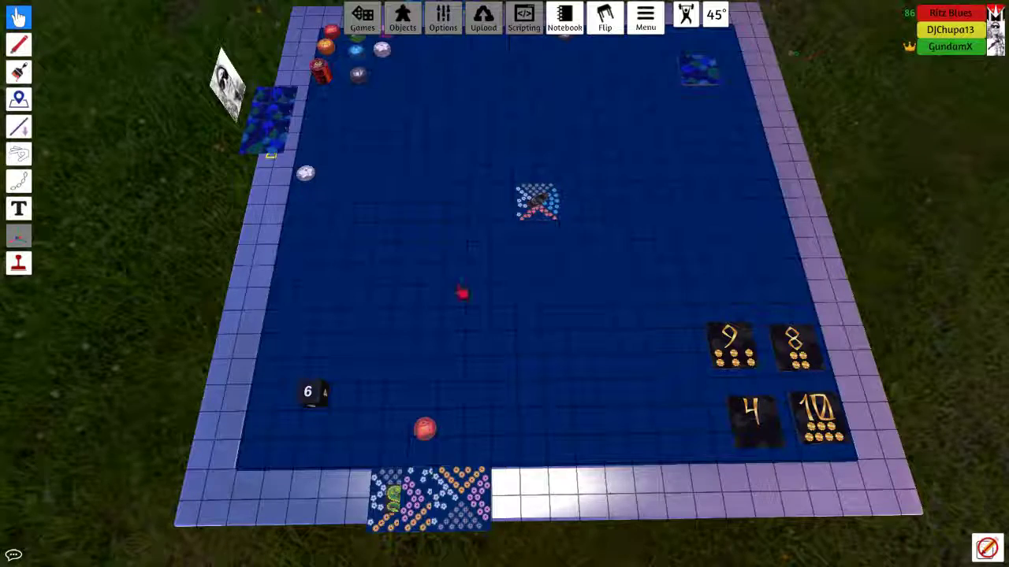
scroll(504, 284, "down", 2)
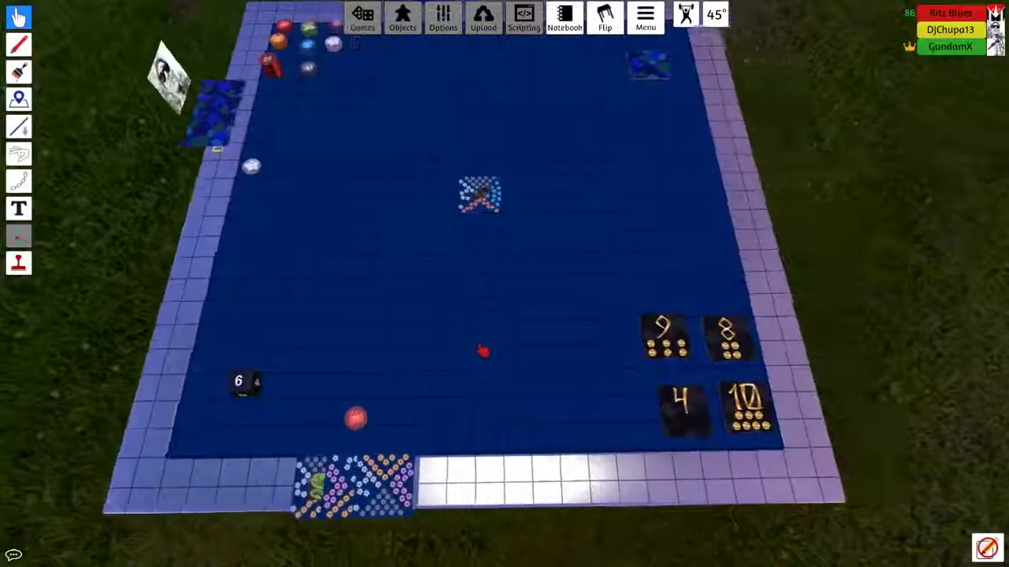
scroll(484, 352, "up", 2)
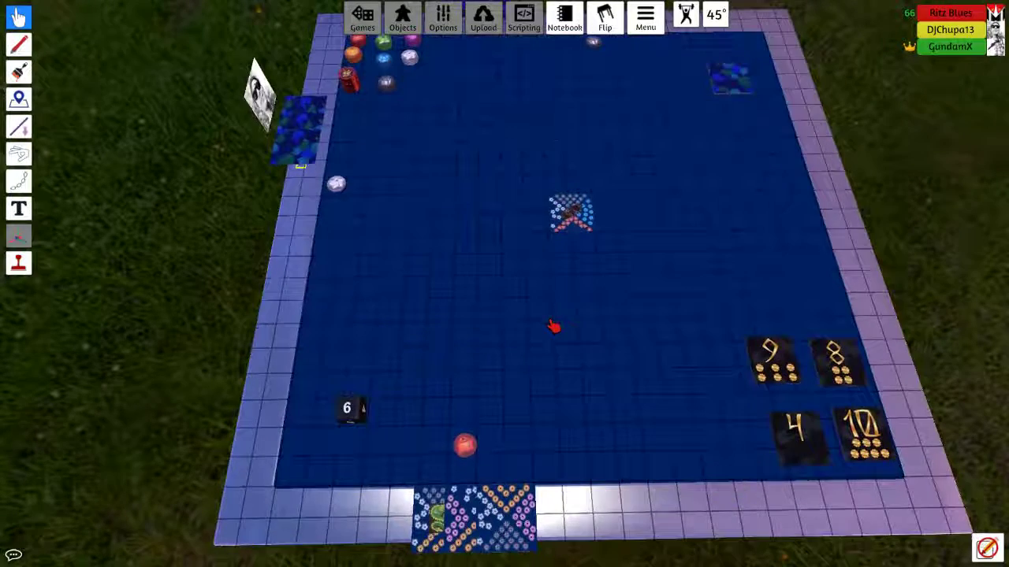
key("s")
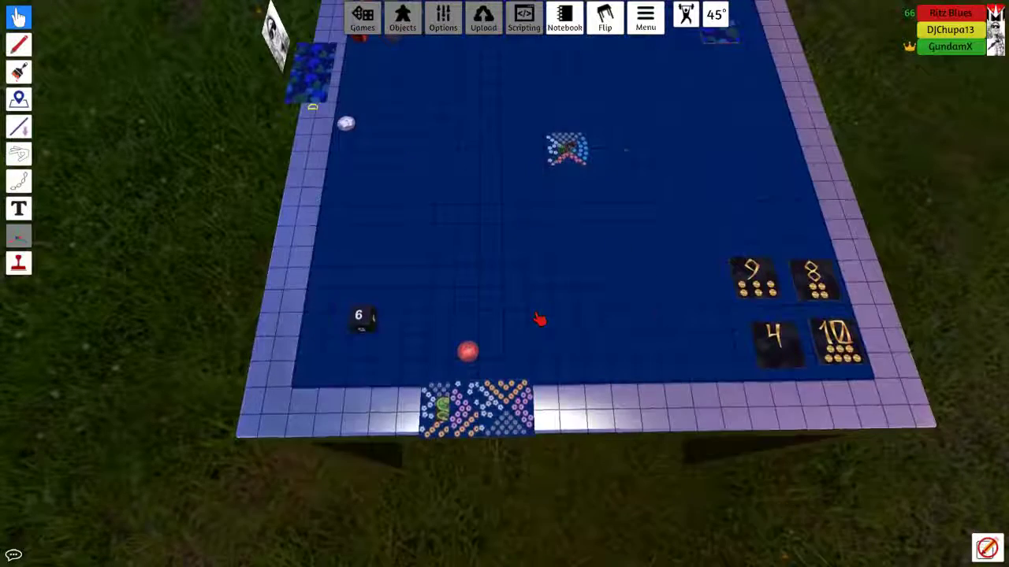
key("w")
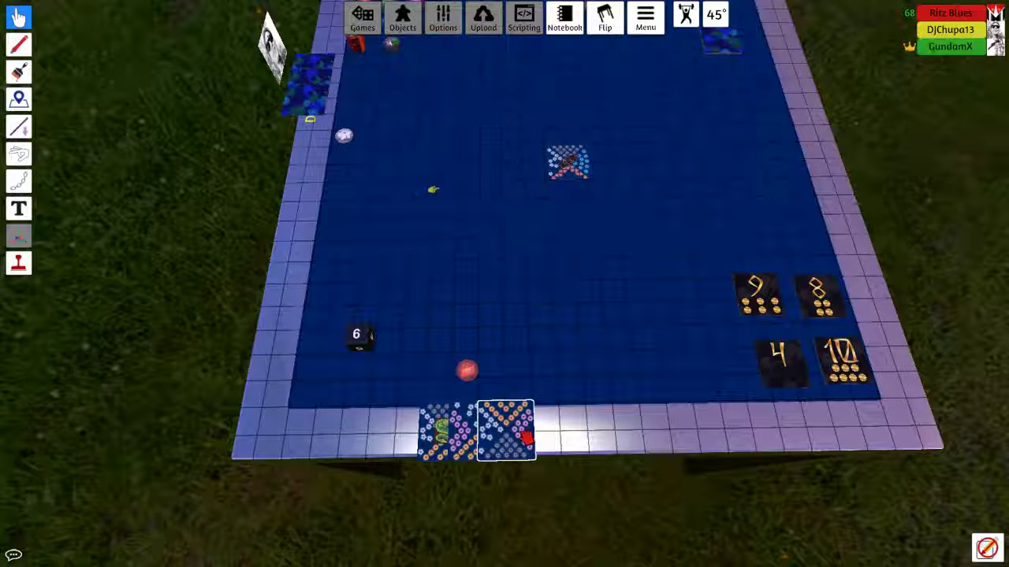
scroll(560, 335, "up", 2)
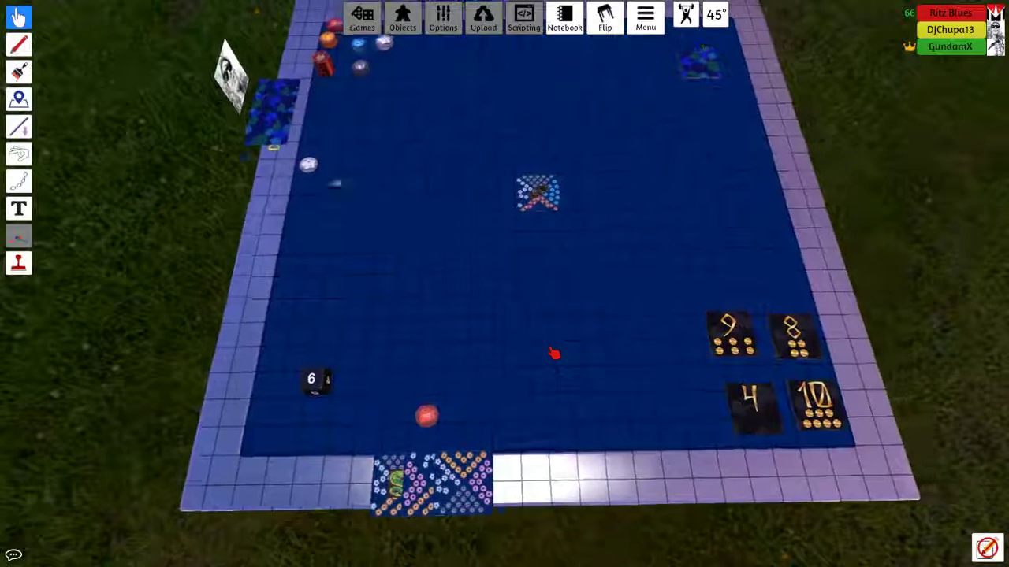
key("w")
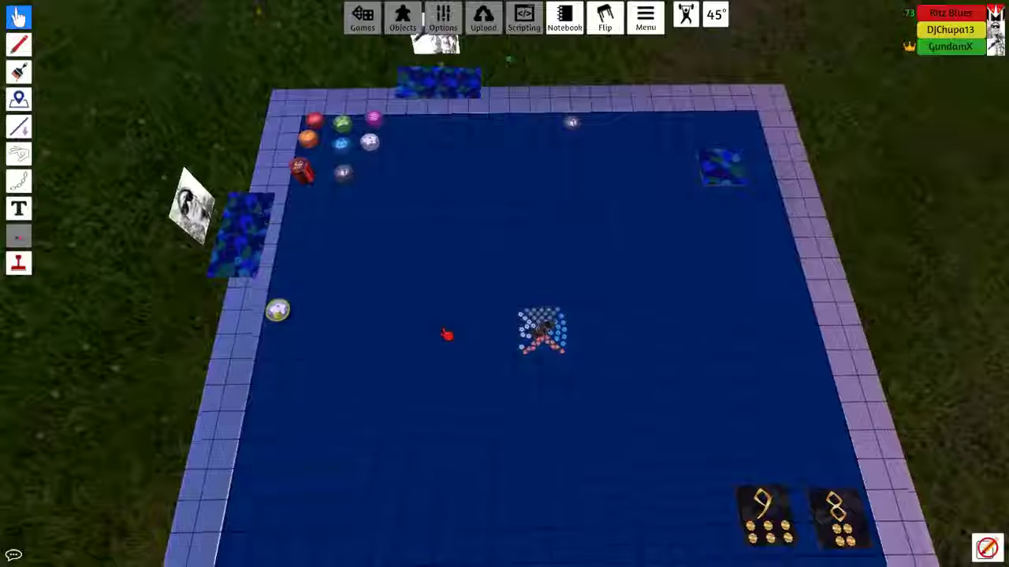
key("s")
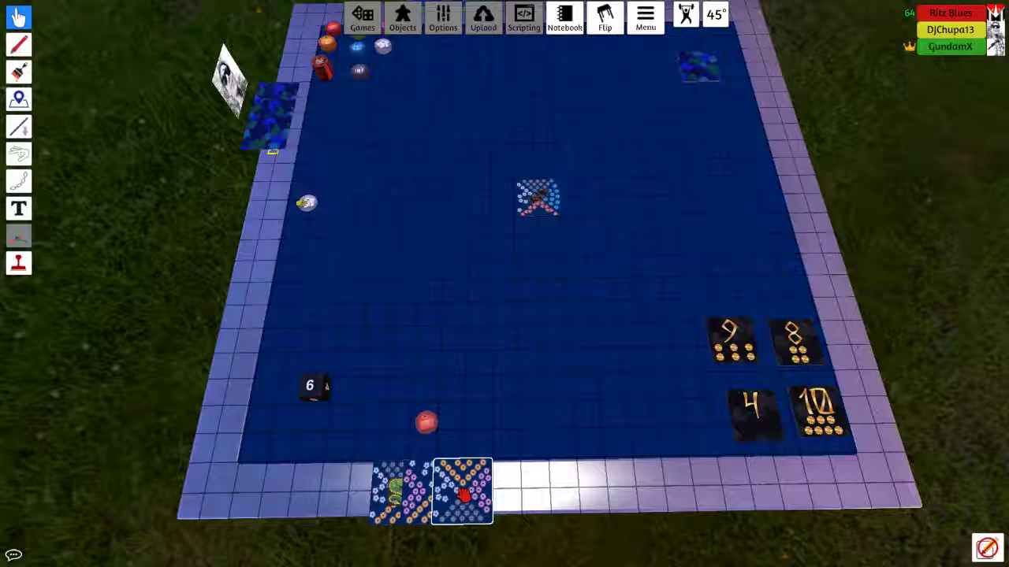
Move a lake tile from the hand against the top edge of the central starting tile
mouse_move(463, 495)
left_mouse_down()
mouse_move(489, 321)
mouse_move(536, 162)
left_mouse_up()
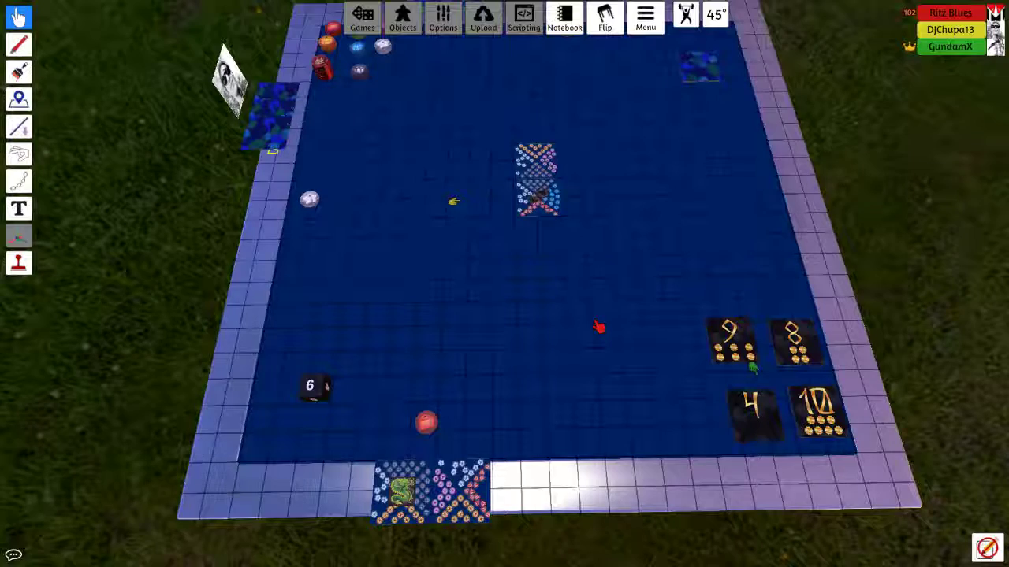
scroll(574, 327, "down", 3)
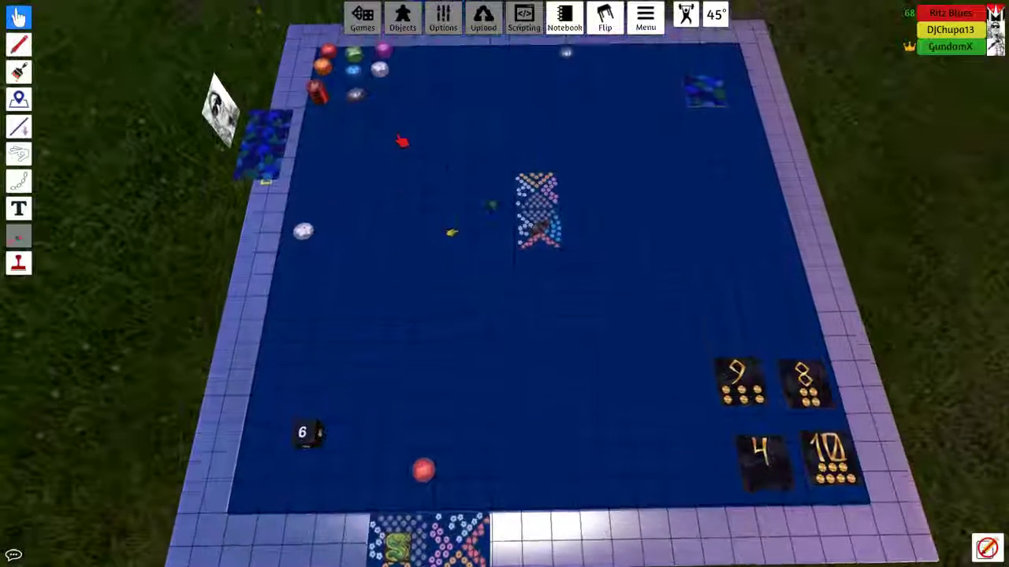
scroll(395, 154, "up", 3)
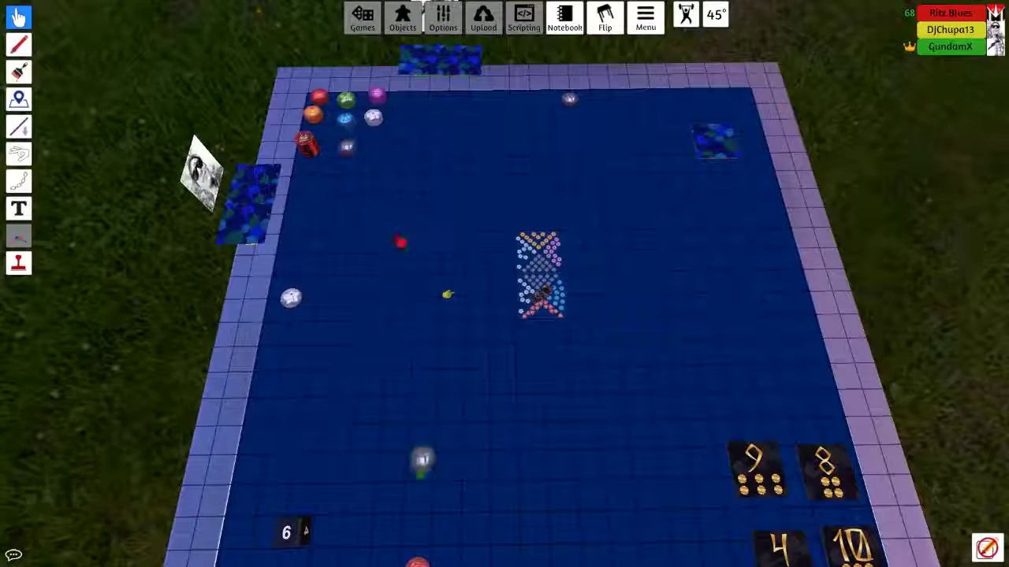
scroll(446, 424, "down", 3)
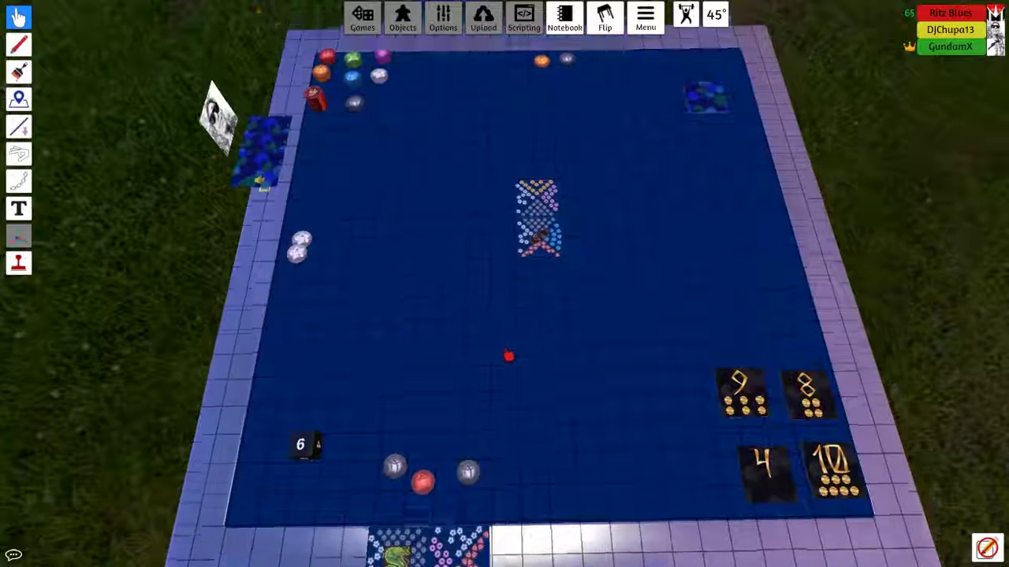
scroll(489, 344, "down", 2)
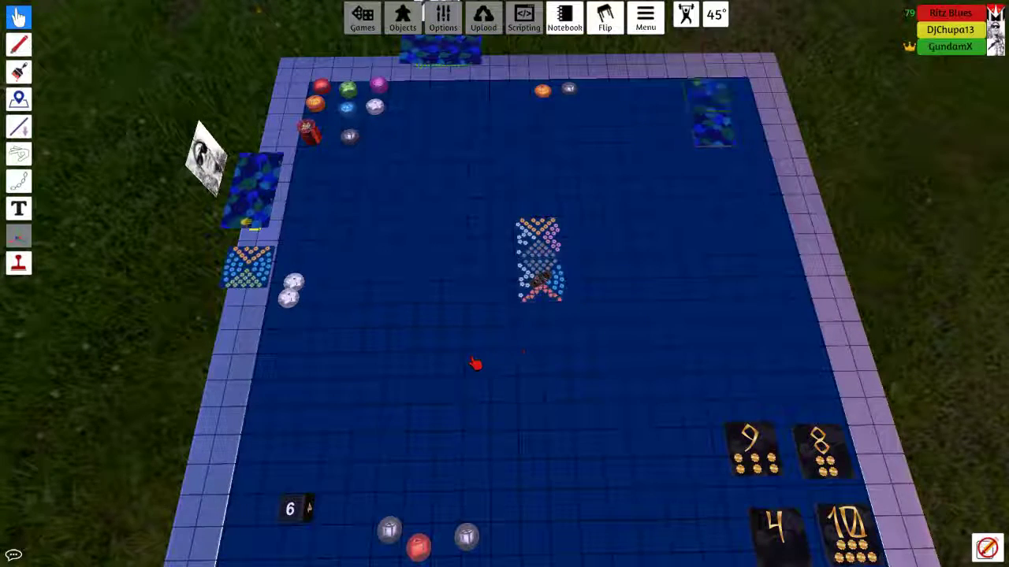
scroll(548, 382, "down", 2)
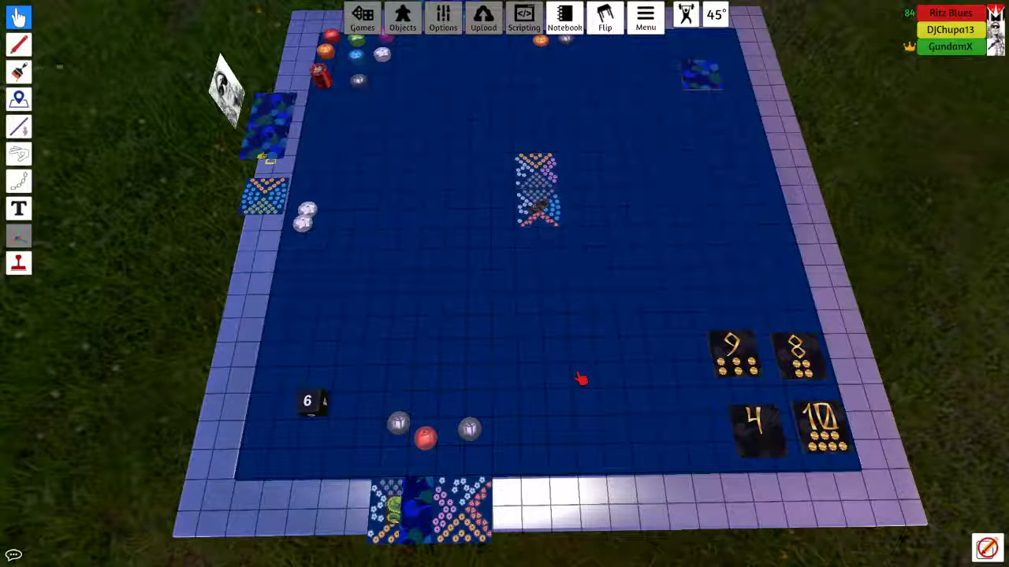
scroll(512, 347, "down", 2)
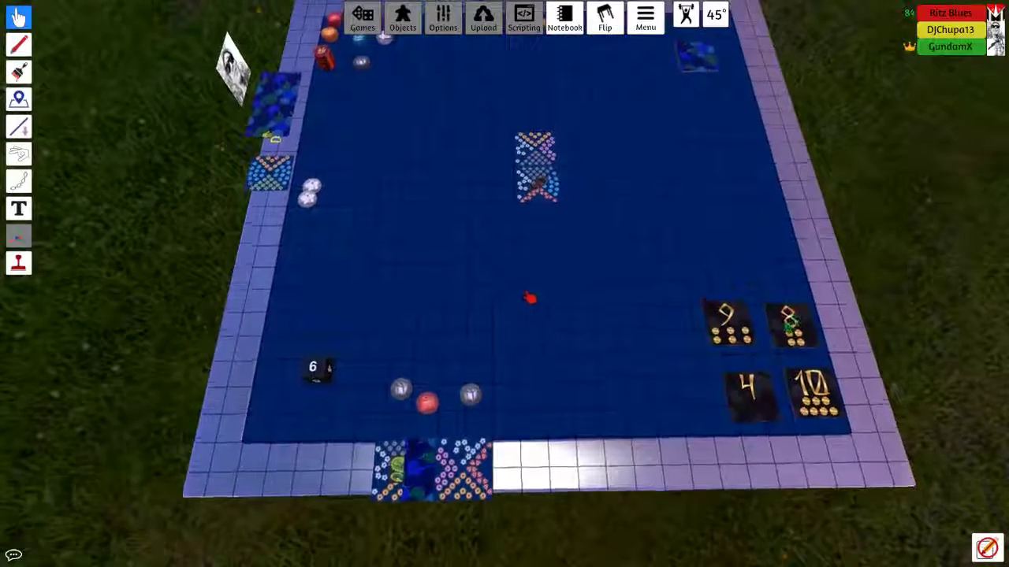
scroll(529, 307, "up", 3)
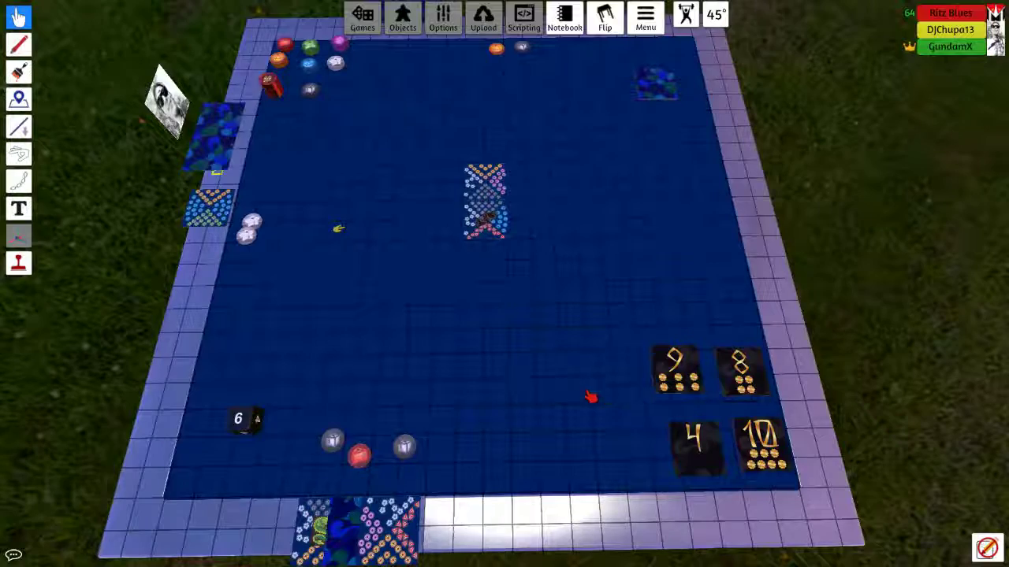
key("w")
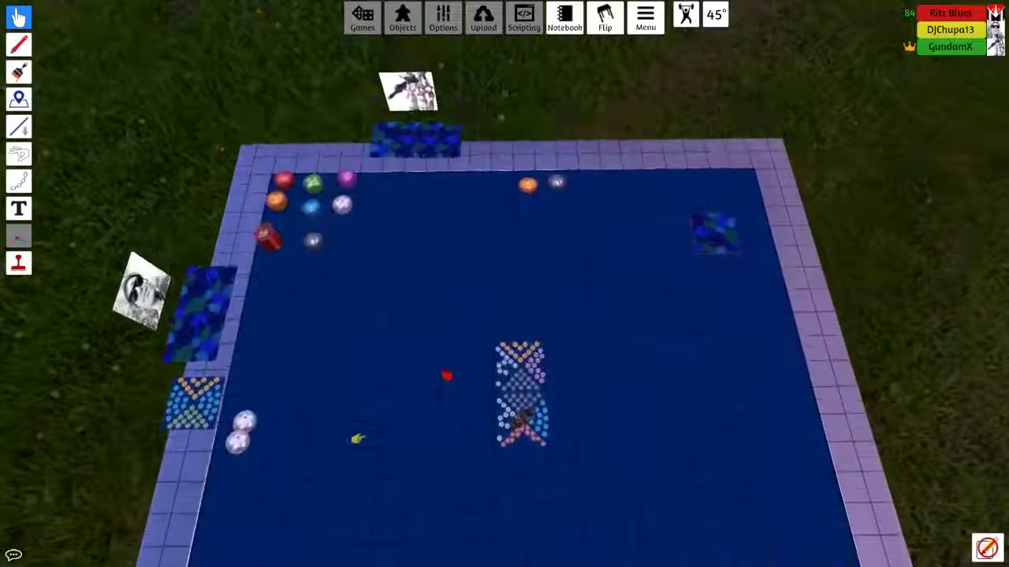
key("s")
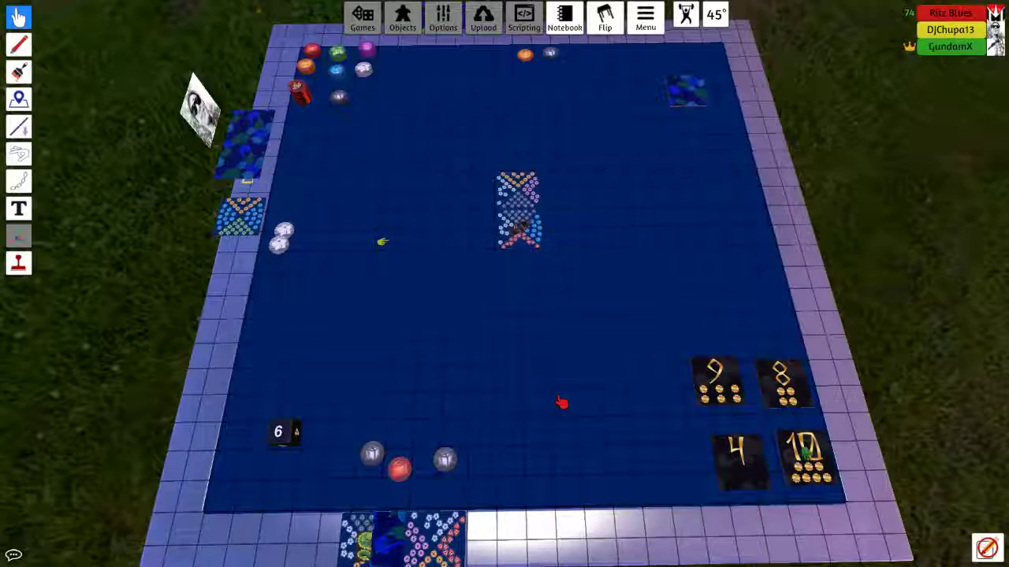
key("d")
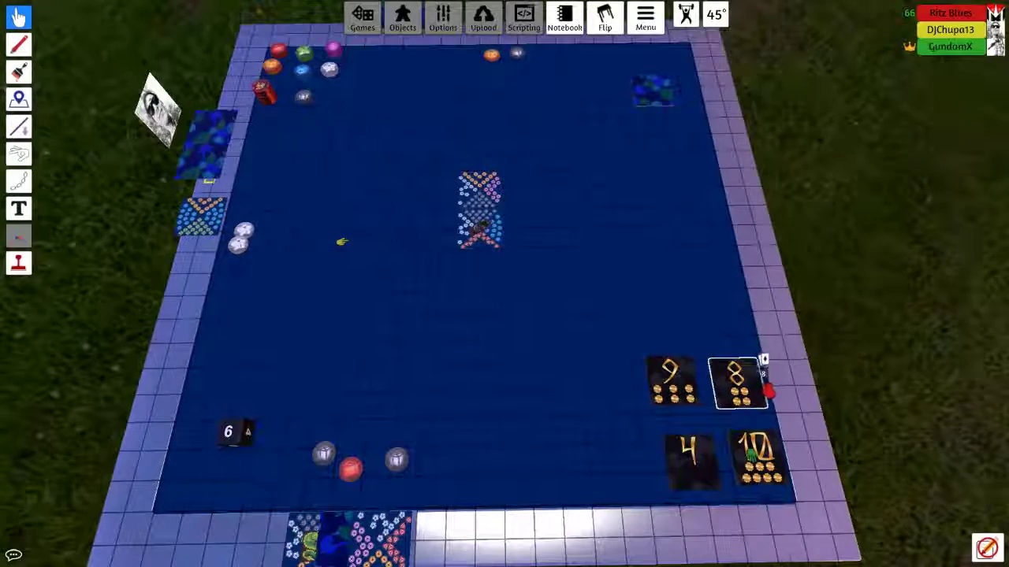
key("d")
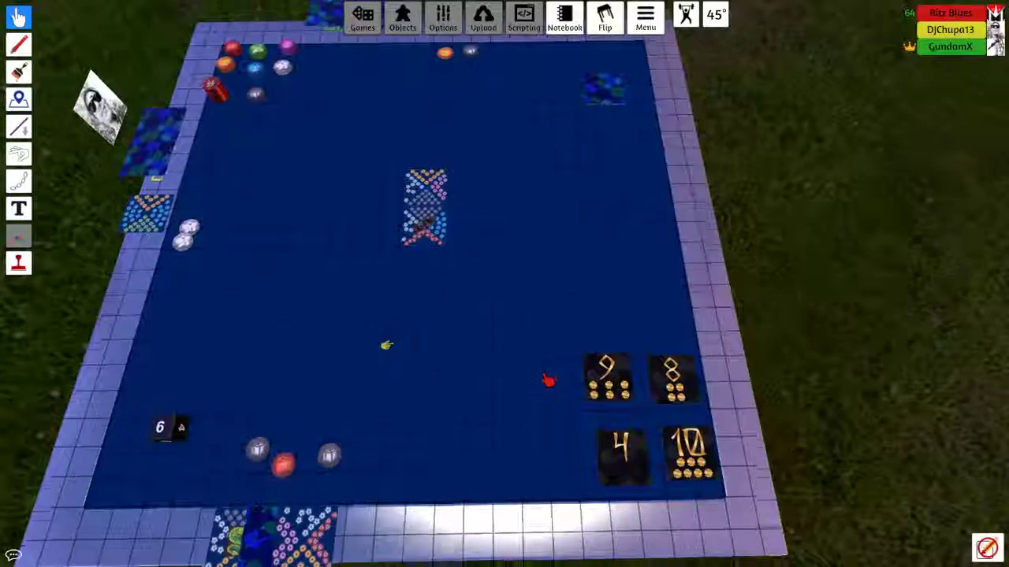
key("s")
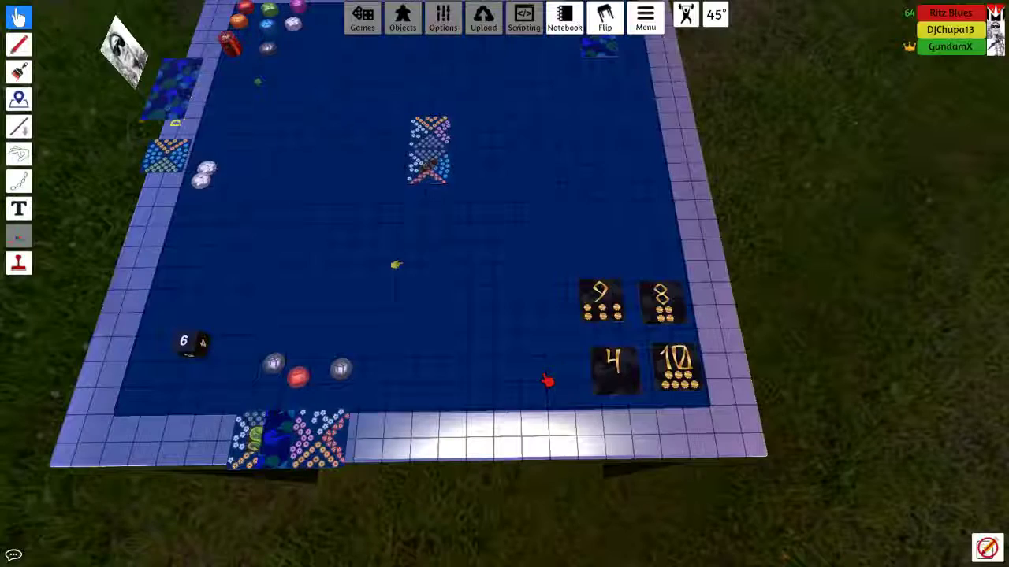
key("a")
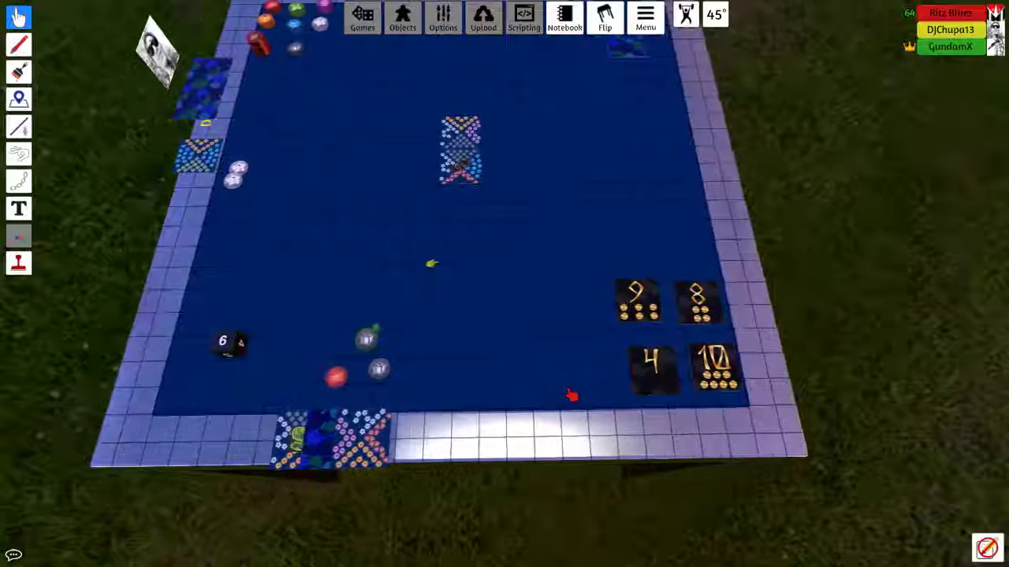
key("f")
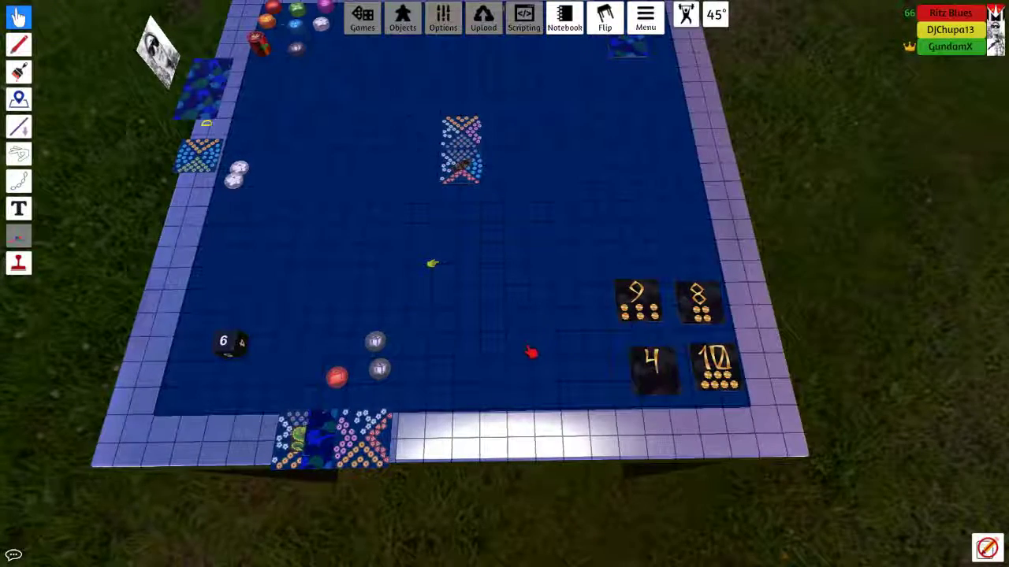
scroll(551, 384, "up", 4)
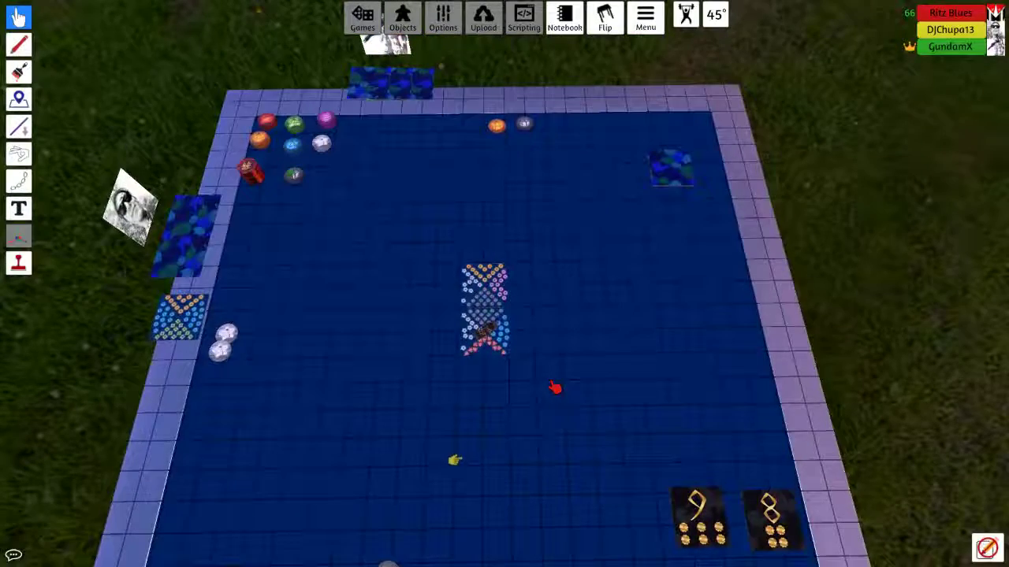
key("s")
scroll(555, 400, "down", 3)
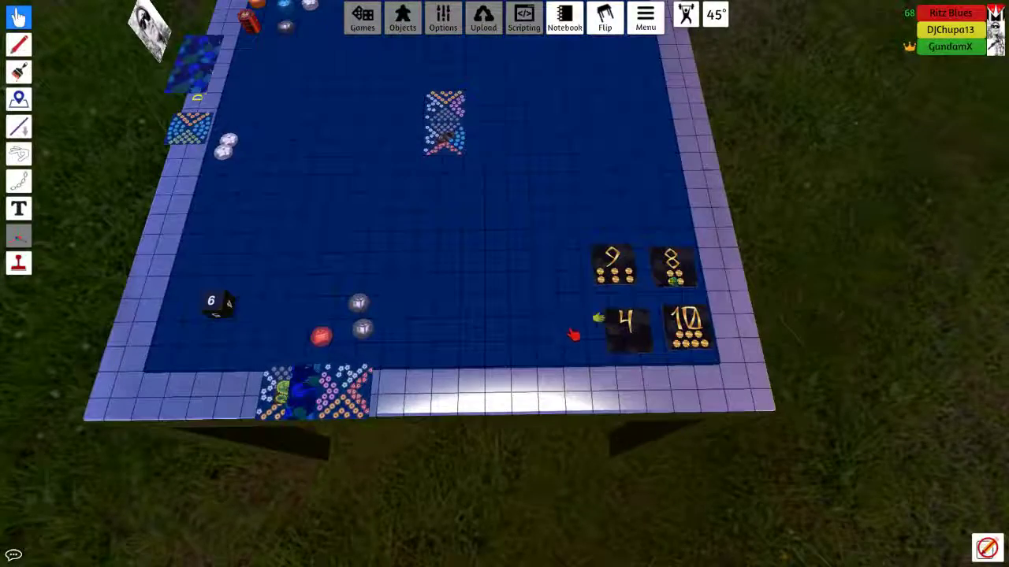
scroll(571, 309, "up", 3)
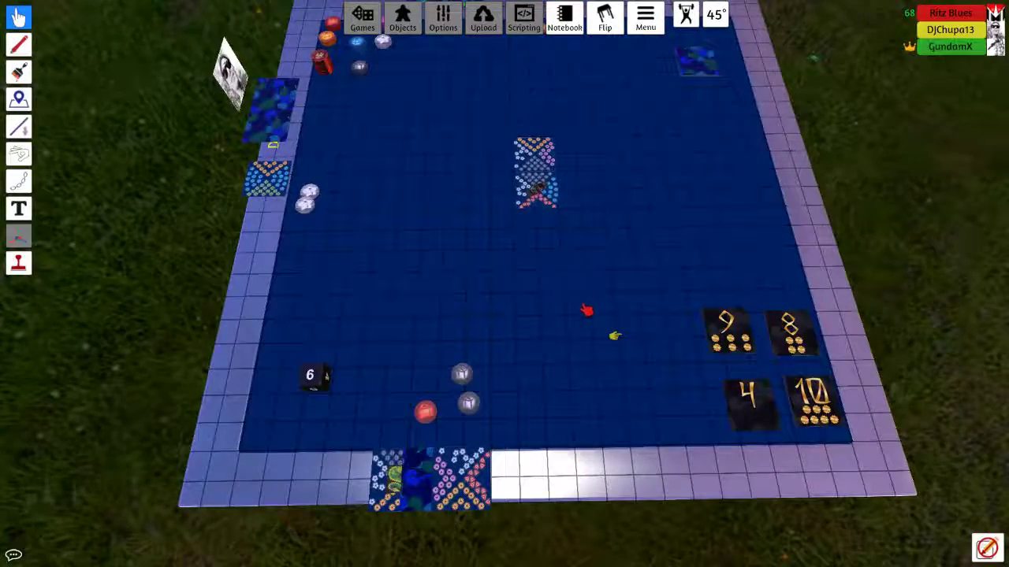
scroll(582, 310, "up", 3)
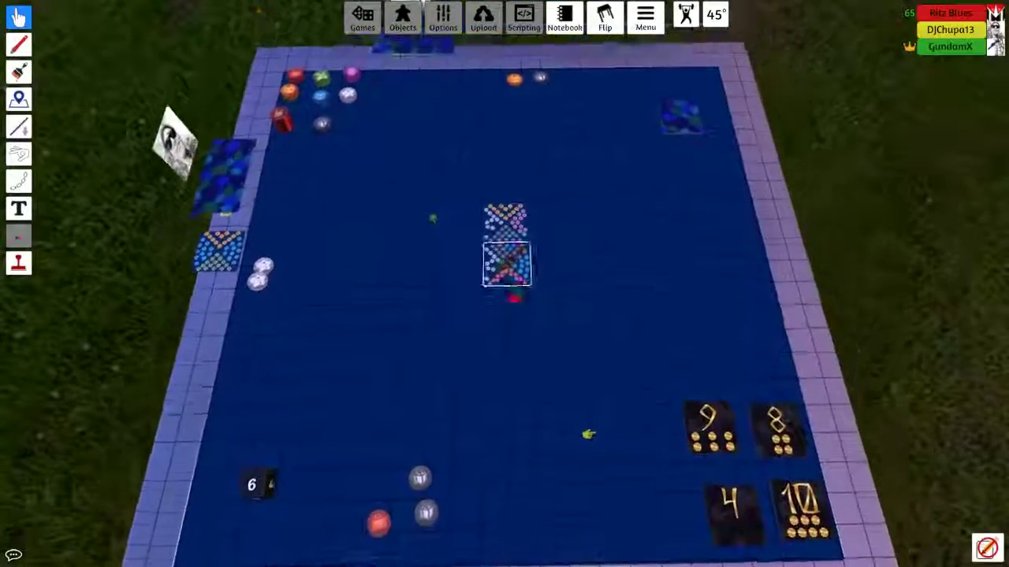
scroll(517, 314, "up", 5)
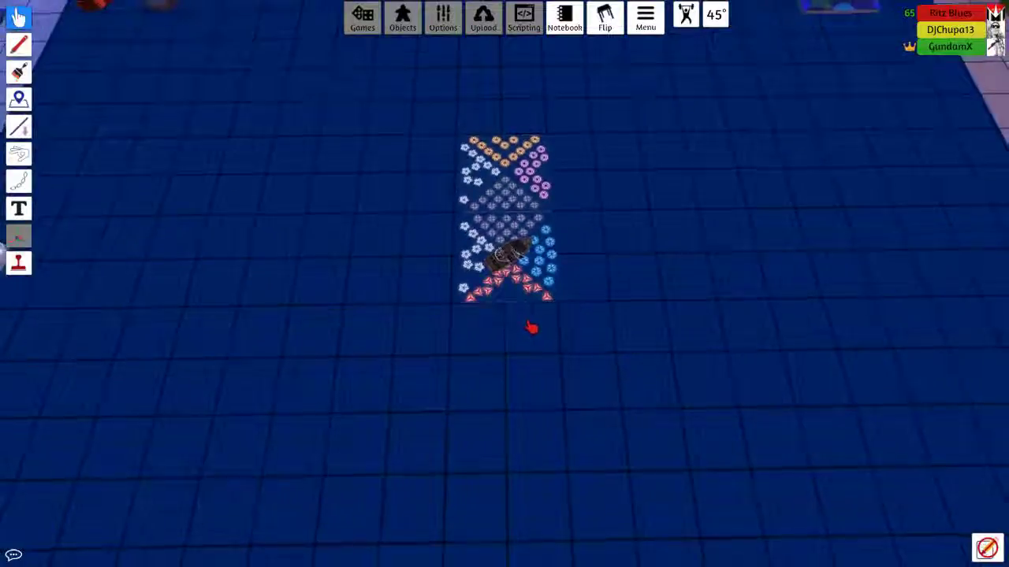
scroll(531, 328, "down", 5)
scroll(507, 338, "up", 2)
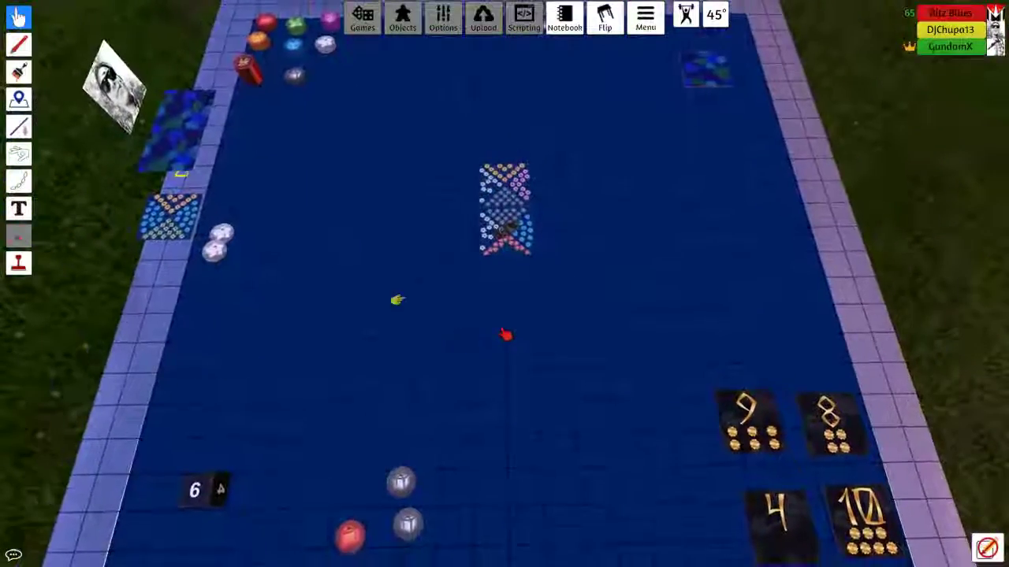
scroll(386, 296, "down", 5)
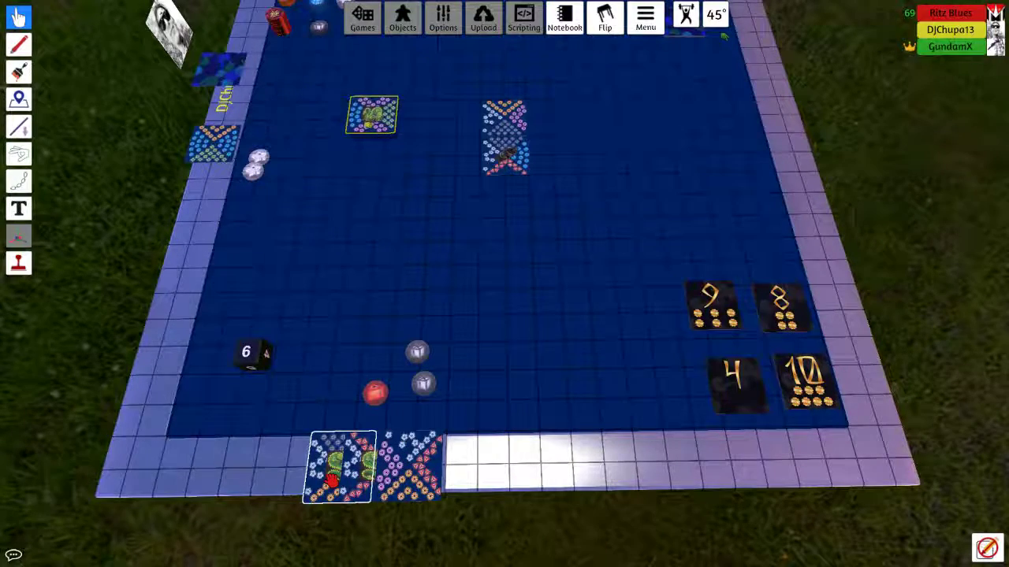
Pan across the table to survey the far side, dice and number cards
key("w")
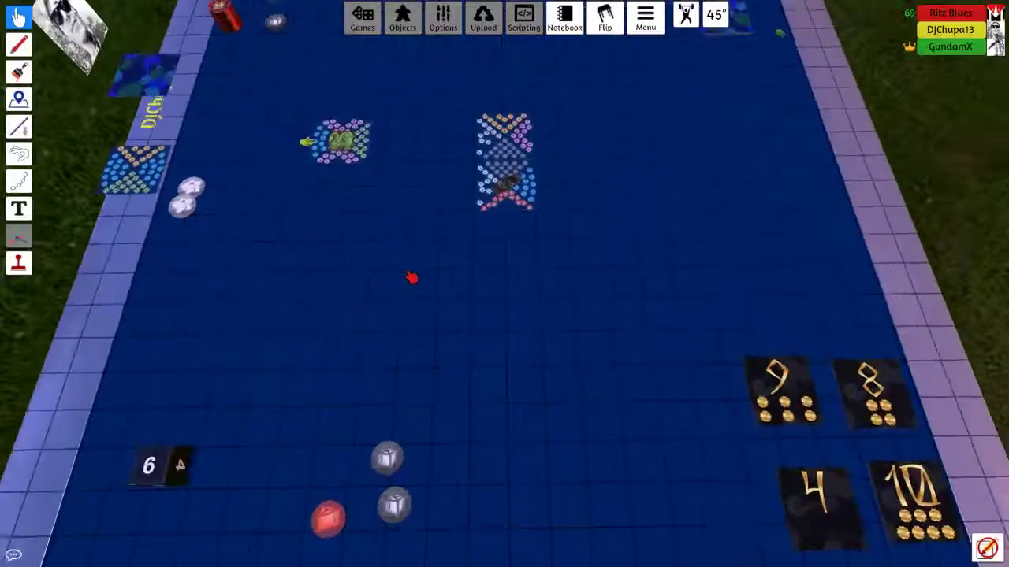
scroll(396, 258, "up", 5)
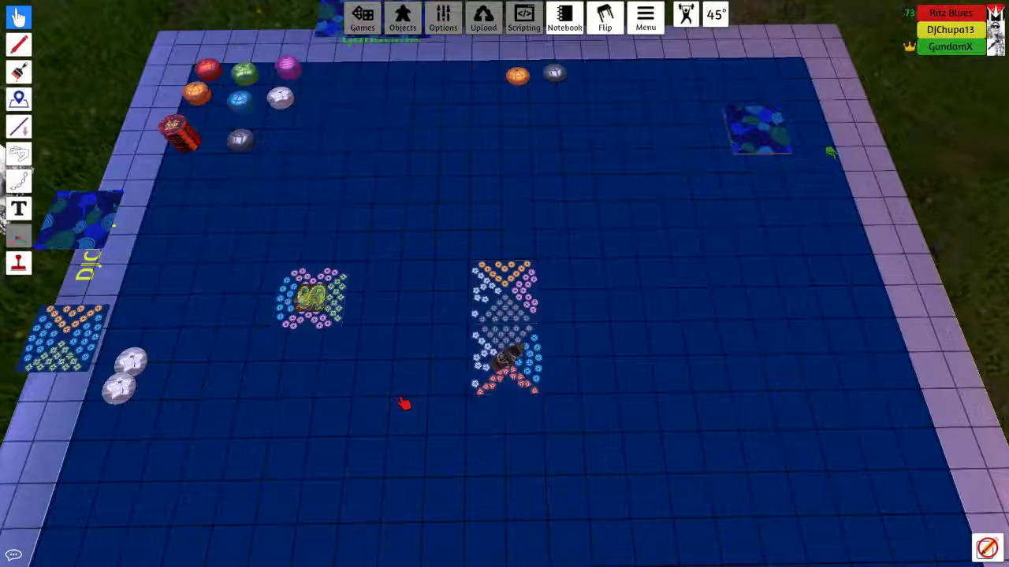
key("s")
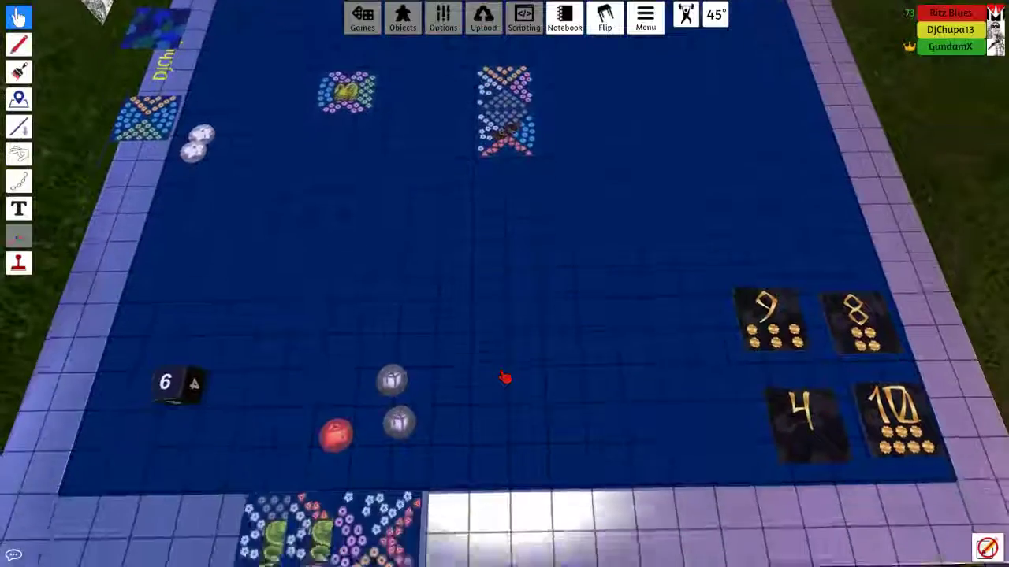
key("s")
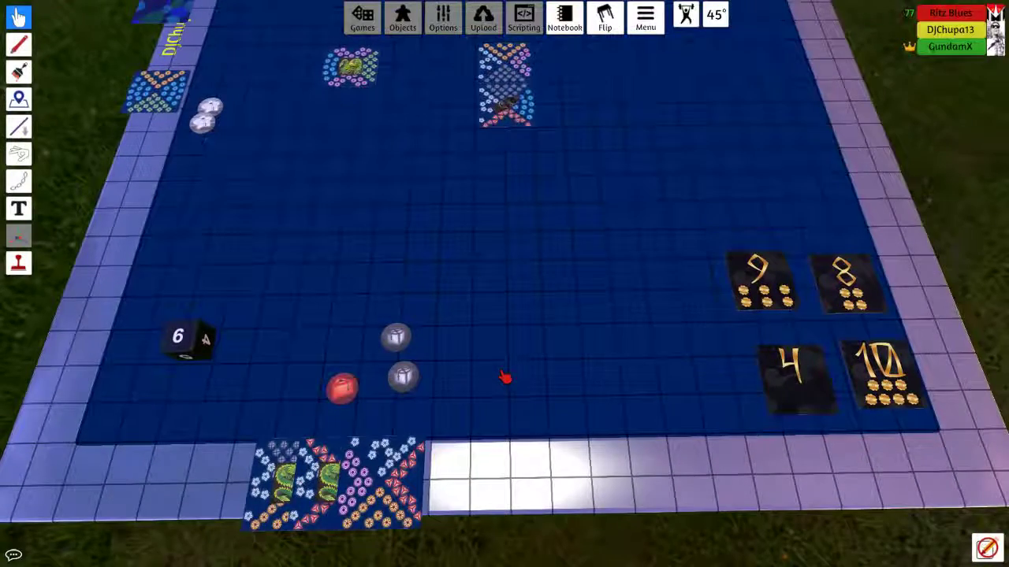
key("s")
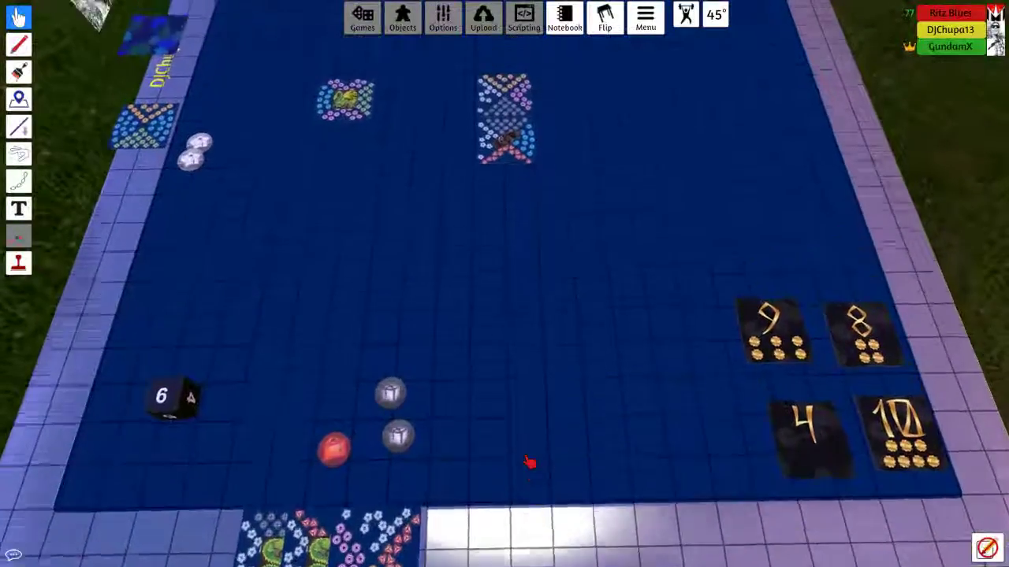
scroll(545, 476, "down", 4)
key("s")
scroll(529, 438, "down", 3)
key("w")
scroll(504, 394, "up", 4)
scroll(504, 315, "down", 3)
key("d")
scroll(505, 315, "up", 4)
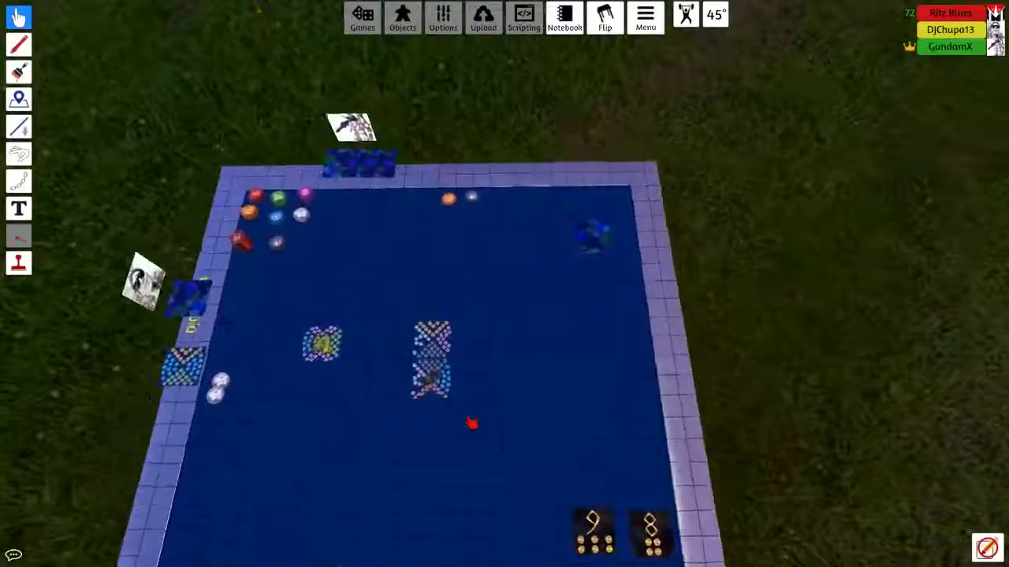
scroll(471, 424, "down", 4)
key("a")
scroll(470, 460, "up", 4)
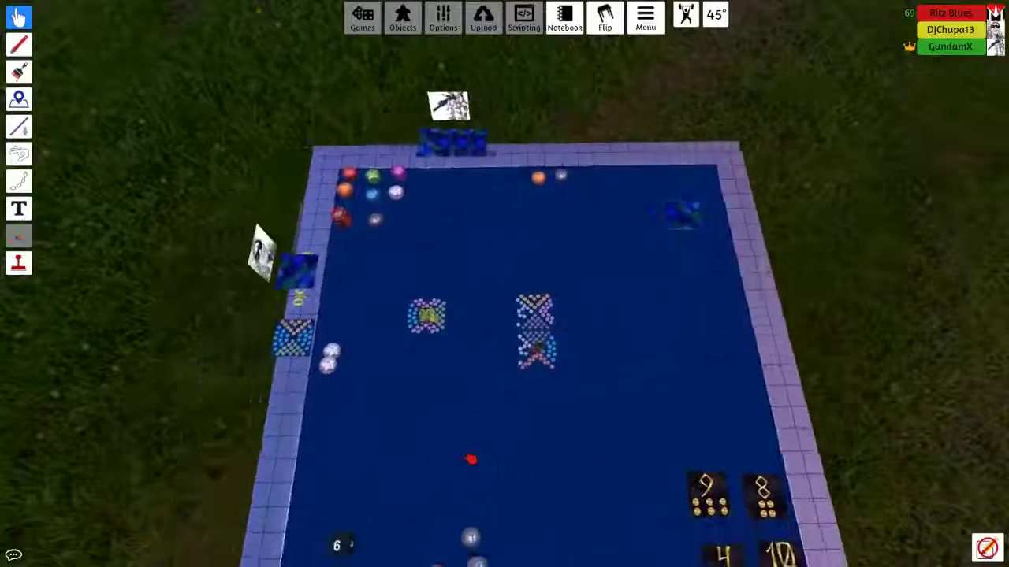
scroll(471, 459, "down", 3)
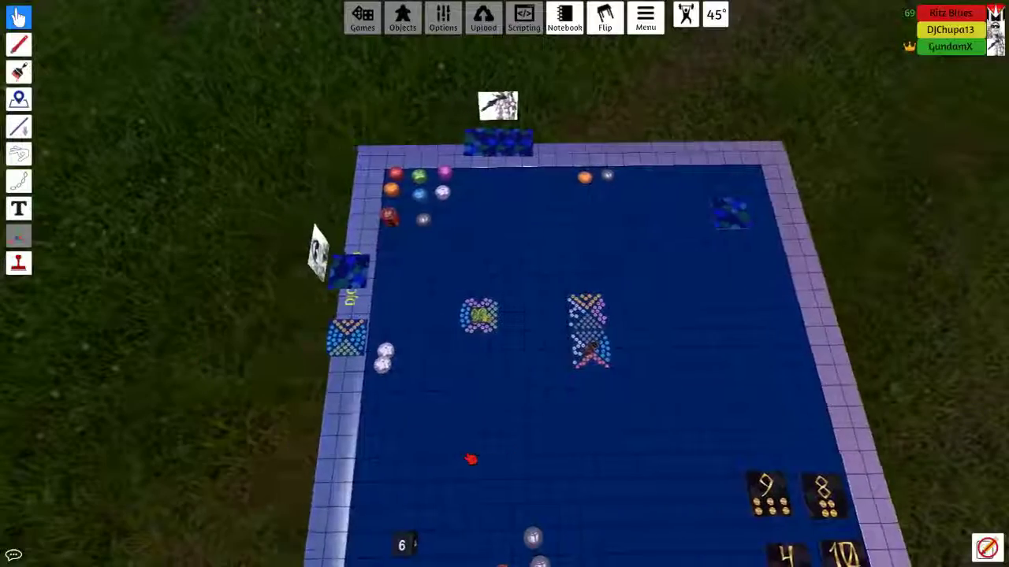
scroll(489, 457, "down", 2)
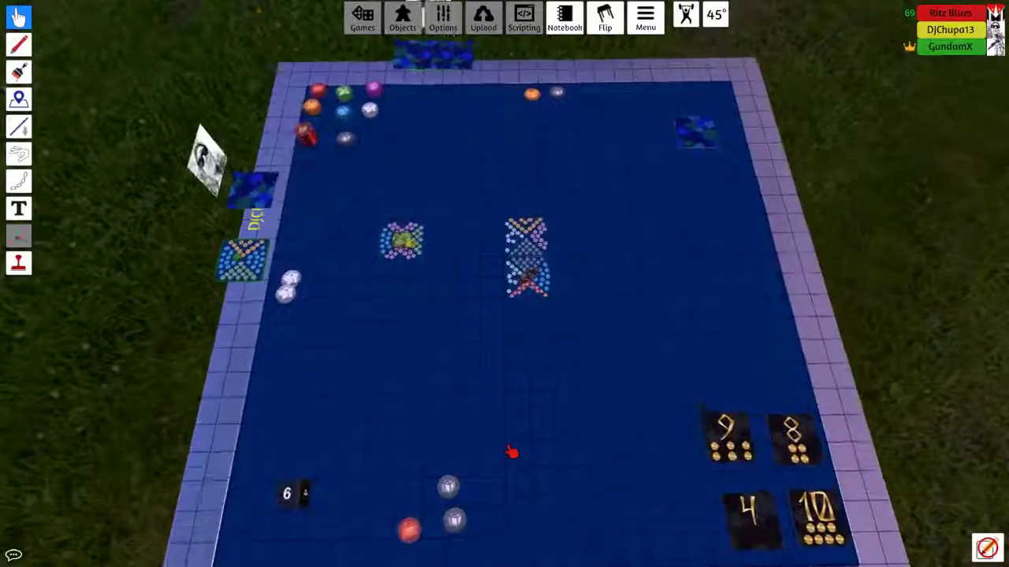
scroll(513, 452, "up", 3)
scroll(508, 450, "up", 2)
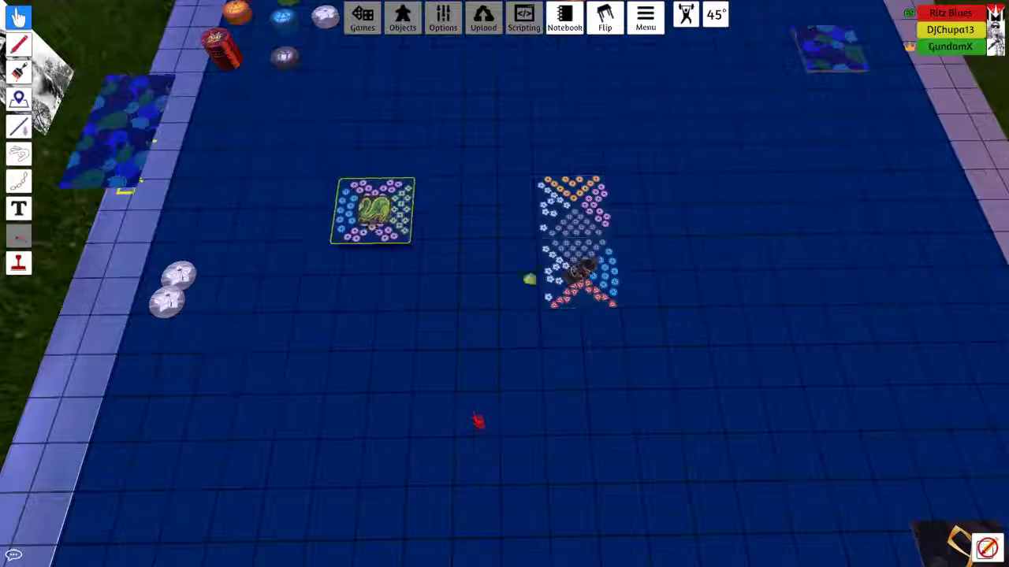
Pan across the central lake layout toward the table's far and near edges
key("d")
key("d")
key("d")
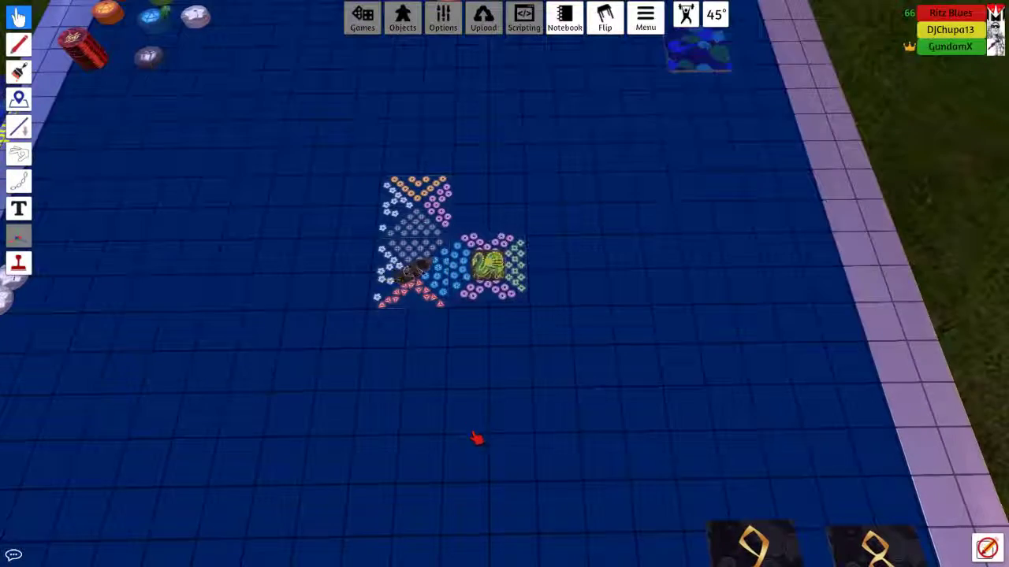
key("a")
key("a")
key("a")
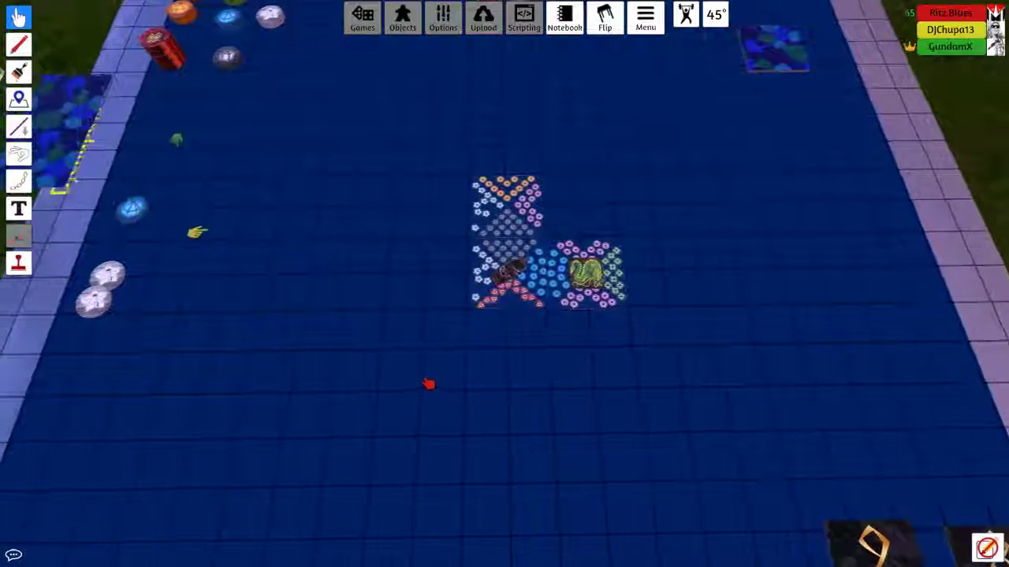
key("a")
key("a")
key("a")
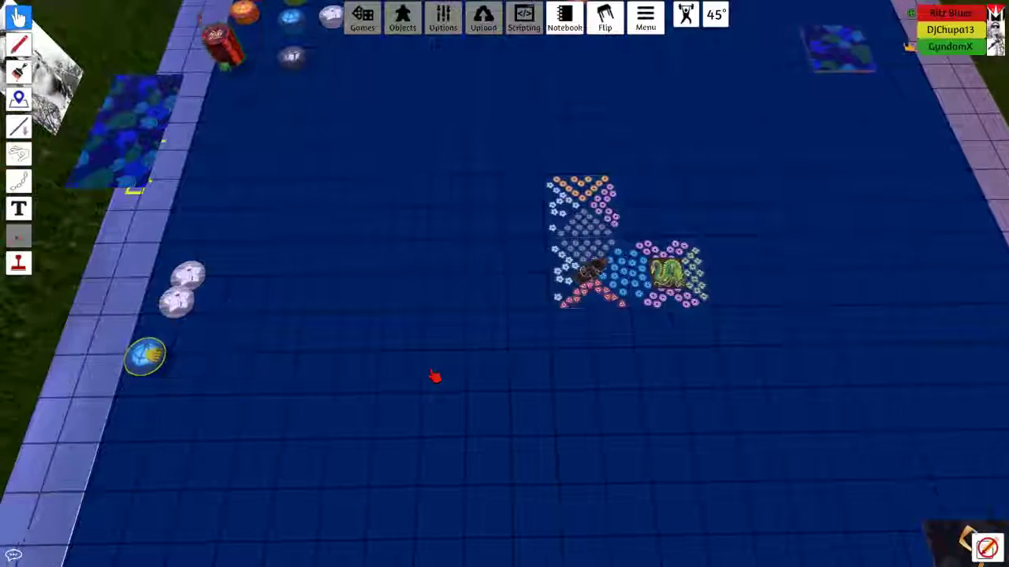
key("d")
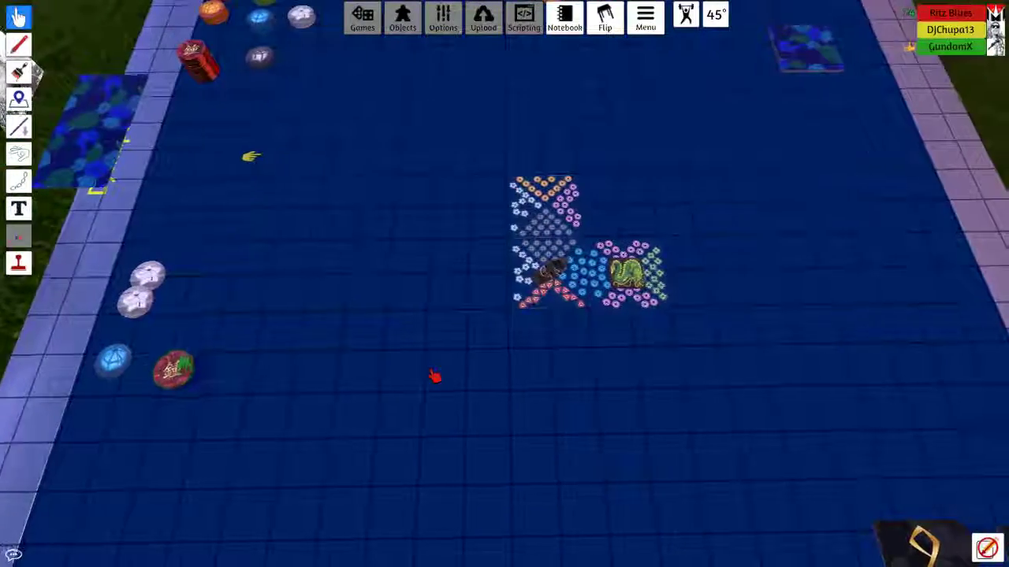
key("d")
key("d")
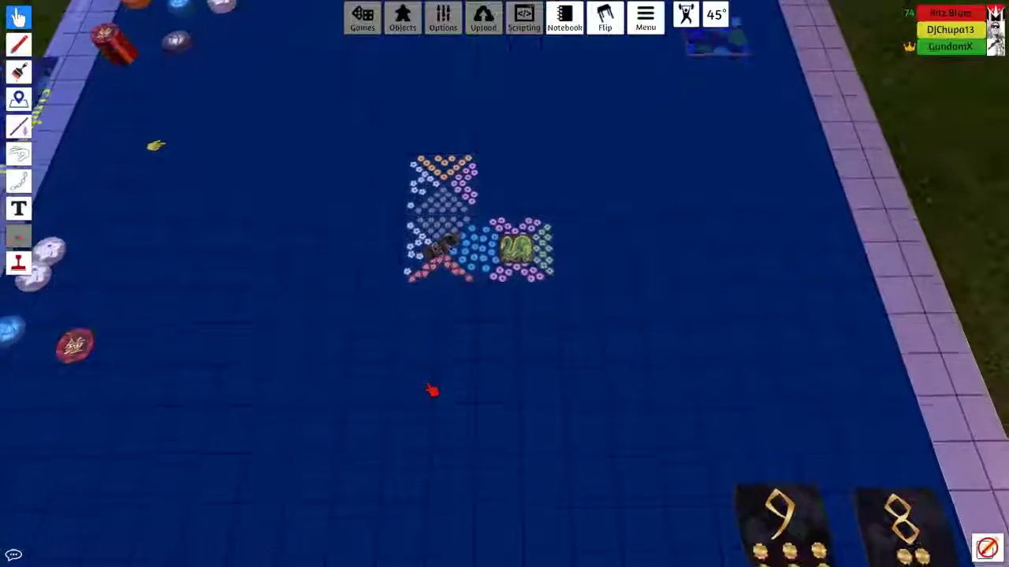
scroll(432, 392, "down", 5)
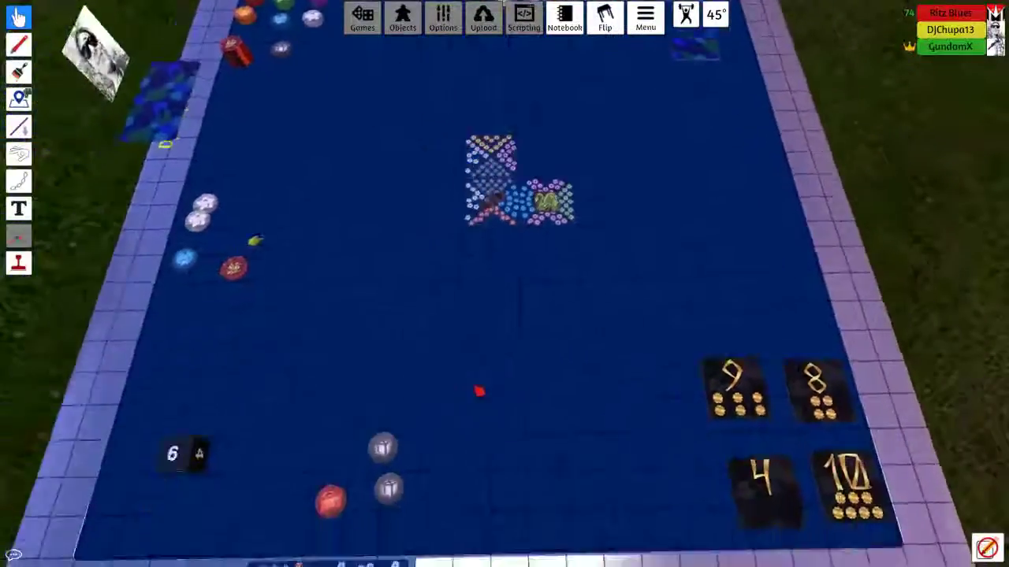
scroll(479, 390, "up", 2)
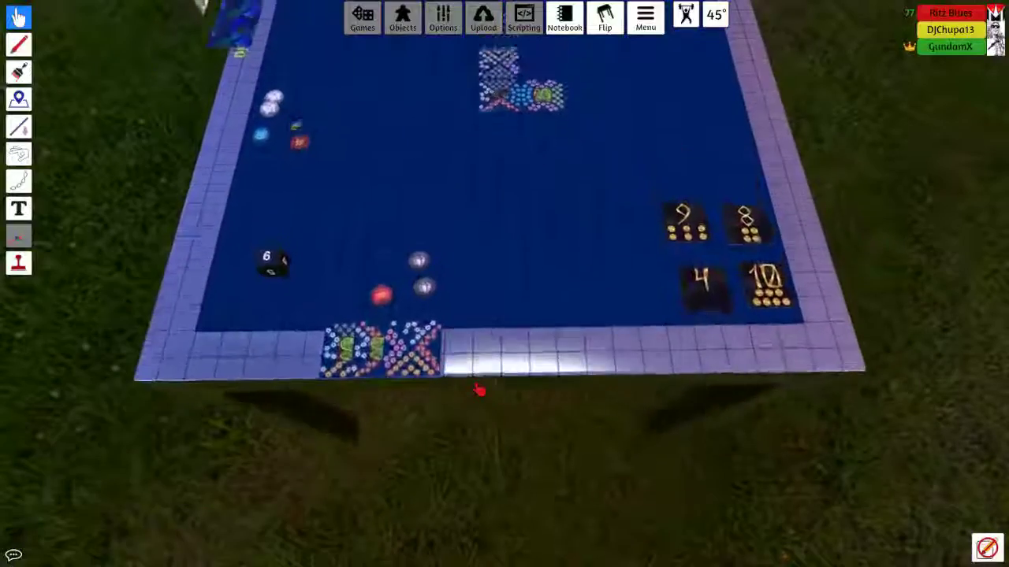
key("w")
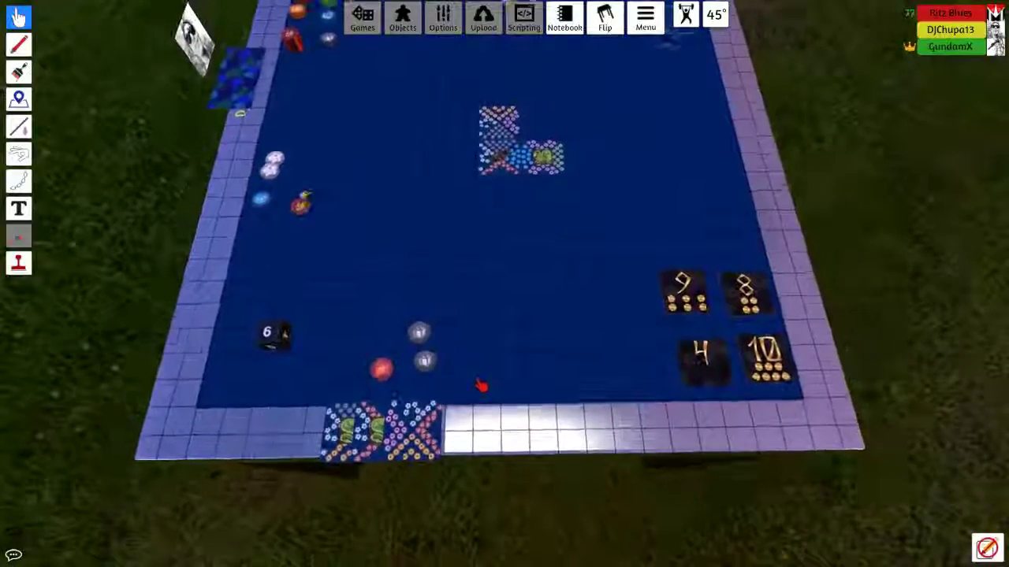
key("w")
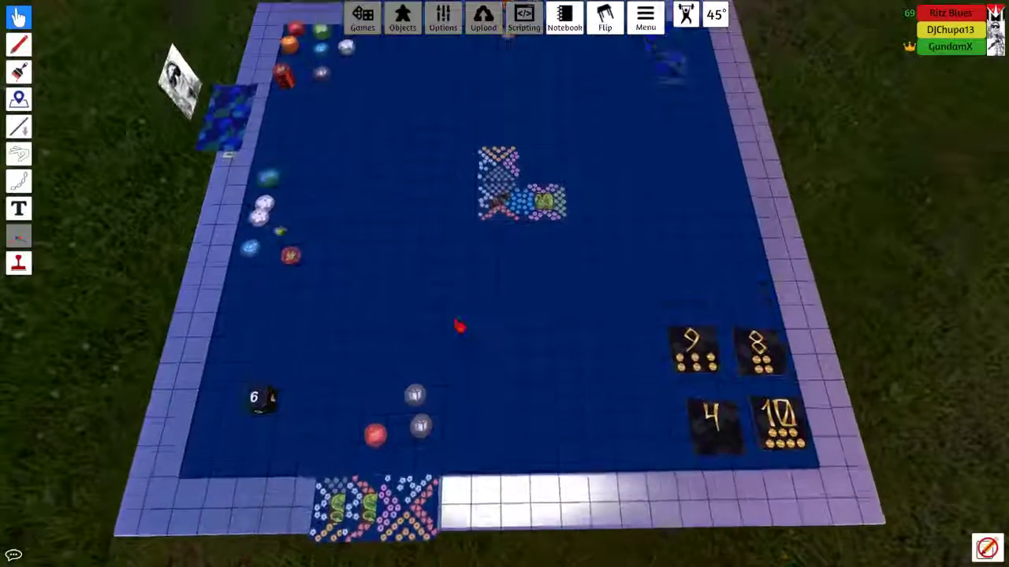
key("w")
key("s")
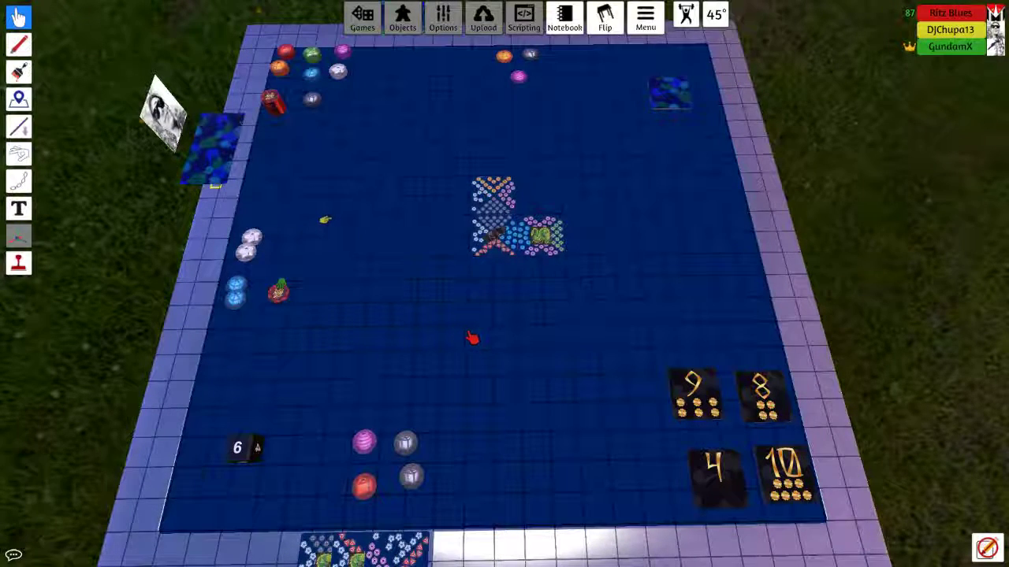
key("d")
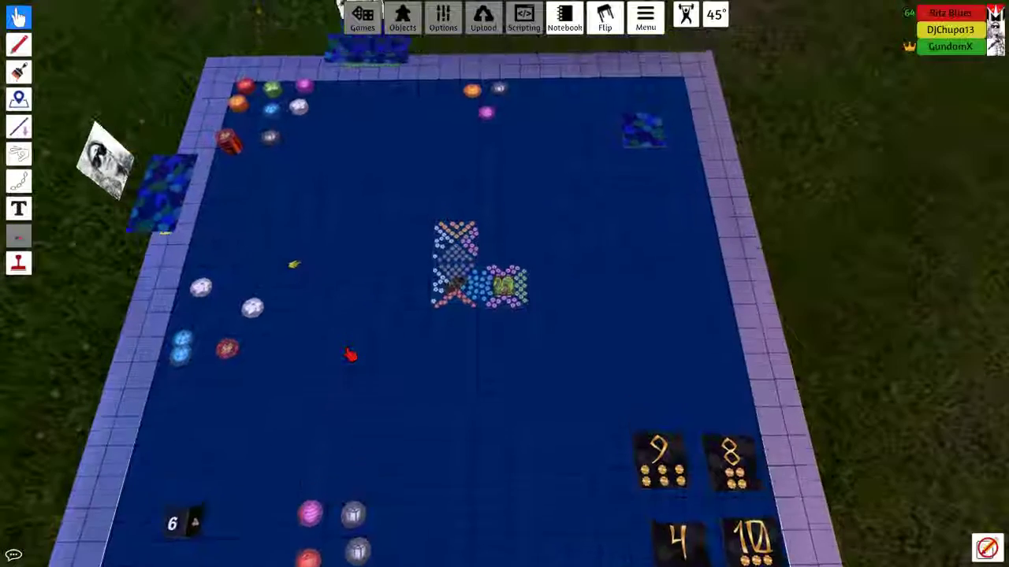
key("s")
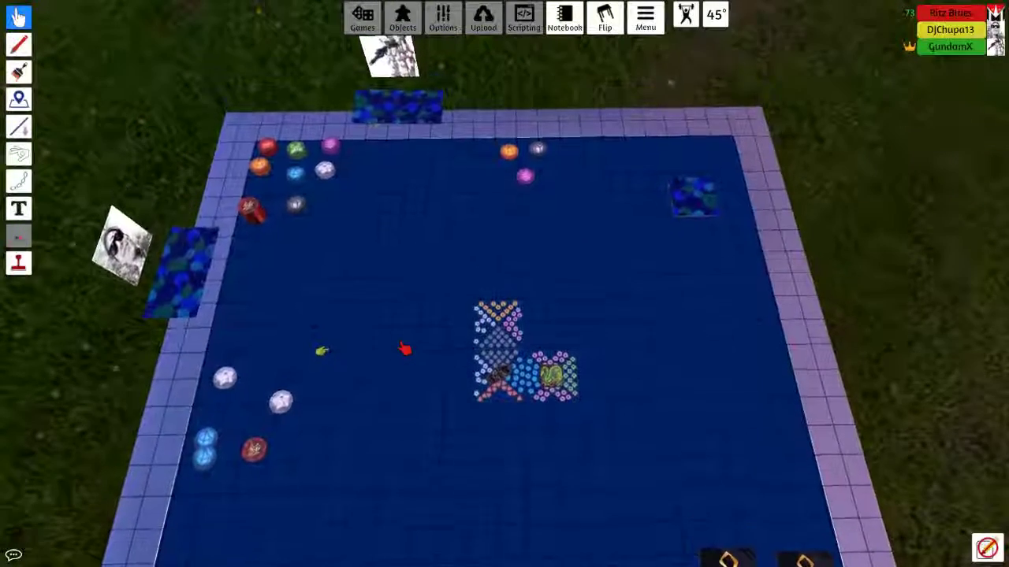
key("s")
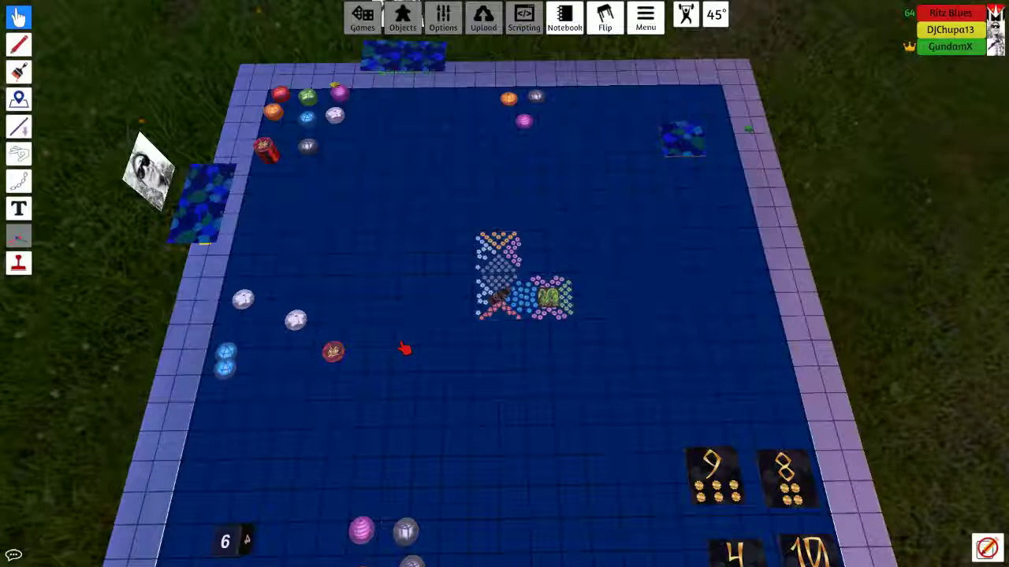
scroll(404, 349, "down", 2)
scroll(404, 349, "up", 4)
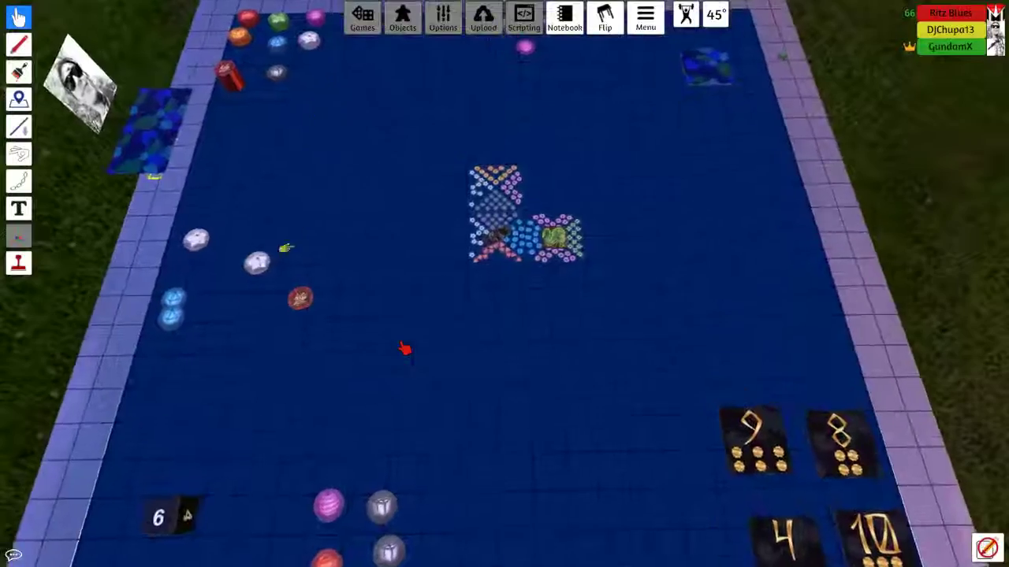
scroll(404, 349, "up", 4)
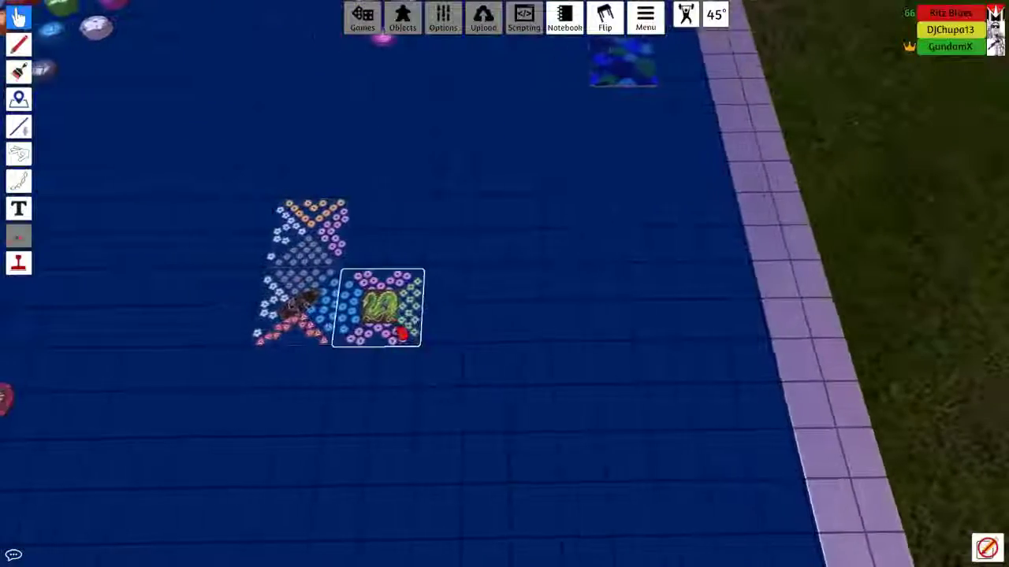
scroll(388, 309, "down", 3)
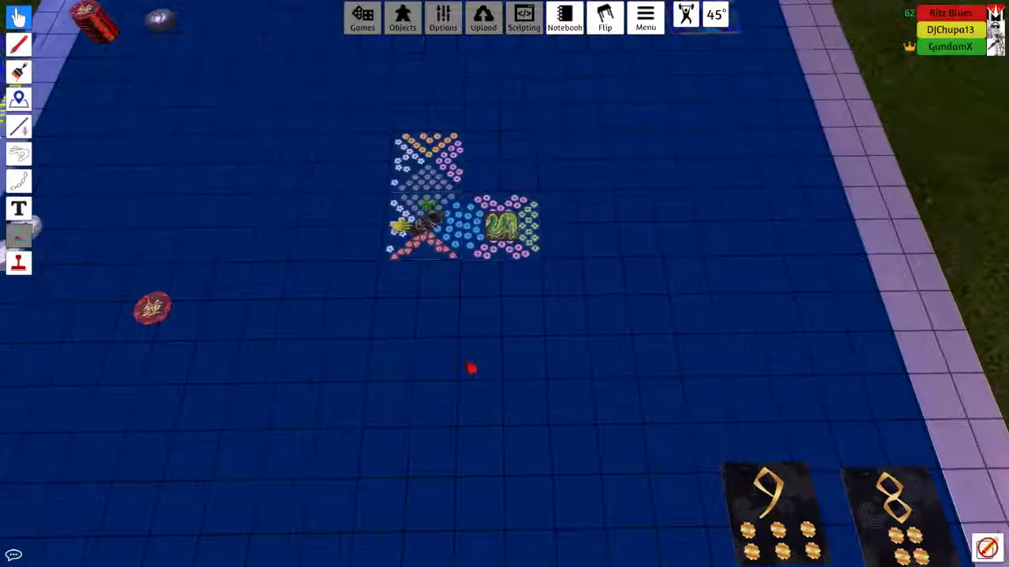
scroll(504, 283, "down", 5)
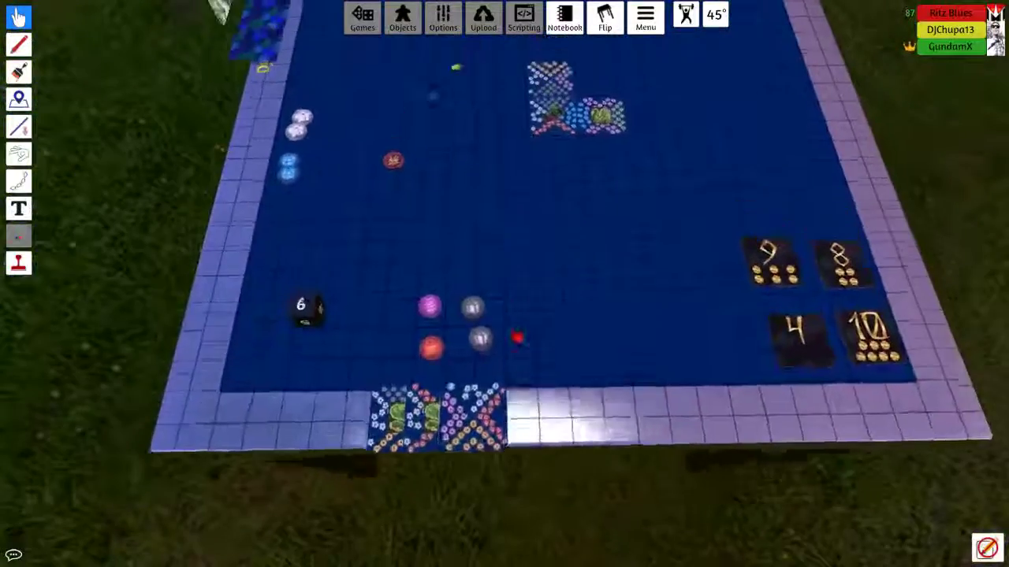
Pan the camera forward to bring the whole table into view
key("w")
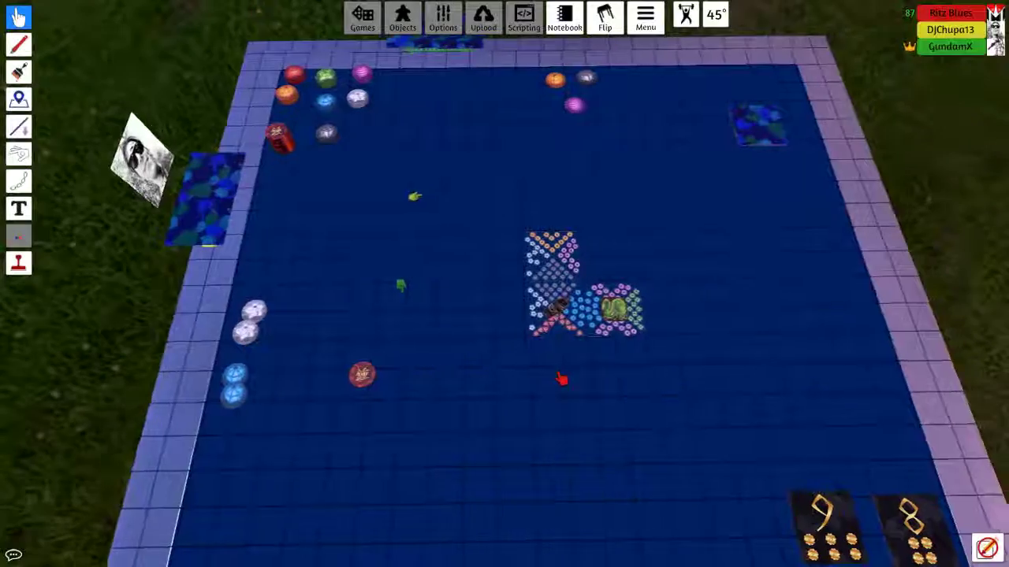
scroll(573, 375, "up", 5)
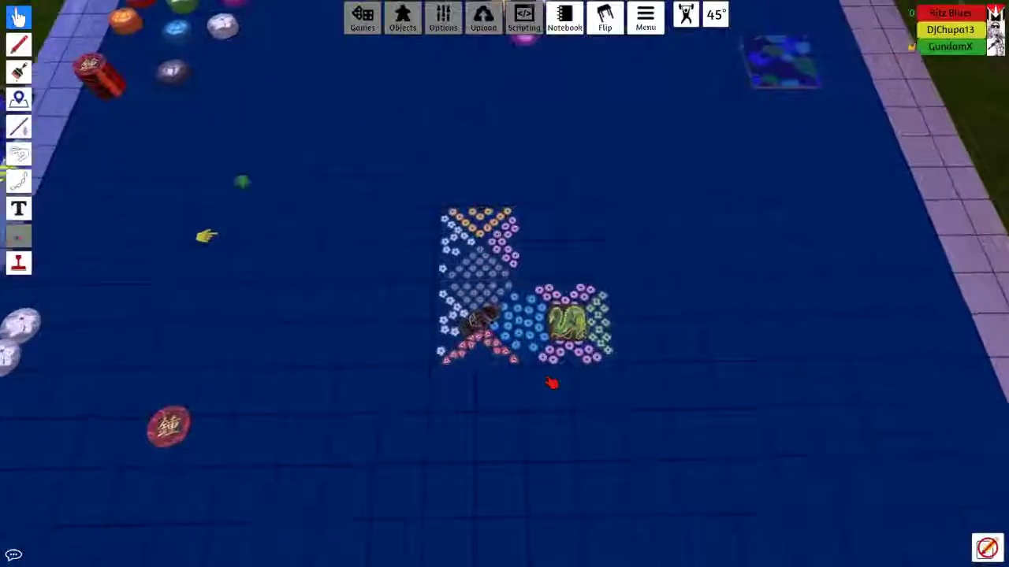
scroll(552, 384, "up", 3)
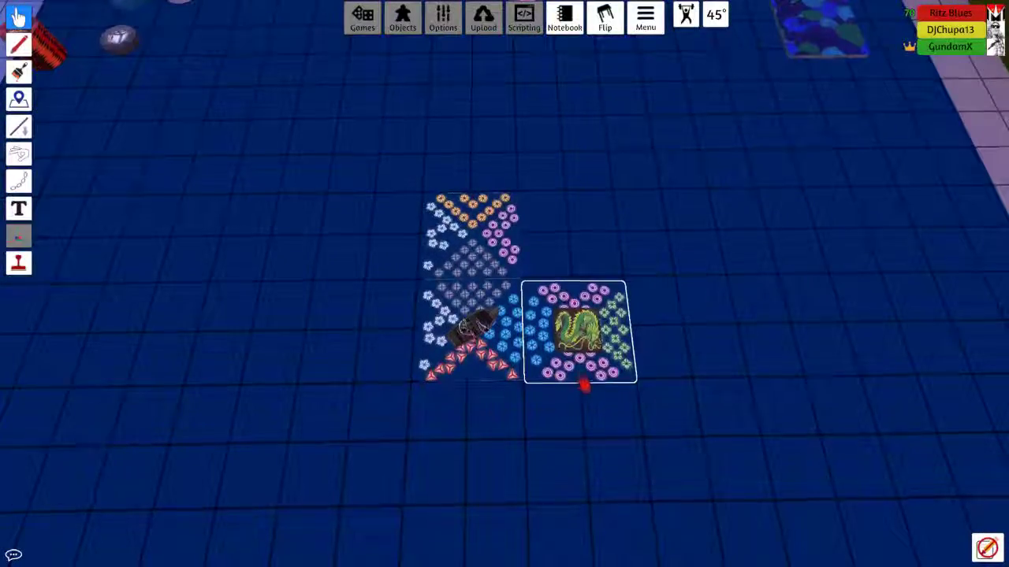
scroll(585, 386, "down", 5)
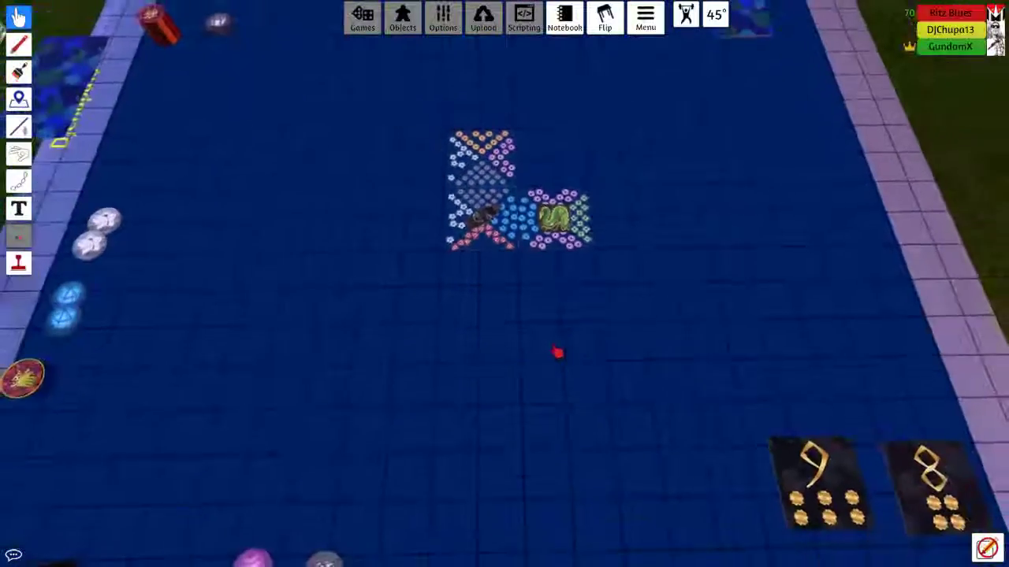
scroll(585, 363, "up", 3)
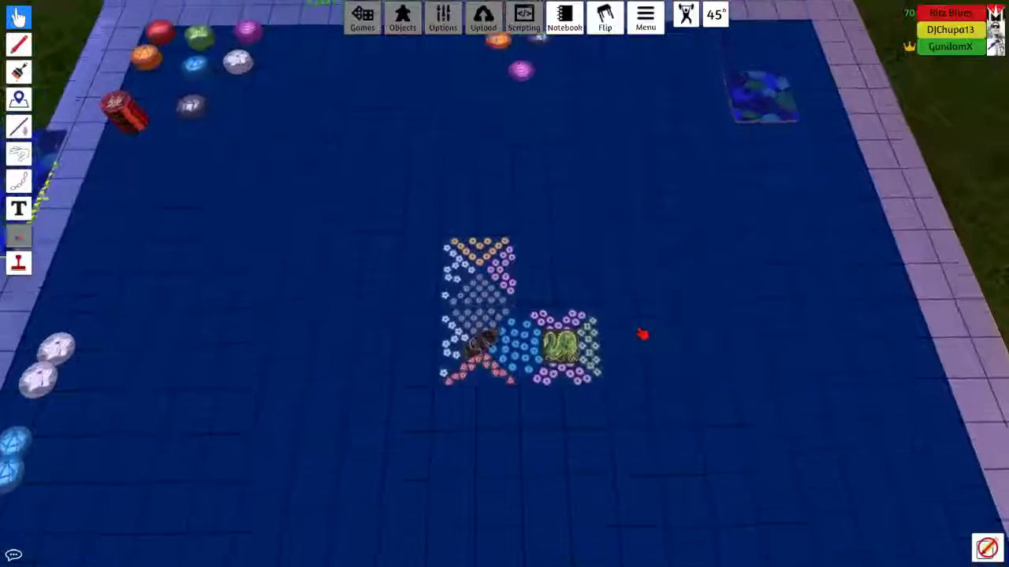
scroll(642, 338, "down", 4)
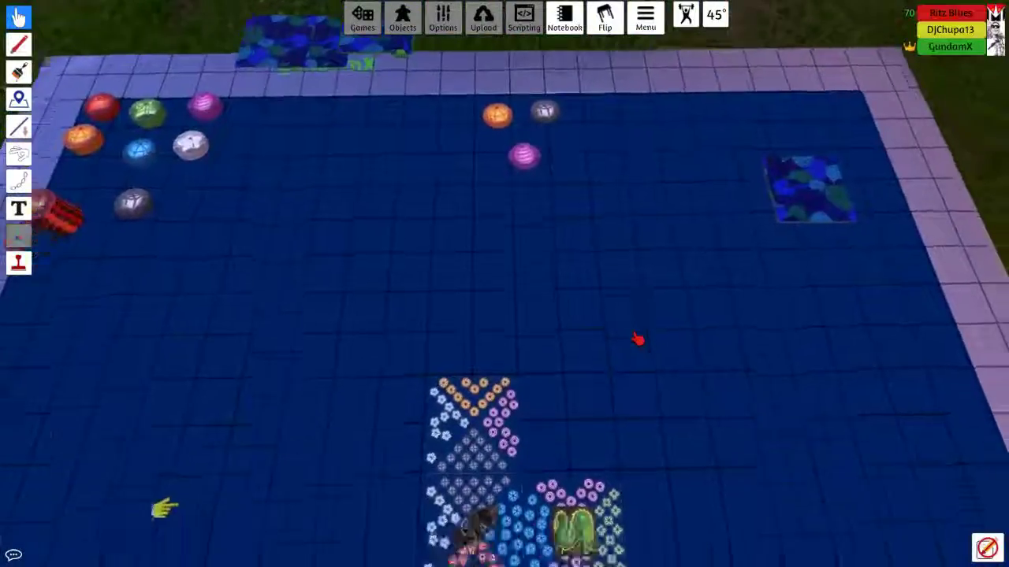
scroll(642, 338, "down", 4)
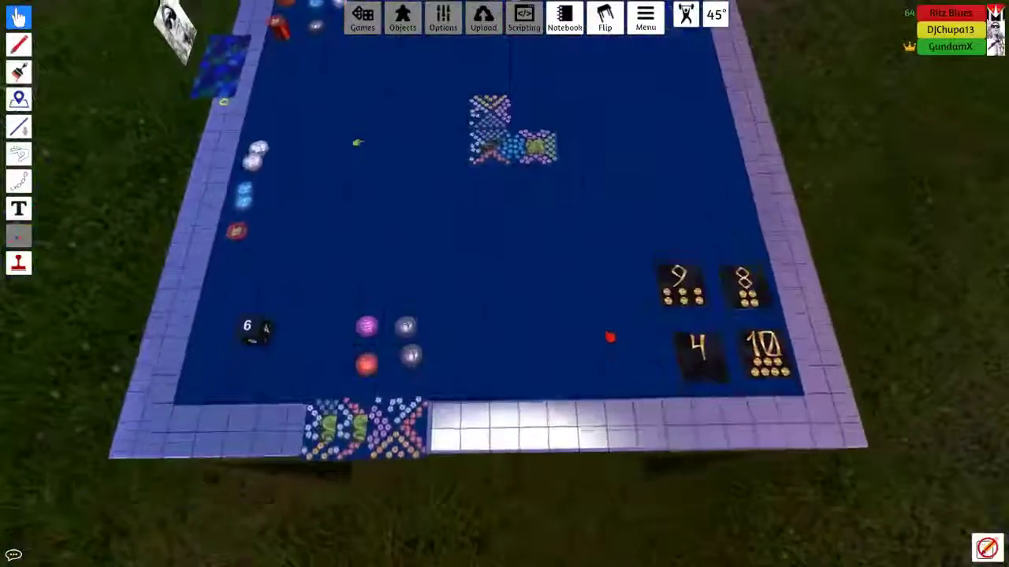
scroll(610, 339, "down", 4)
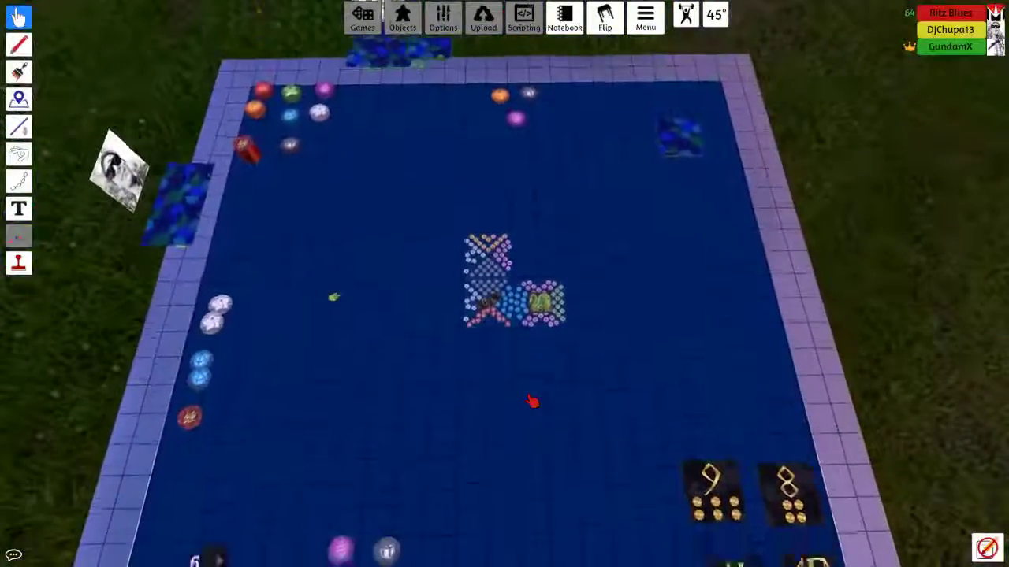
scroll(536, 394, "up", 4)
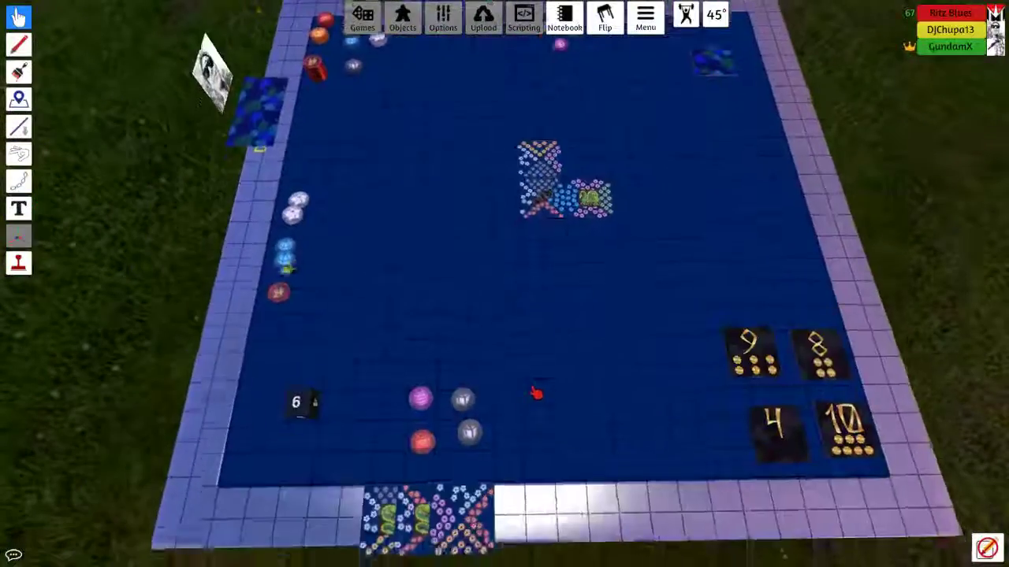
scroll(536, 394, "up", 3)
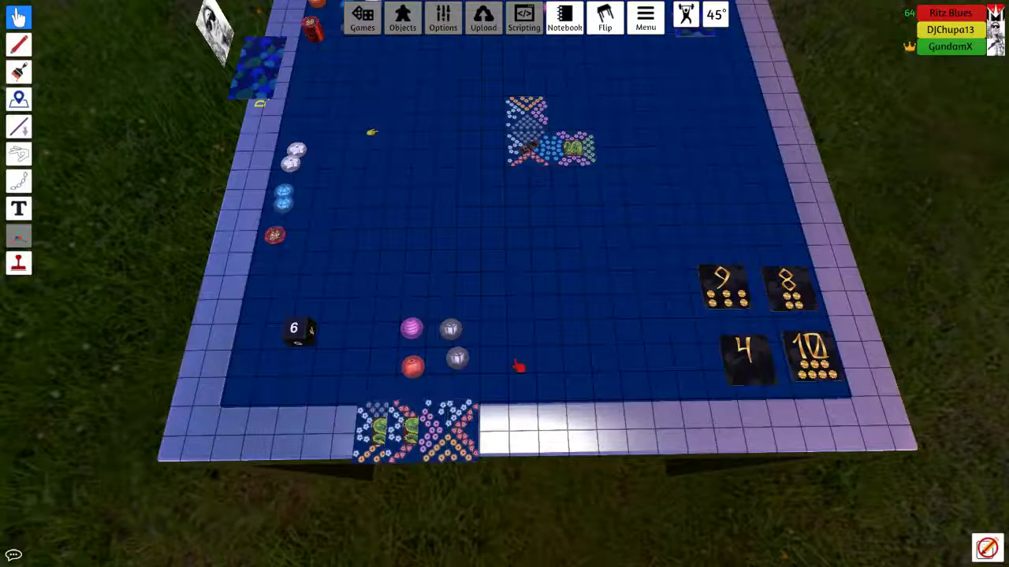
scroll(518, 364, "down", 4)
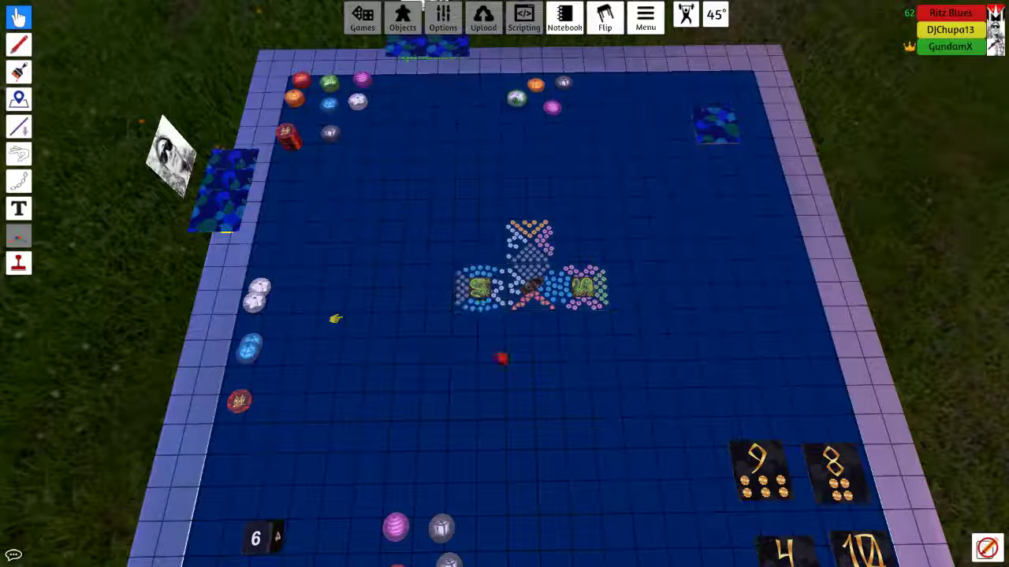
scroll(513, 349, "down", 4)
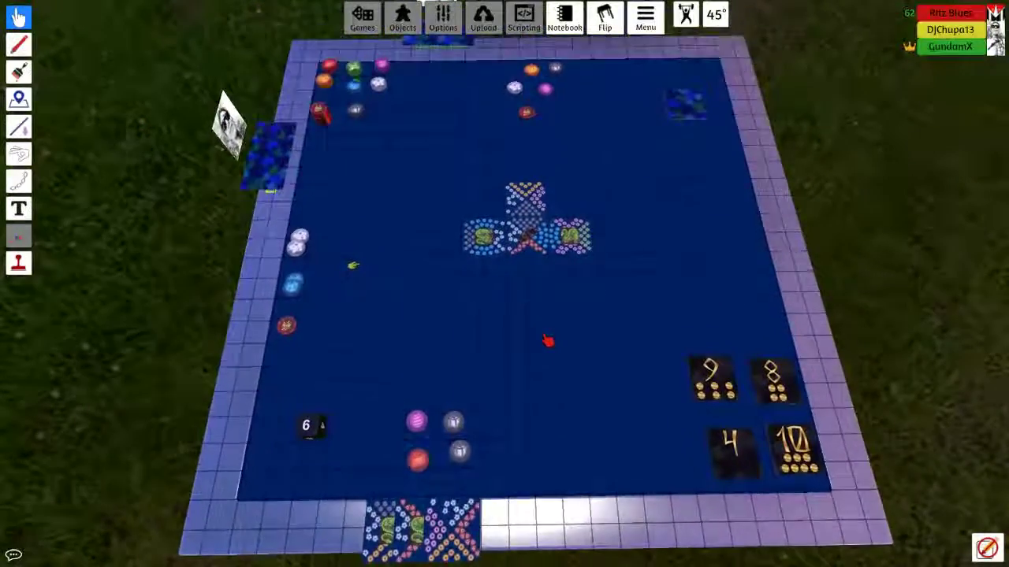
scroll(543, 340, "up", 5)
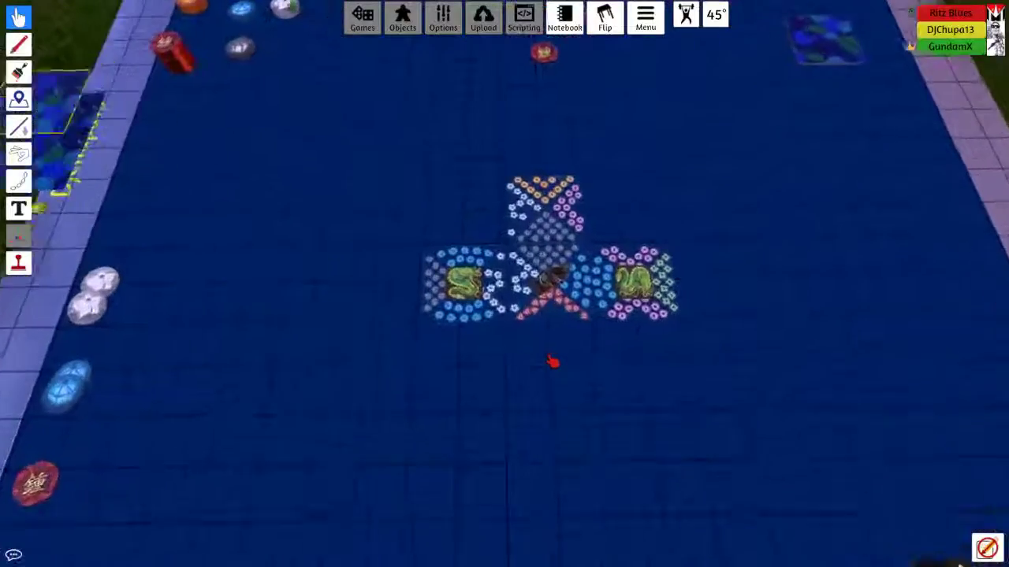
scroll(549, 341, "down", 4)
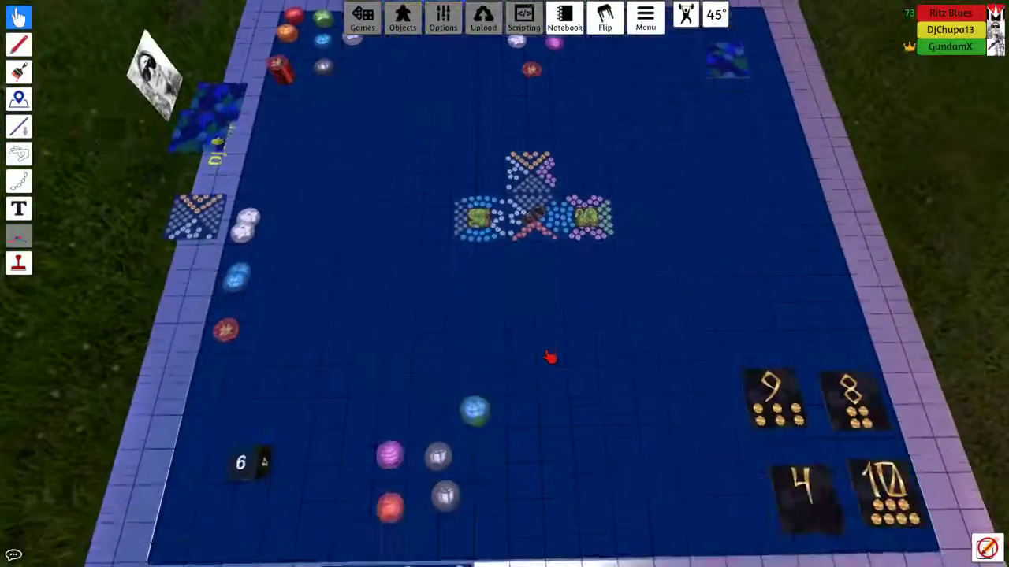
scroll(550, 359, "down", 4)
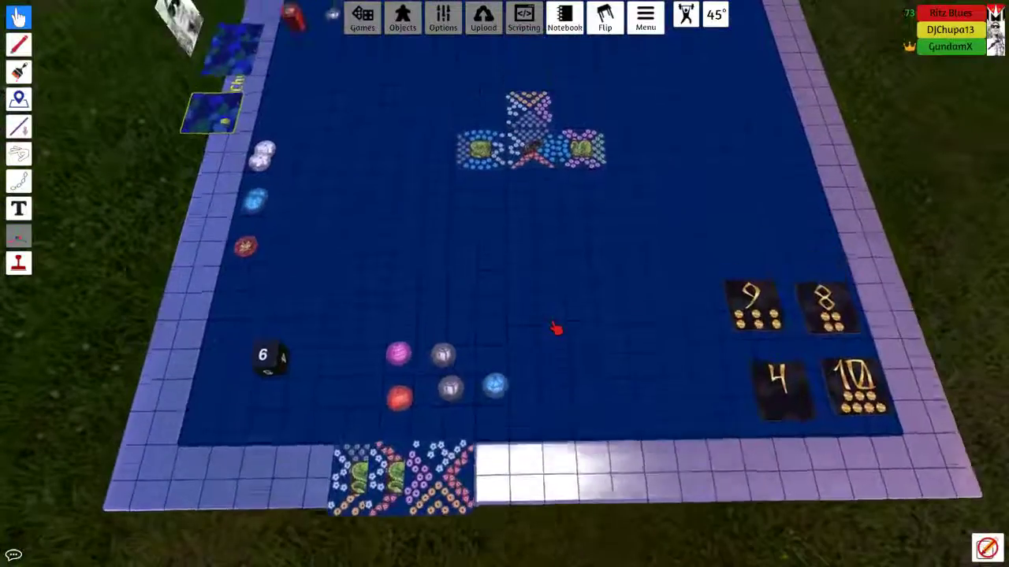
scroll(550, 358, "up", 4)
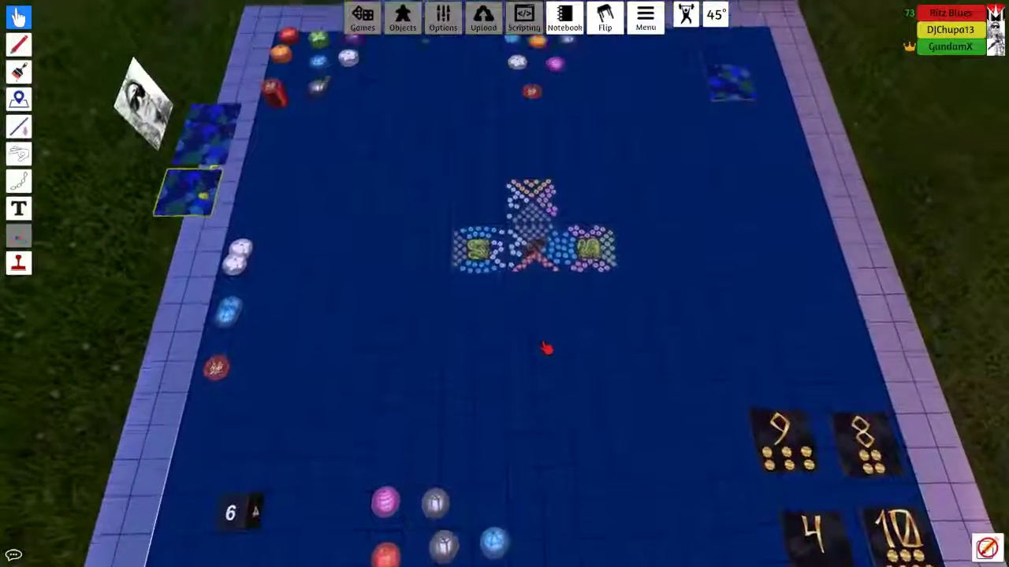
Tilt and rotate the camera around the board to inspect the near-edge tiles
key("d")
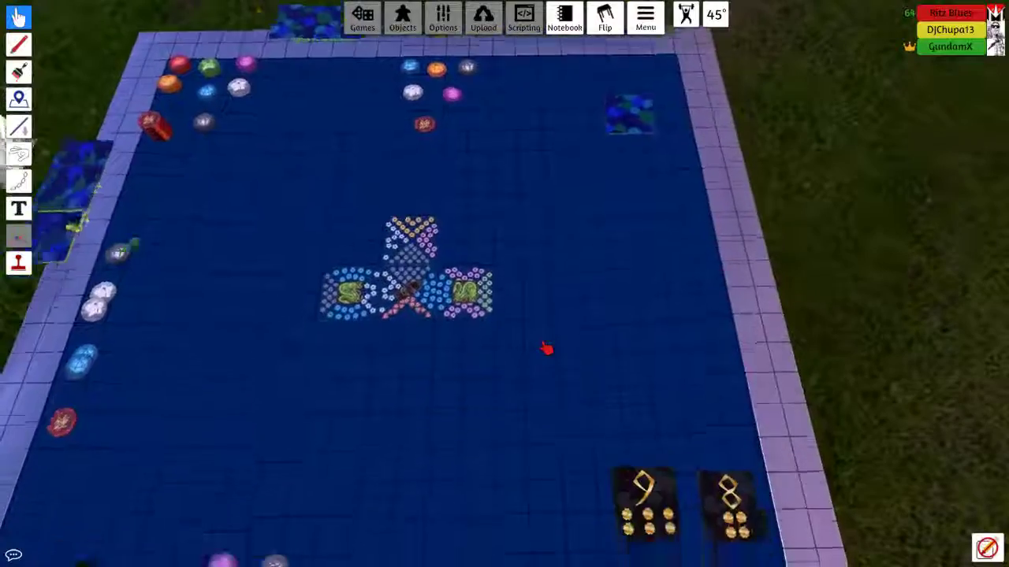
scroll(522, 352, "down", 3)
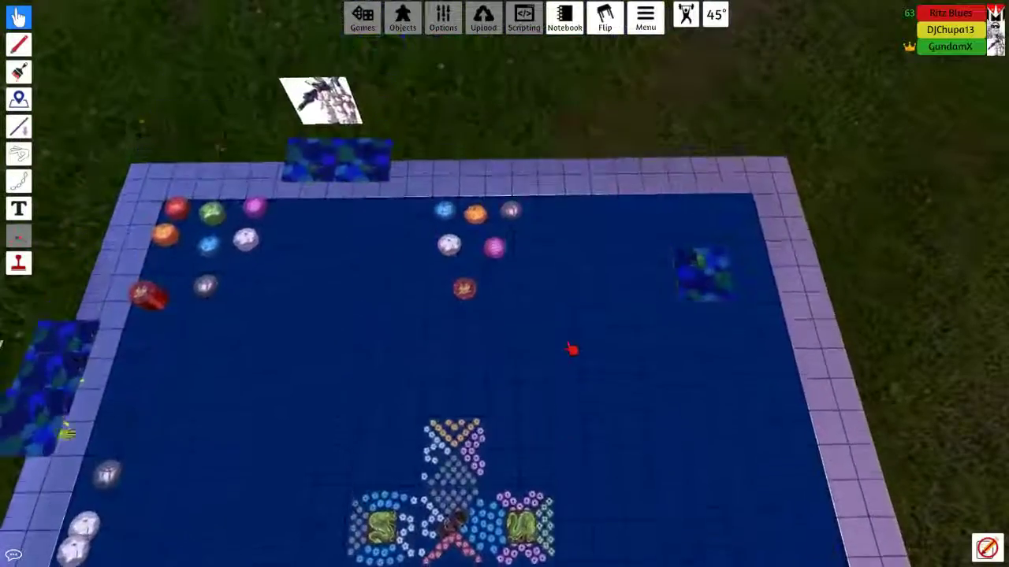
scroll(551, 351, "up", 4)
scroll(572, 350, "down", 3)
scroll(552, 347, "up", 4)
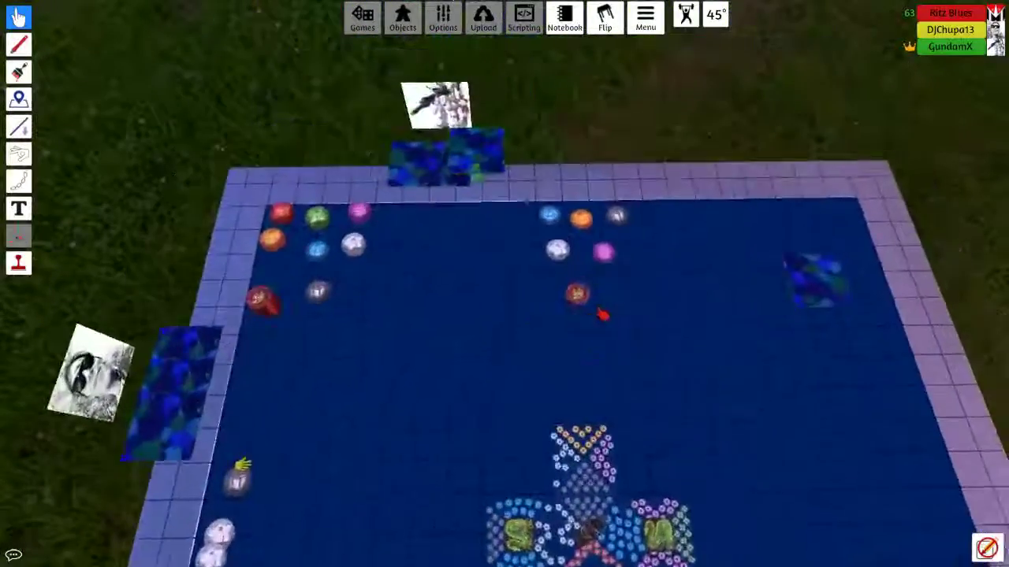
scroll(542, 340, "down", 3)
scroll(551, 346, "up", 4)
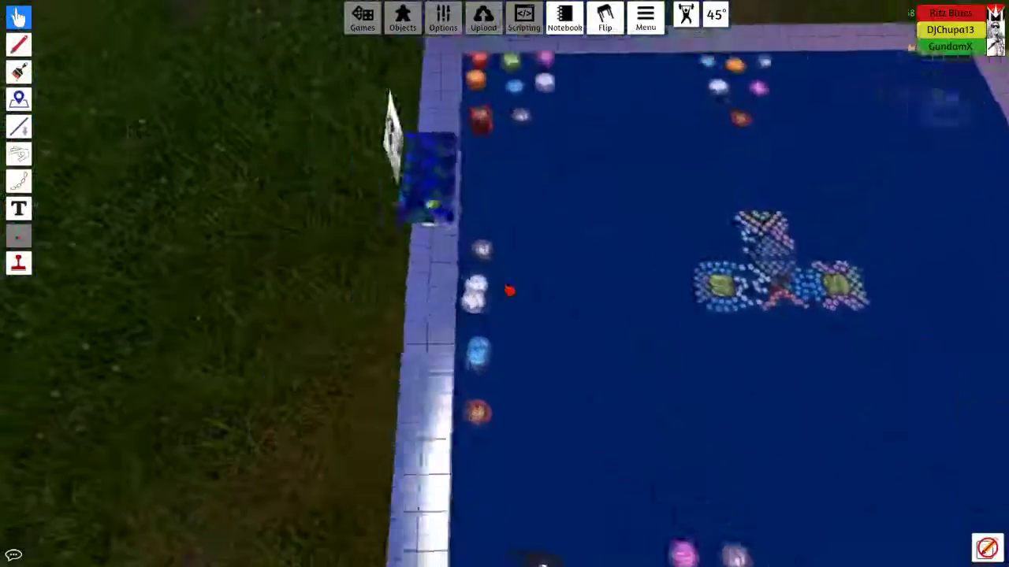
scroll(552, 347, "down", 4)
scroll(610, 339, "up", 4)
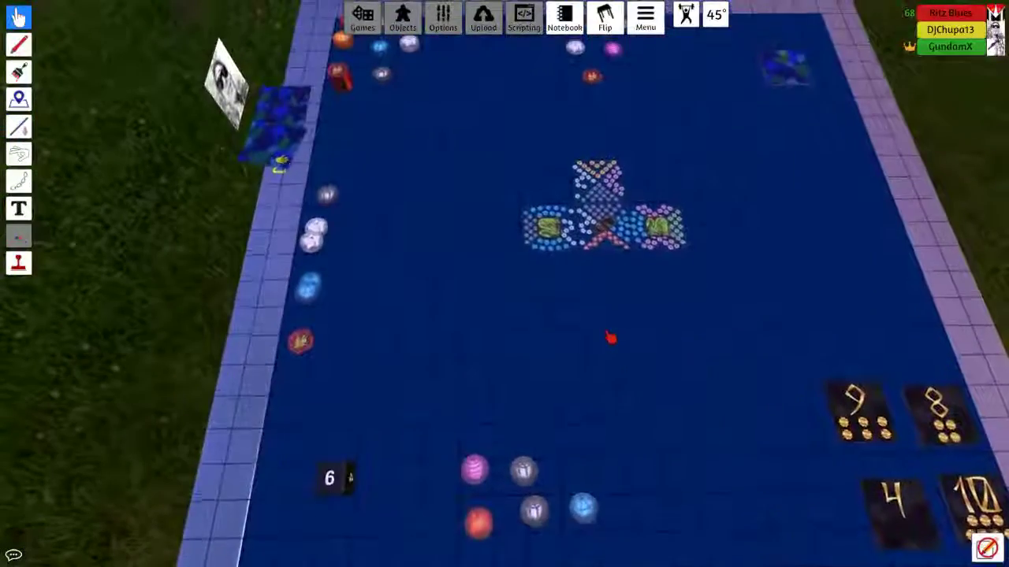
scroll(611, 339, "down", 4)
left_click_drag(610, 339, 610, 339)
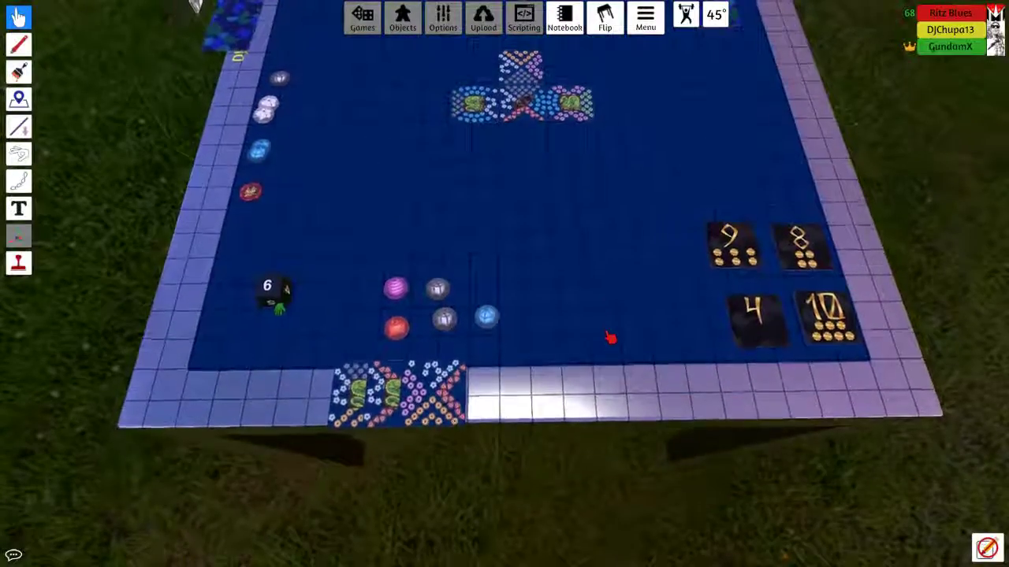
mouse_move(611, 339)
left_mouse_down()
mouse_move(467, 337)
mouse_move(537, 405)
left_mouse_up()
scroll(465, 341, "up", 3)
scroll(465, 340, "down", 3)
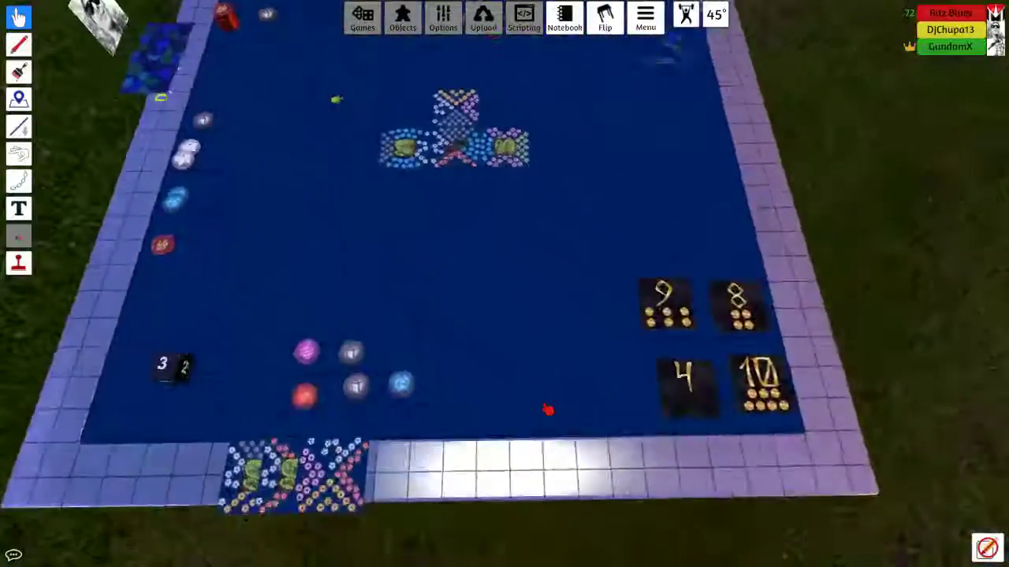
scroll(536, 405, "up", 3)
scroll(536, 405, "down", 3)
scroll(537, 405, "up", 3)
key("w")
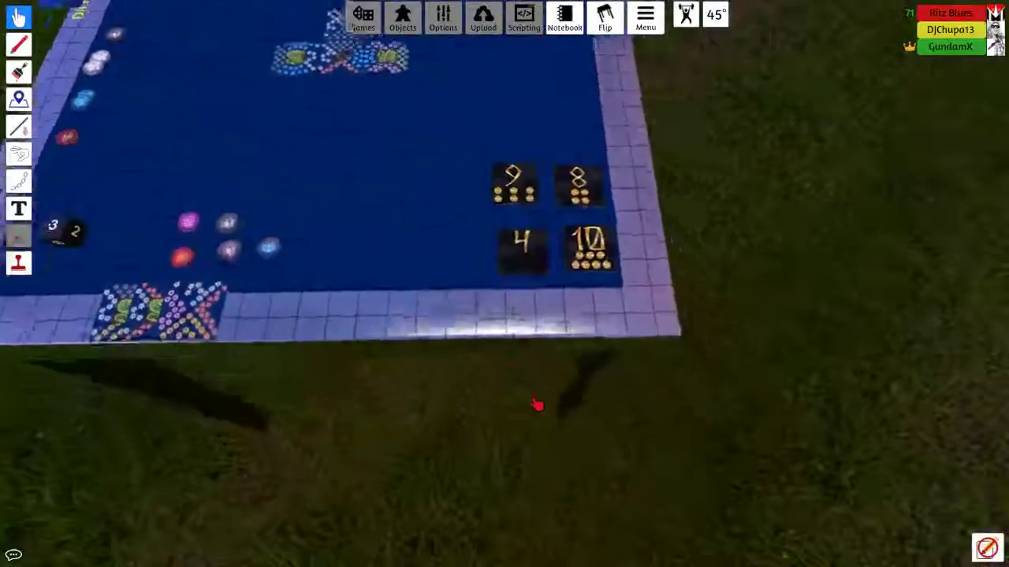
scroll(536, 405, "down", 3)
left_click_drag(537, 405, 537, 405)
scroll(537, 405, "up", 3)
scroll(536, 405, "down", 3)
scroll(536, 405, "up", 3)
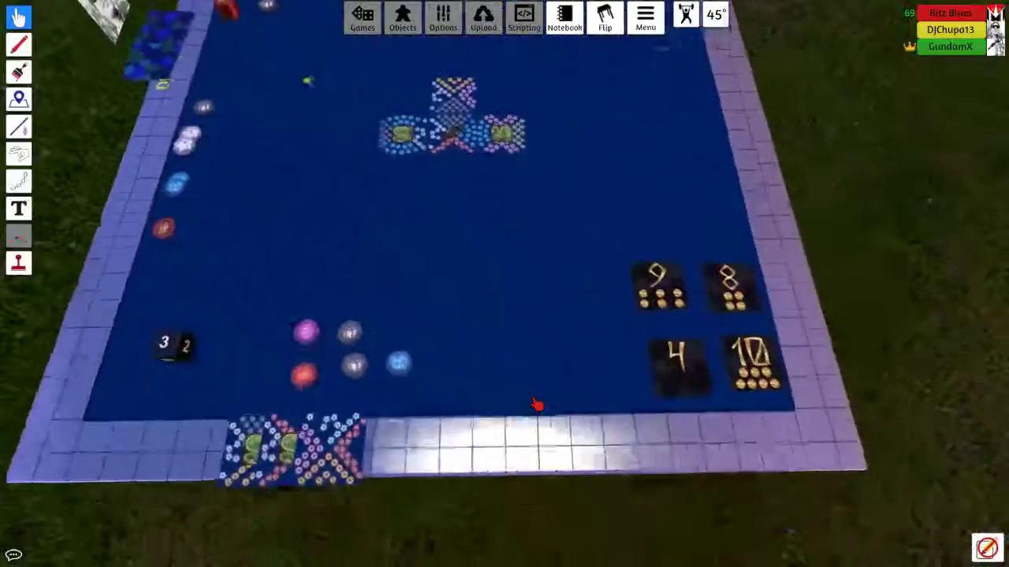
scroll(536, 405, "down", 3)
right_click(537, 405)
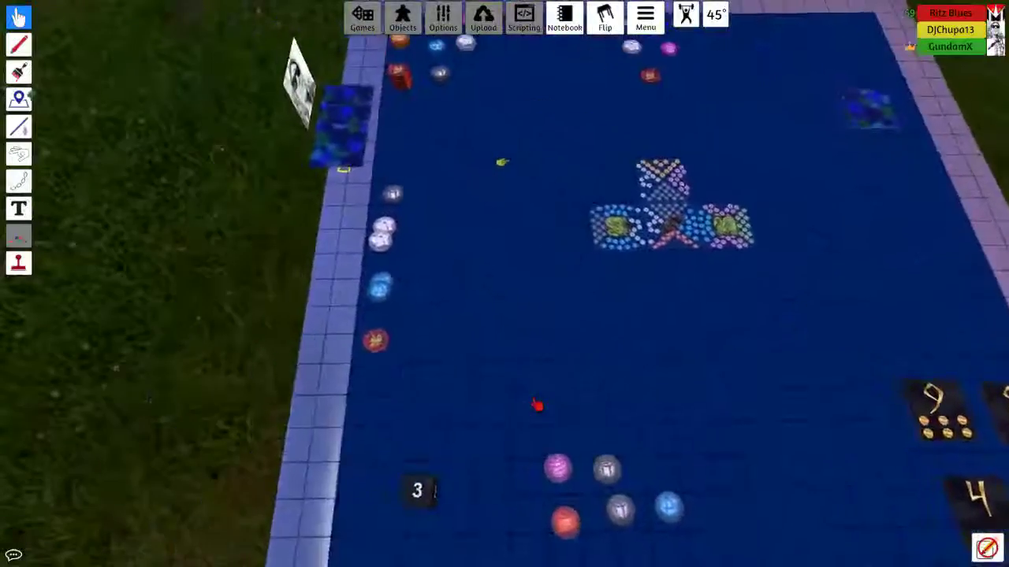
scroll(537, 405, "up", 3)
scroll(537, 405, "down", 3)
left_click_drag(537, 405, 536, 405)
scroll(537, 405, "up", 3)
scroll(537, 405, "down", 2)
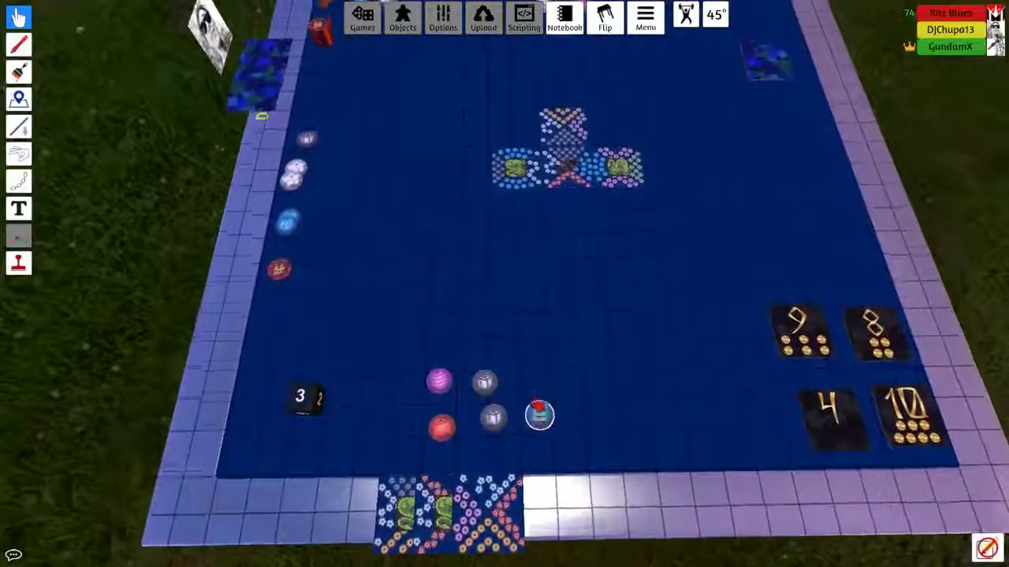
scroll(537, 405, "up", 2)
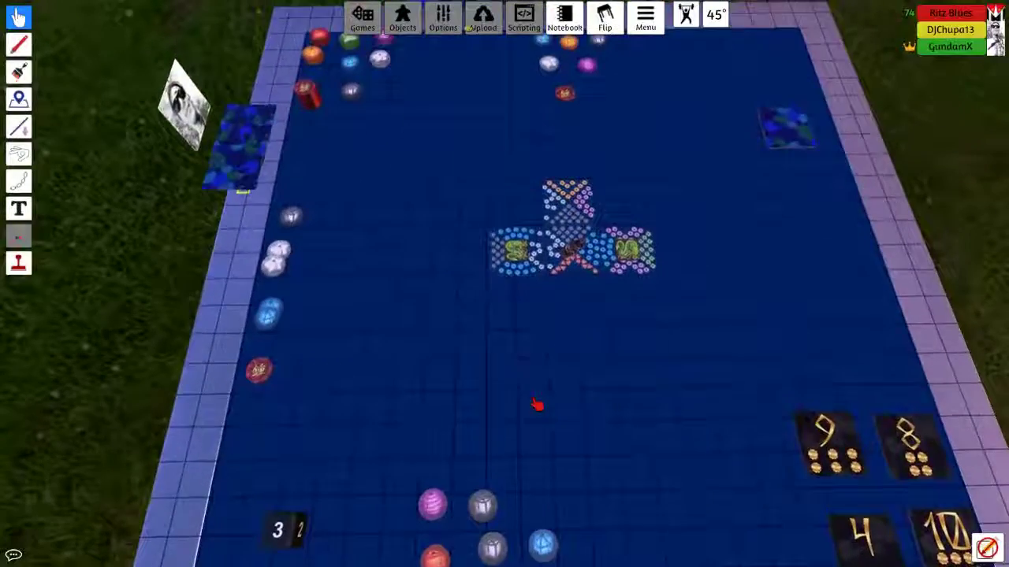
scroll(536, 405, "down", 2)
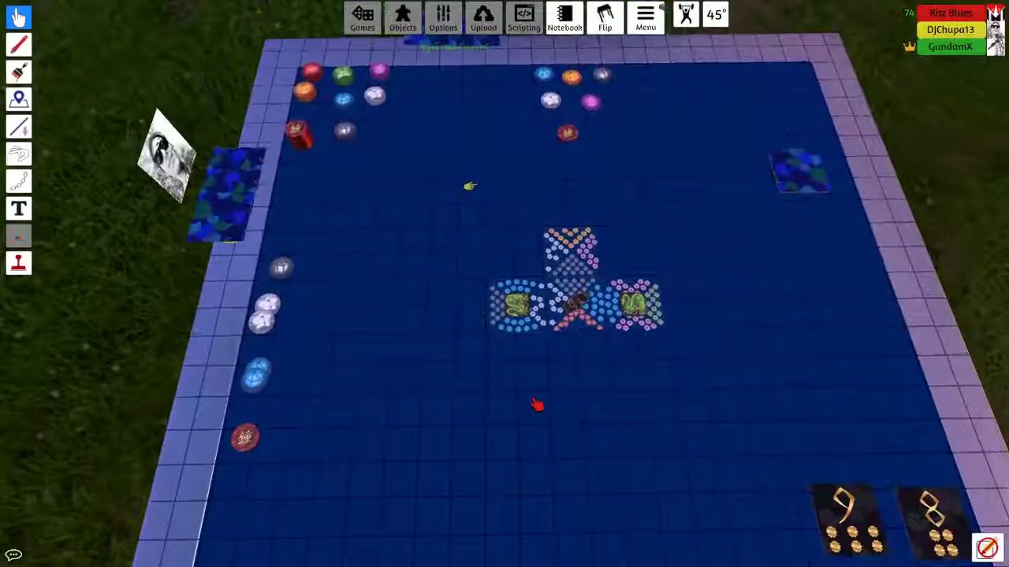
scroll(527, 398, "down", 2)
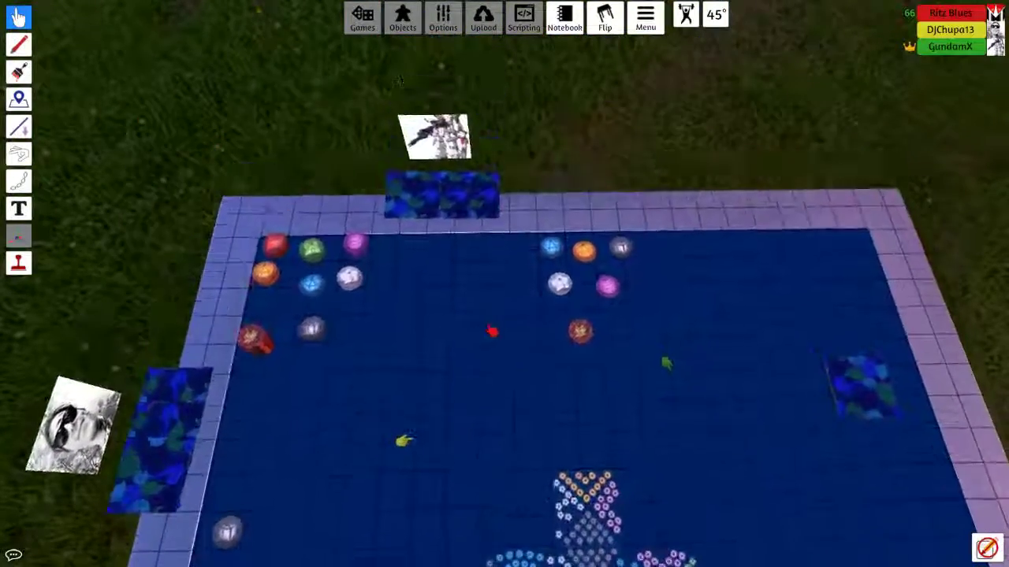
scroll(526, 398, "up", 3)
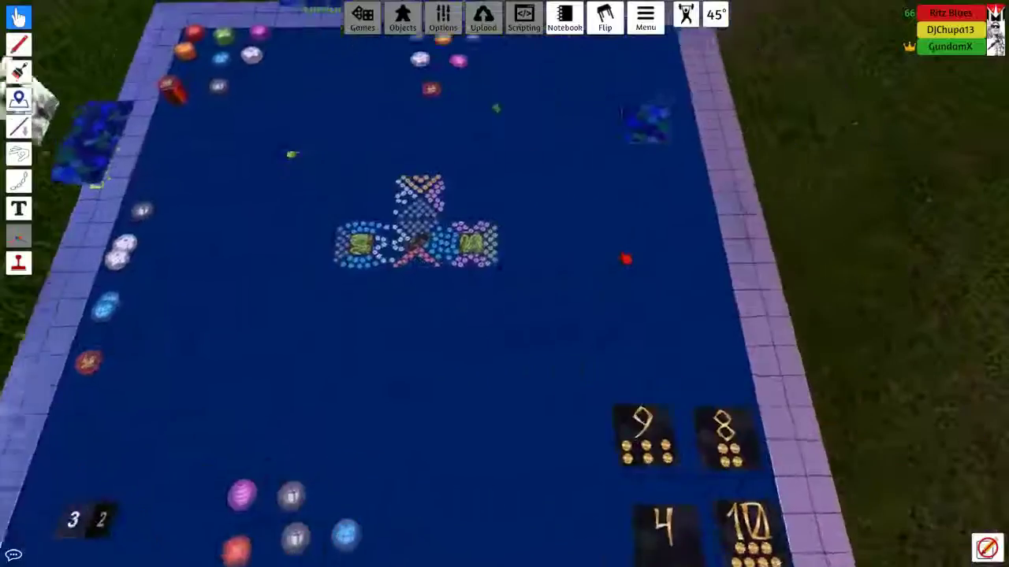
Pan the view between the table's top edge and the player's area
key("w")
scroll(504, 315, "down", 3)
key("s")
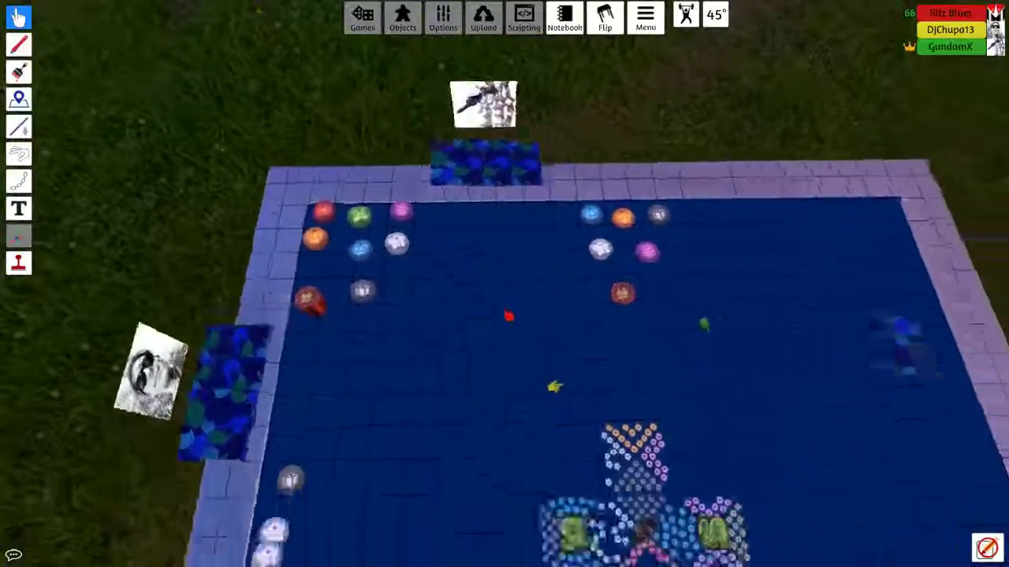
key("s")
scroll(504, 315, "up", 3)
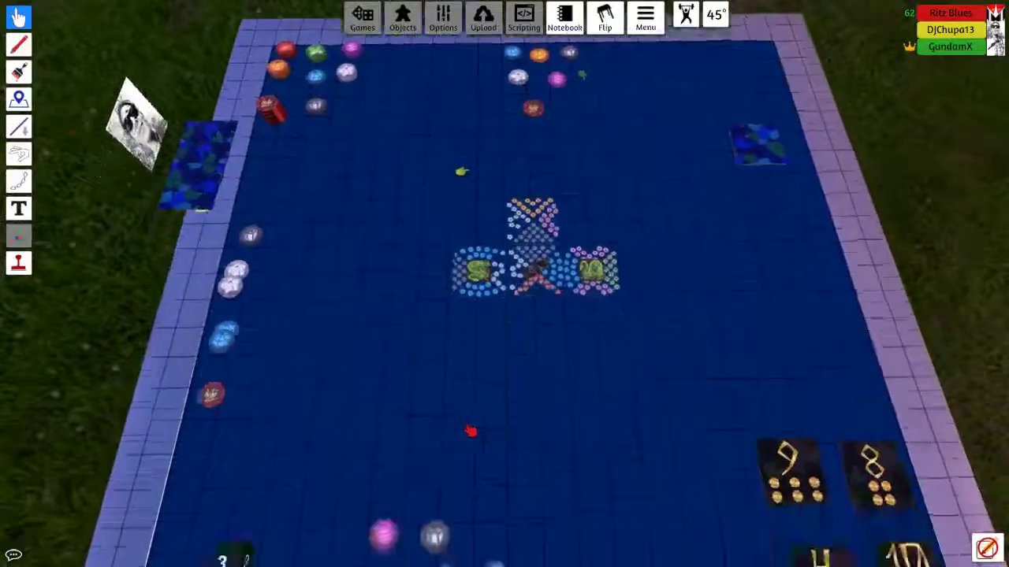
key("s")
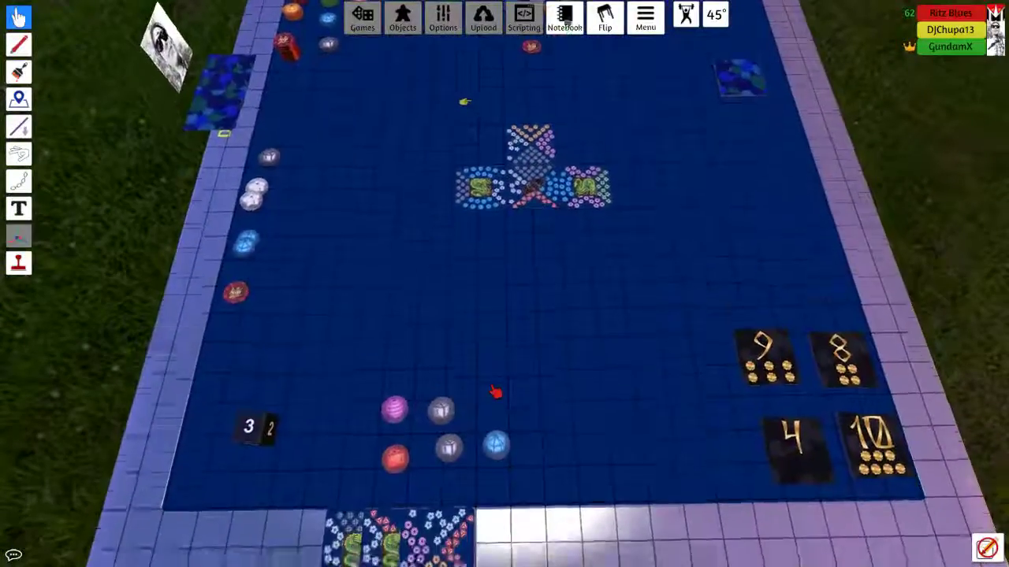
key("w")
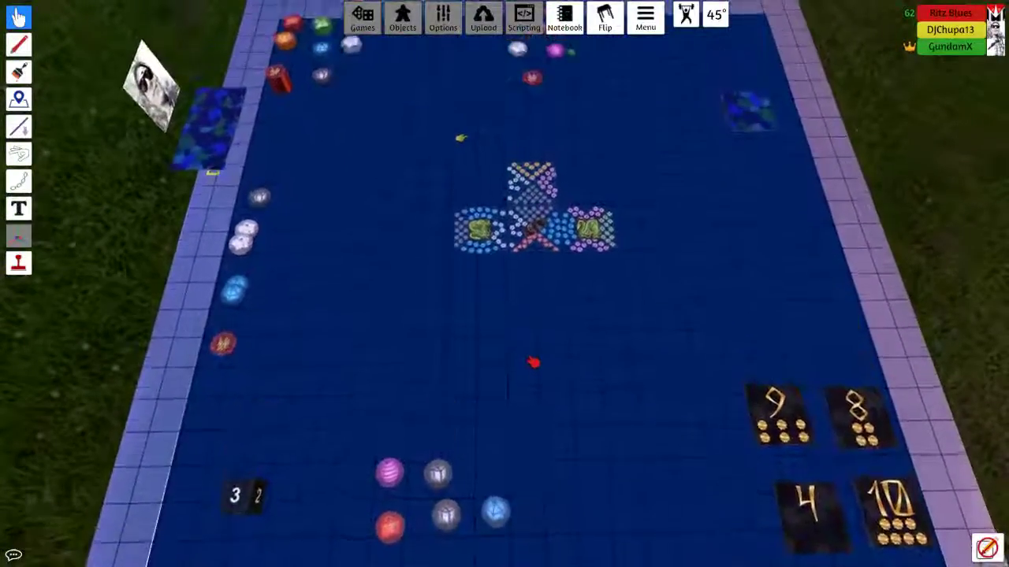
key("w")
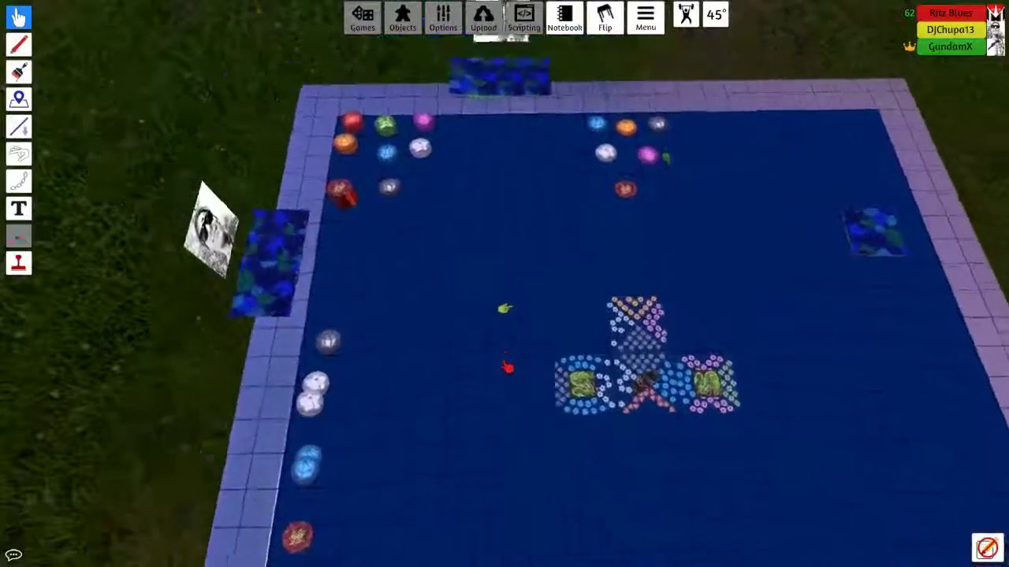
scroll(507, 368, "down", 4)
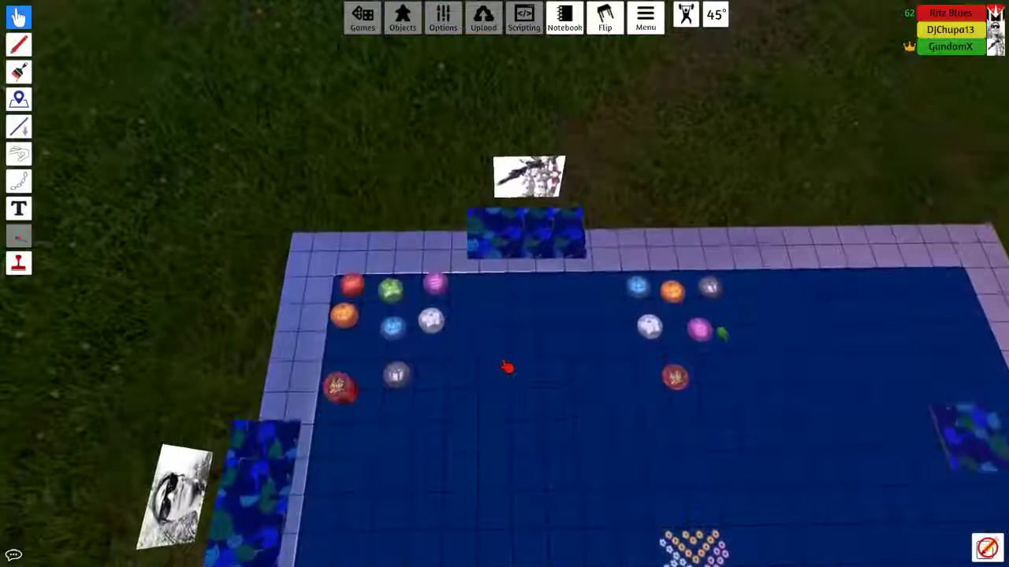
scroll(507, 367, "up", 4)
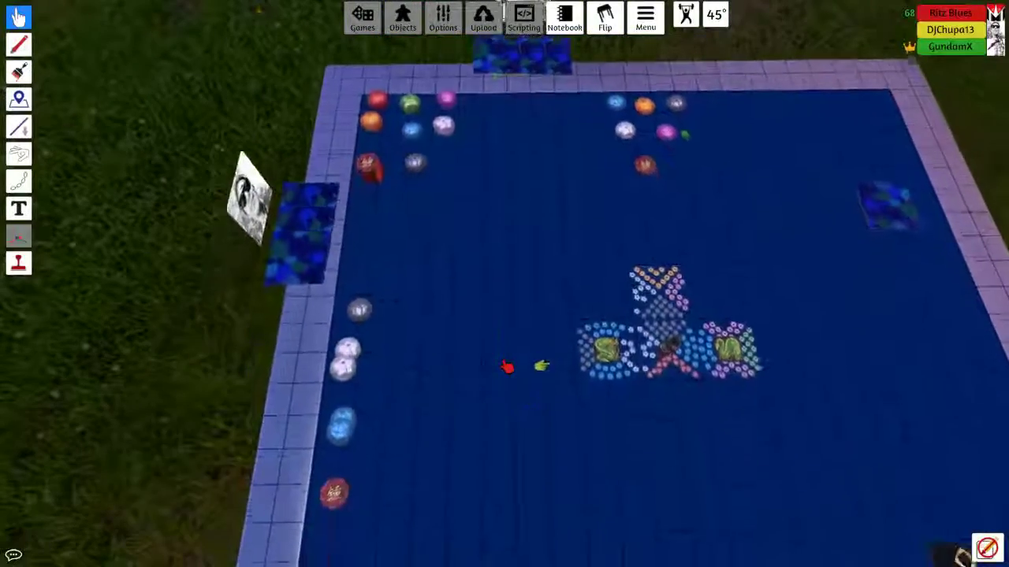
key("s")
scroll(508, 367, "down", 3)
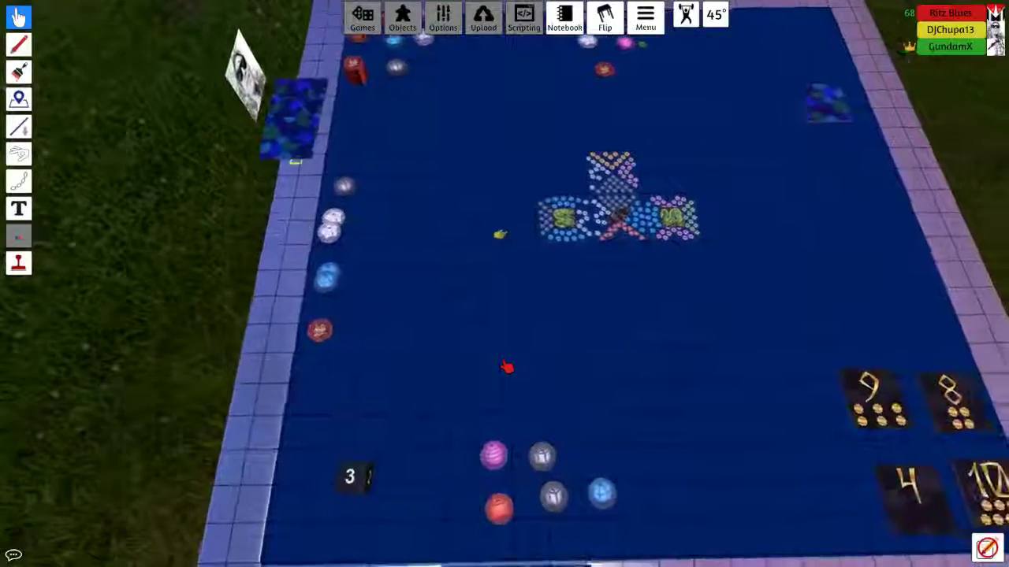
scroll(507, 367, "up", 3)
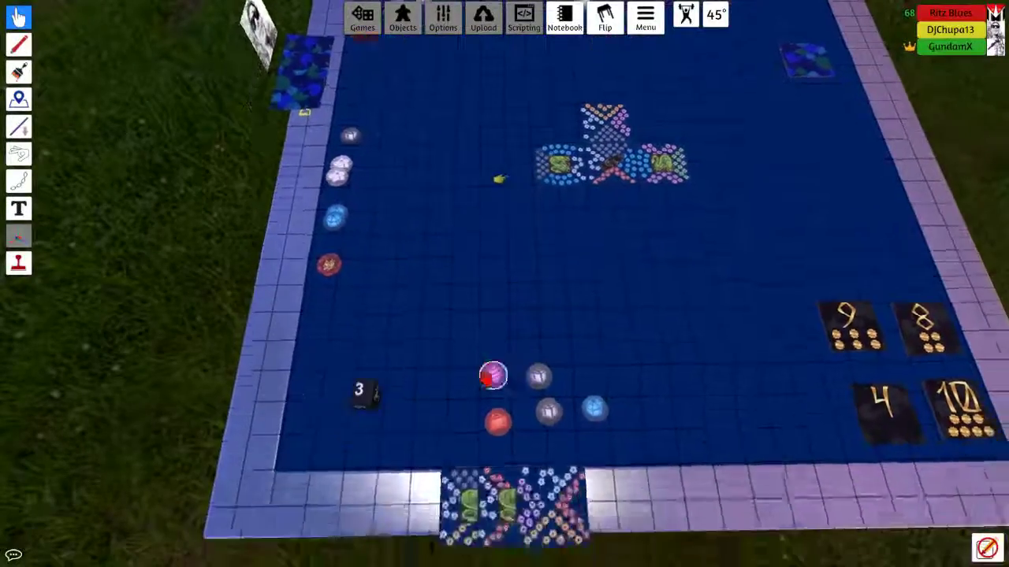
scroll(499, 179, "down", 4)
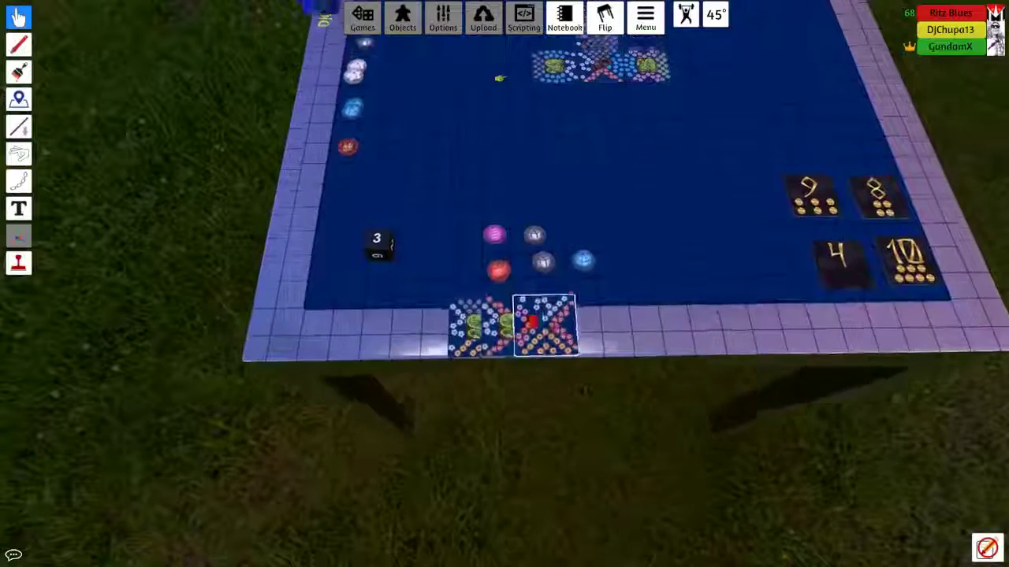
scroll(499, 179, "up", 2)
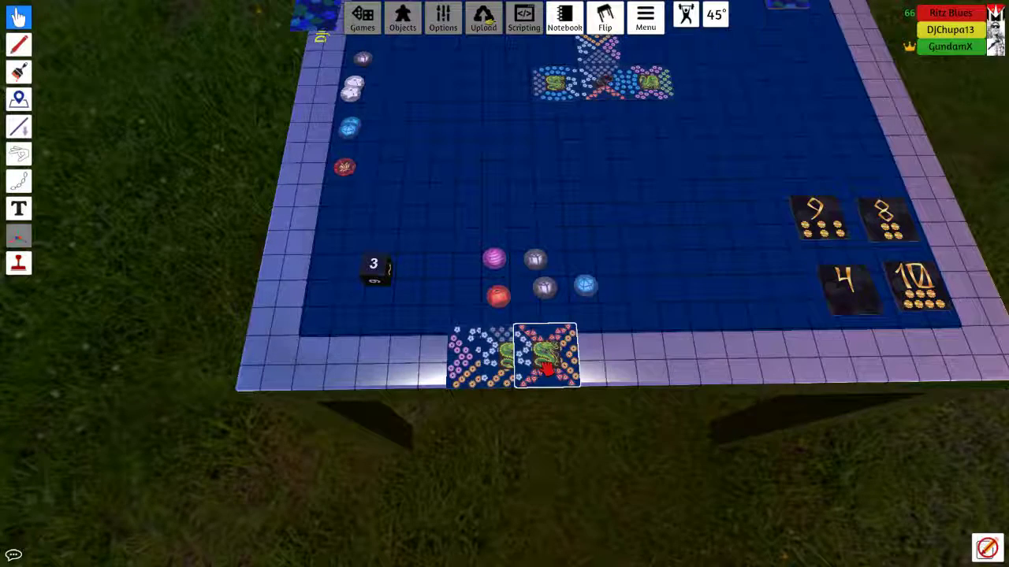
scroll(539, 365, "up", 2)
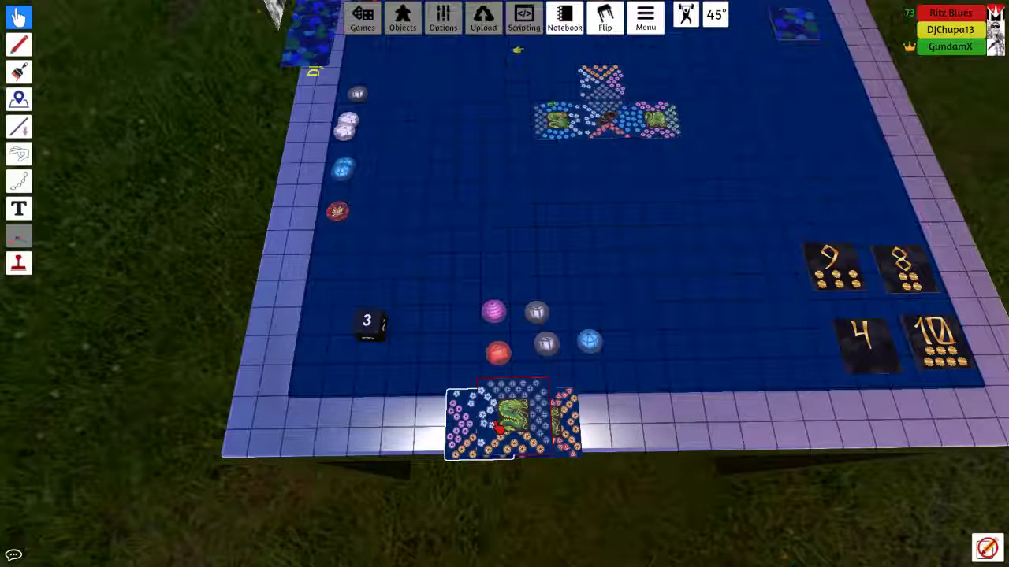
Move the dragon tile to the central row's left end, making the row four tiles long
left_click_drag(502, 400, 489, 323)
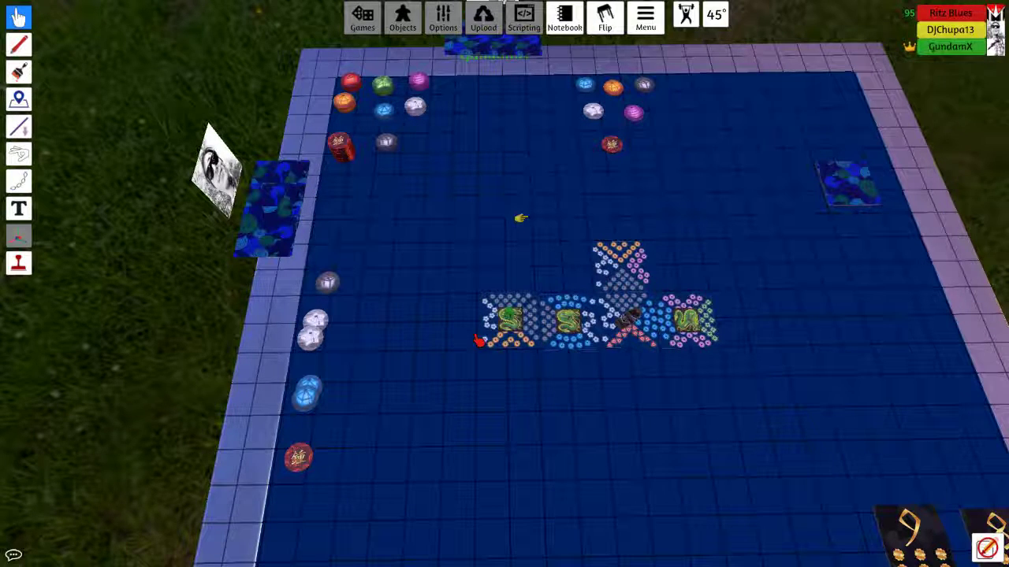
scroll(520, 218, "down", 3)
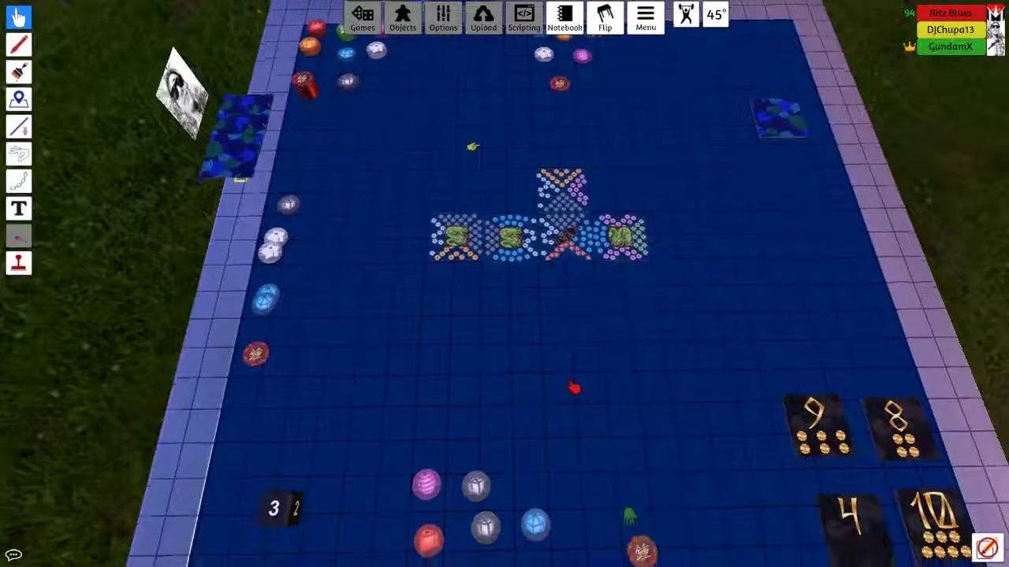
scroll(501, 175, "down", 3)
scroll(472, 141, "up", 3)
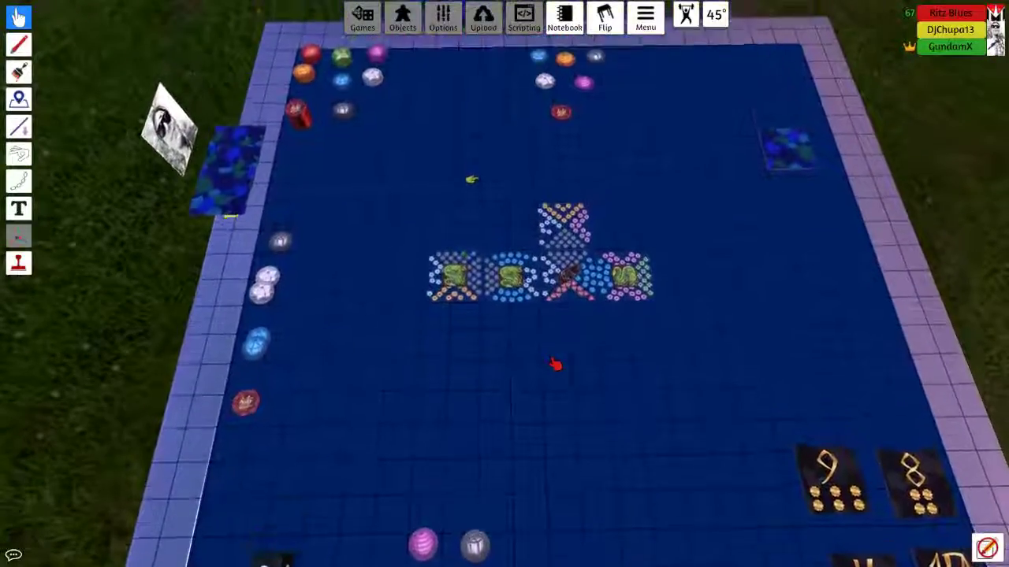
scroll(473, 157, "up", 2)
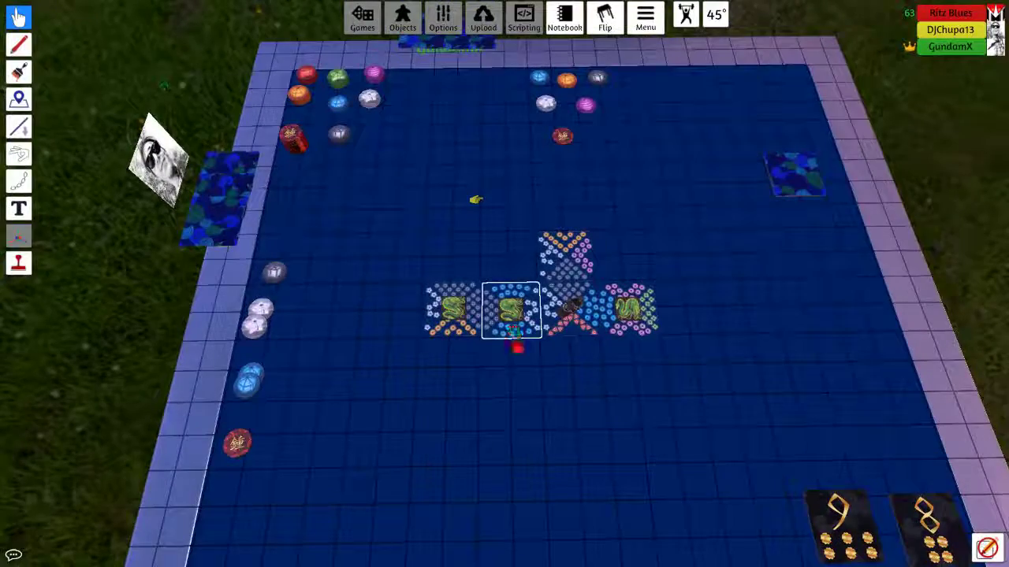
scroll(475, 201, "down", 3)
scroll(394, 205, "up", 3)
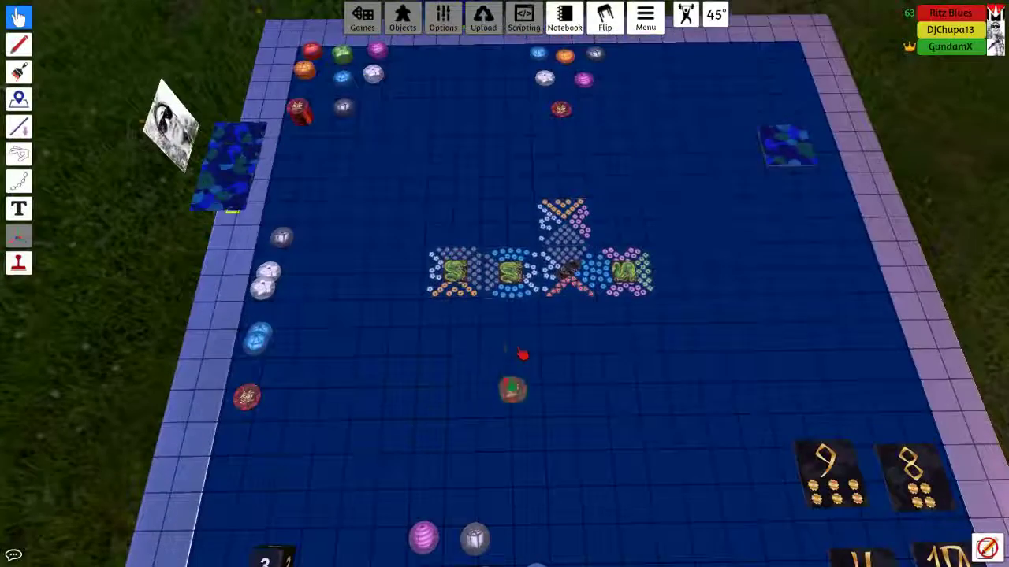
Move a piece up the table, then pan over the player's lantern area
left_click_drag(512, 388, 504, 174)
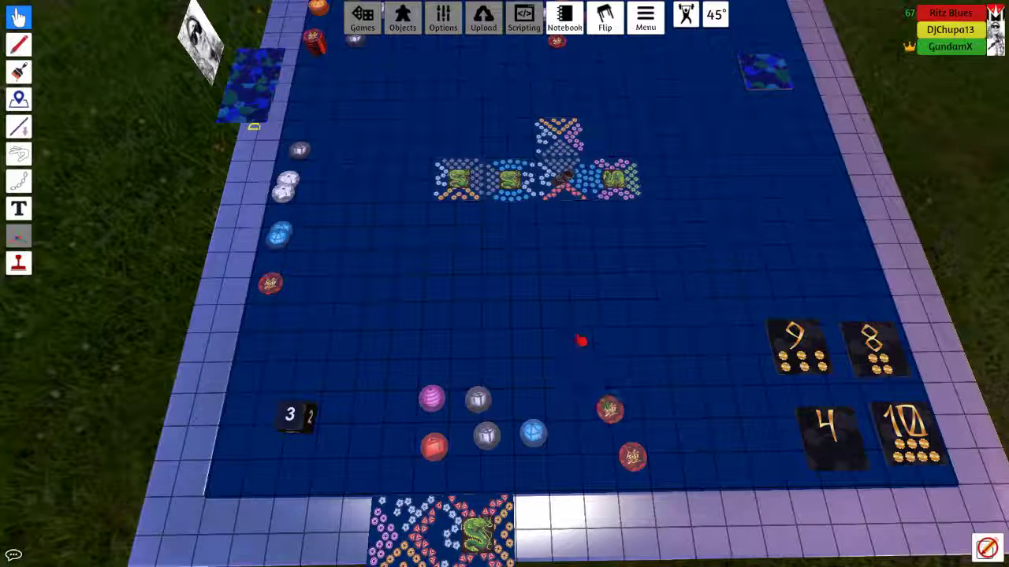
key("w")
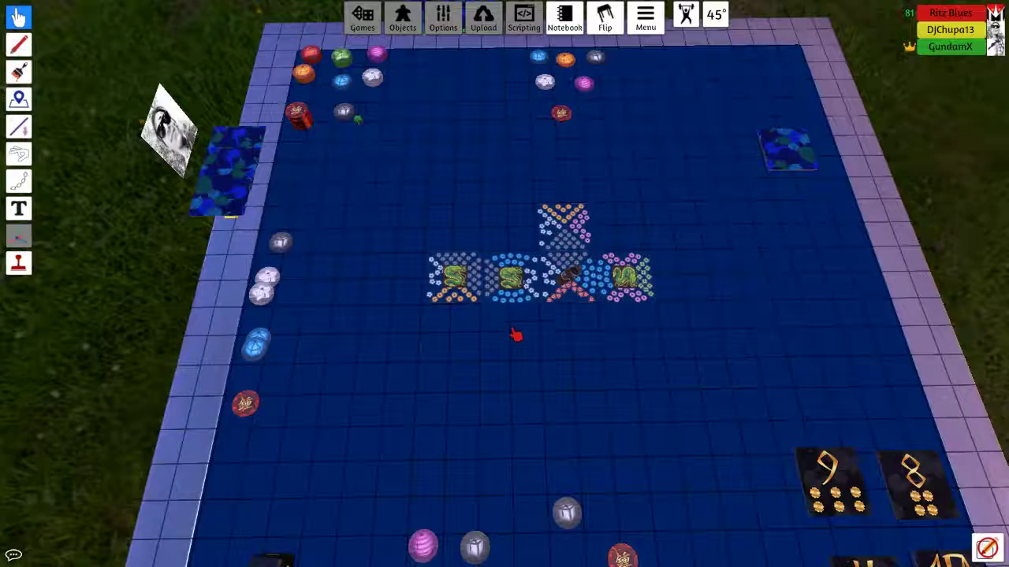
key("s")
key("w")
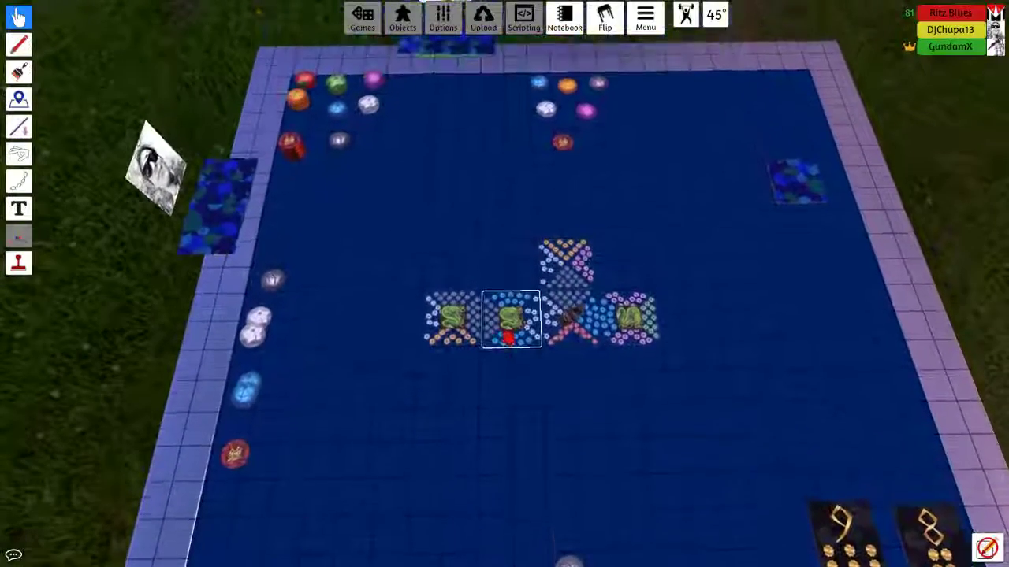
key("s")
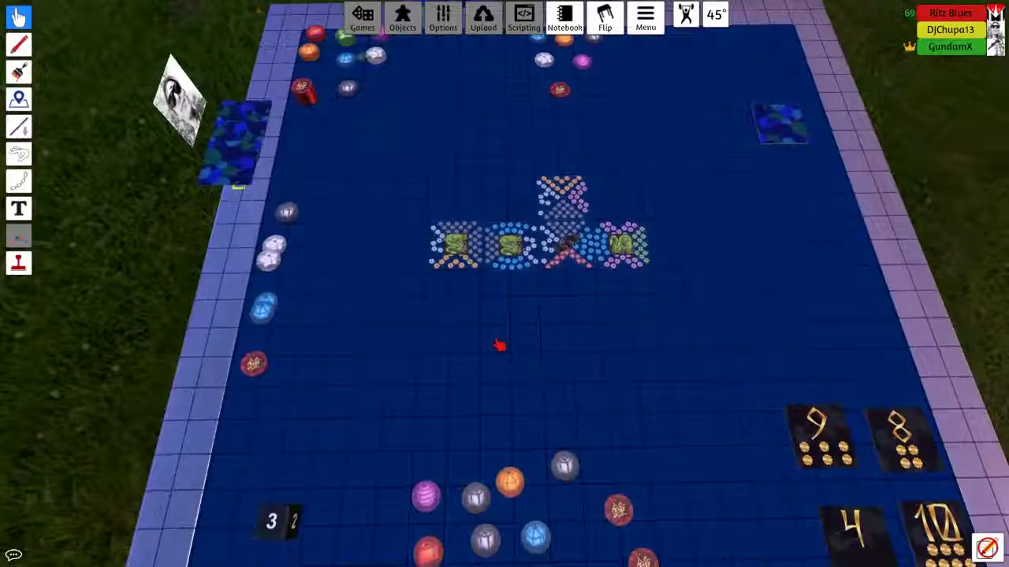
key("w")
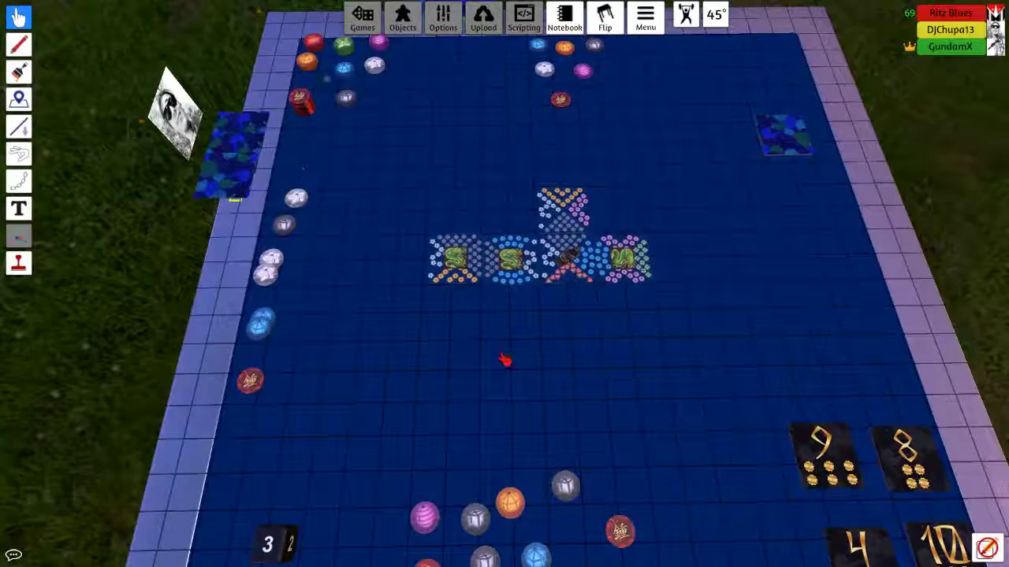
key("s")
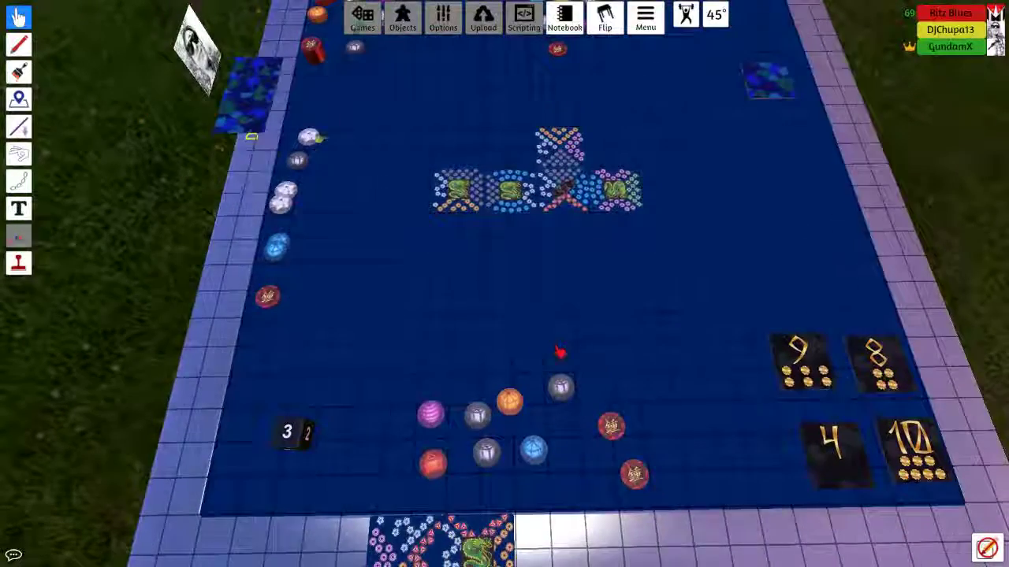
scroll(519, 358, "down", 2)
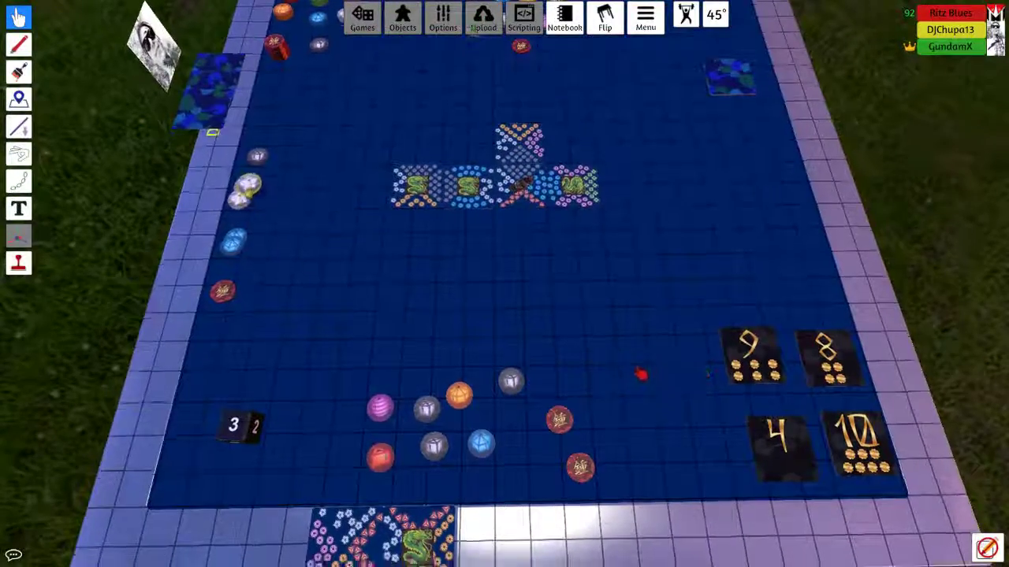
scroll(697, 379, "up", 2)
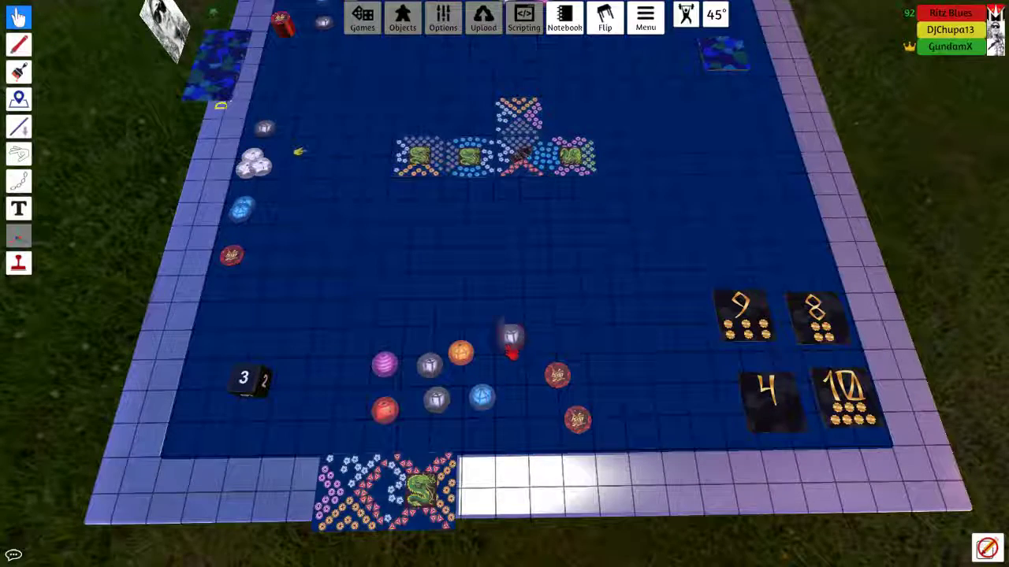
Line up a grey lantern with the others and pan over to check the honor cards
left_click_drag(511, 332, 441, 315)
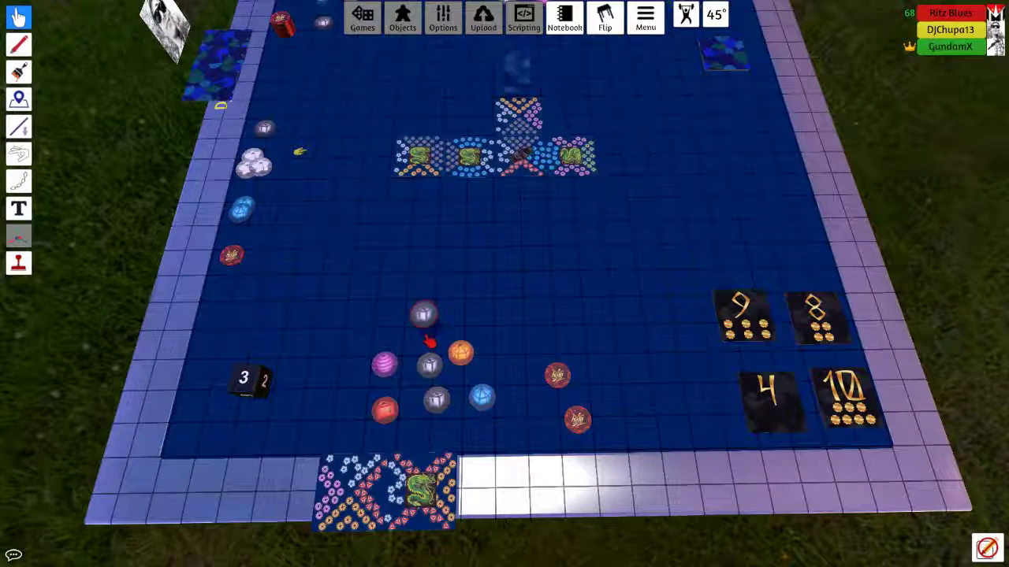
scroll(473, 267, "down", 2)
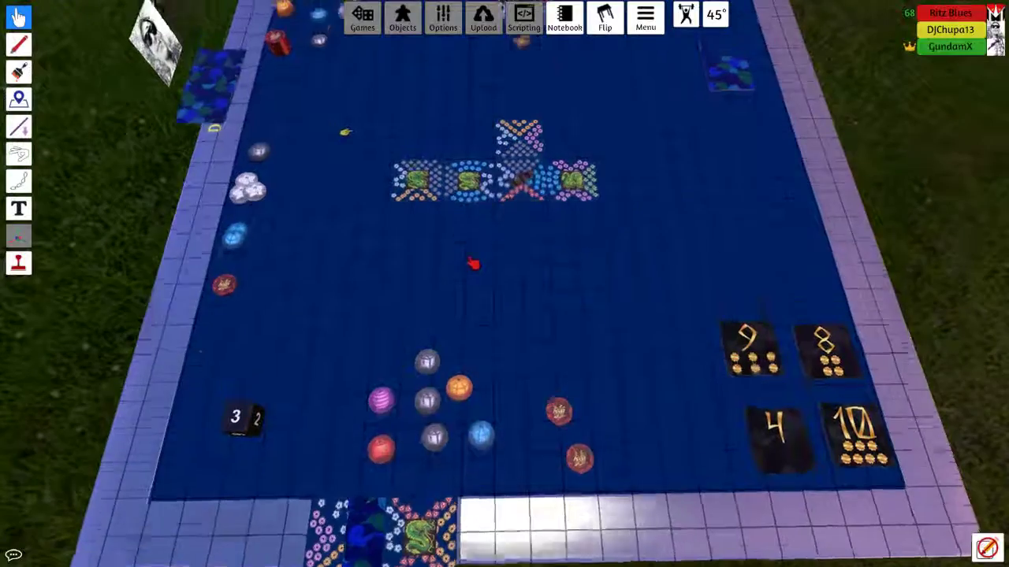
scroll(473, 267, "down", 3)
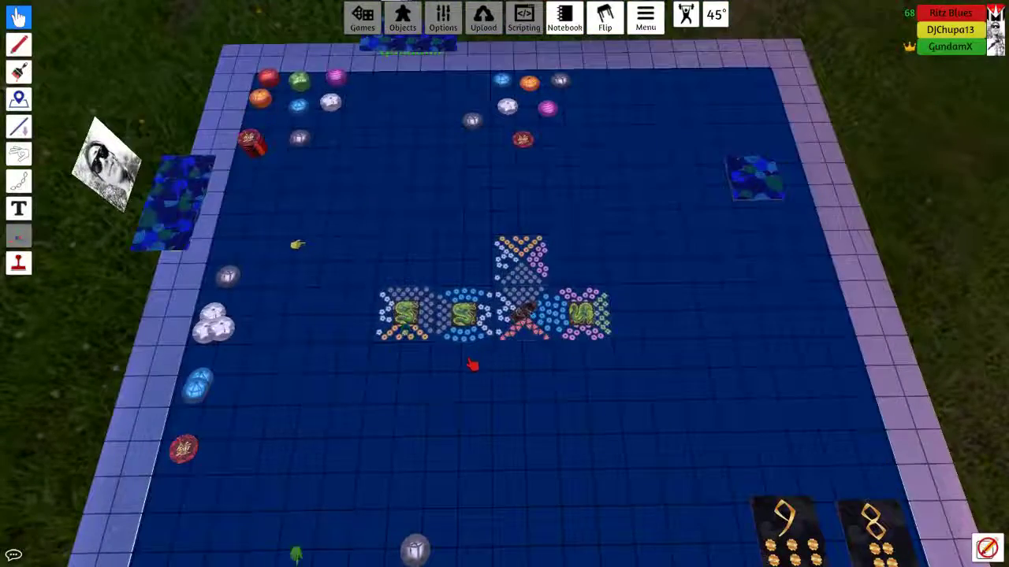
scroll(474, 366, "down", 2)
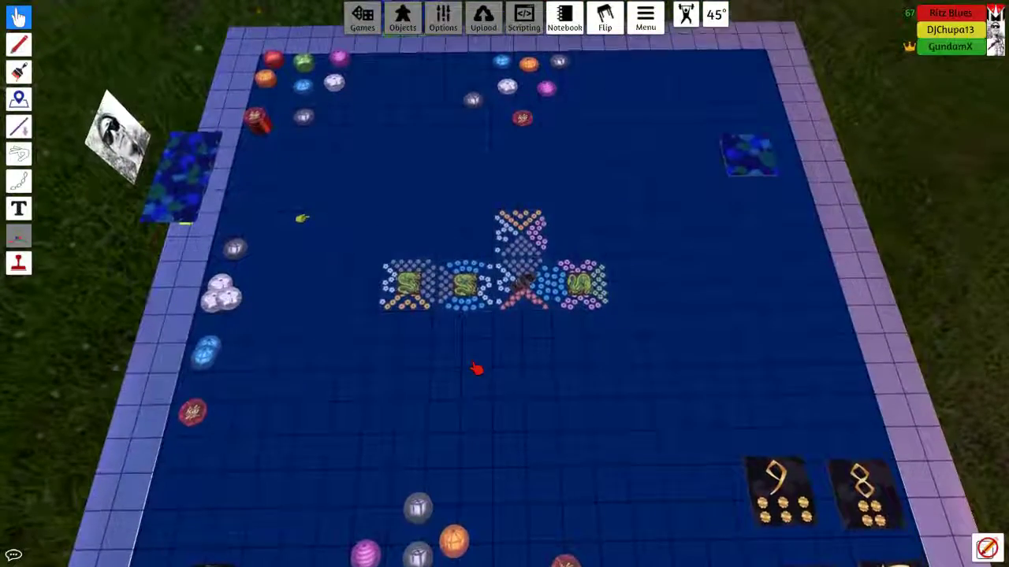
scroll(475, 365, "up", 2)
scroll(357, 240, "up", 3)
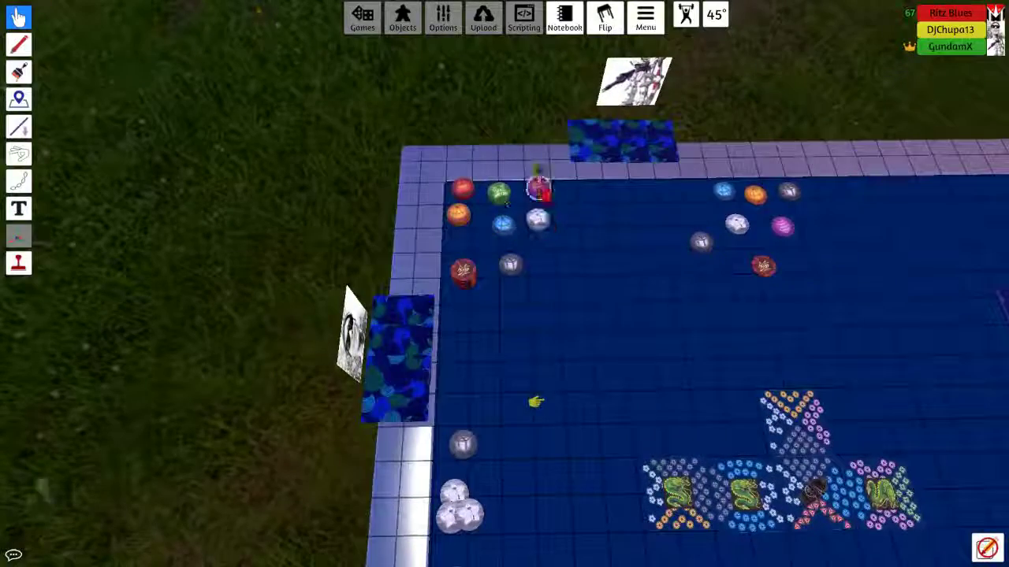
key("s")
key("d")
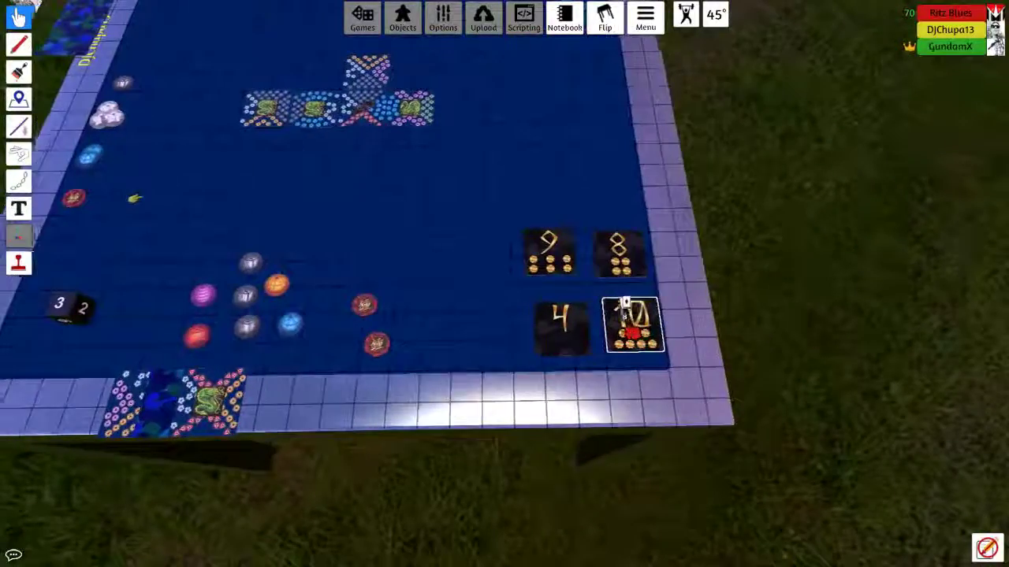
key("w")
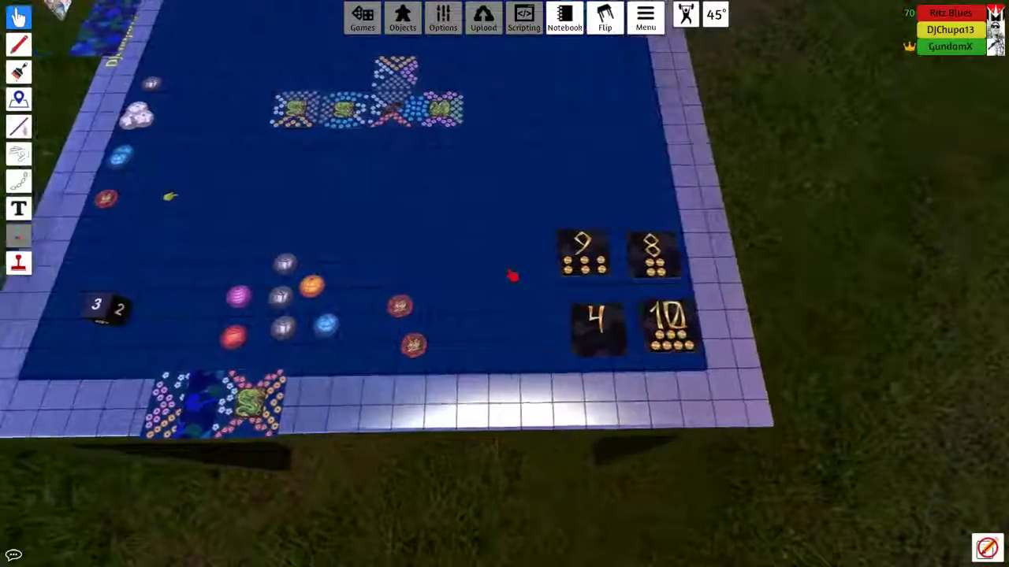
scroll(205, 382, "down", 4)
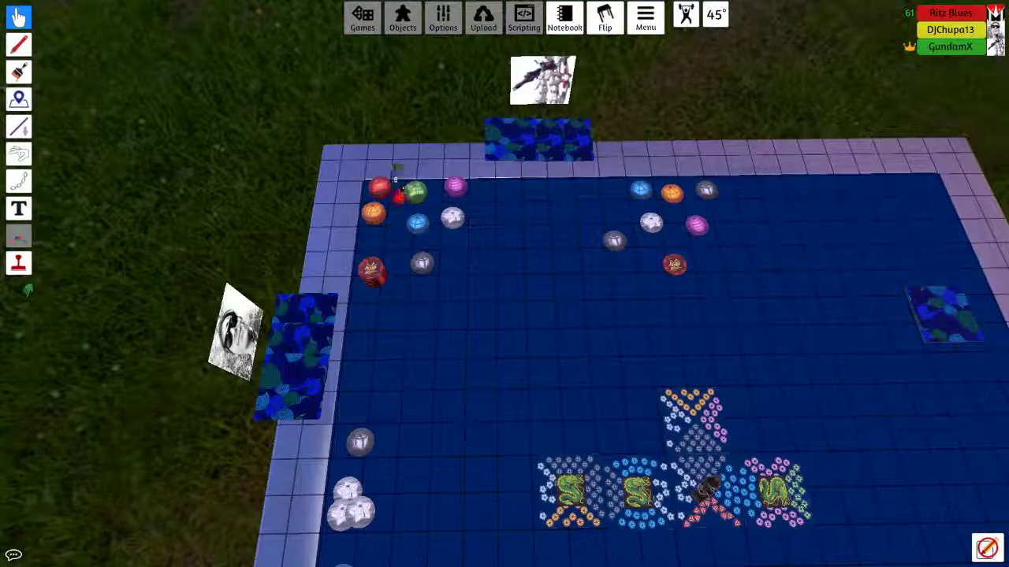
key("s")
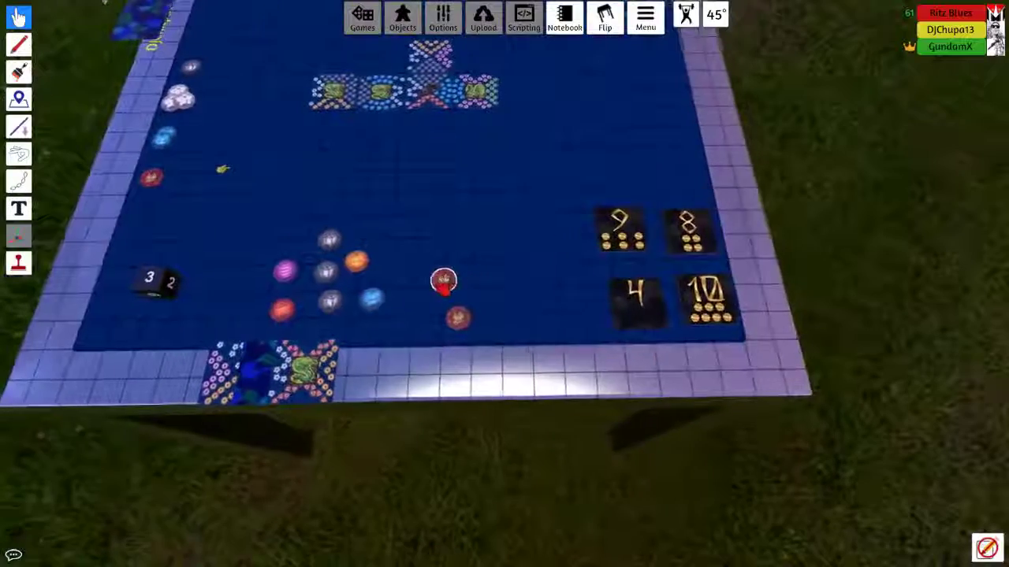
key("a")
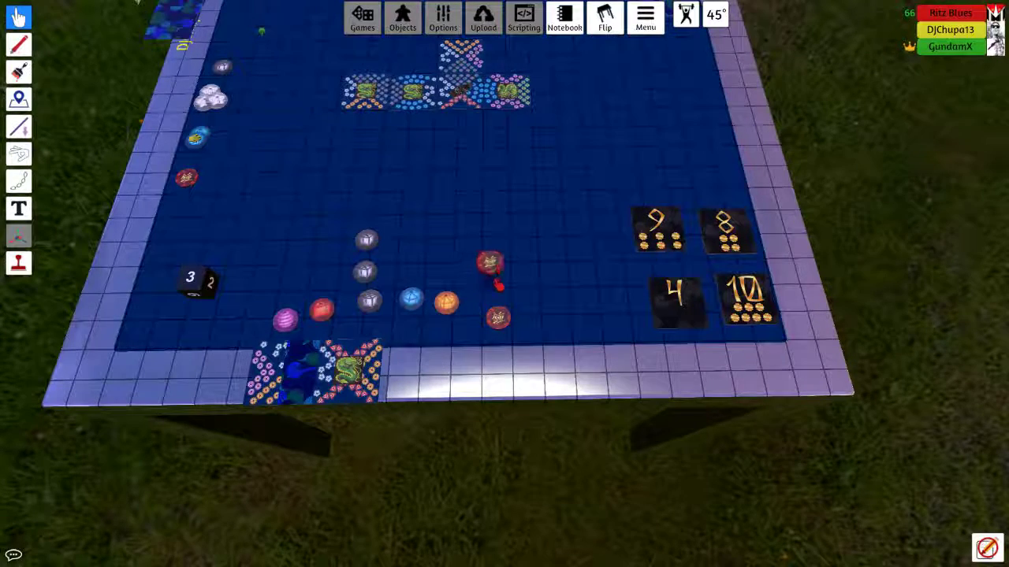
key("e")
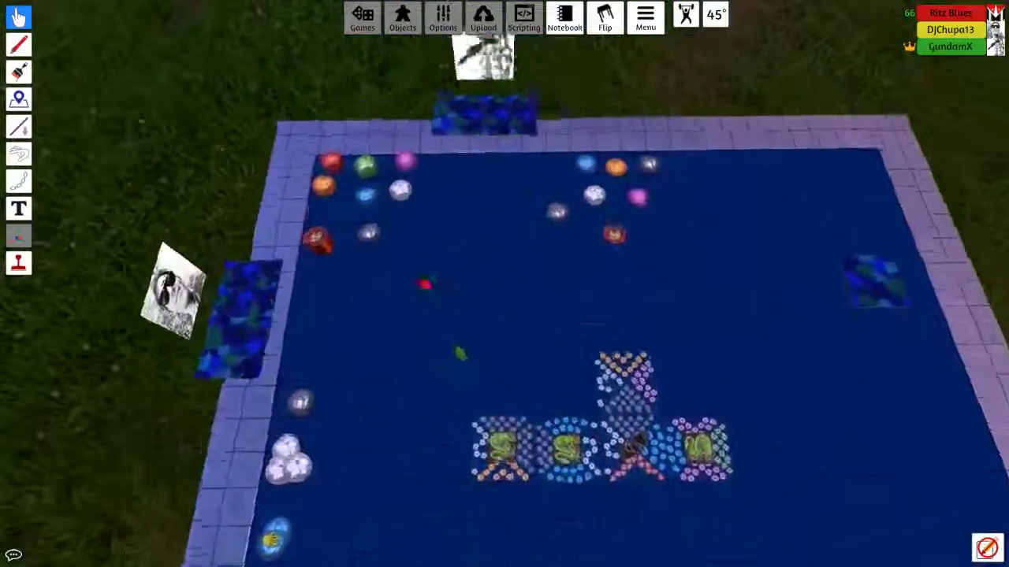
scroll(504, 284, "down", 5)
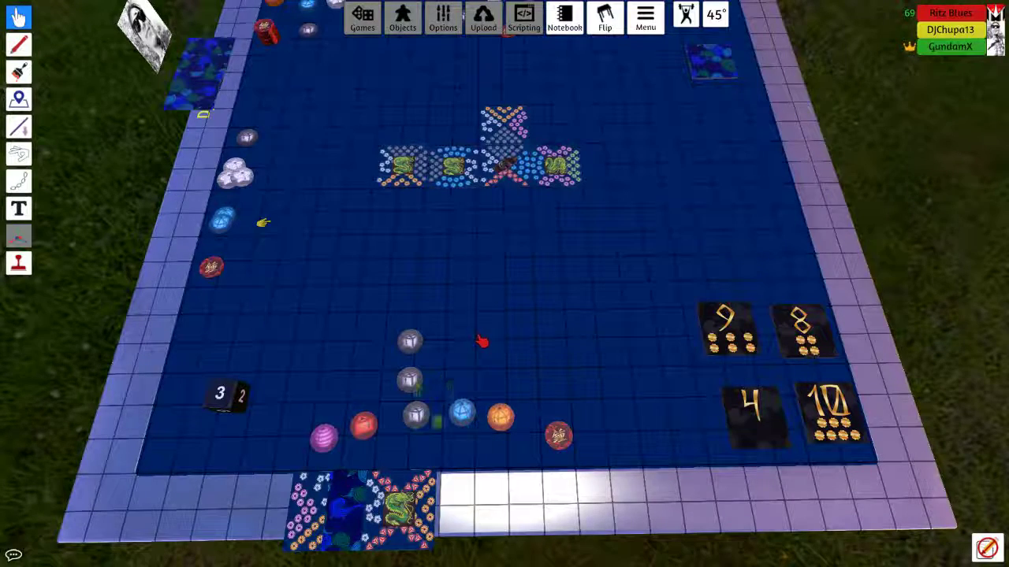
scroll(435, 342, "down", 3)
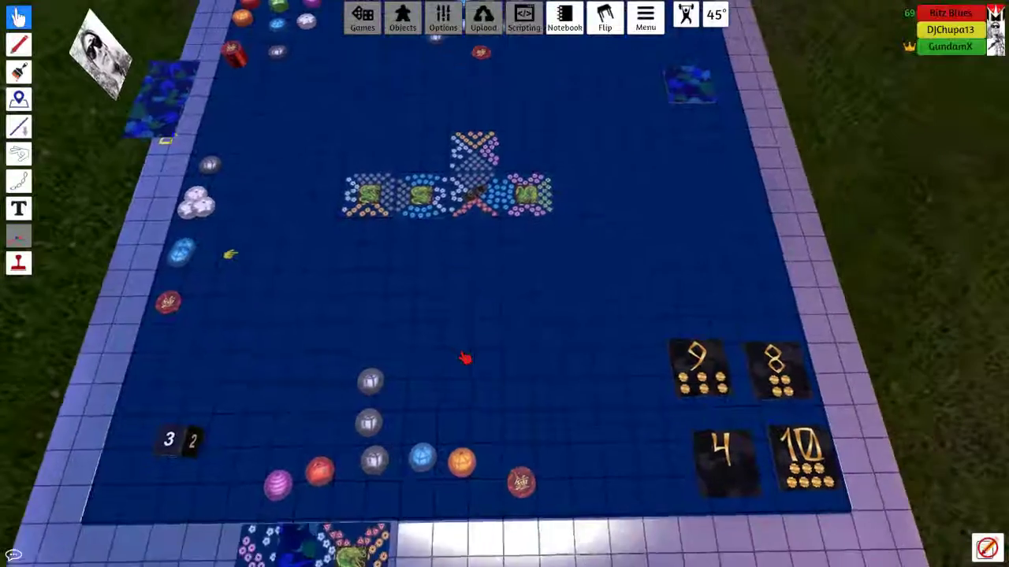
scroll(435, 342, "down", 3)
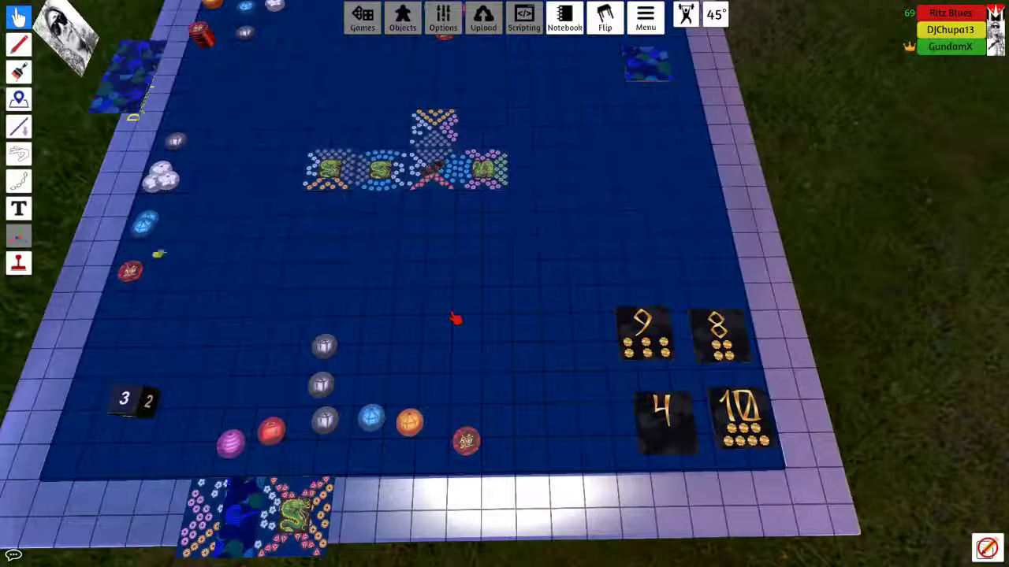
key("a")
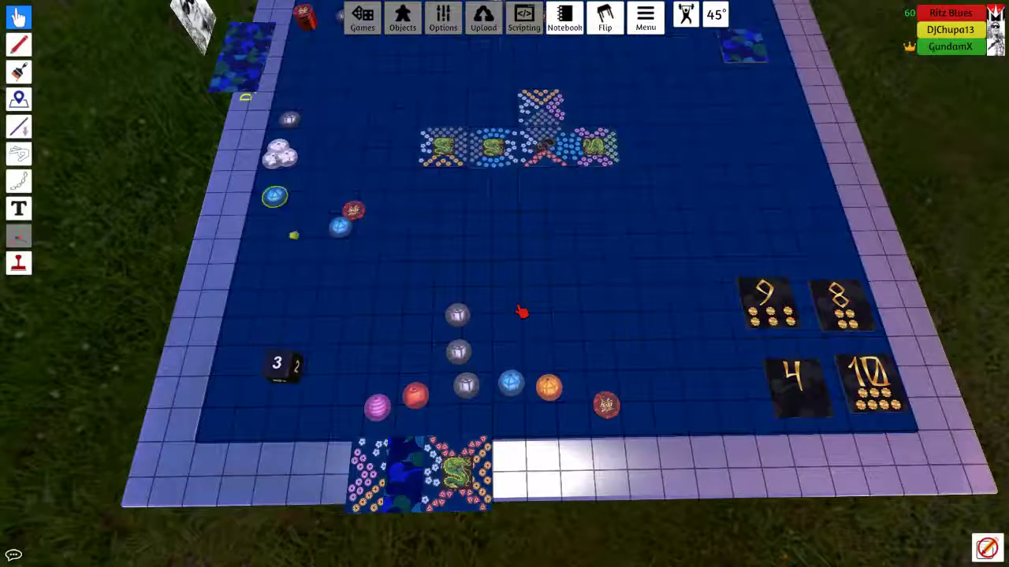
key("s")
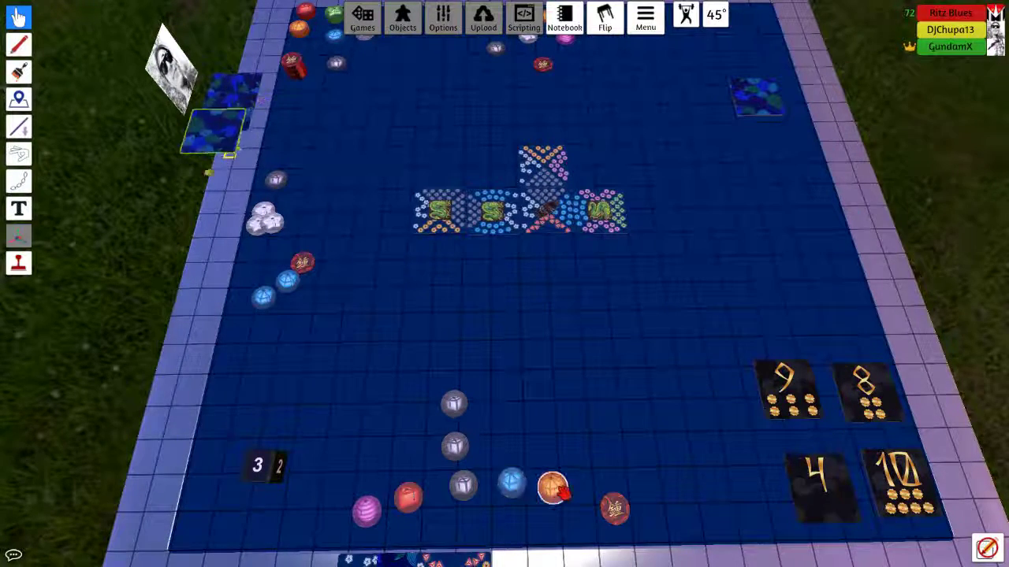
key("s")
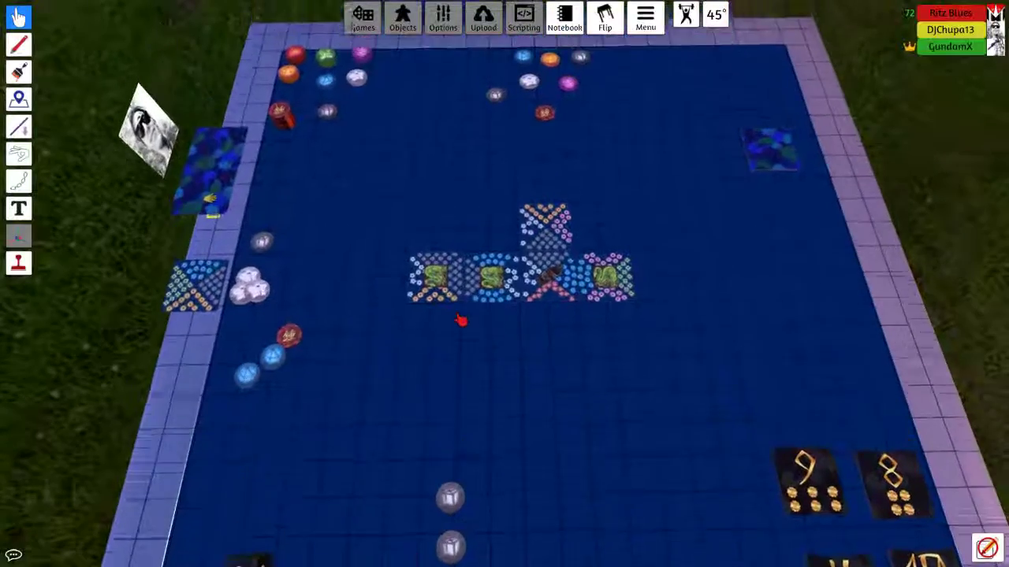
key("s")
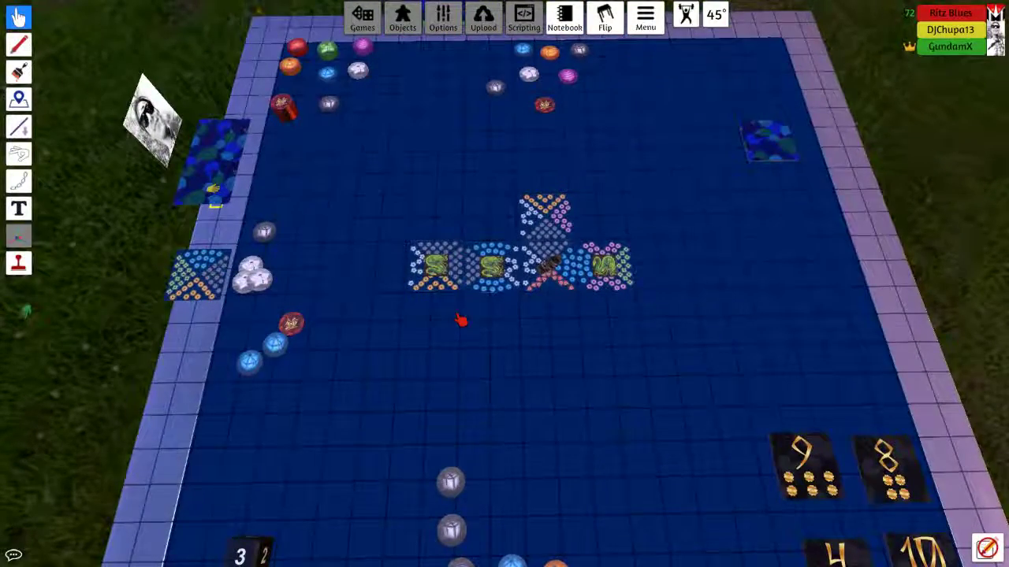
scroll(505, 284, "down", 4)
key("w")
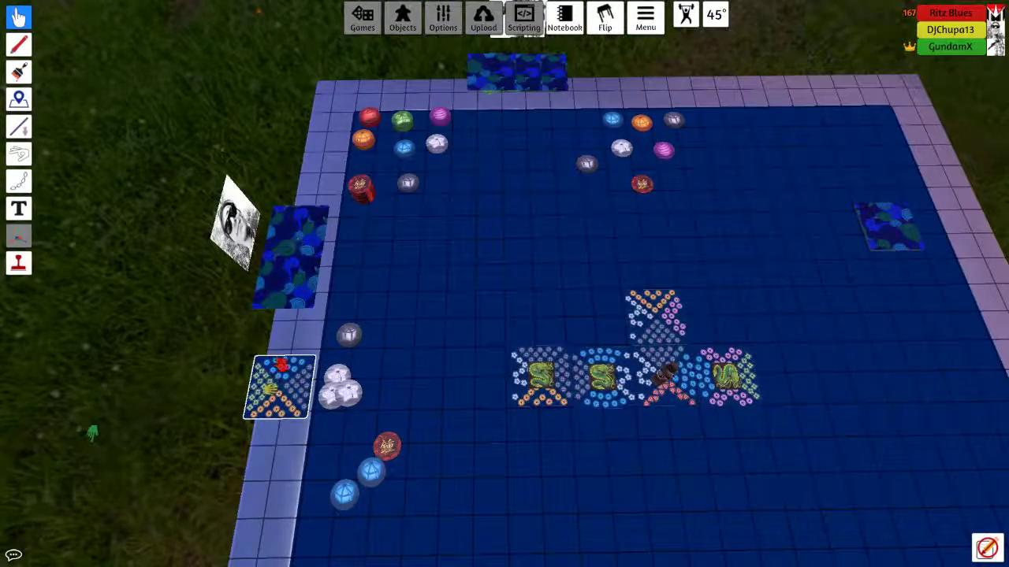
scroll(309, 360, "down", 3)
key("s")
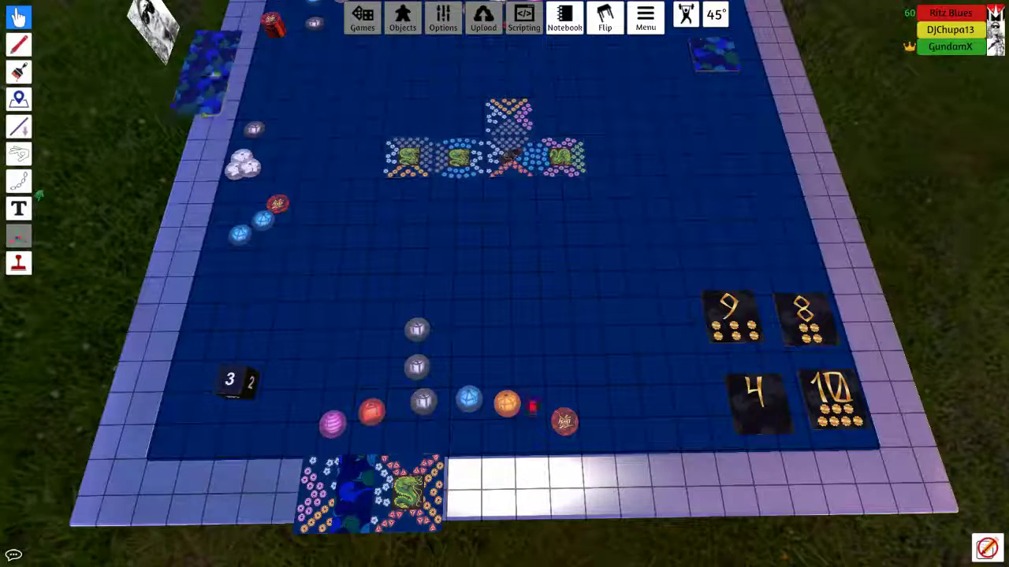
key("w")
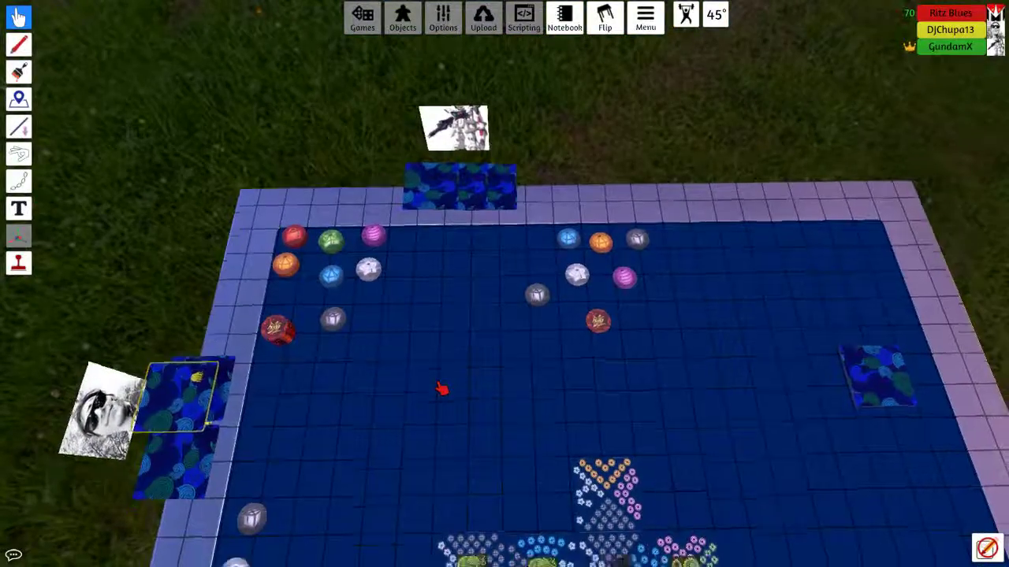
scroll(441, 388, "down", 5)
key("s")
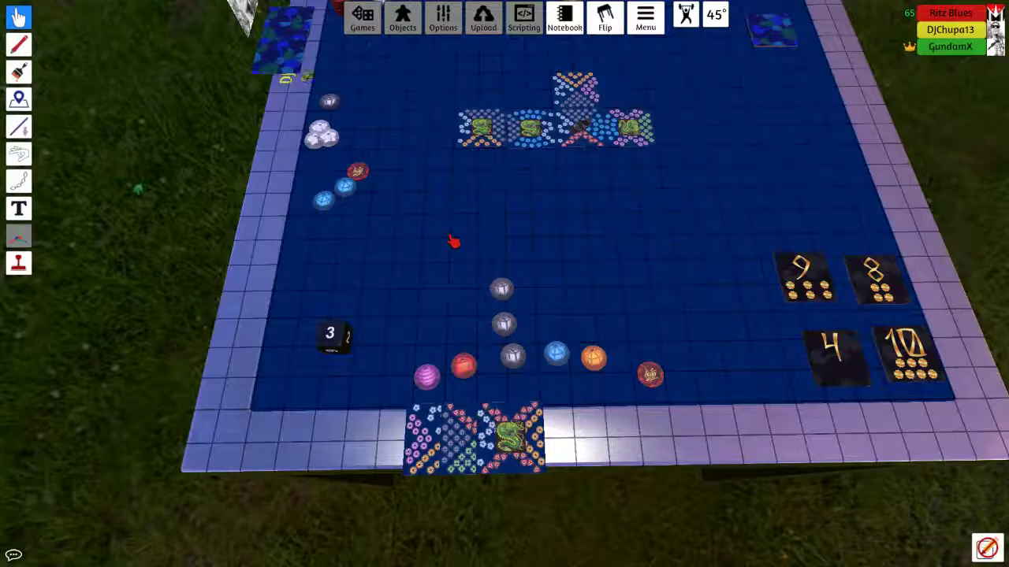
key("w")
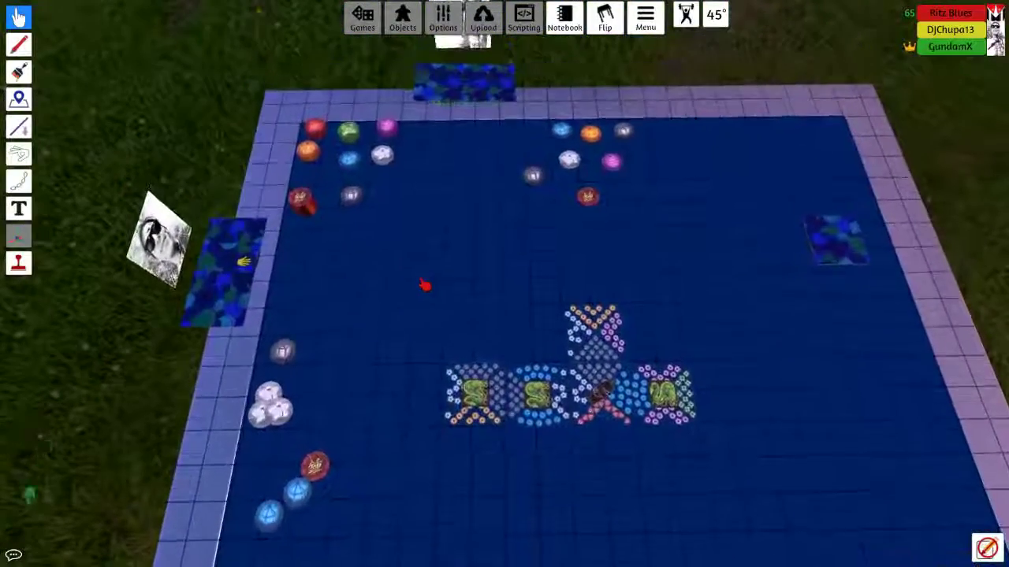
key("s")
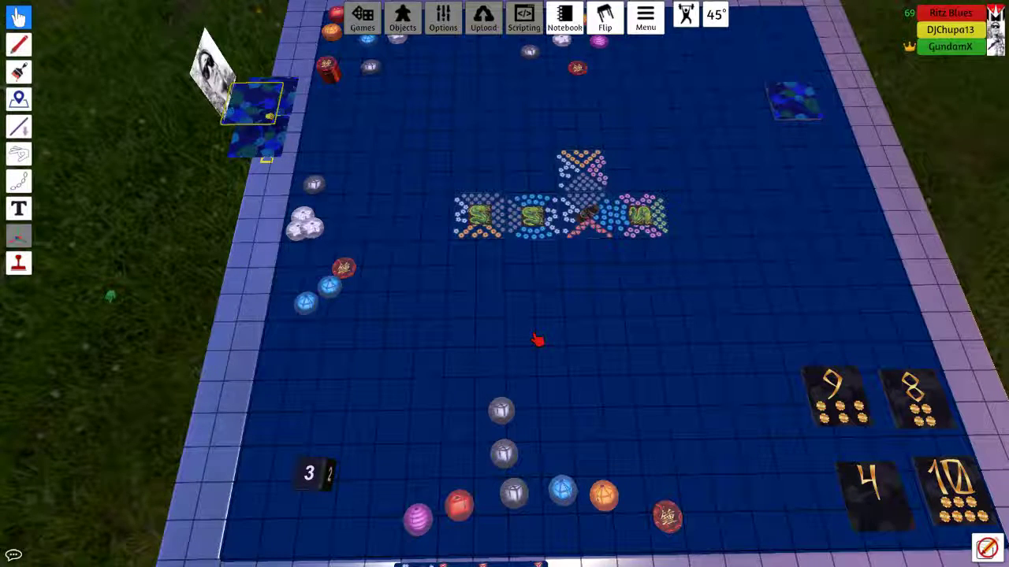
scroll(537, 340, "down", 3)
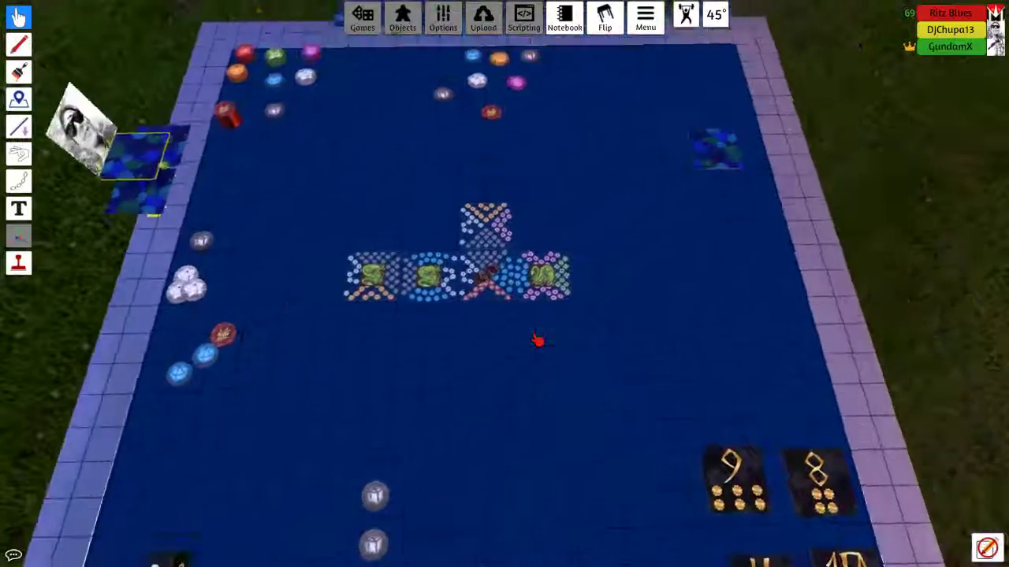
key("s")
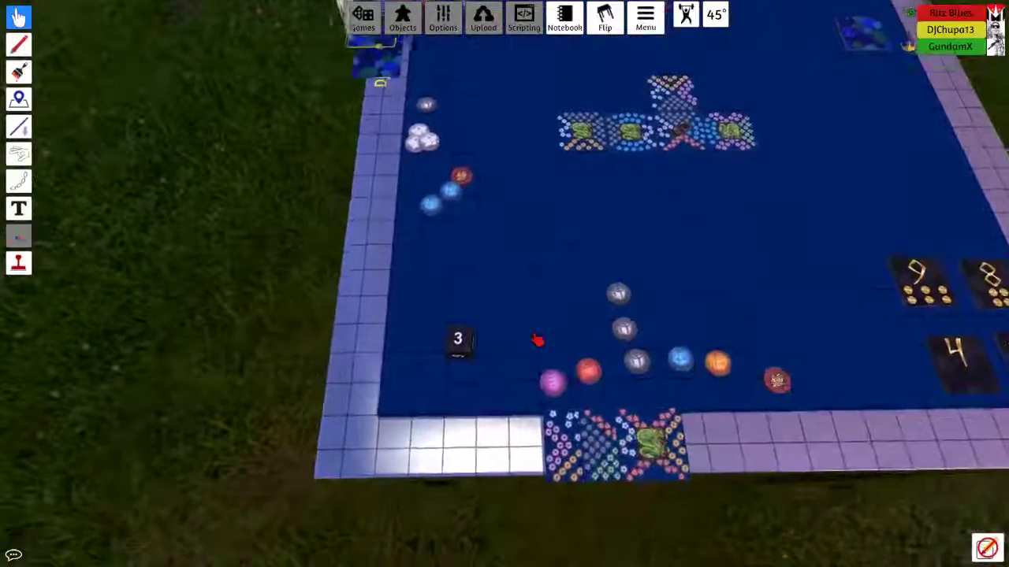
scroll(537, 340, "down", 3)
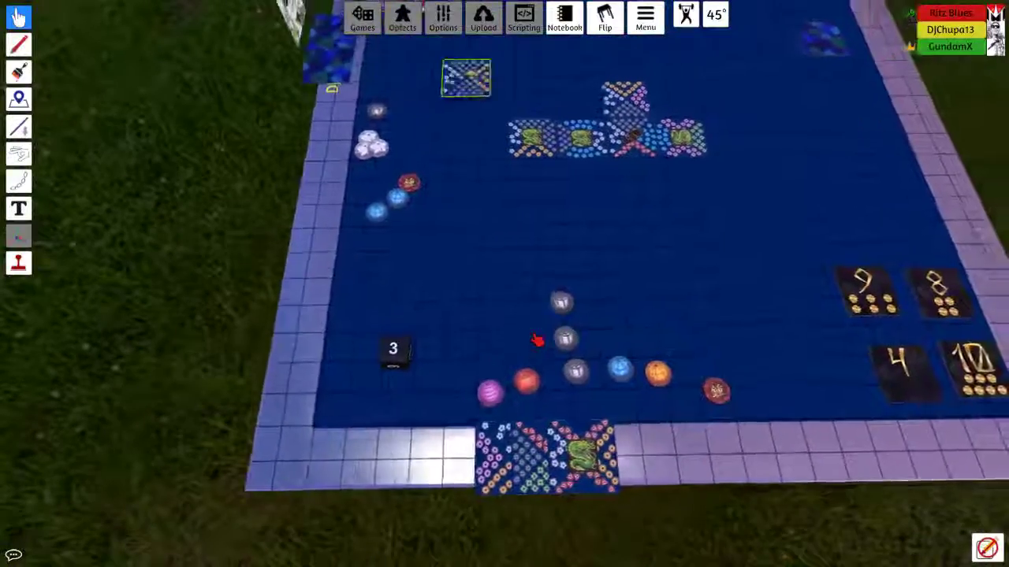
Pan the view between the lake layout and the near-edge hand tiles
key("w")
scroll(537, 341, "up", 3)
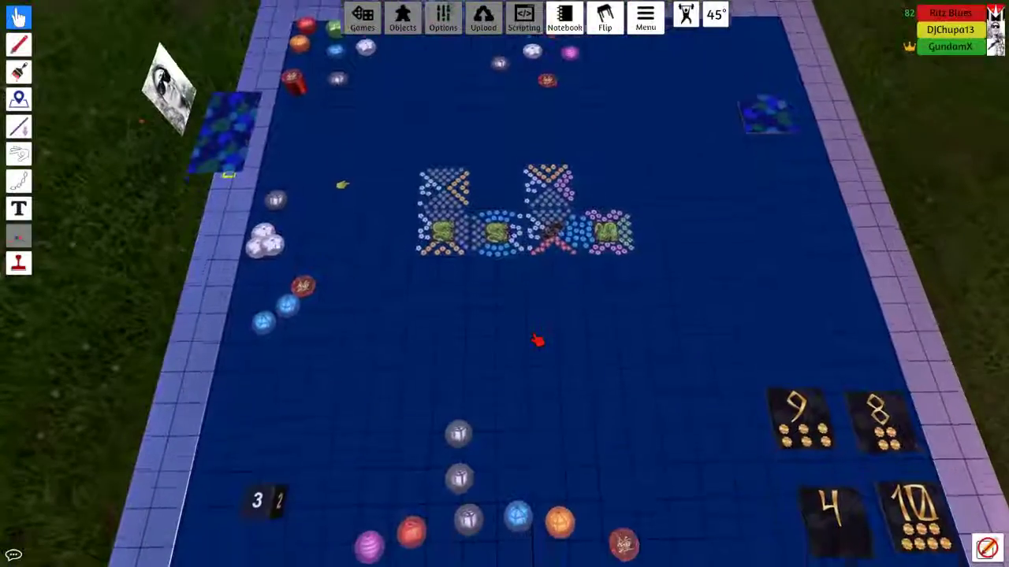
key("s")
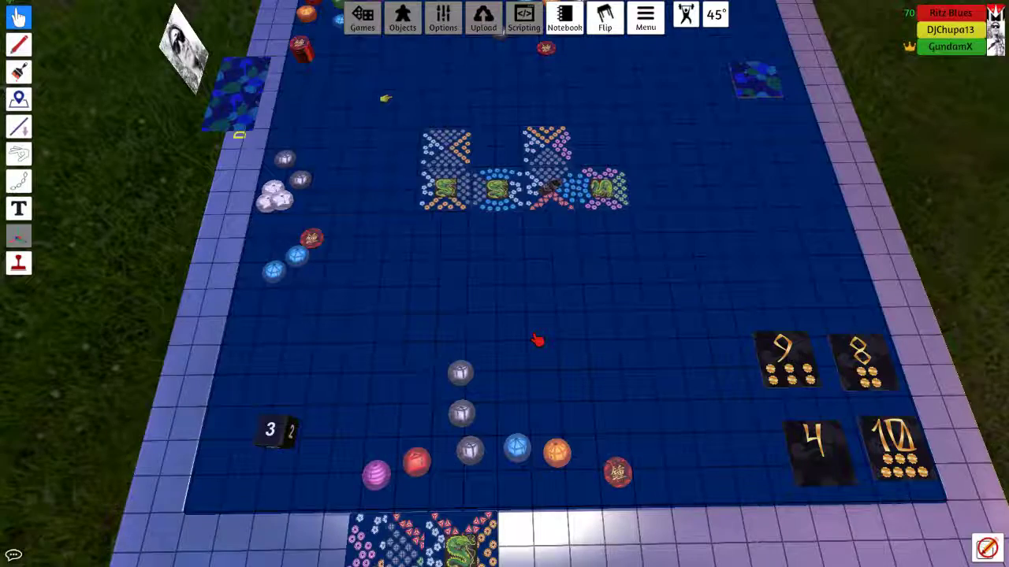
scroll(537, 340, "down", 5)
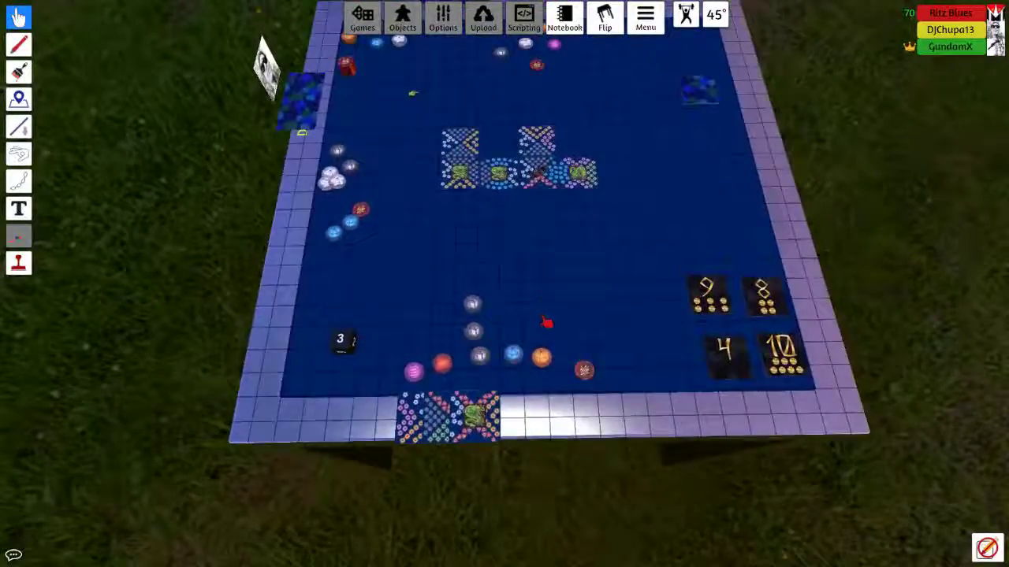
scroll(511, 375, "up", 5)
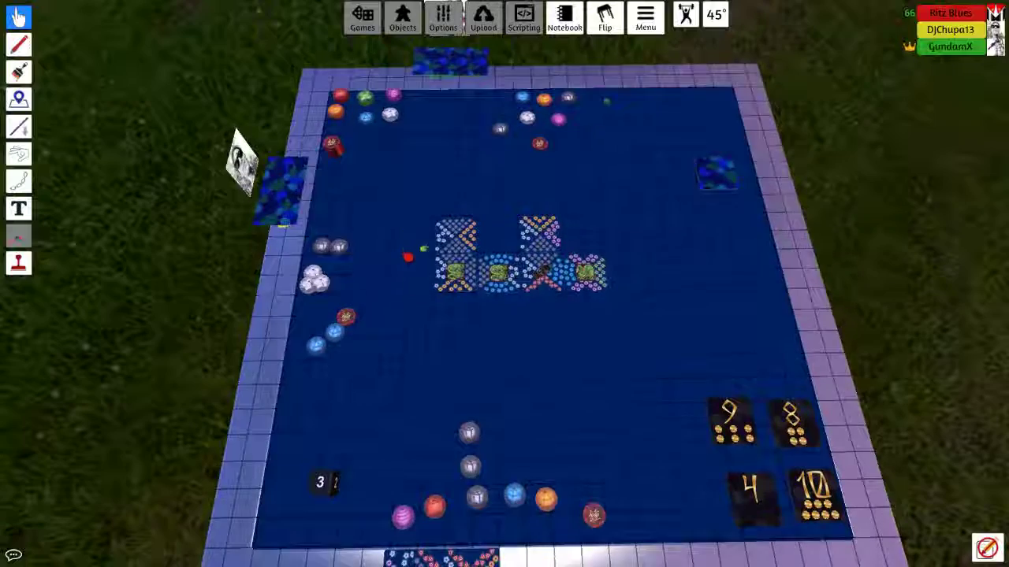
scroll(441, 315, "up", 4)
scroll(410, 276, "up", 2)
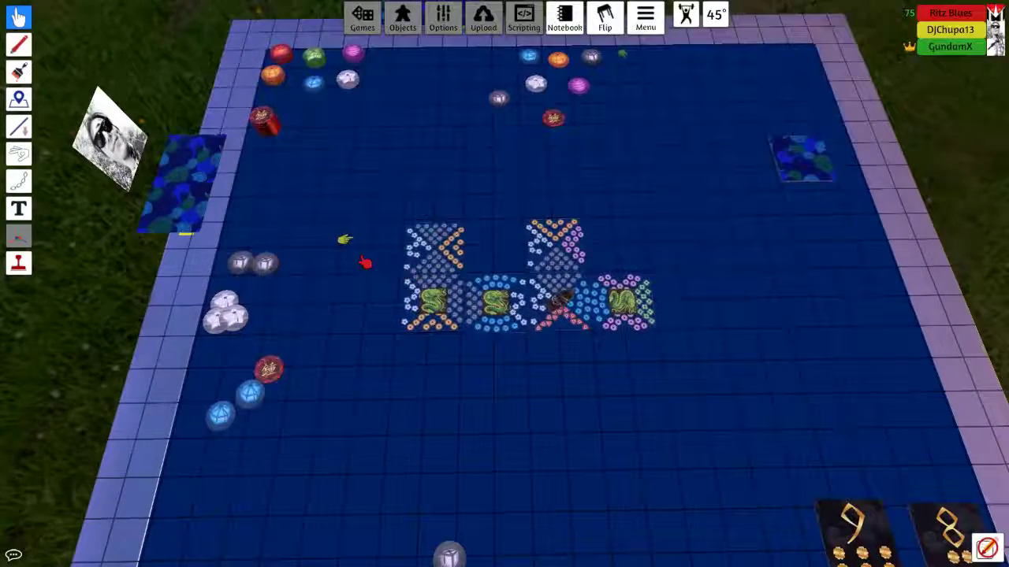
key("w")
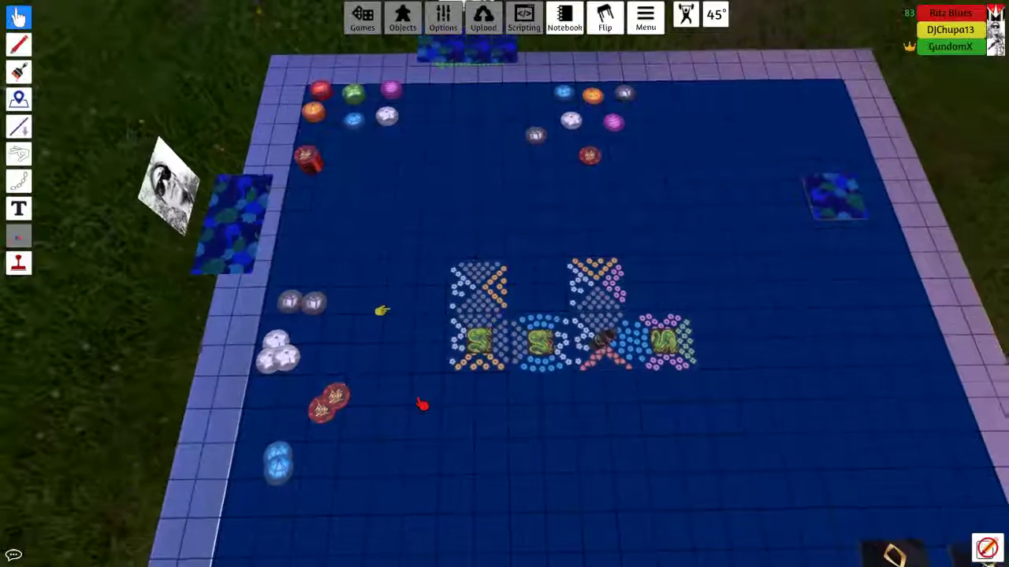
key("s")
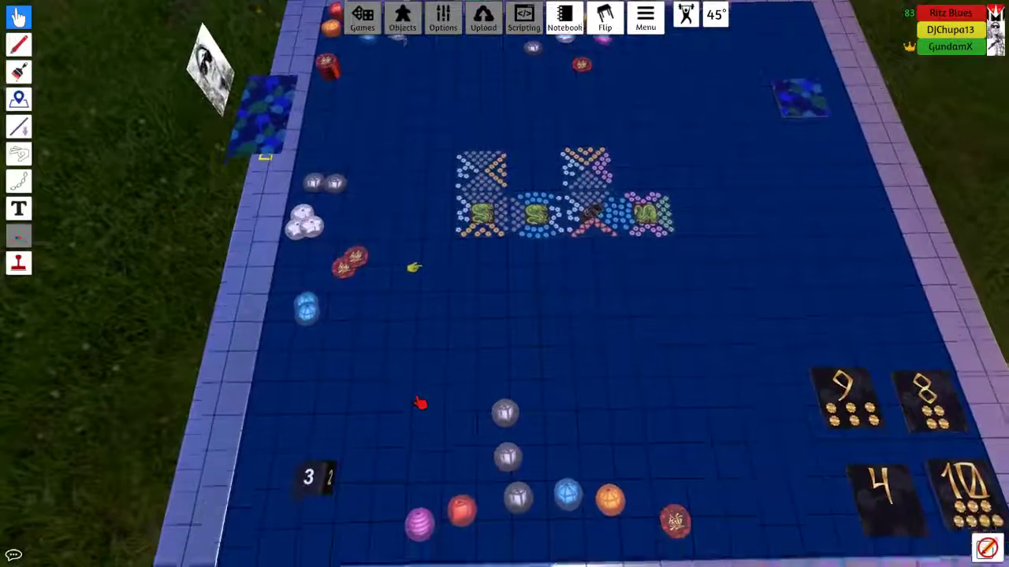
key("s")
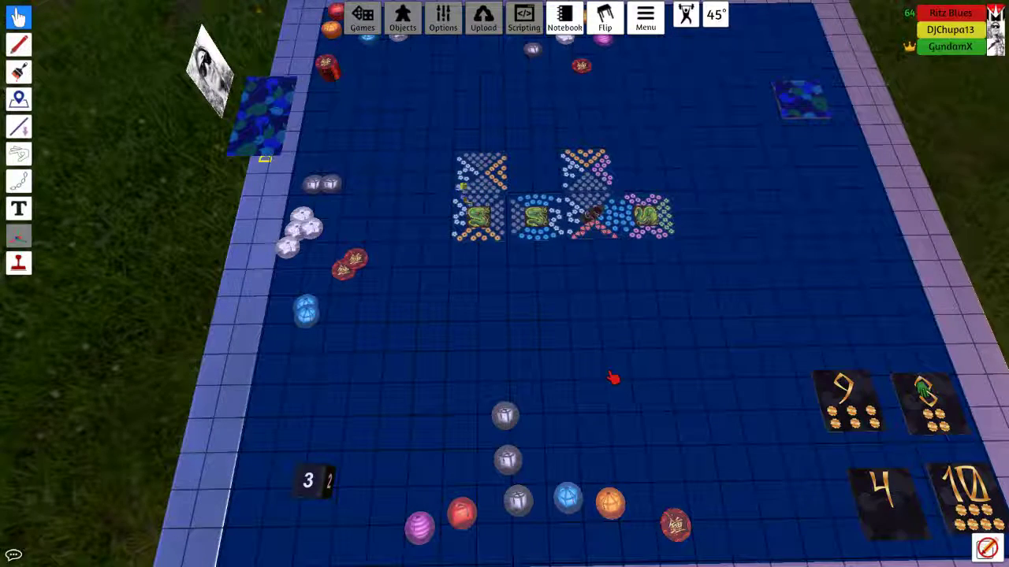
scroll(599, 359, "down", 3)
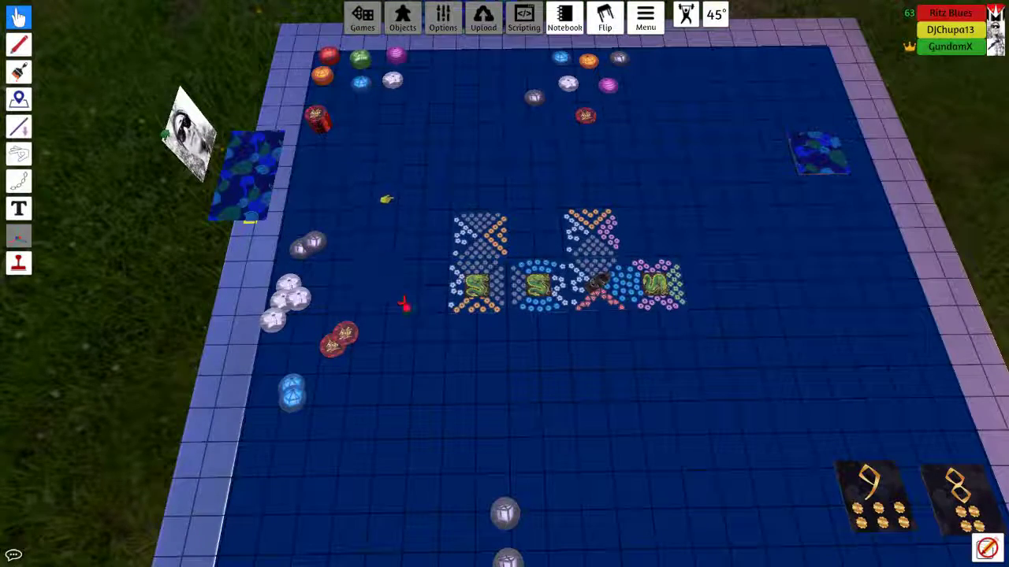
scroll(433, 337, "up", 3)
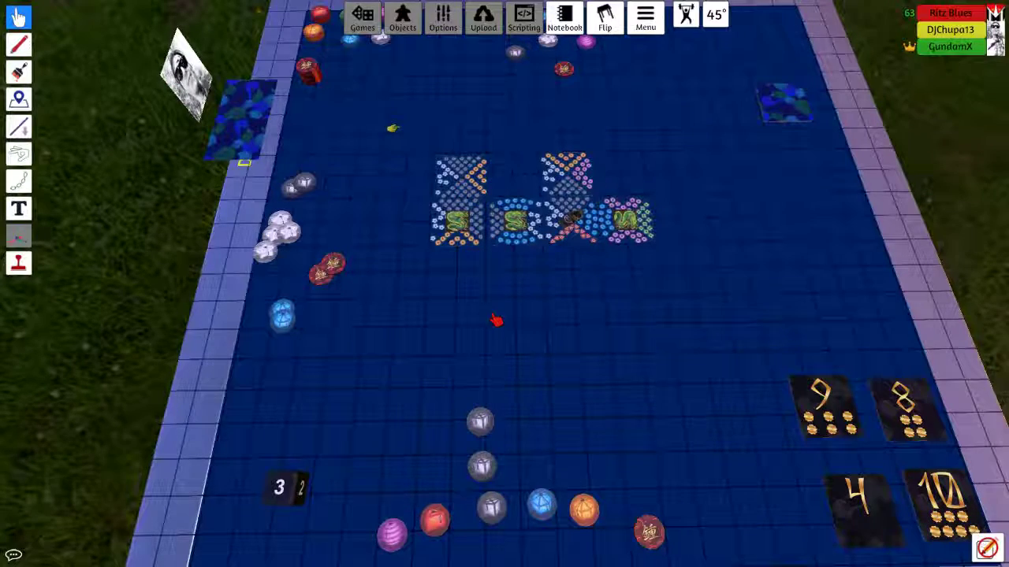
scroll(531, 356, "down", 3)
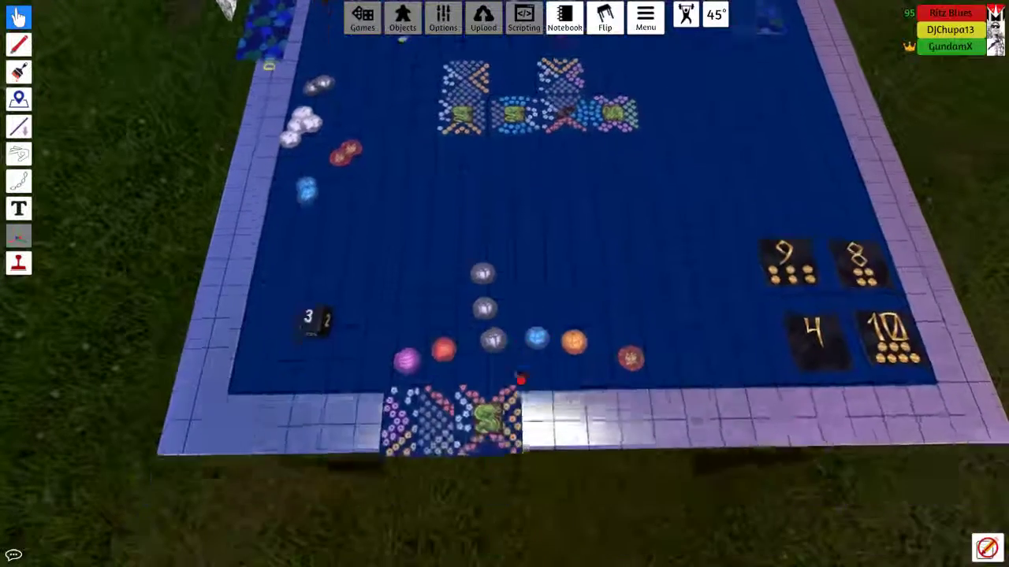
Move one hand tile at the near edge, panning between the hand and the lake layout
mouse_move(520, 220)
left_mouse_down()
mouse_move(410, 344)
mouse_move(432, 349)
mouse_move(441, 331)
left_mouse_up()
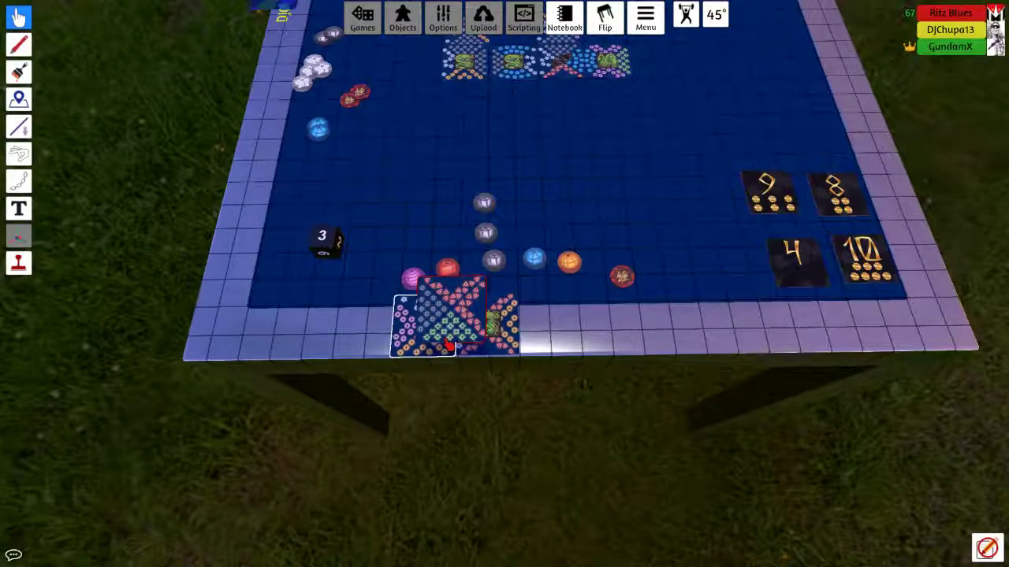
key("w")
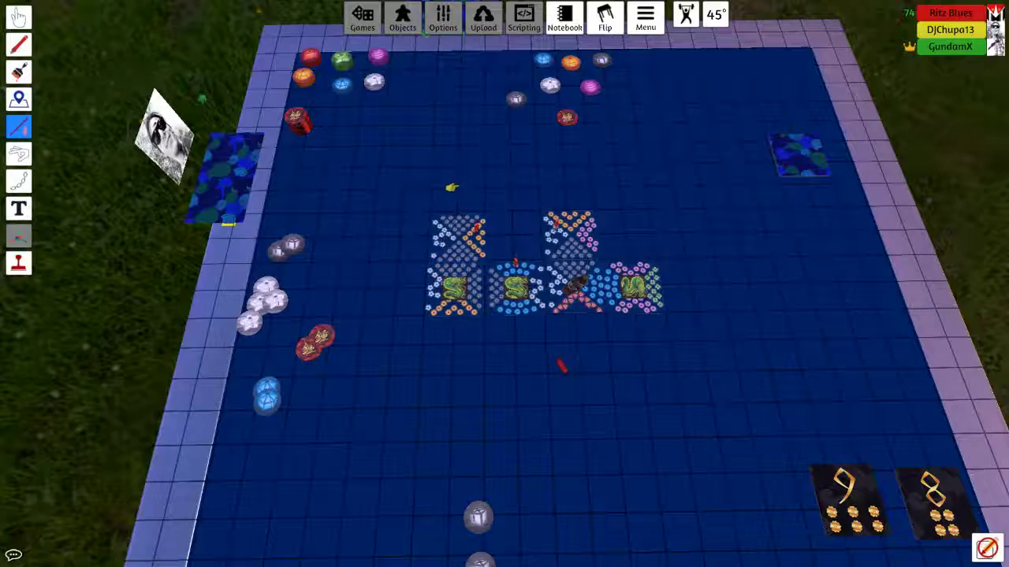
key("s")
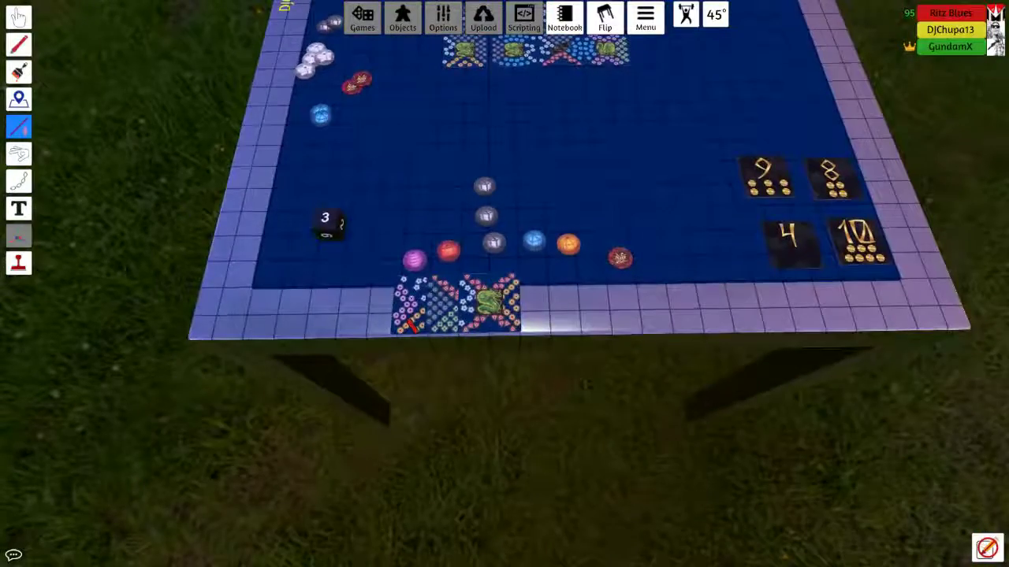
key("w")
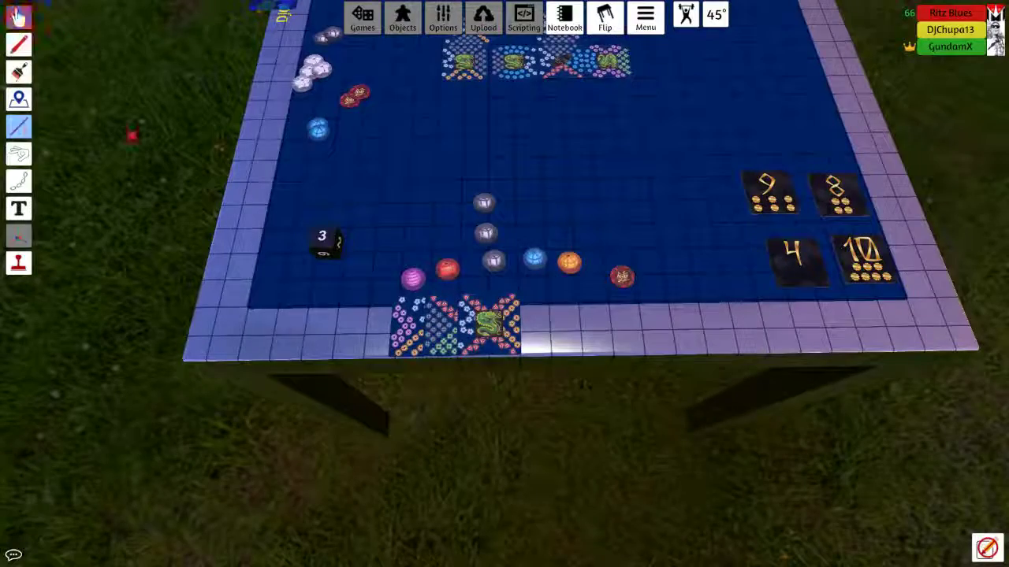
key("w")
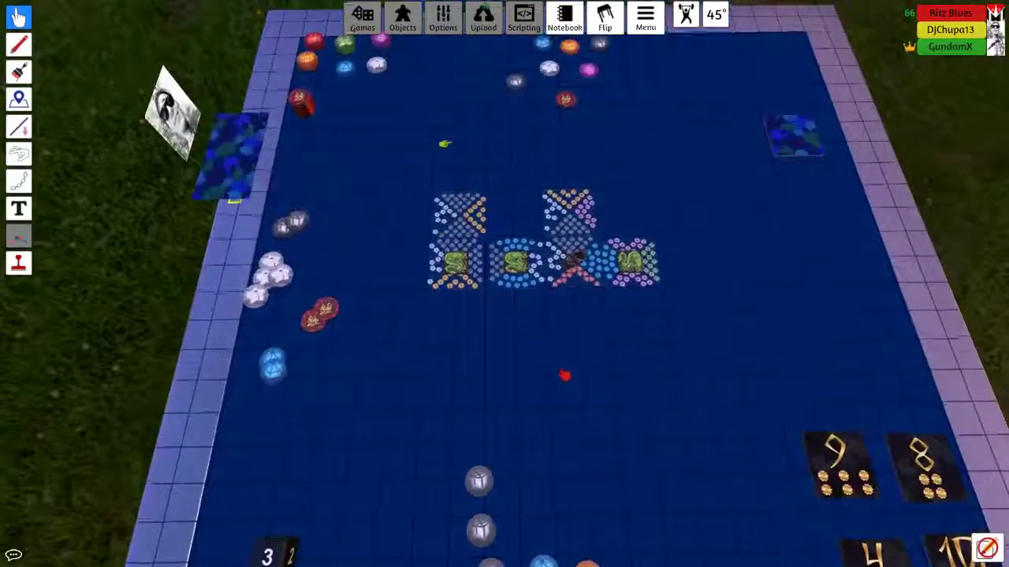
key("s")
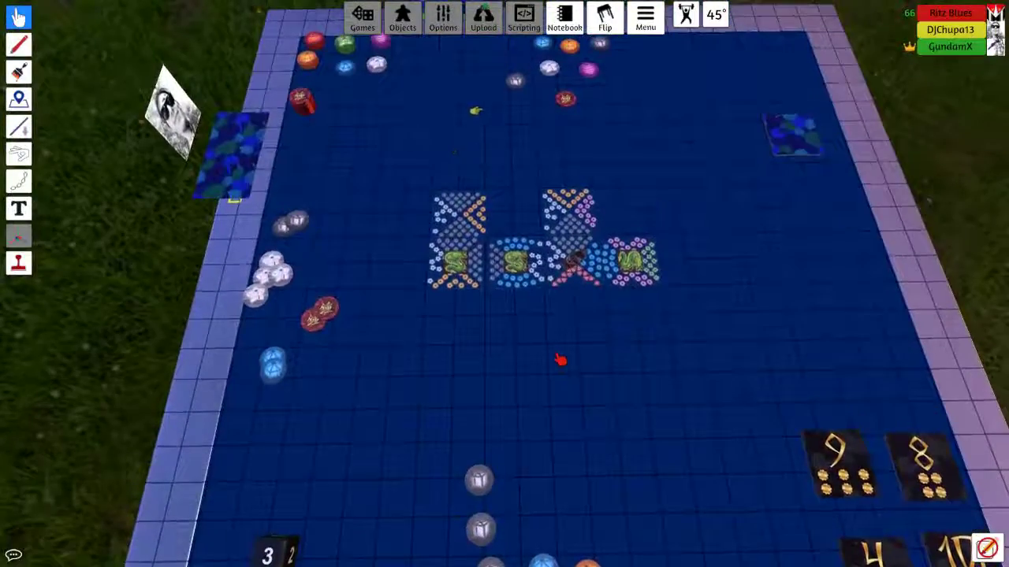
key("s")
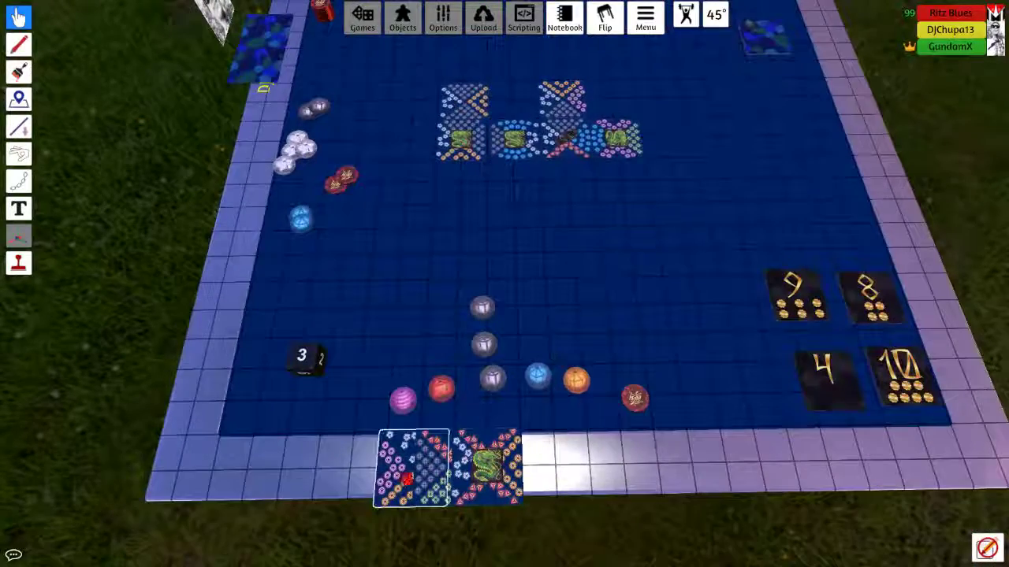
key("s")
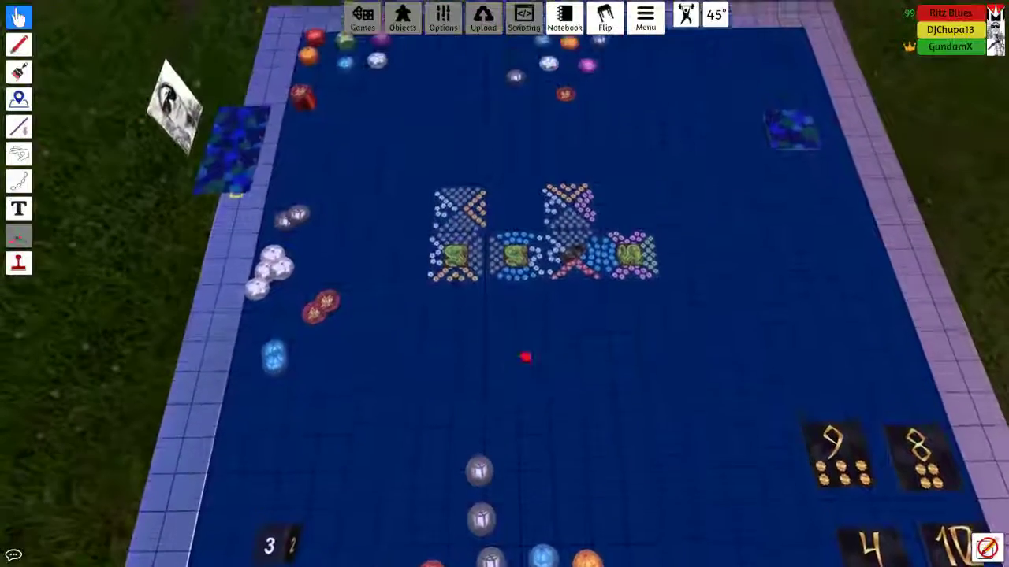
key("s")
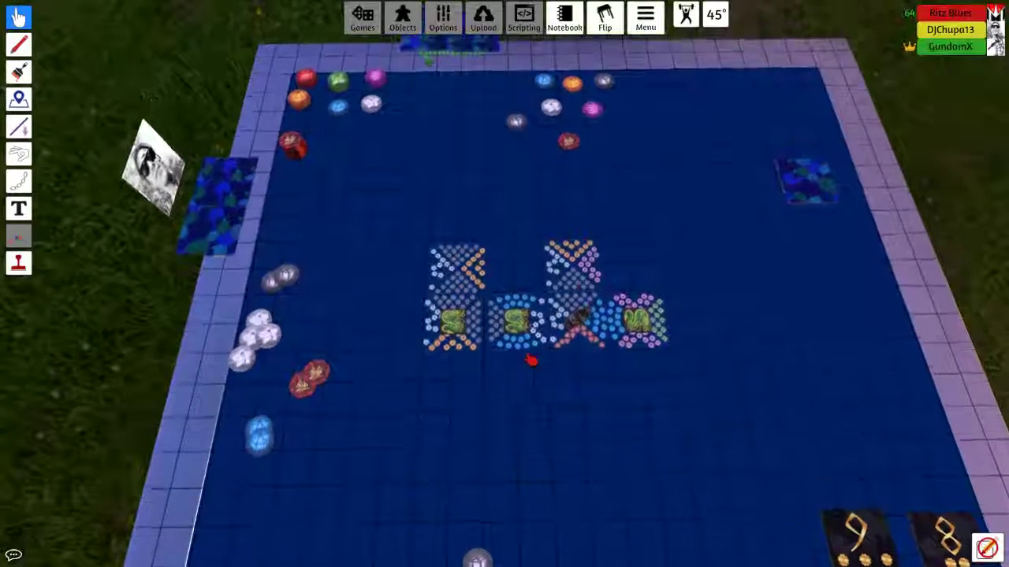
key("s")
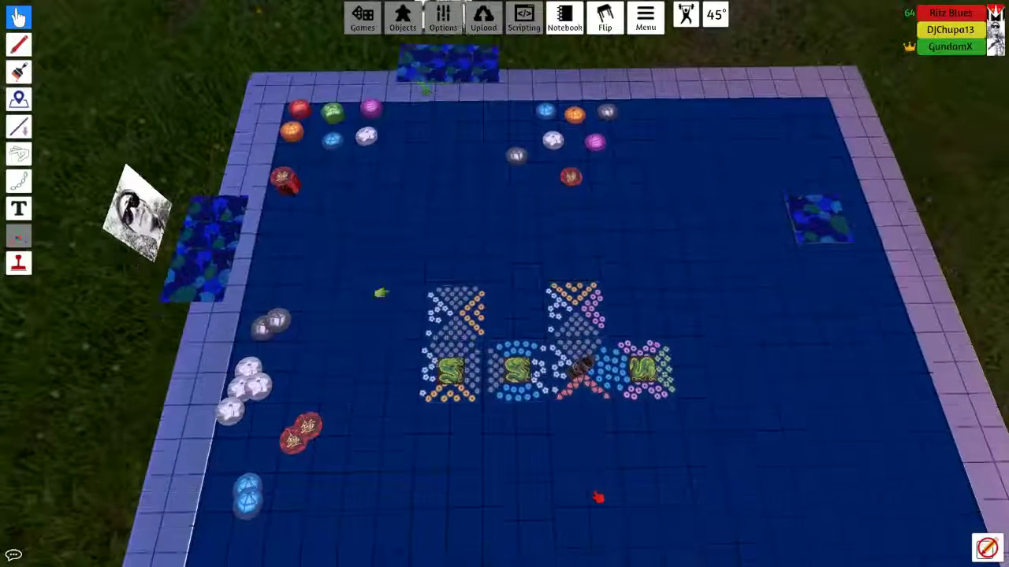
key("w")
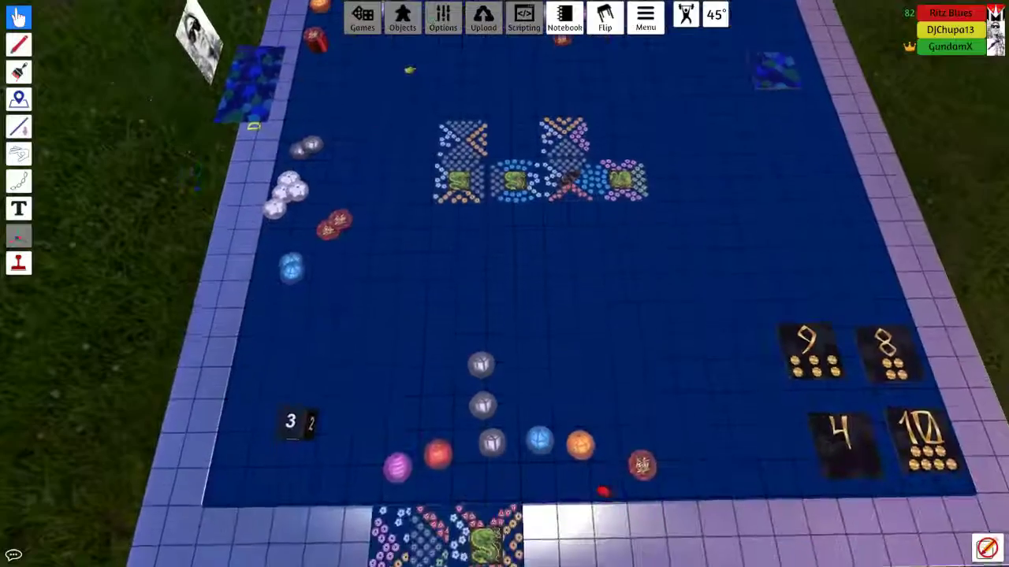
key("w")
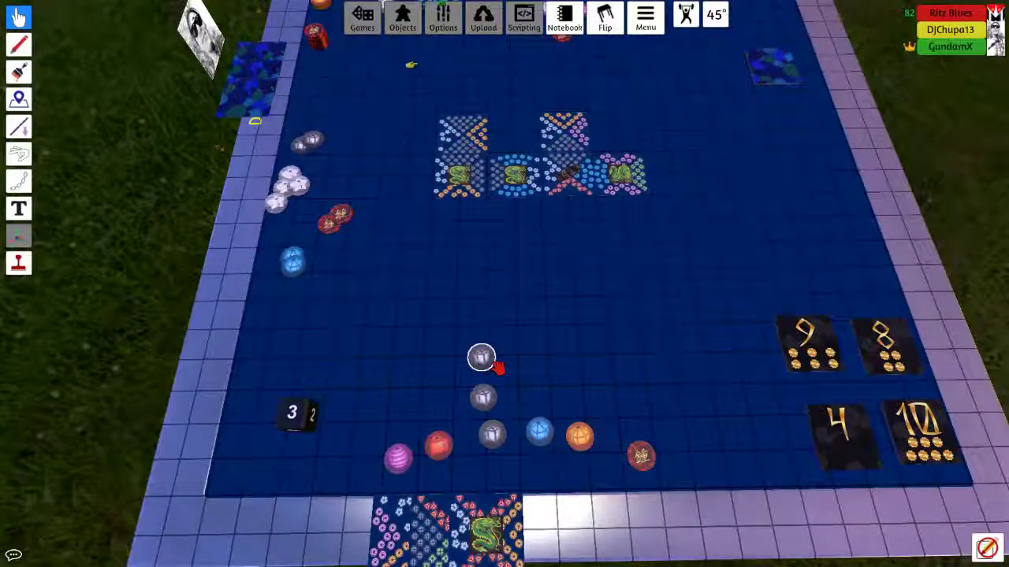
scroll(497, 364, "down", 5)
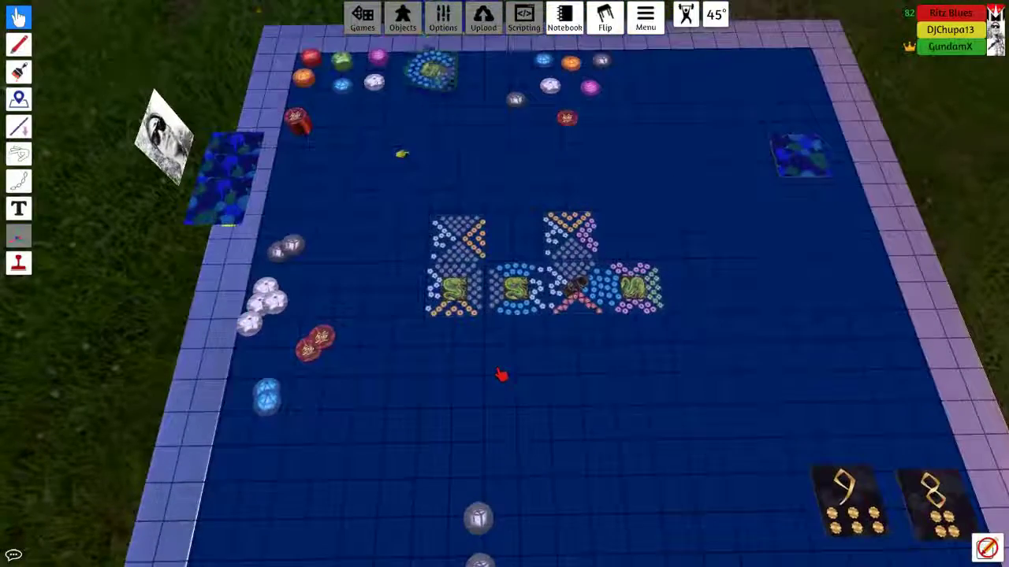
scroll(496, 364, "up", 5)
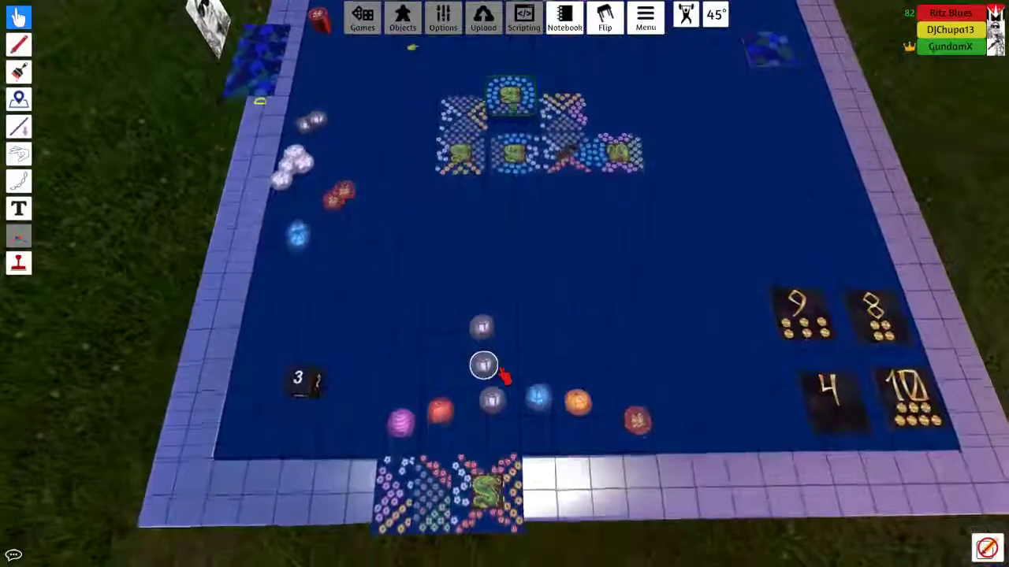
Set the two hand lake tiles side by side at the near edge
key("s")
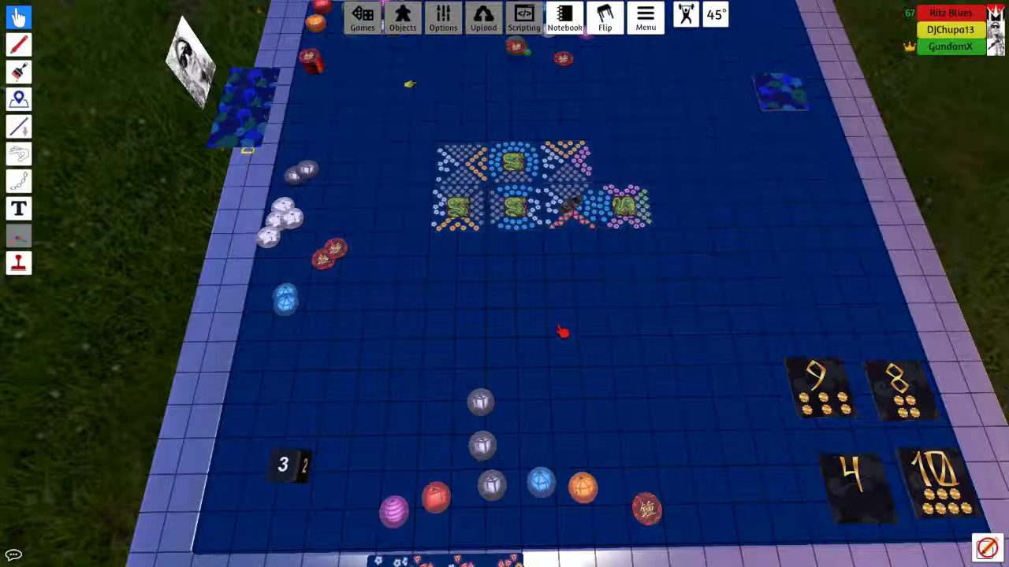
key("w")
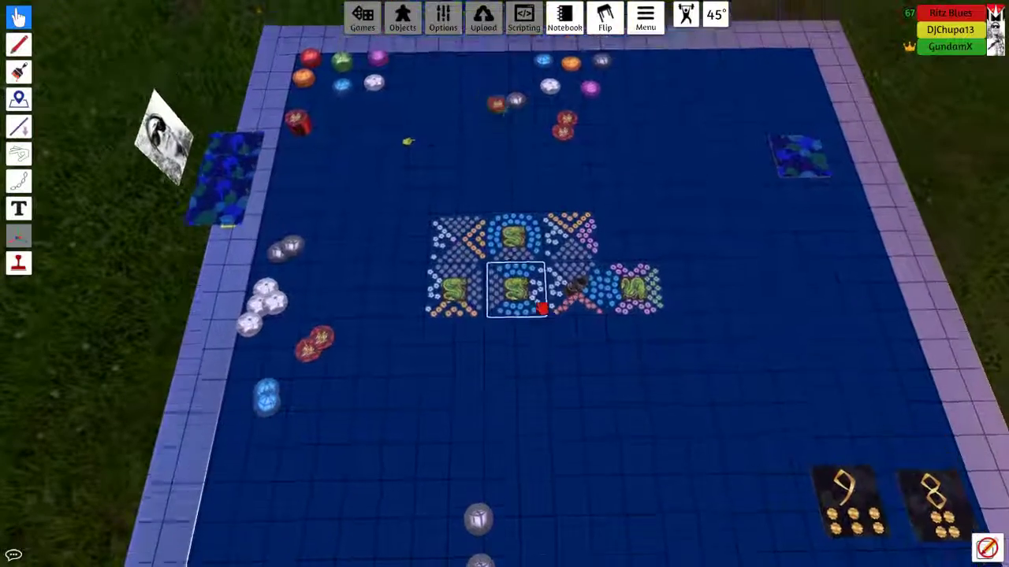
key("w")
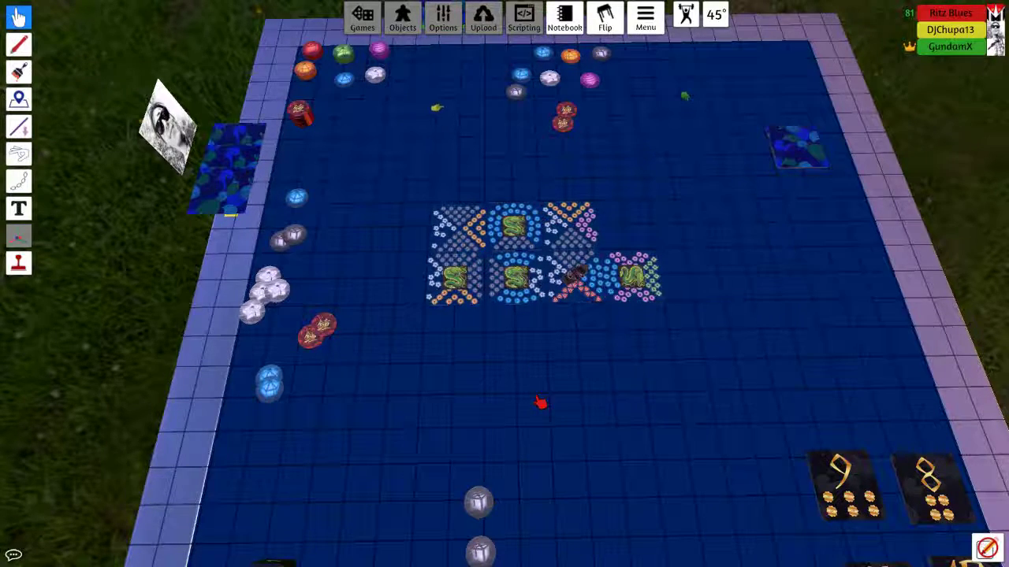
key("s")
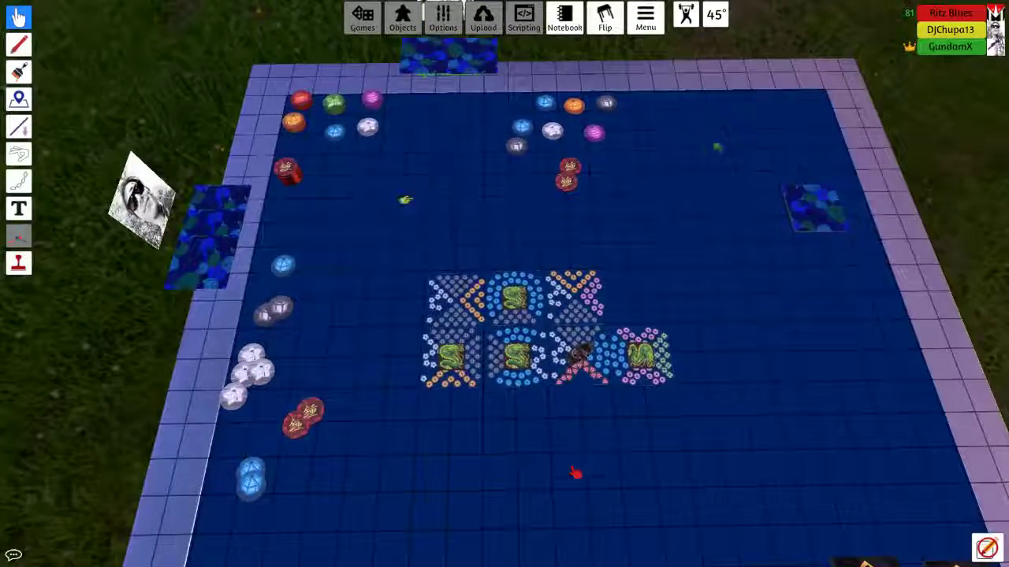
key("w")
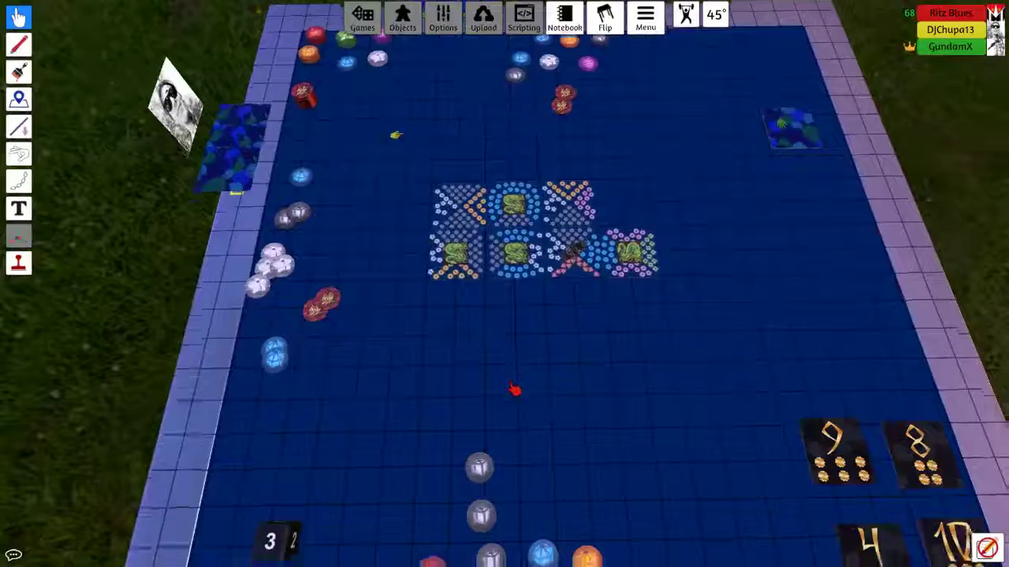
key("s")
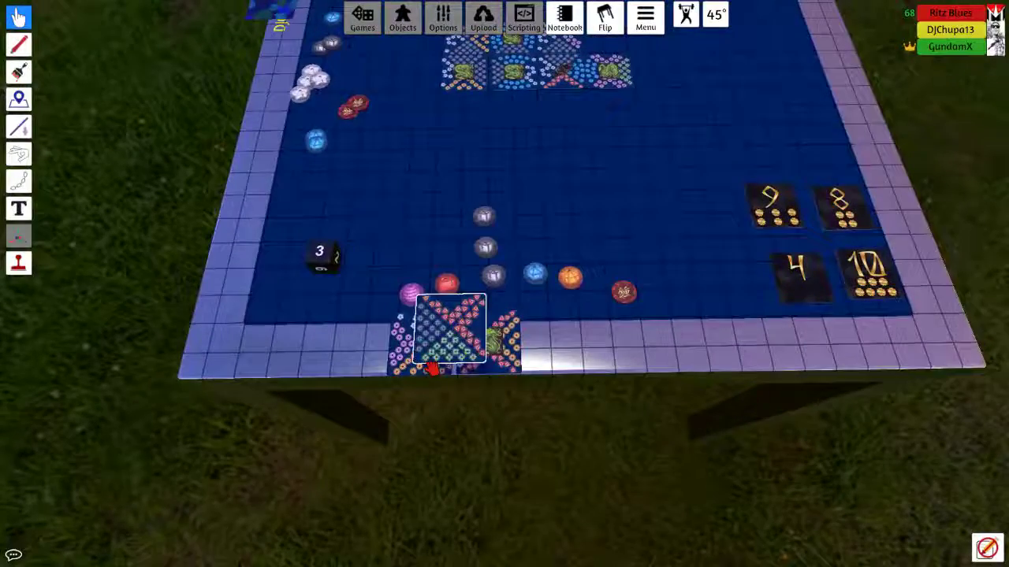
left_click_drag(453, 343, 418, 343)
scroll(417, 358, "down", 3)
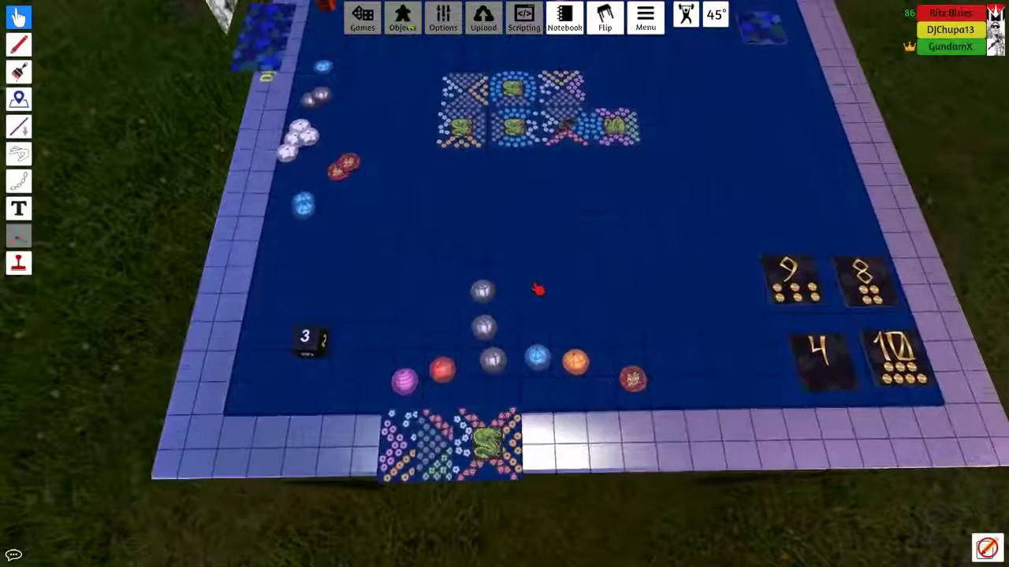
scroll(473, 378, "up", 3)
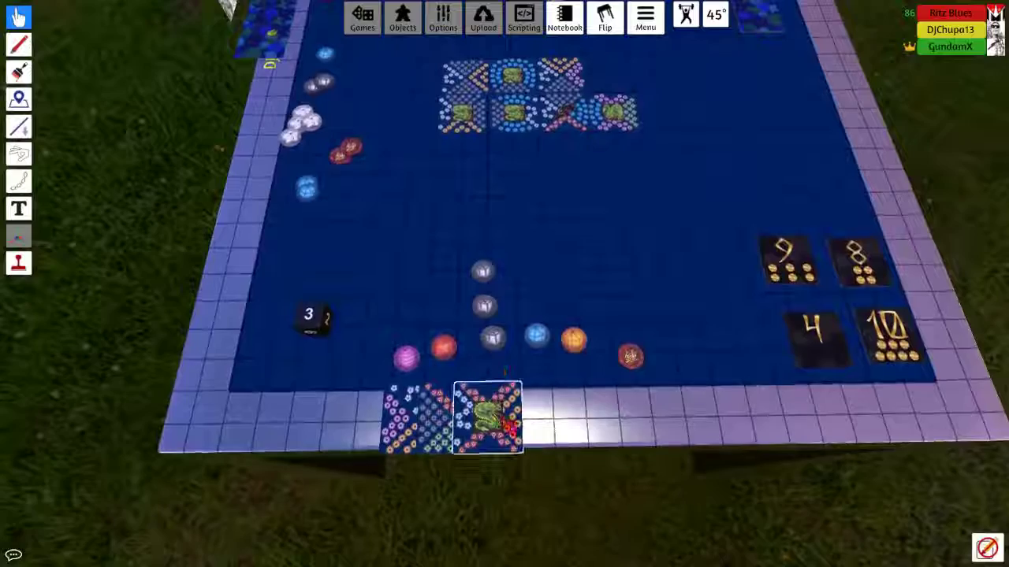
left_click_drag(506, 426, 504, 424)
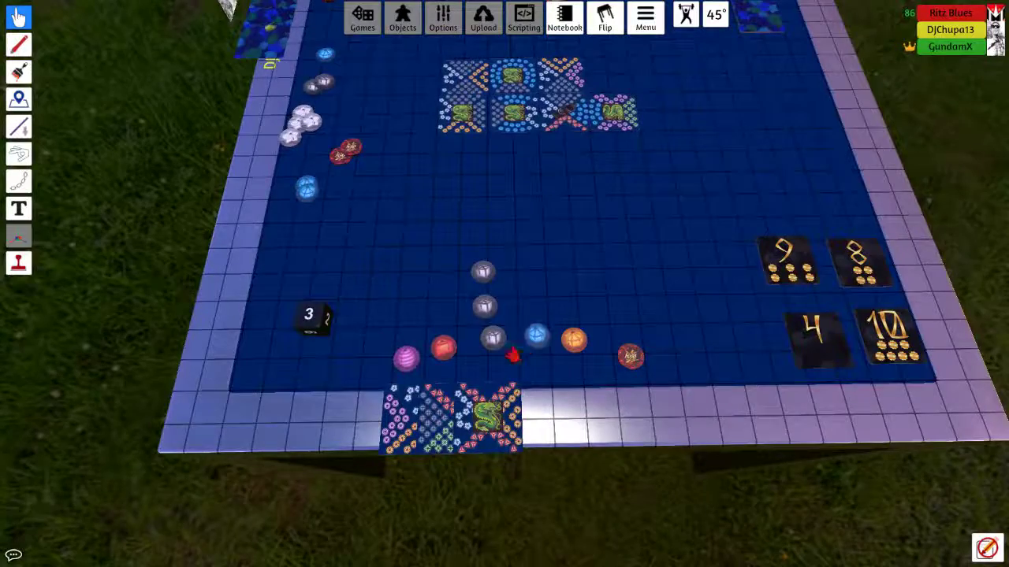
Return the red token to its top-left pile and look over the table from both ends
key("w")
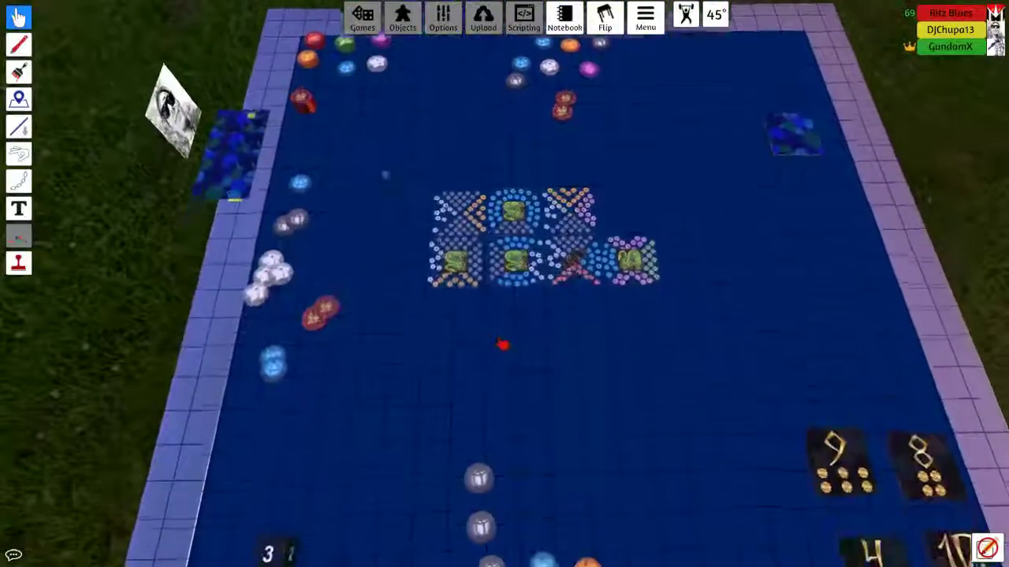
key("w")
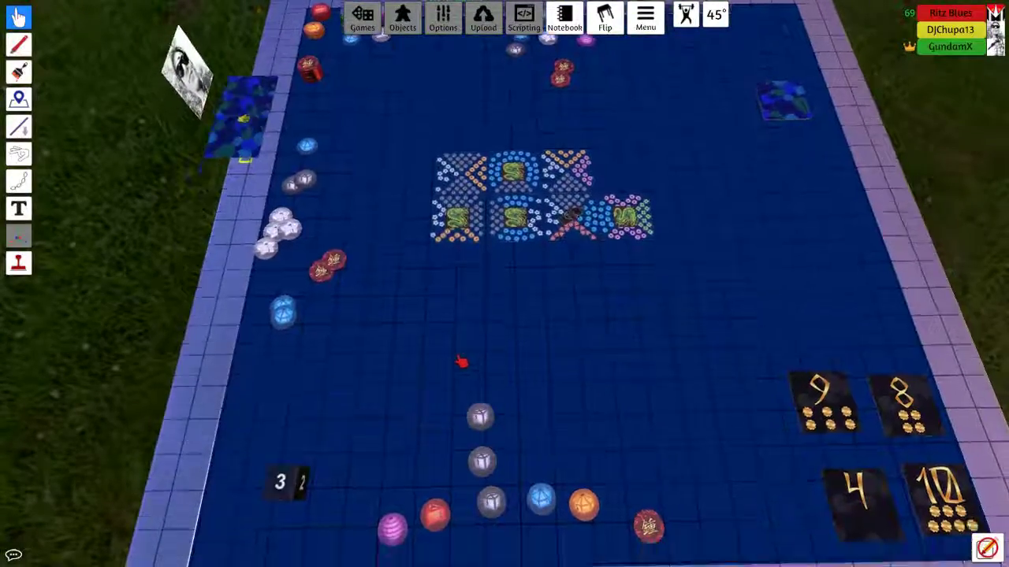
key("s")
scroll(465, 360, "down", 3)
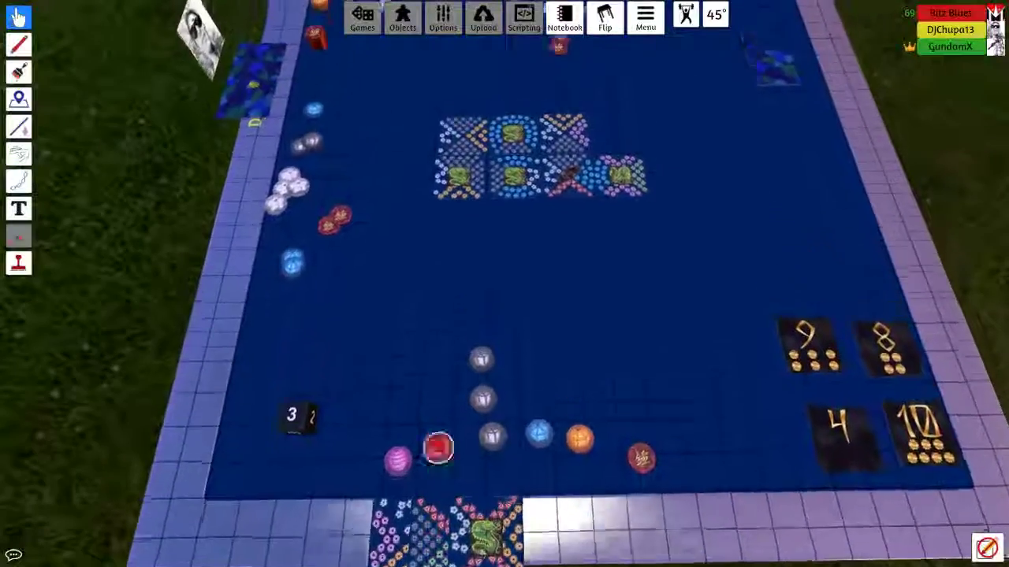
scroll(573, 175, "down", 4)
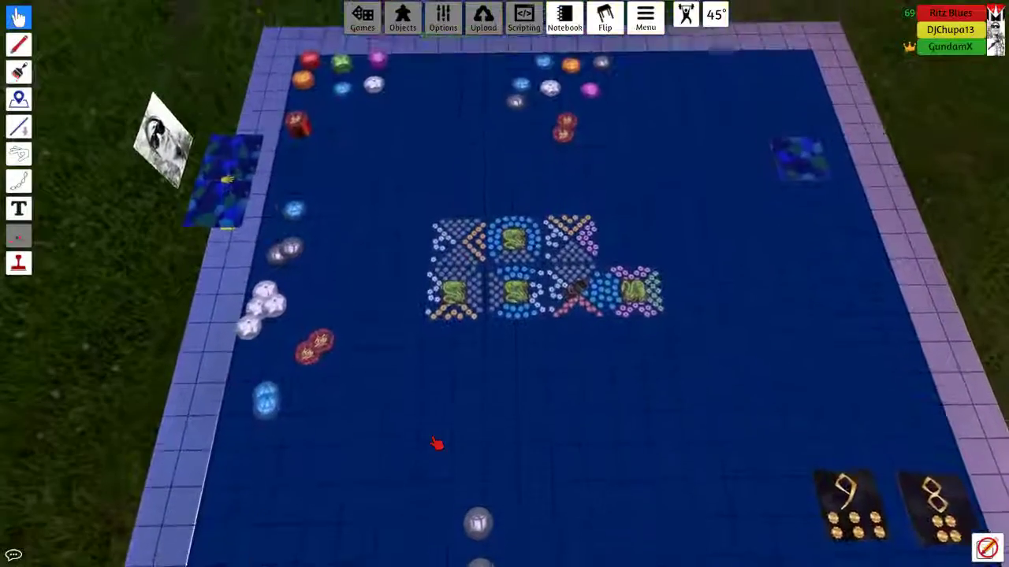
key("s")
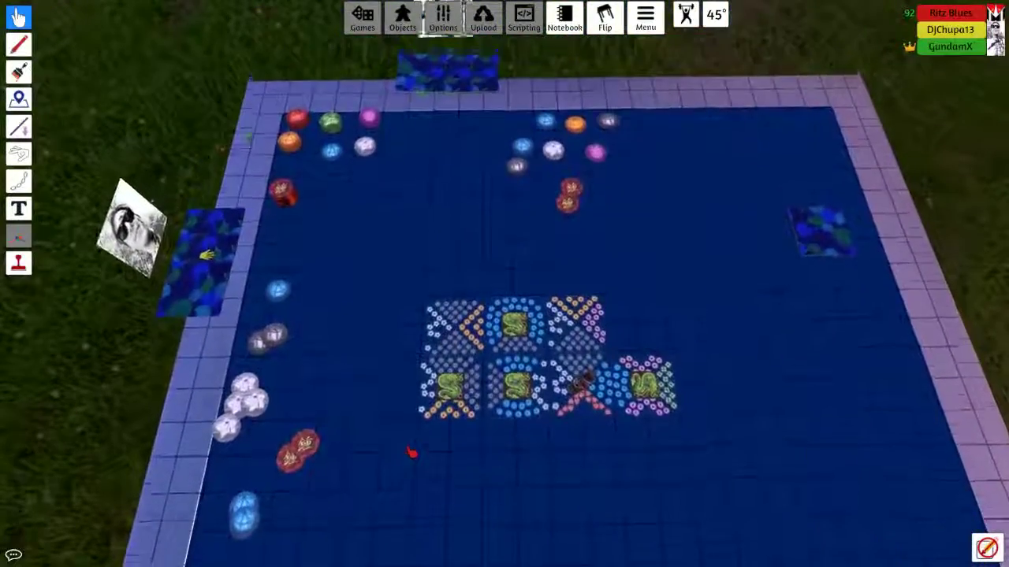
key("s")
key("s")
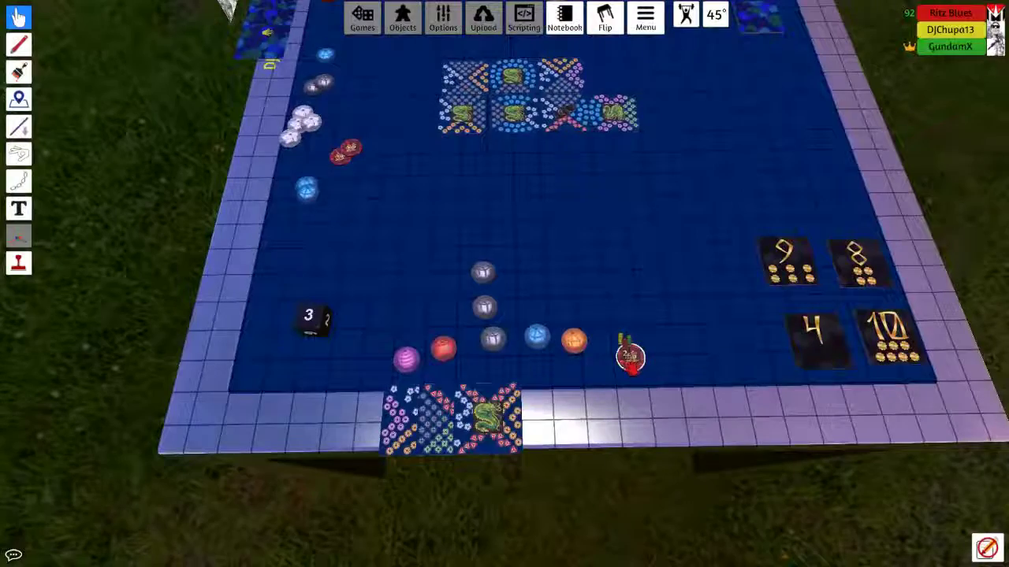
key("w")
key("w")
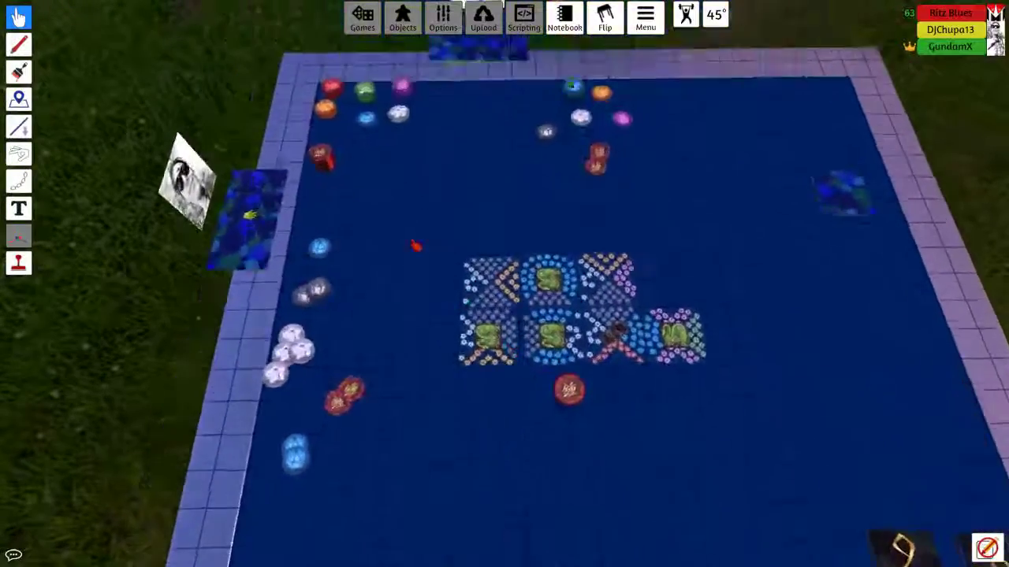
left_click_drag(396, 260, 403, 294)
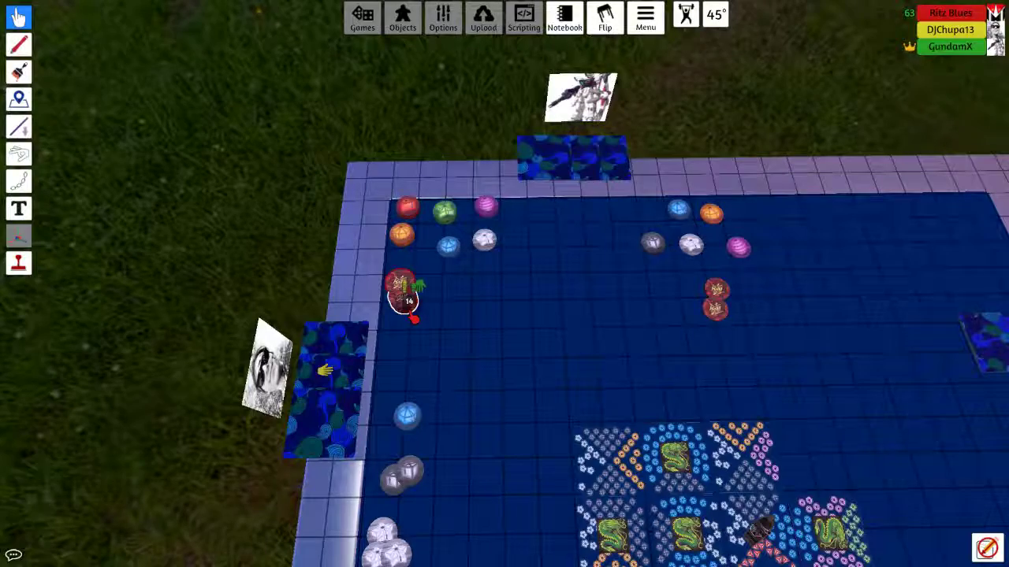
key("s")
key("s")
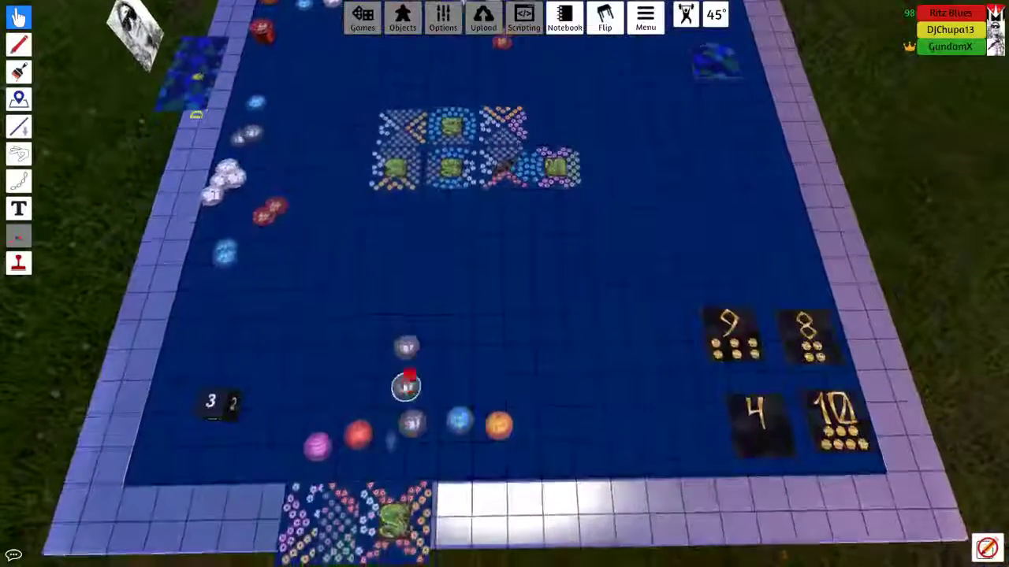
key("w")
key("w")
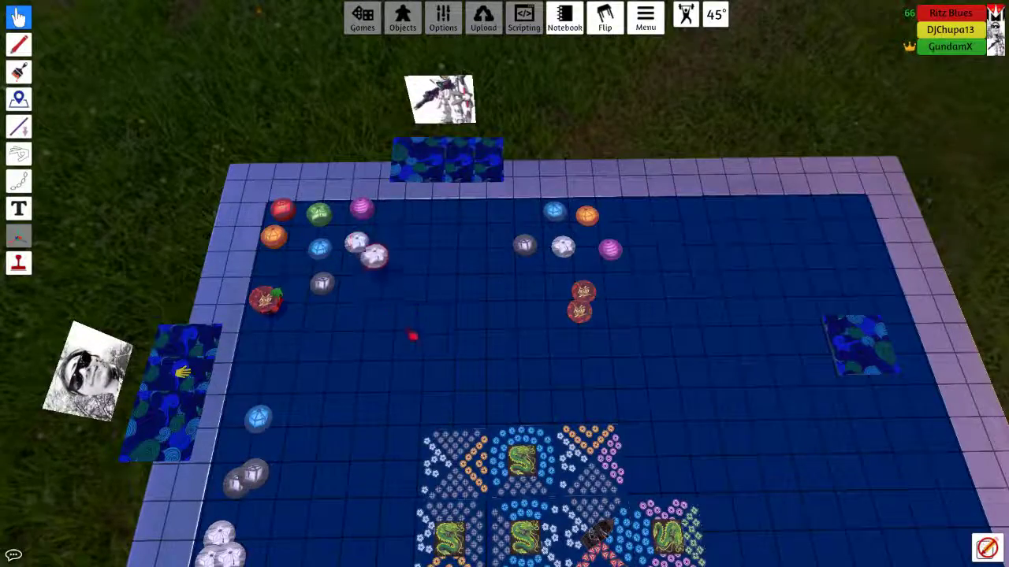
key("s")
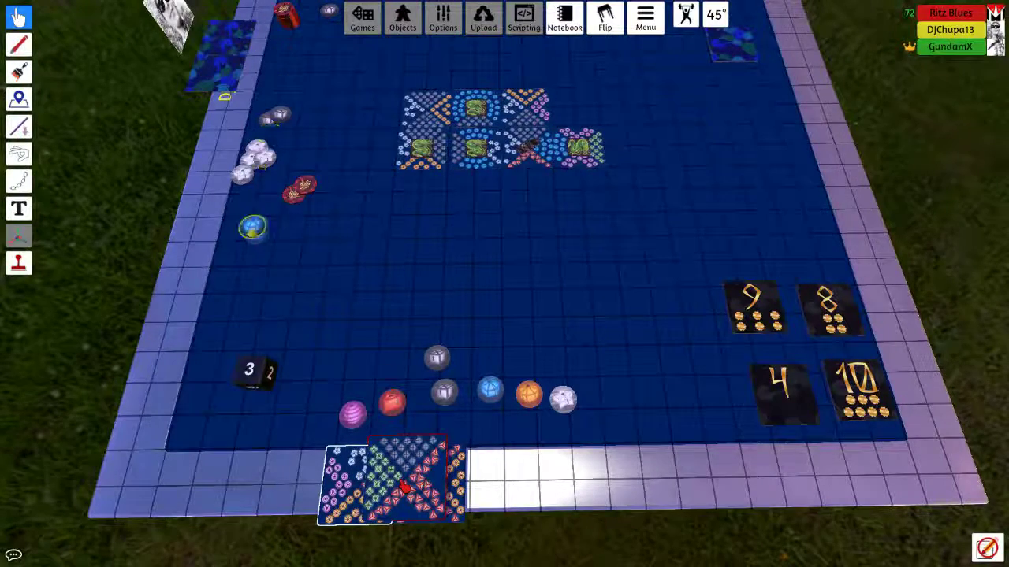
scroll(505, 284, "up", 3)
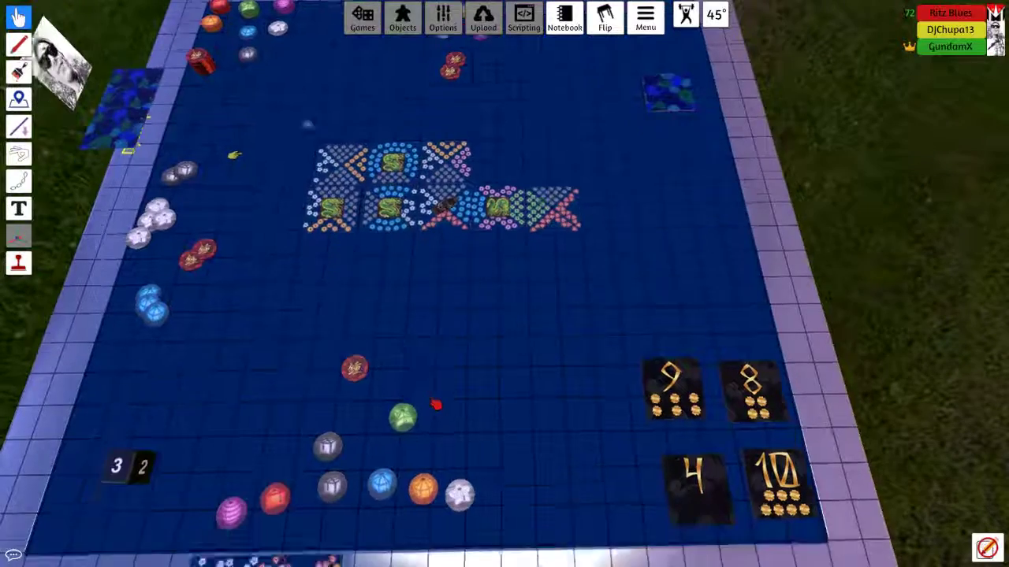
Tilt the view and recentre it on the lake tile layout
key("s")
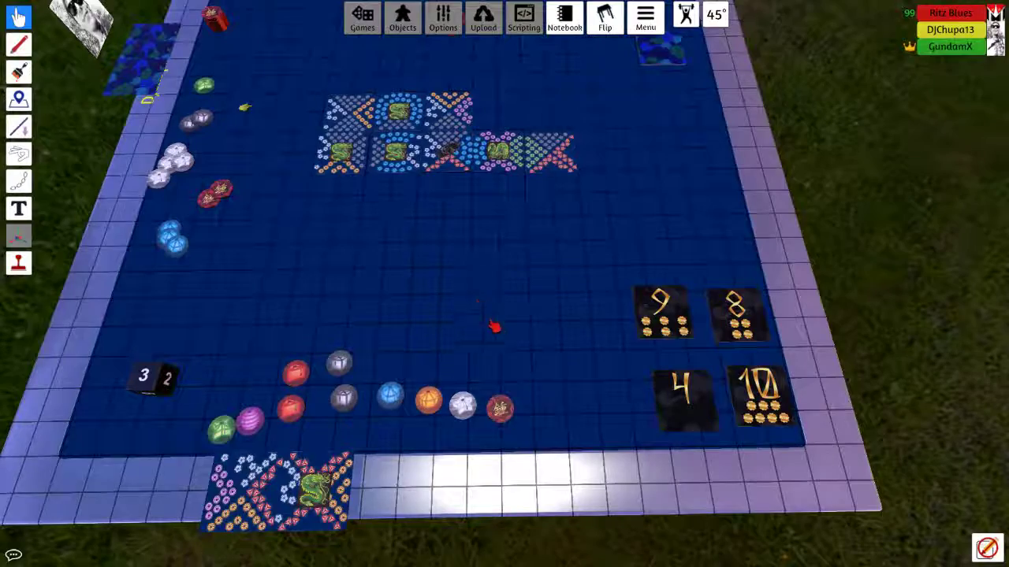
key("w")
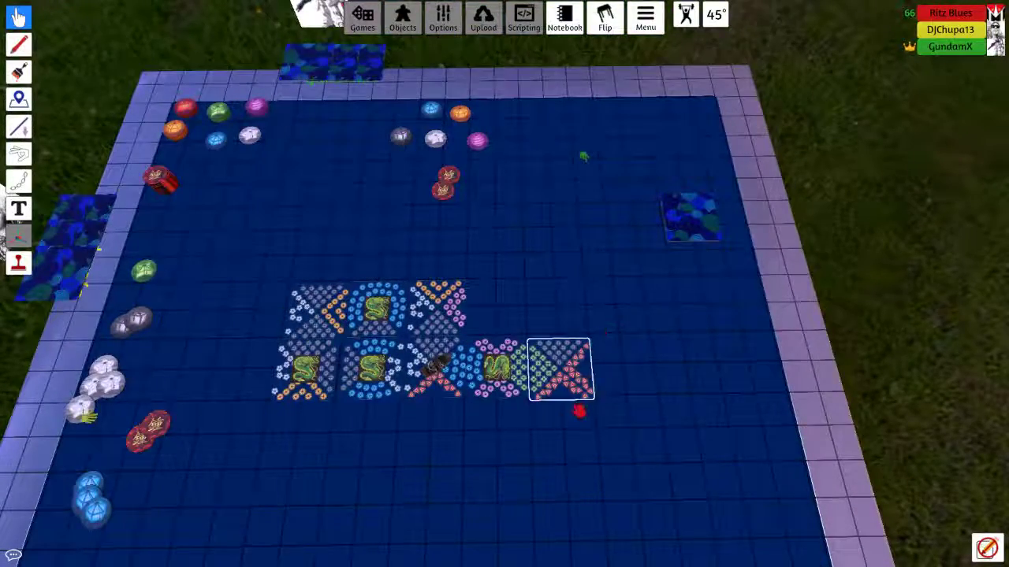
scroll(573, 418, "down", 5)
Zoom out and swing the camera around the board toward the hand tiles
key("s")
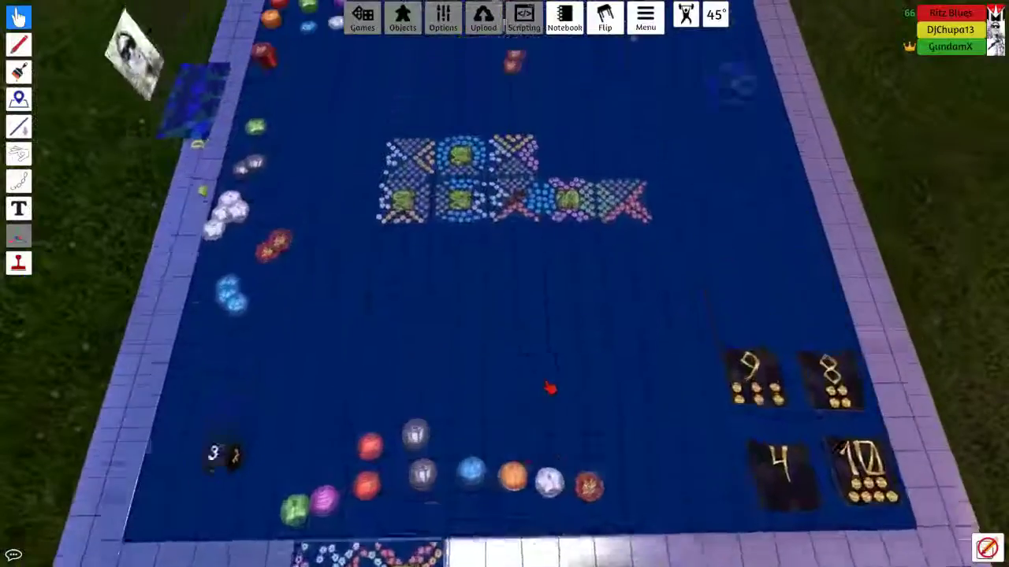
scroll(552, 395, "down", 5)
key("s")
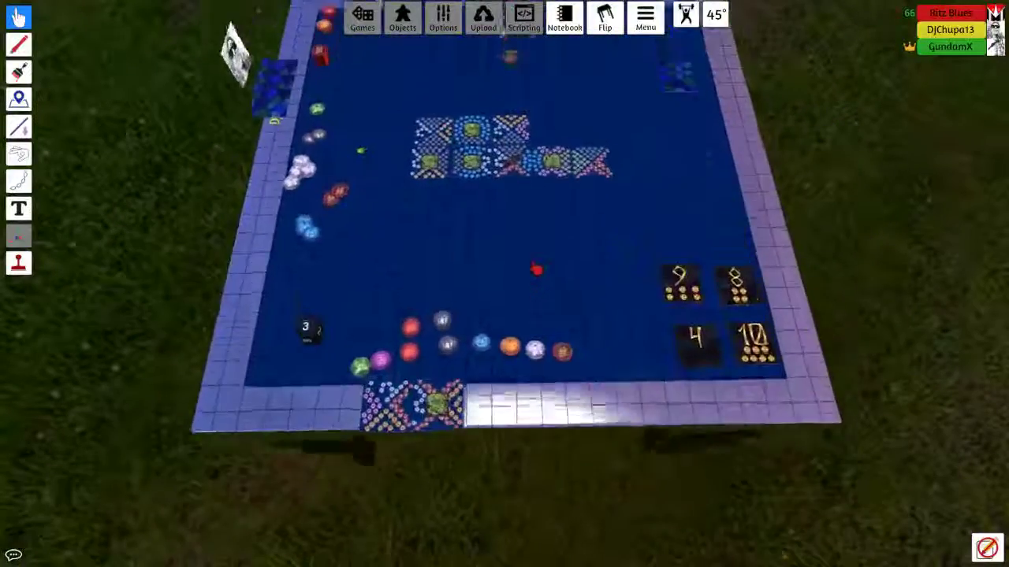
key("s")
scroll(520, 326, "up", 3)
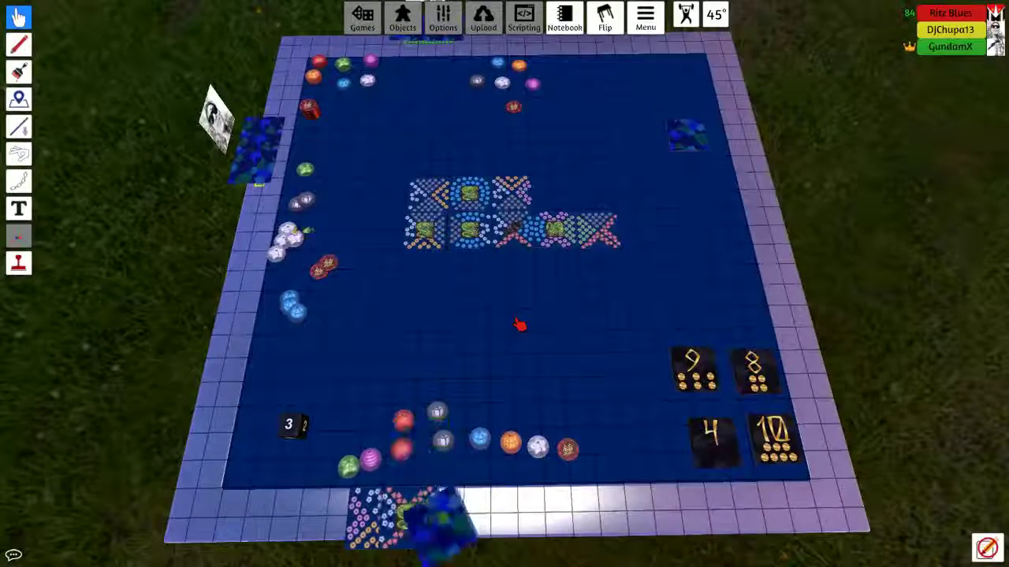
key("w")
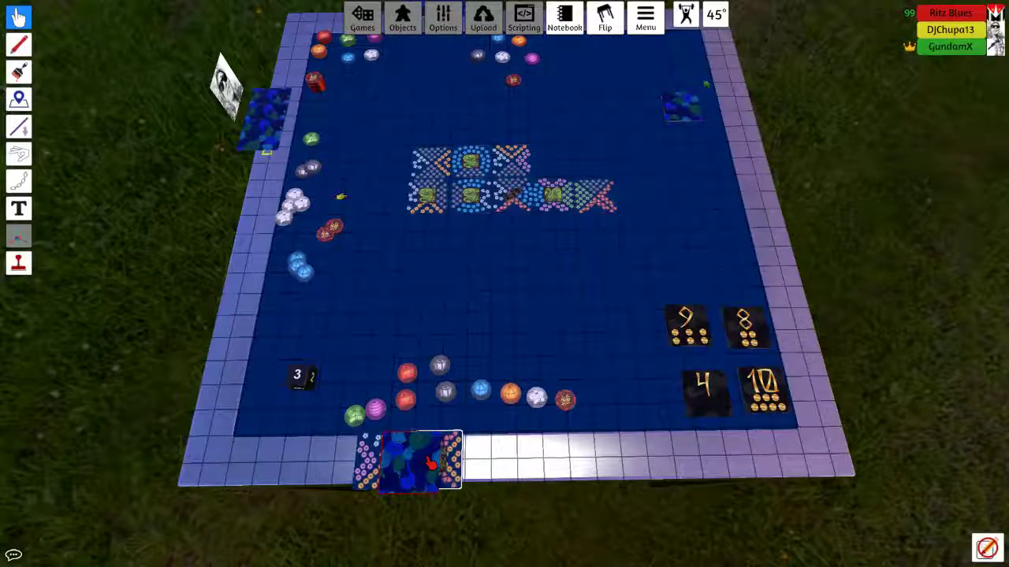
key("q")
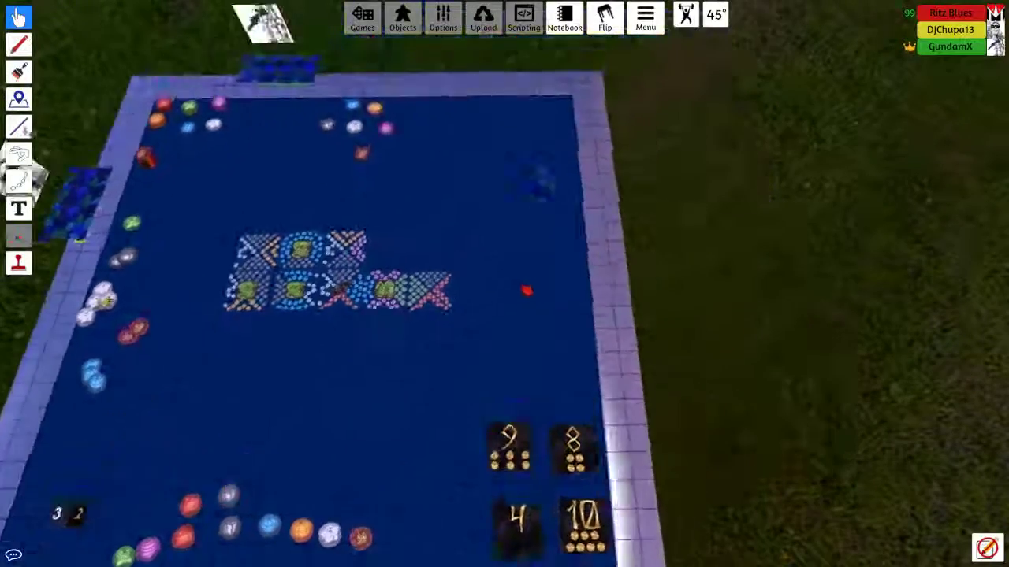
scroll(512, 353, "down", 3)
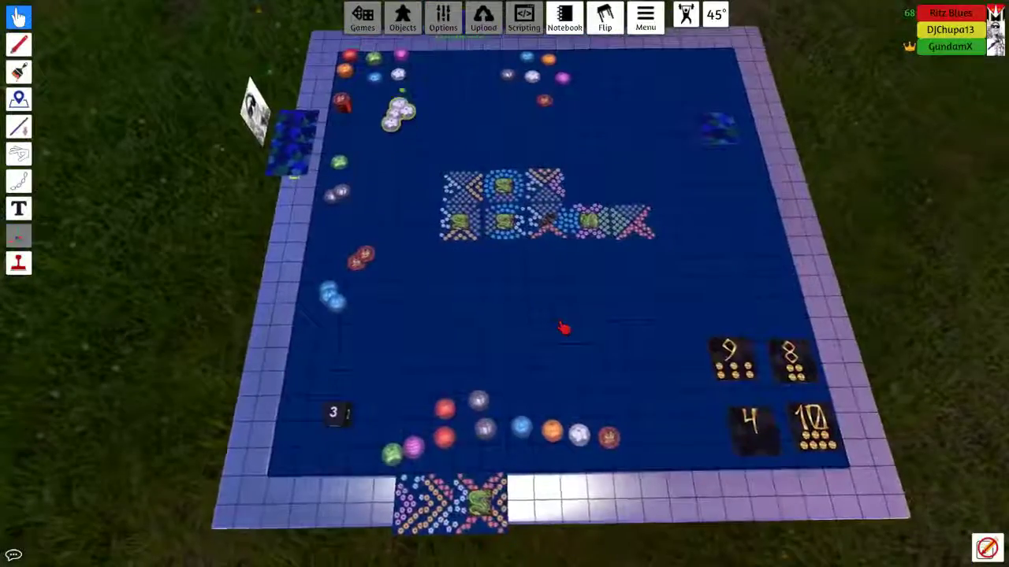
scroll(556, 328, "up", 3)
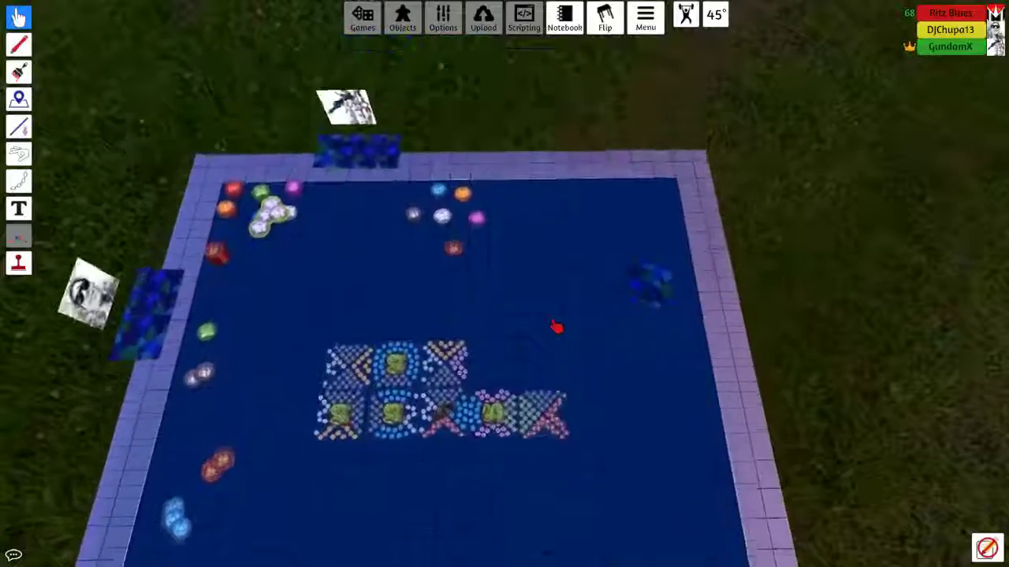
scroll(555, 328, "down", 3)
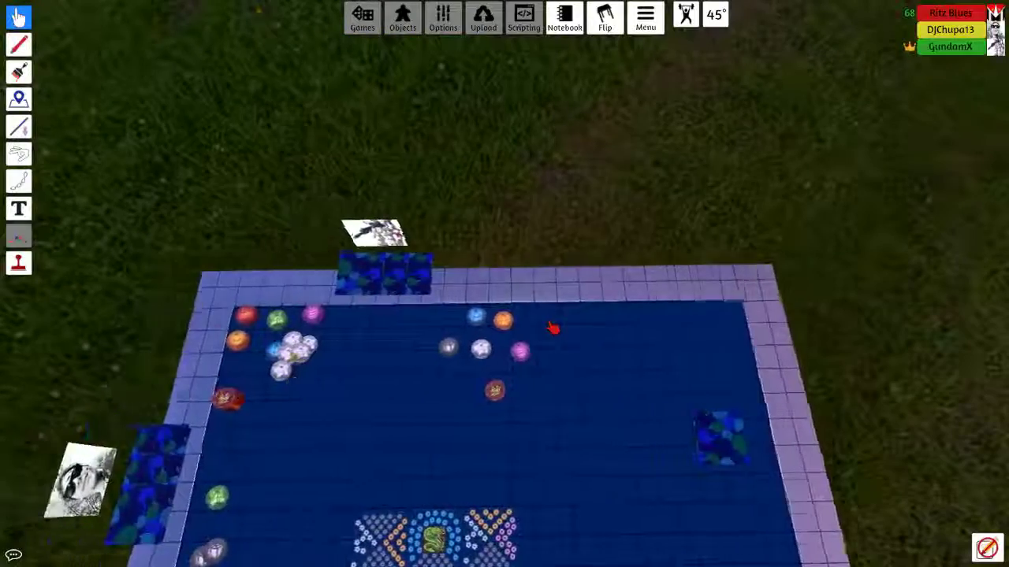
key("a")
scroll(549, 327, "up", 3)
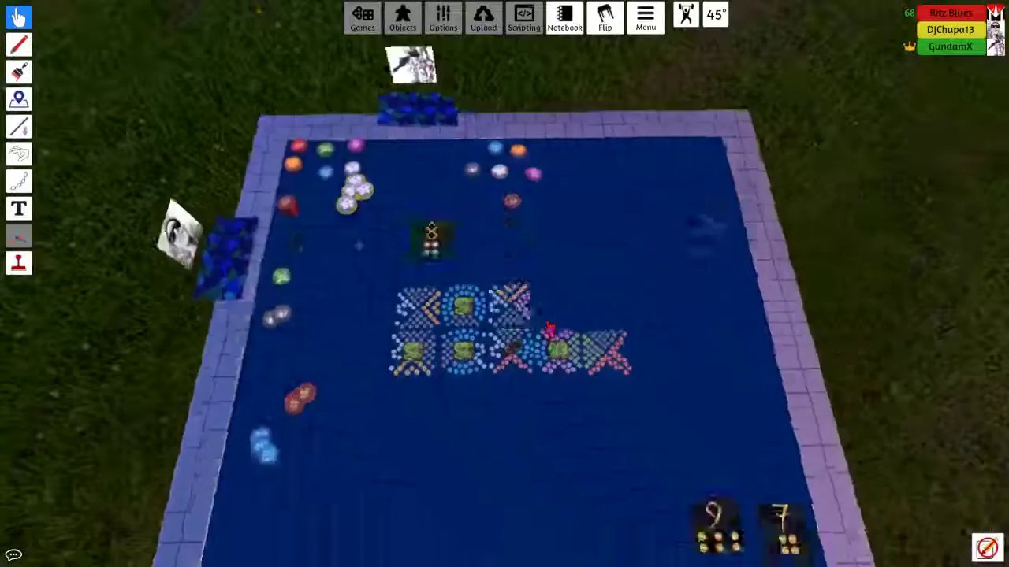
scroll(549, 327, "down", 3)
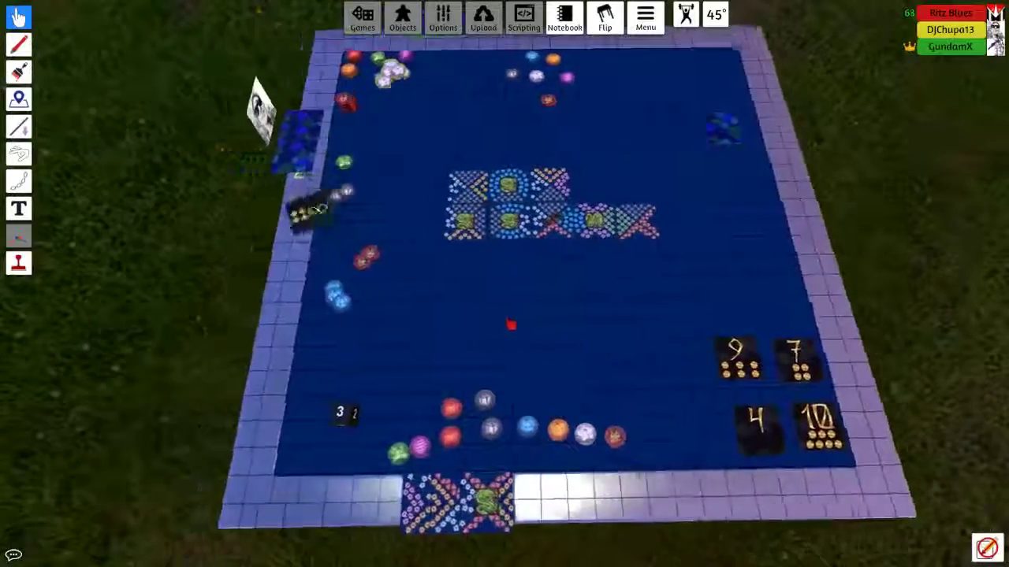
scroll(552, 310, "up", 3)
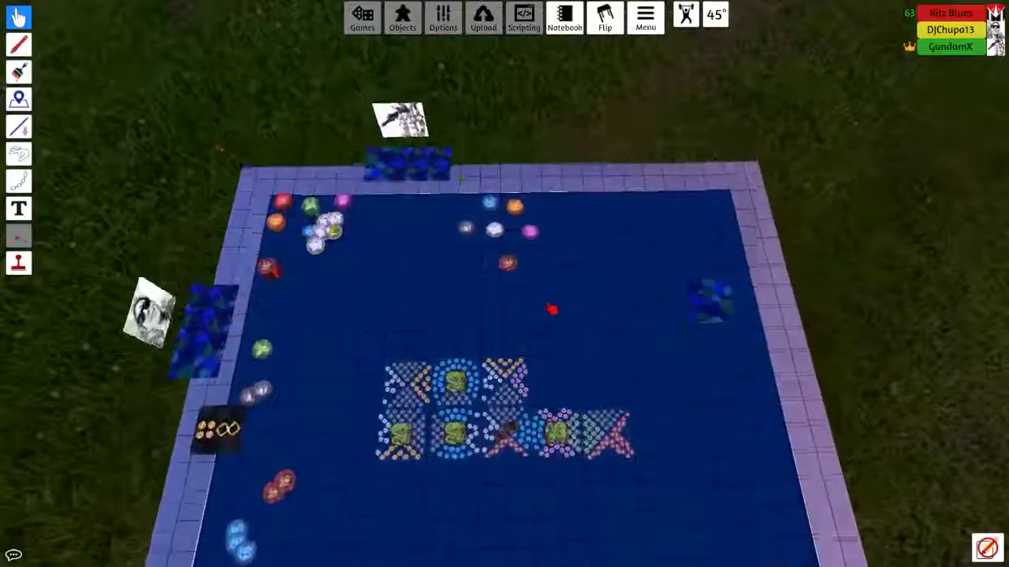
scroll(551, 309, "down", 3)
scroll(512, 236, "up", 5)
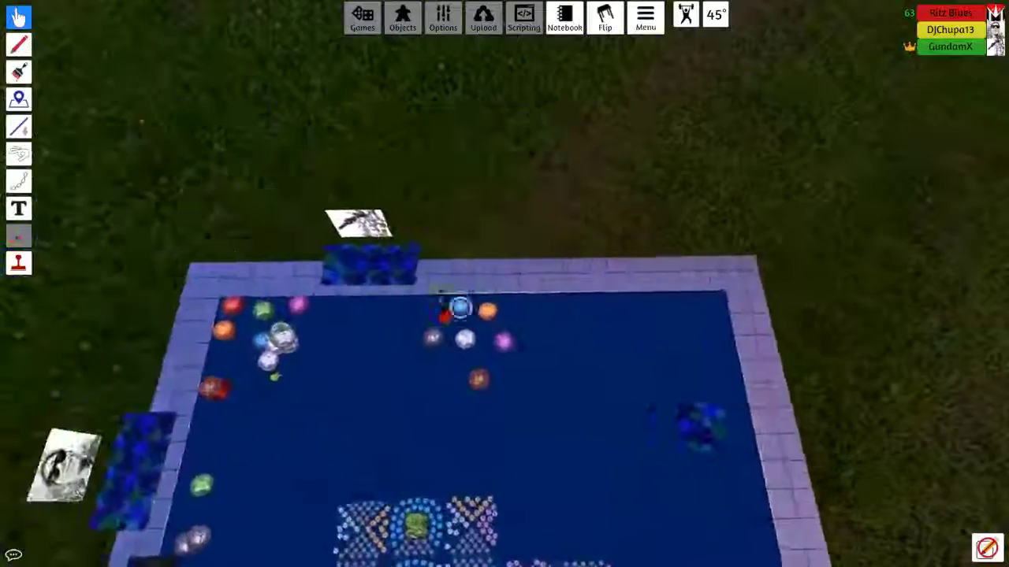
scroll(504, 315, "down", 3)
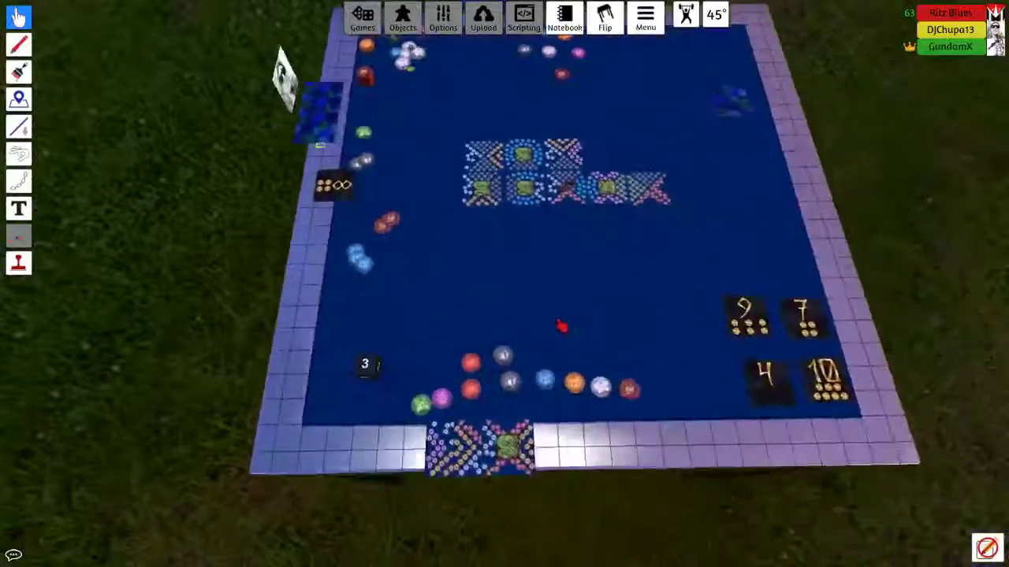
scroll(504, 315, "up", 4)
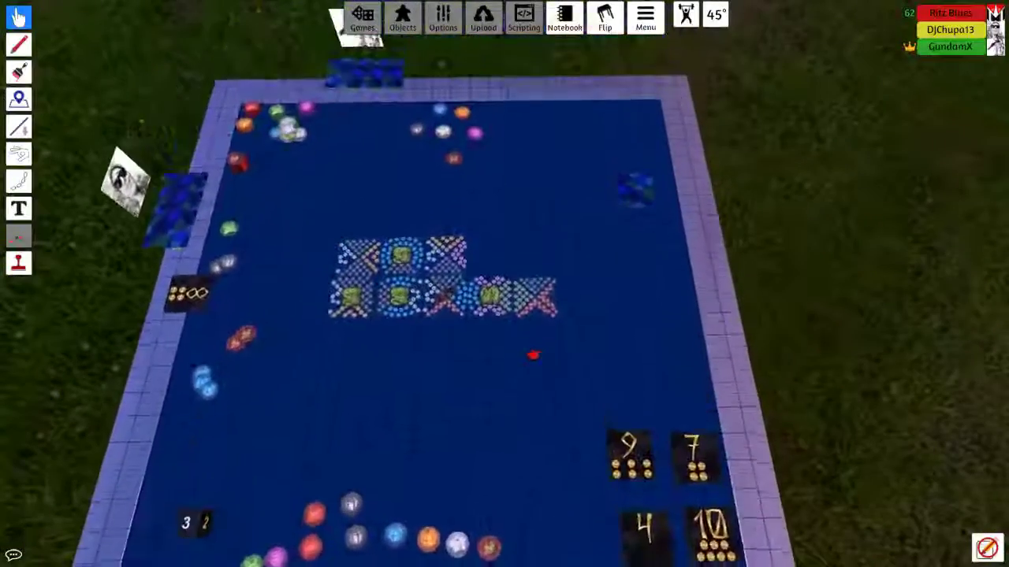
scroll(533, 355, "down", 3)
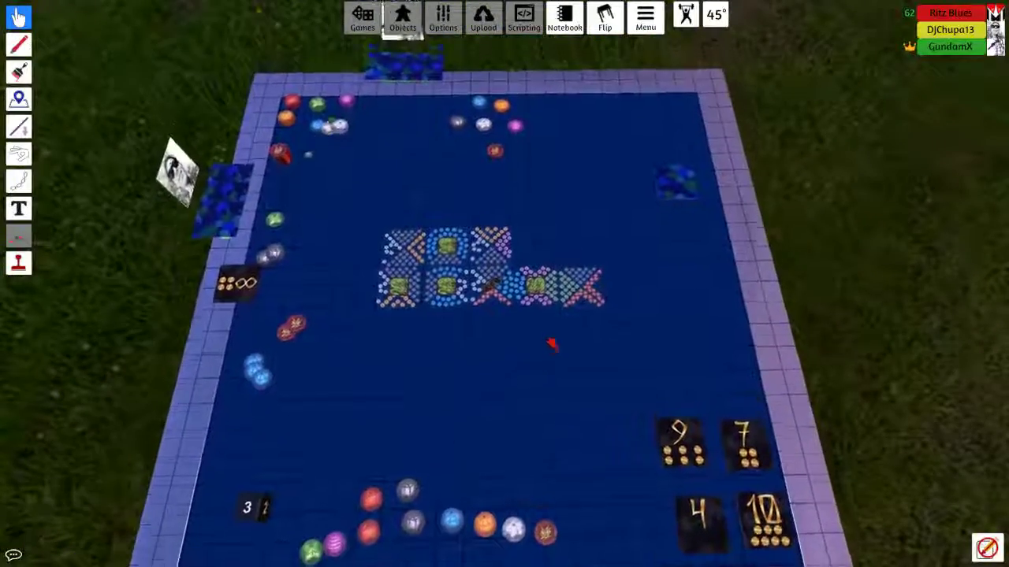
scroll(513, 382, "up", 4)
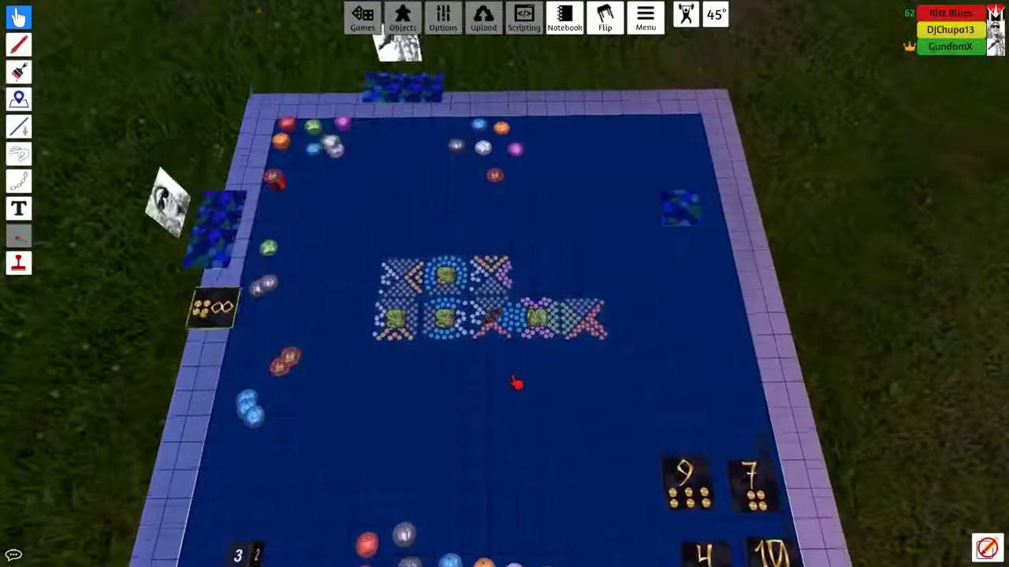
scroll(513, 383, "down", 3)
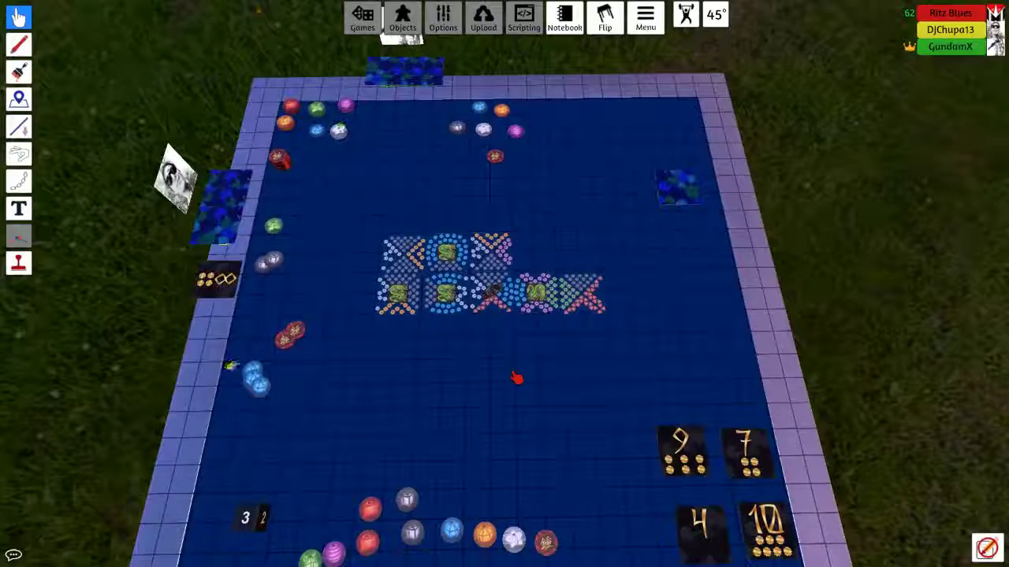
scroll(511, 380, "up", 3)
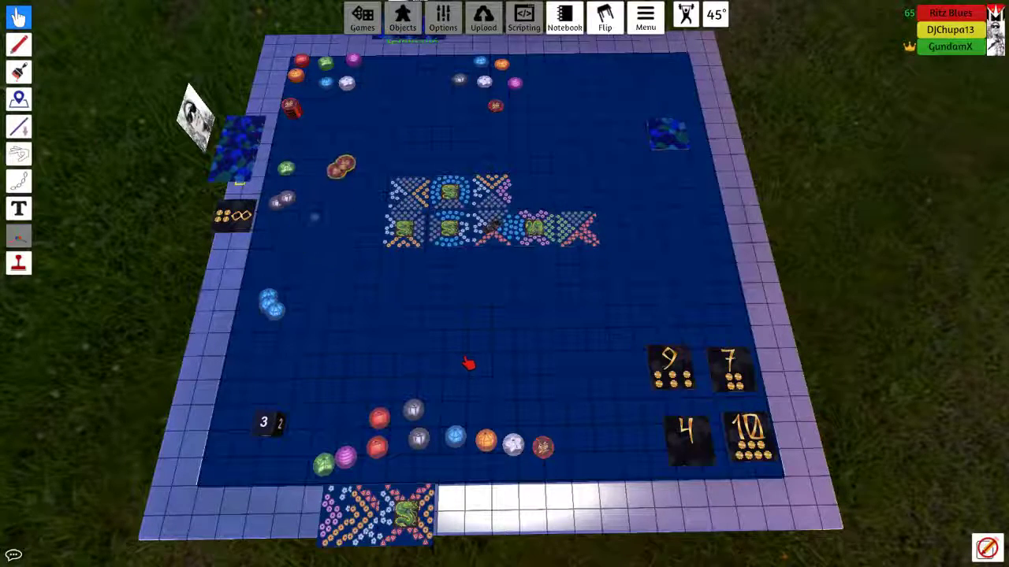
scroll(512, 379, "up", 2)
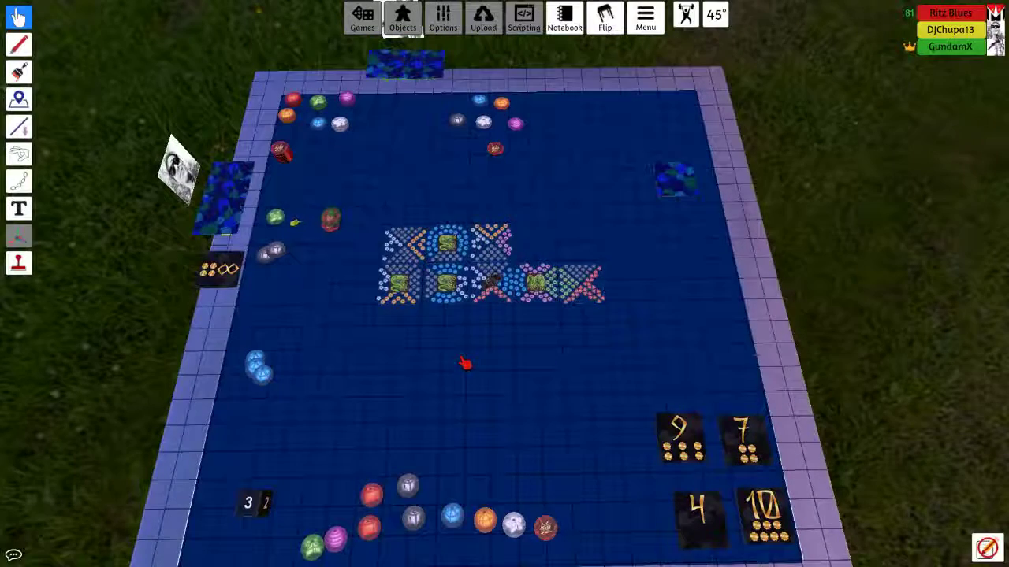
scroll(466, 374, "down", 2)
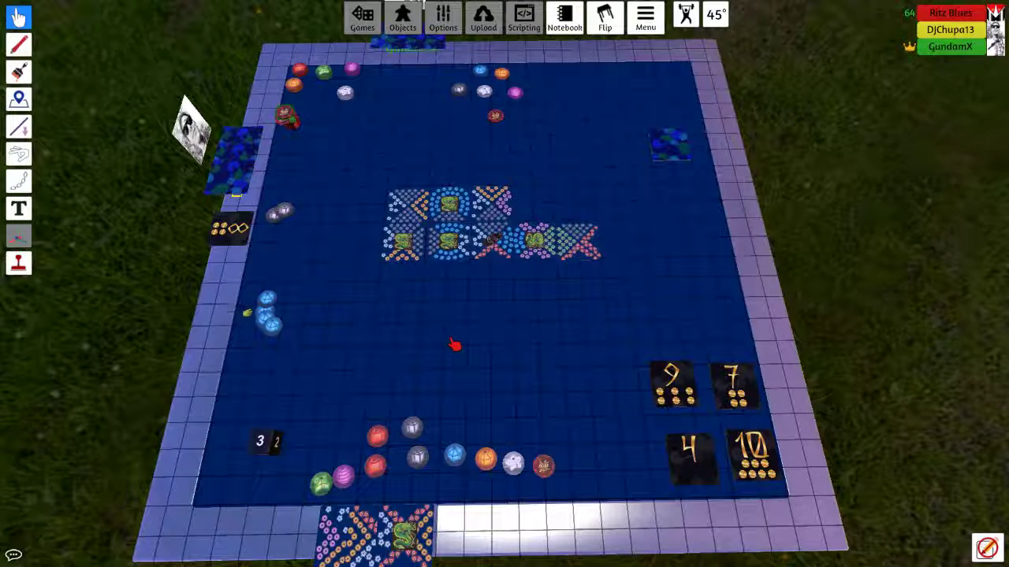
scroll(473, 344, "down", 2)
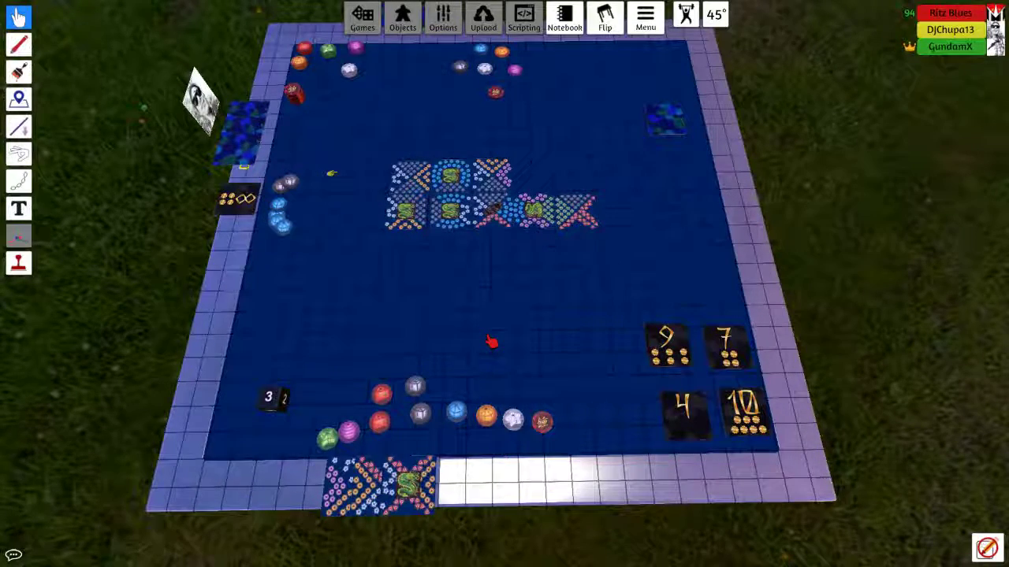
scroll(491, 341, "up", 2)
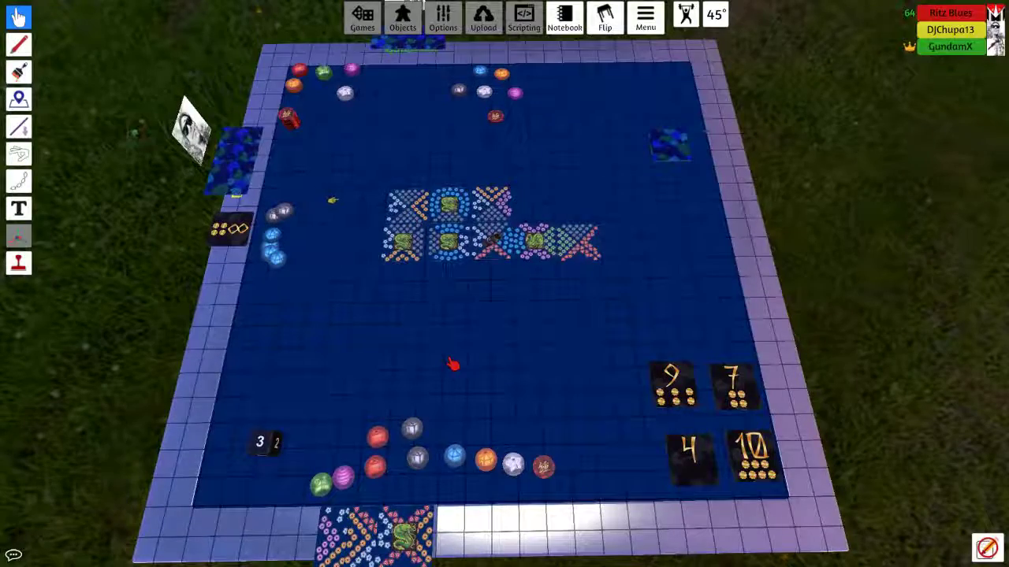
scroll(453, 363, "up", 3)
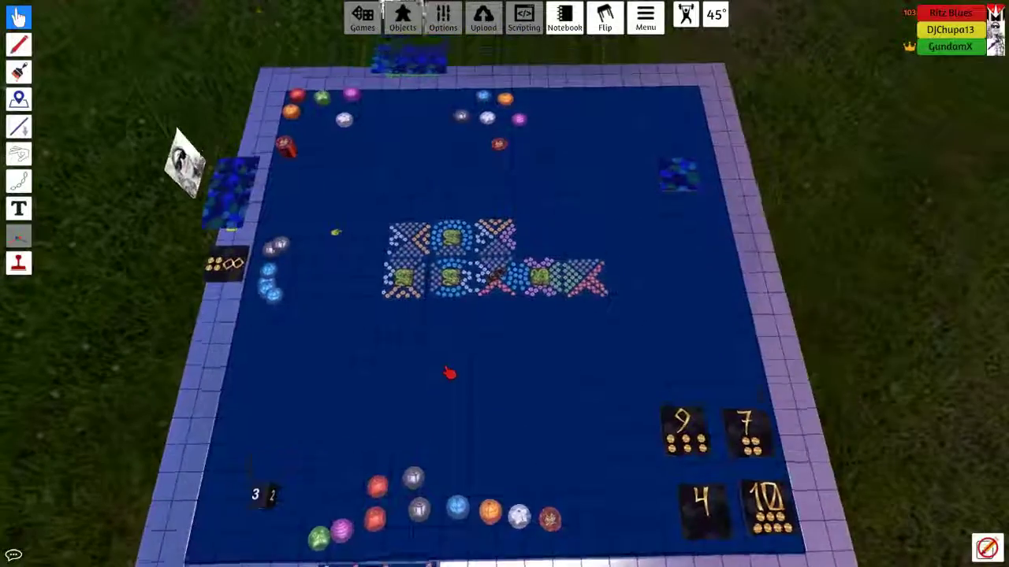
scroll(447, 372, "down", 3)
scroll(472, 355, "up", 3)
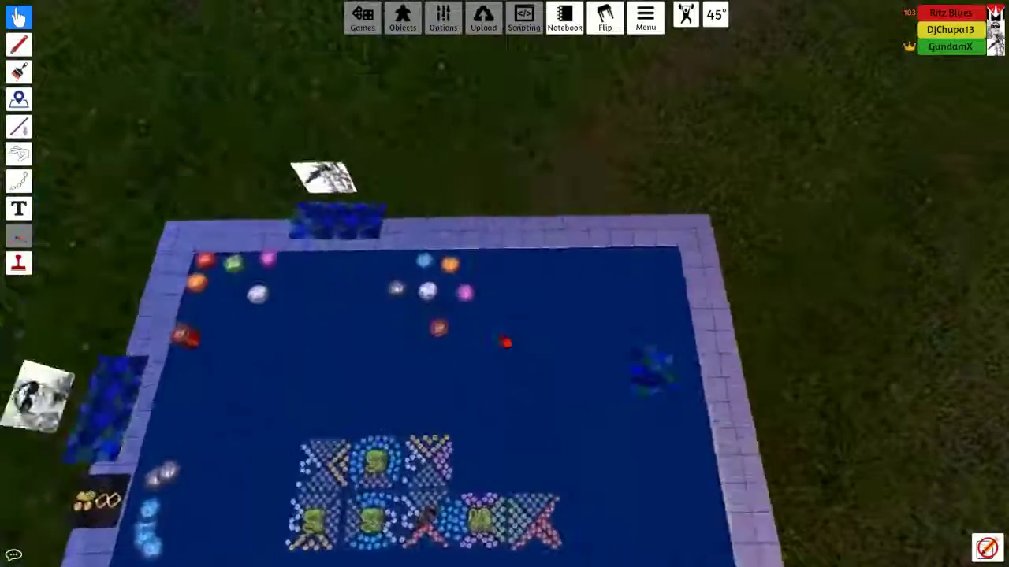
scroll(505, 341, "down", 5)
scroll(494, 394, "up", 5)
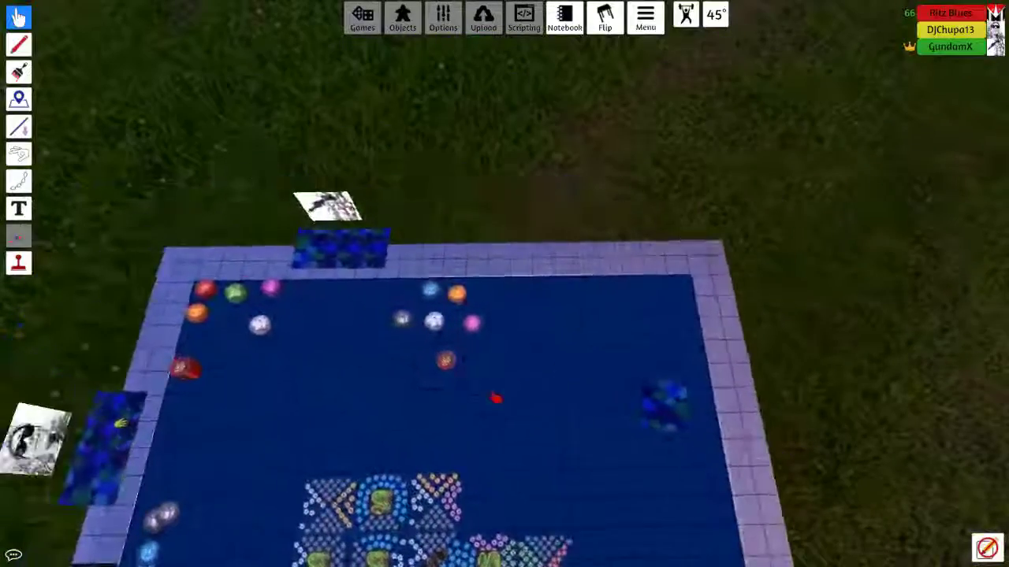
Pan, tilt and rotate the camera until the whole board and the area above it fit
key("s")
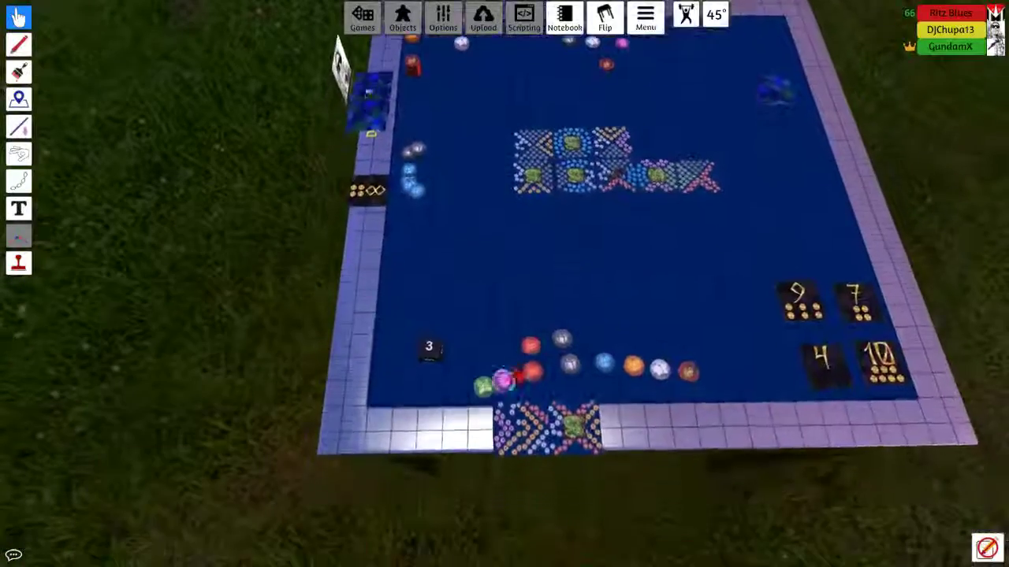
key("s")
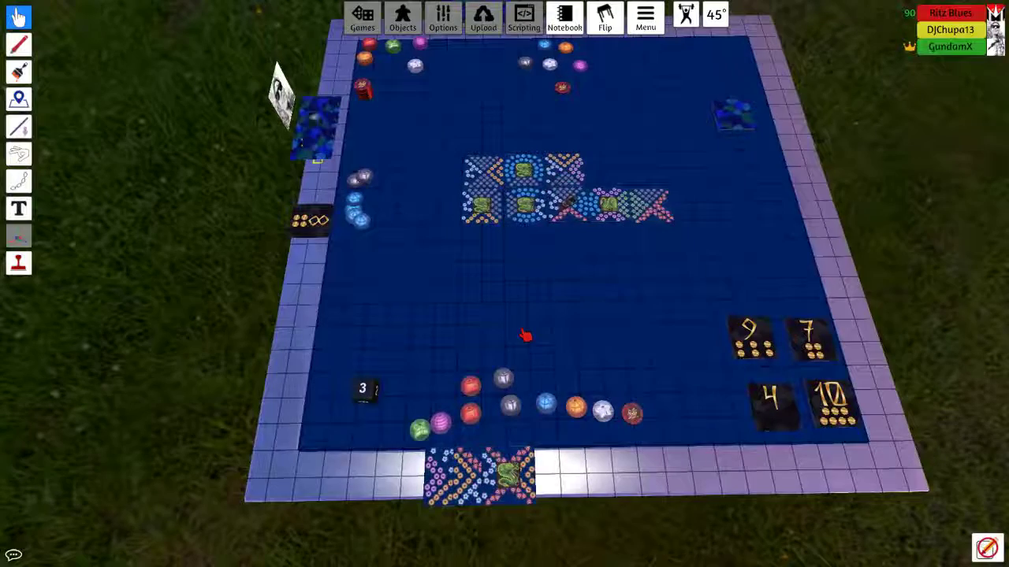
key("w")
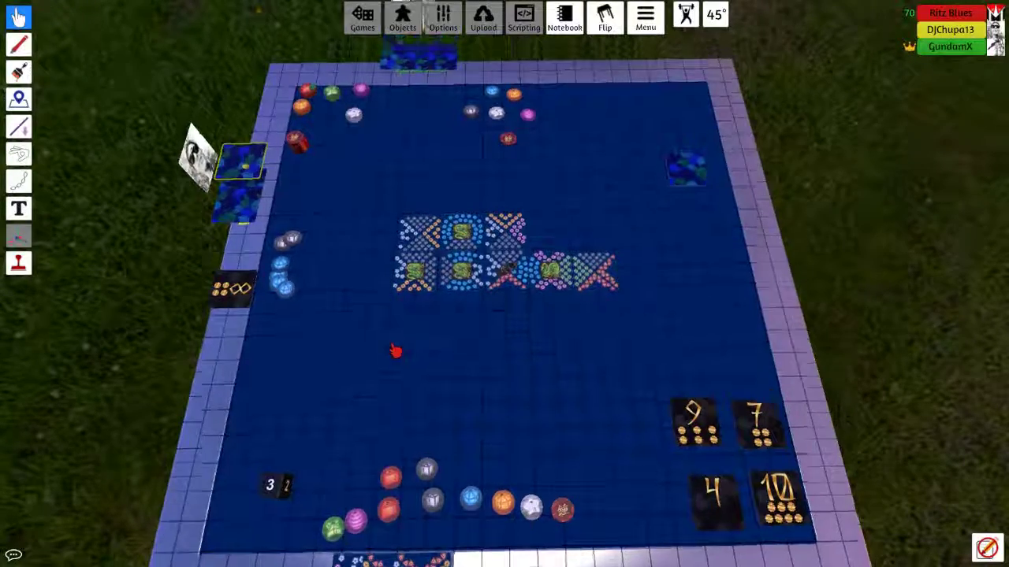
key("s")
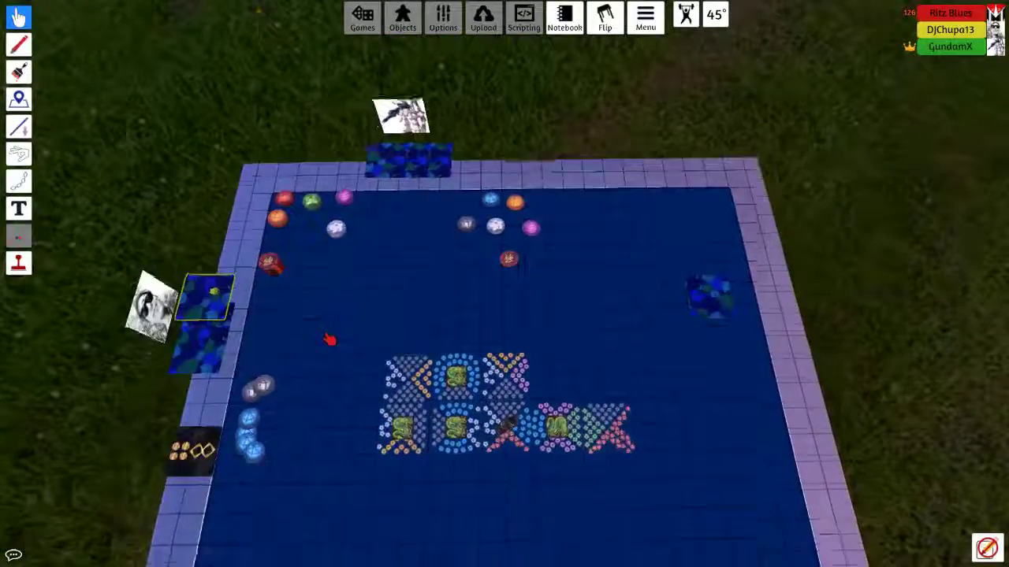
scroll(505, 283, "down", 5)
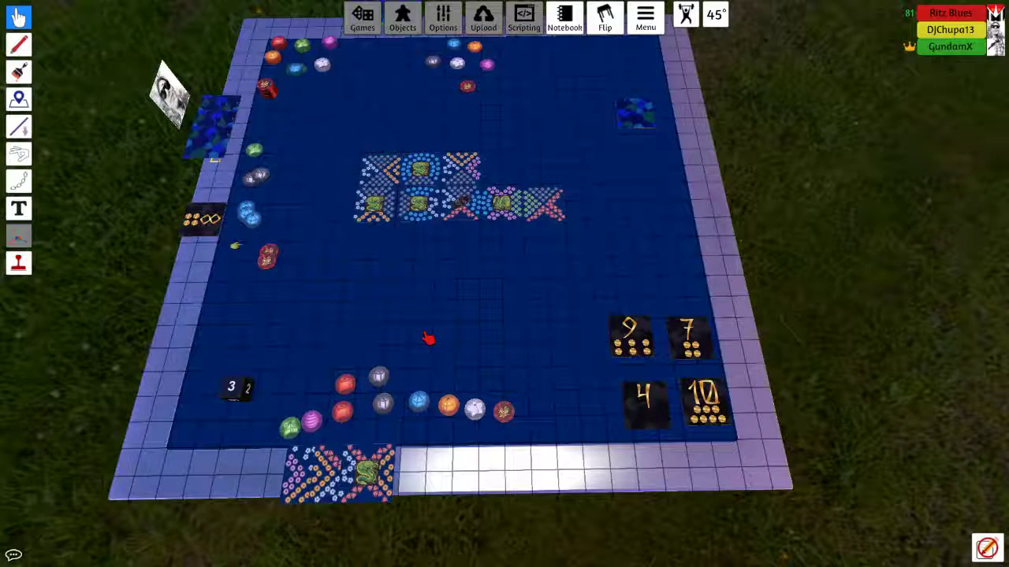
scroll(504, 283, "up", 3)
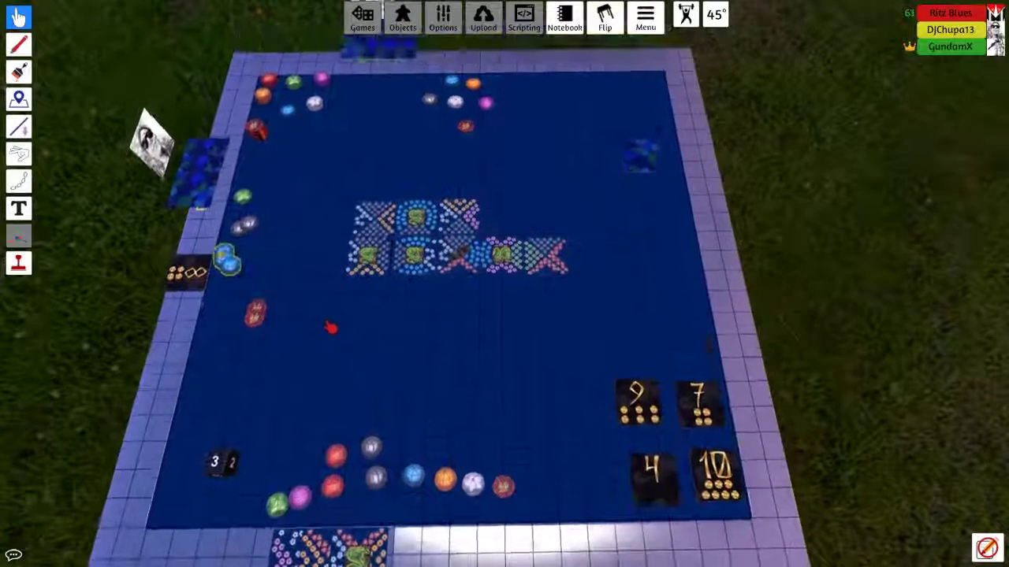
key("w")
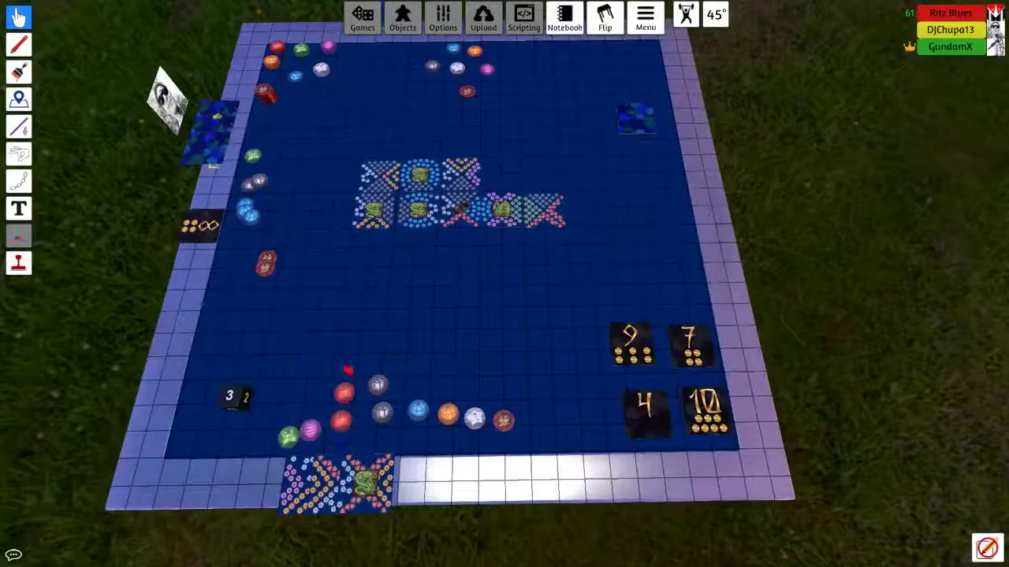
key("s")
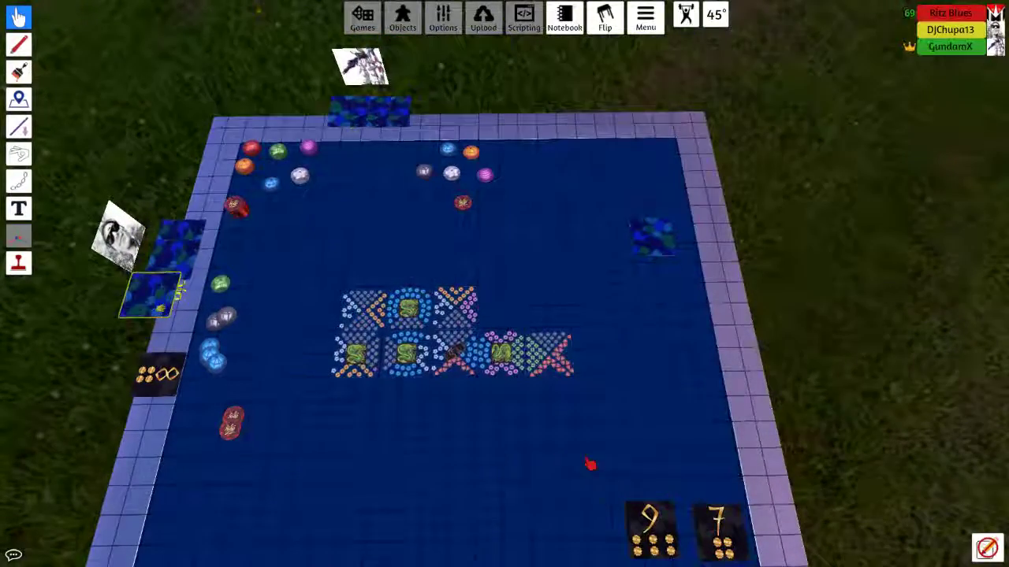
key("s")
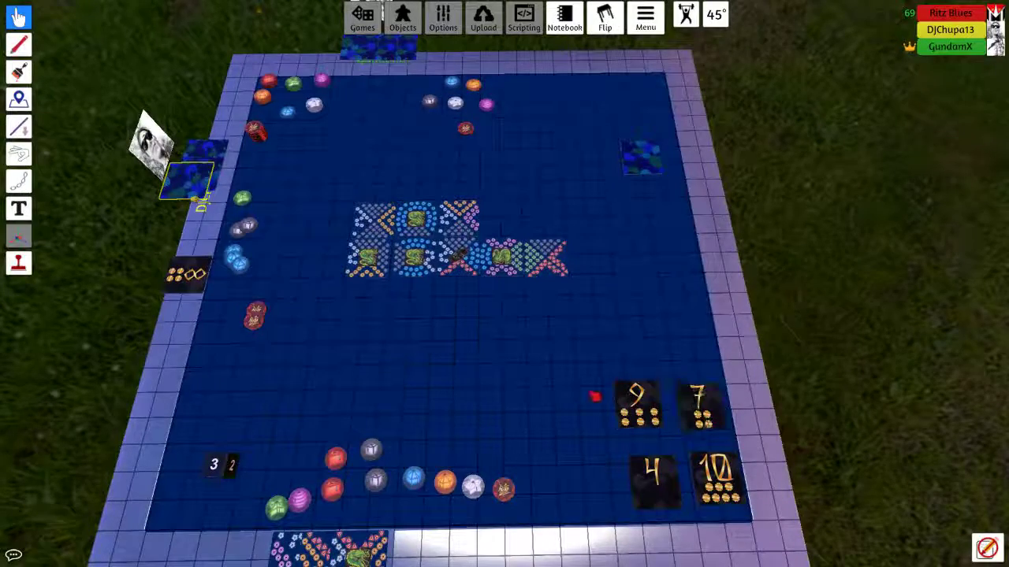
key("s")
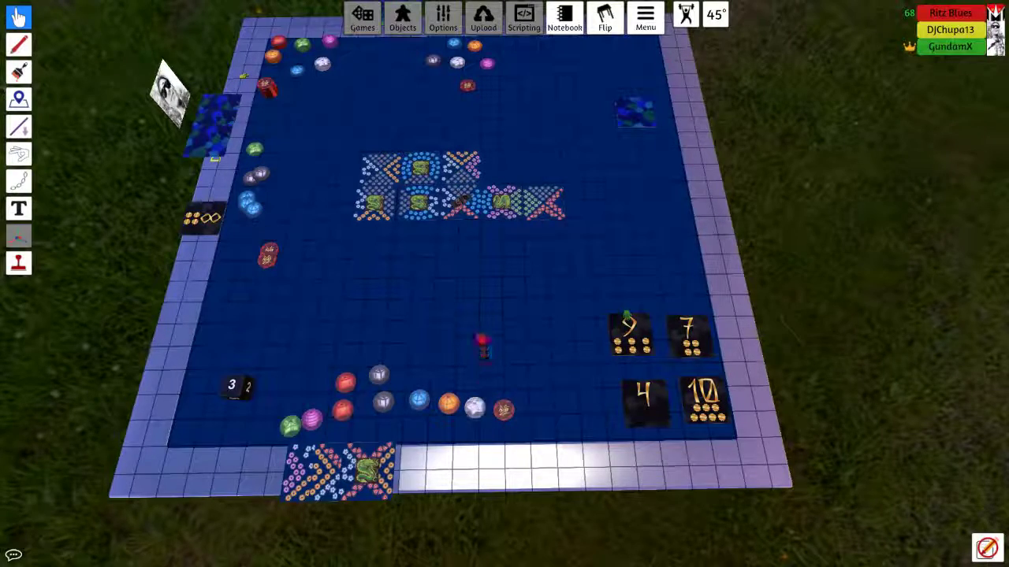
key("w")
key("w")
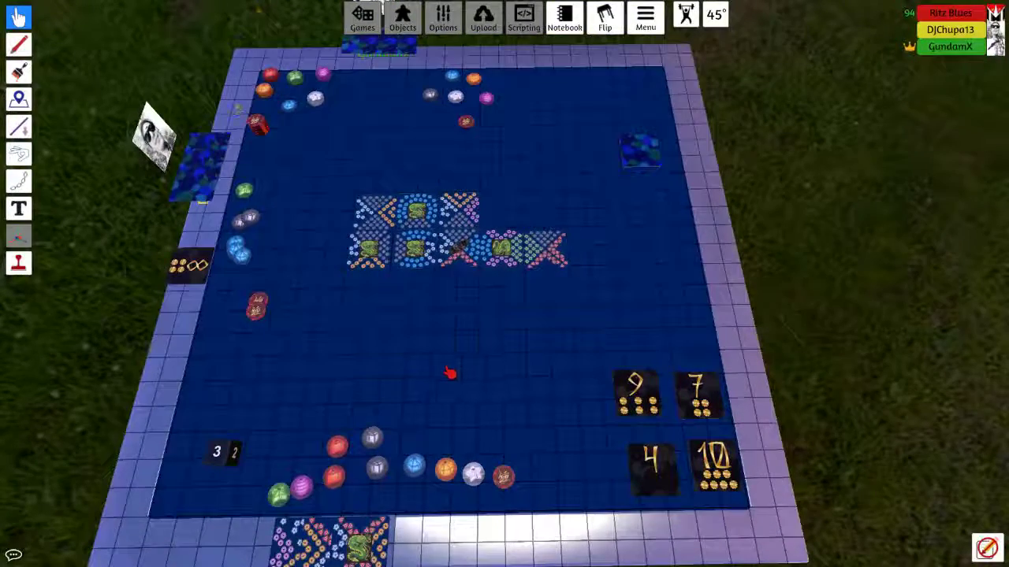
key("w")
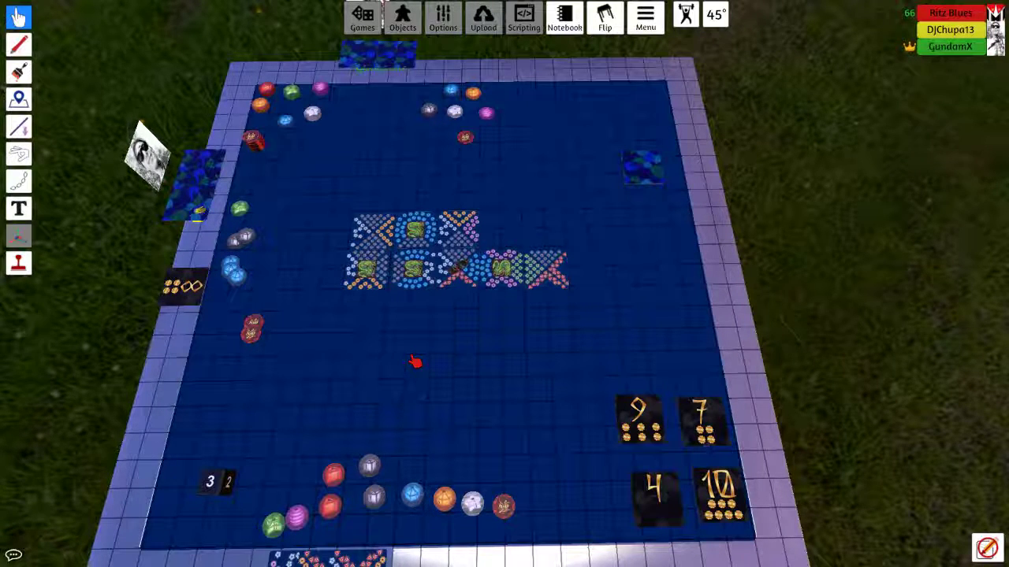
scroll(416, 362, "down", 3)
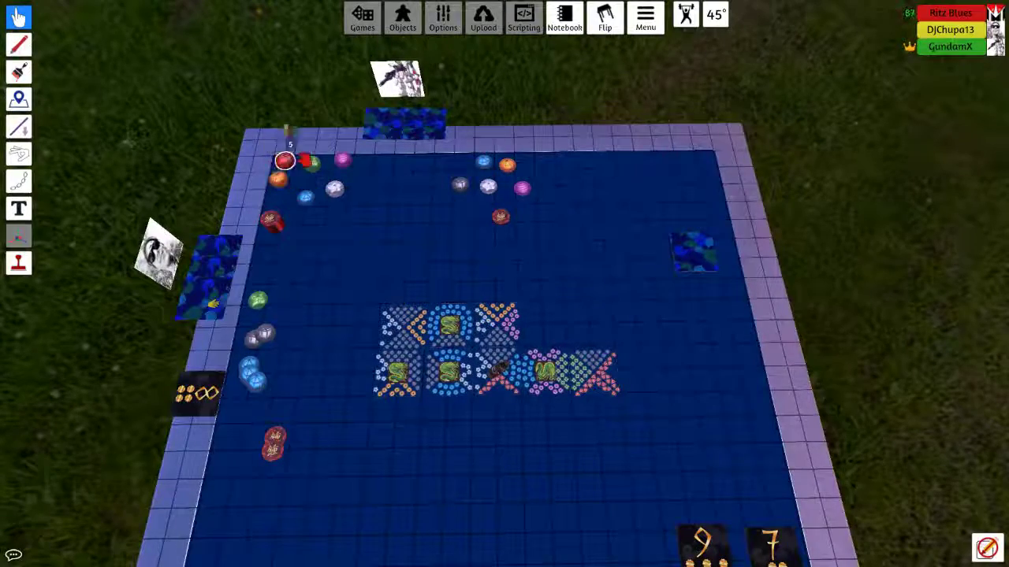
scroll(473, 316, "down", 4)
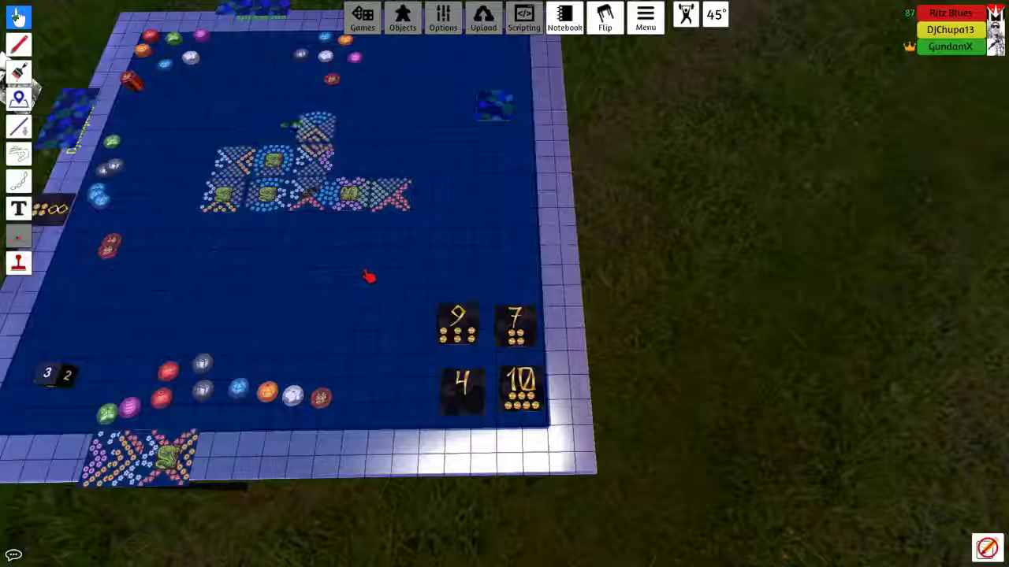
left_click_drag(369, 278, 363, 283)
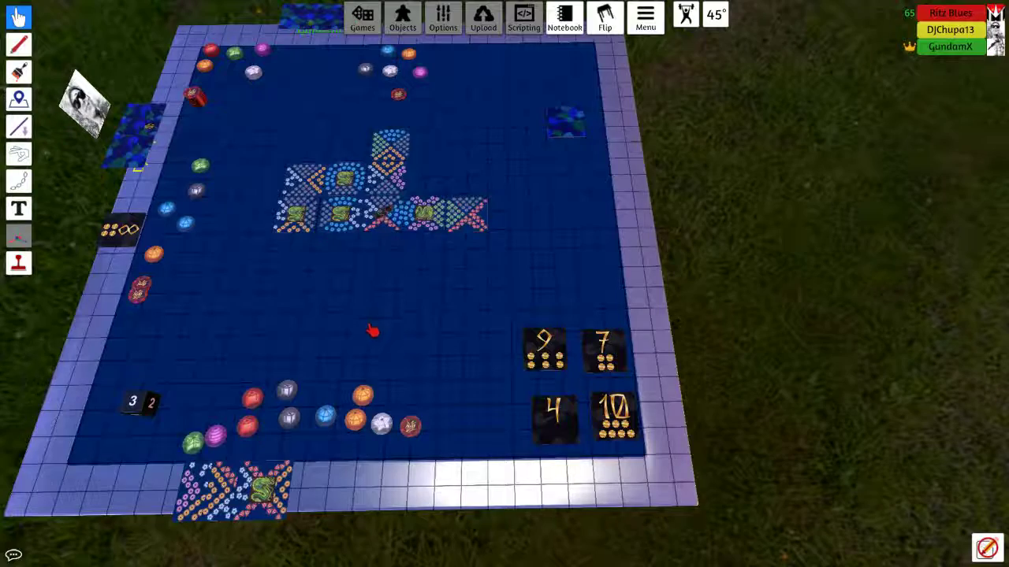
Pan between the near and far table edges to survey the whole board
key("a")
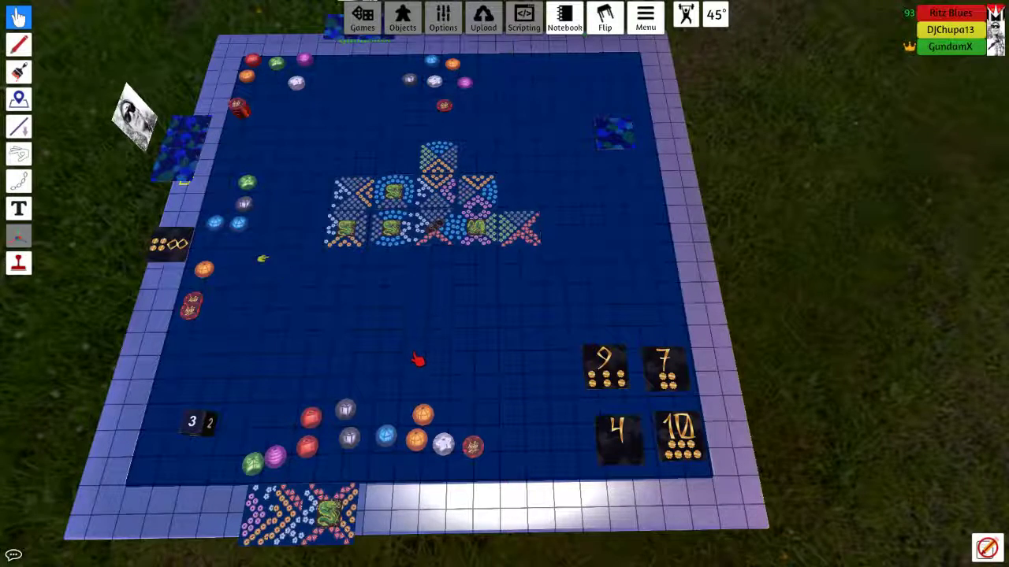
key("s")
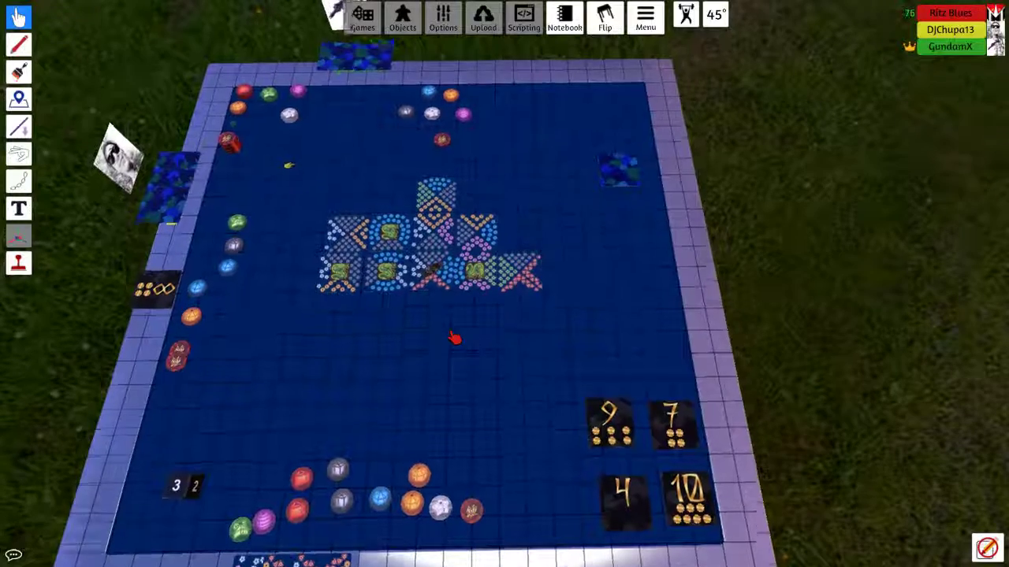
scroll(455, 339, "up", 2)
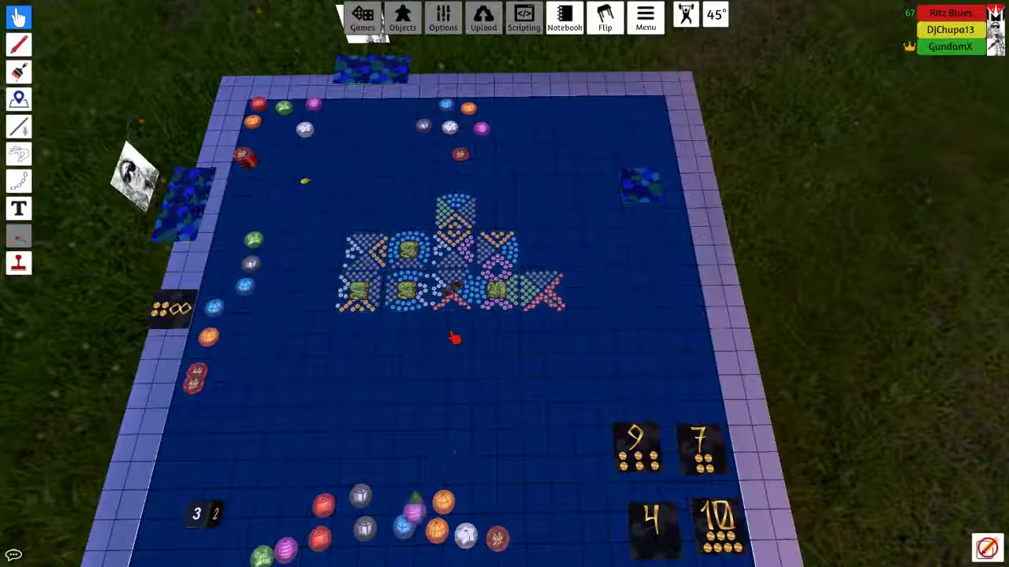
key("w")
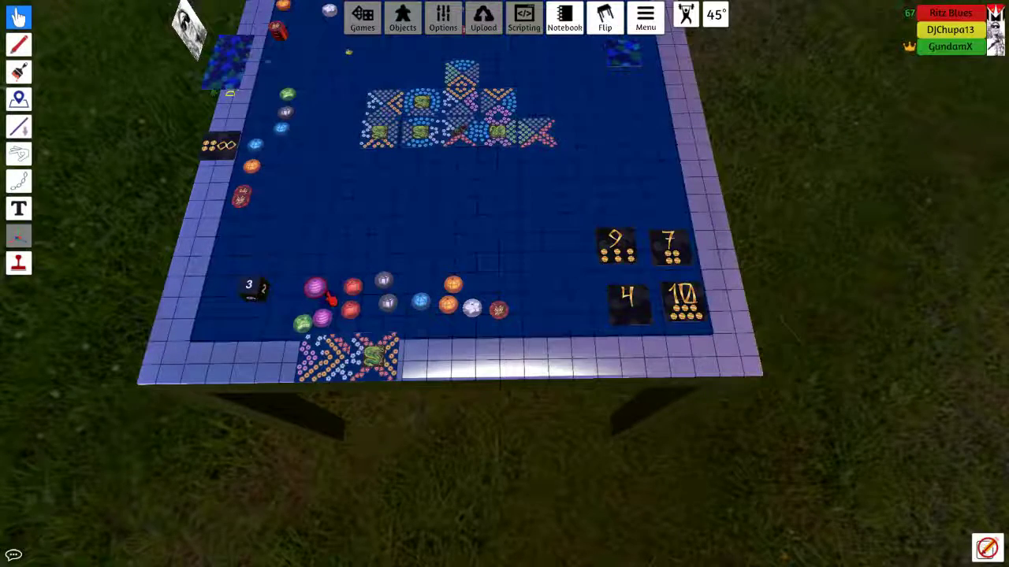
key("s")
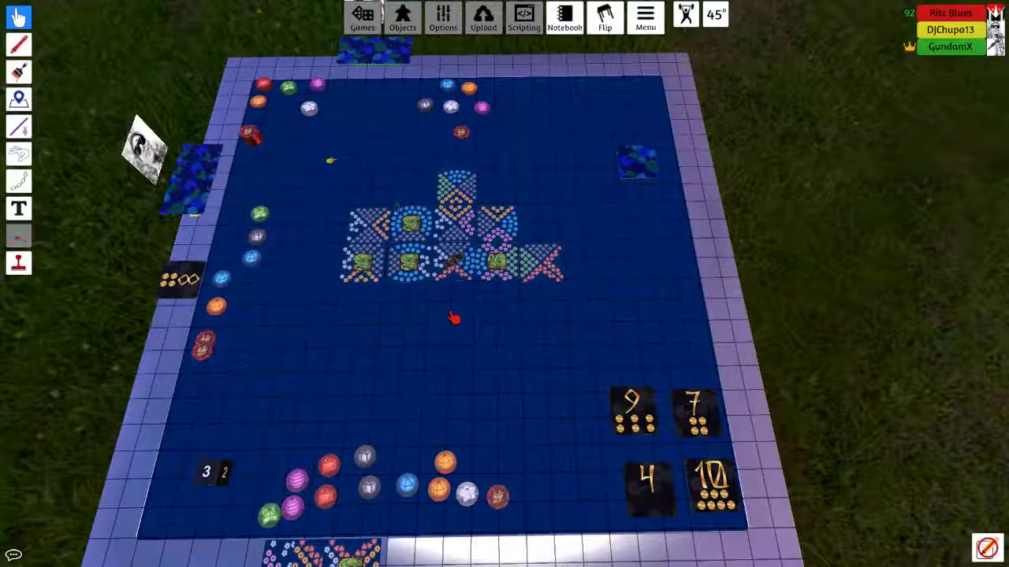
key("s")
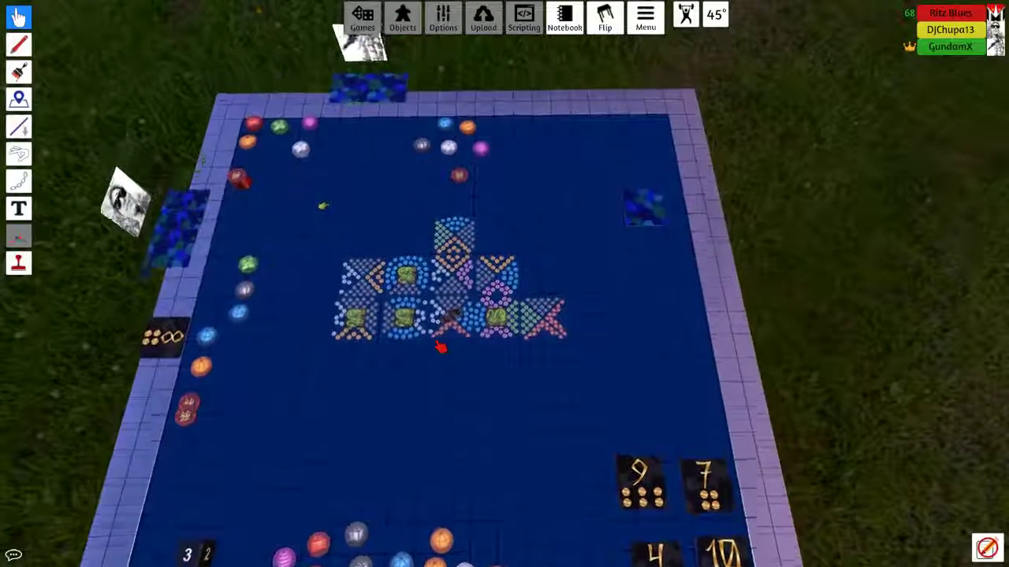
key("w")
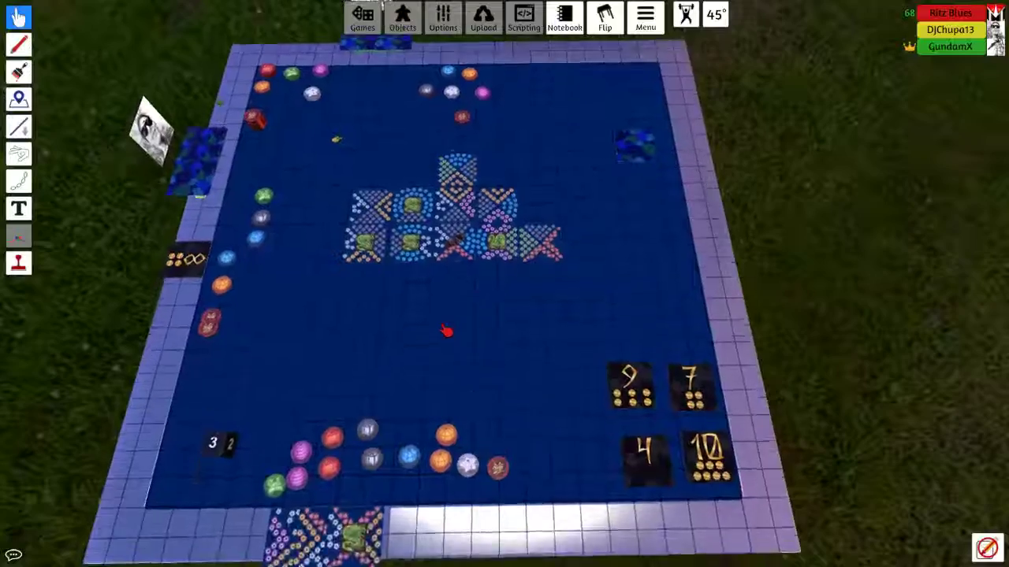
key("w")
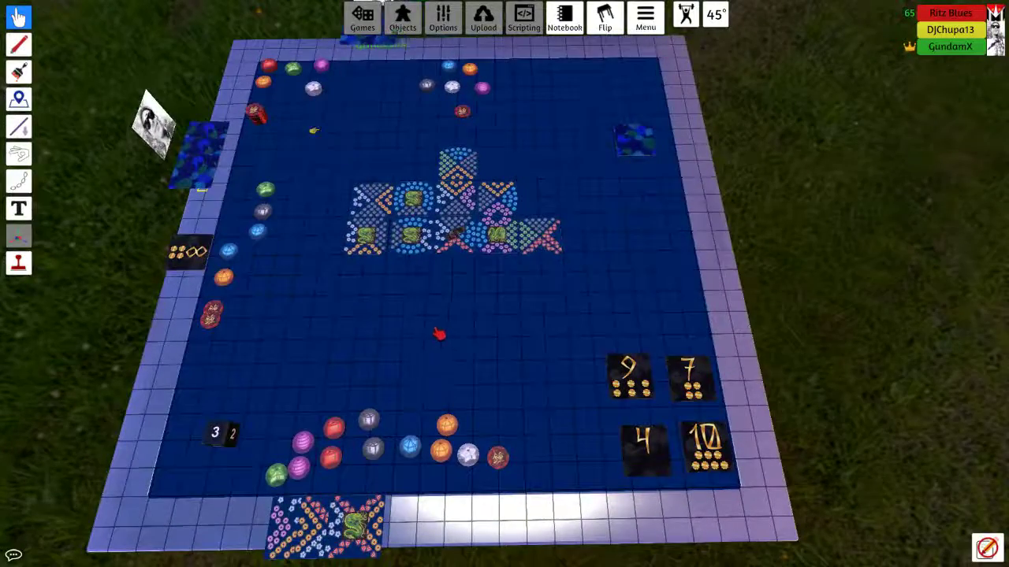
key("s")
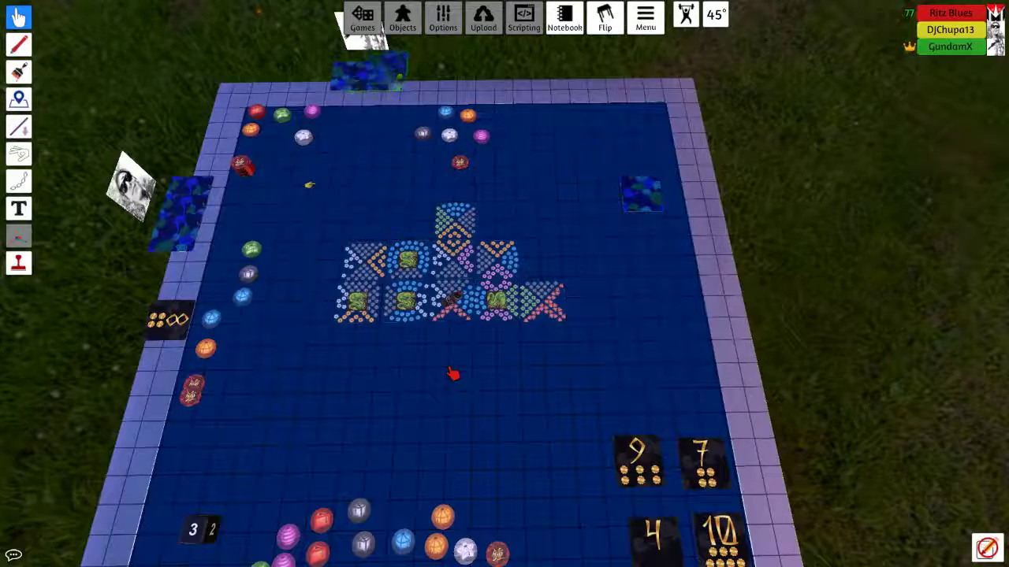
Move a white lantern card out of the hand onto the table
key("w")
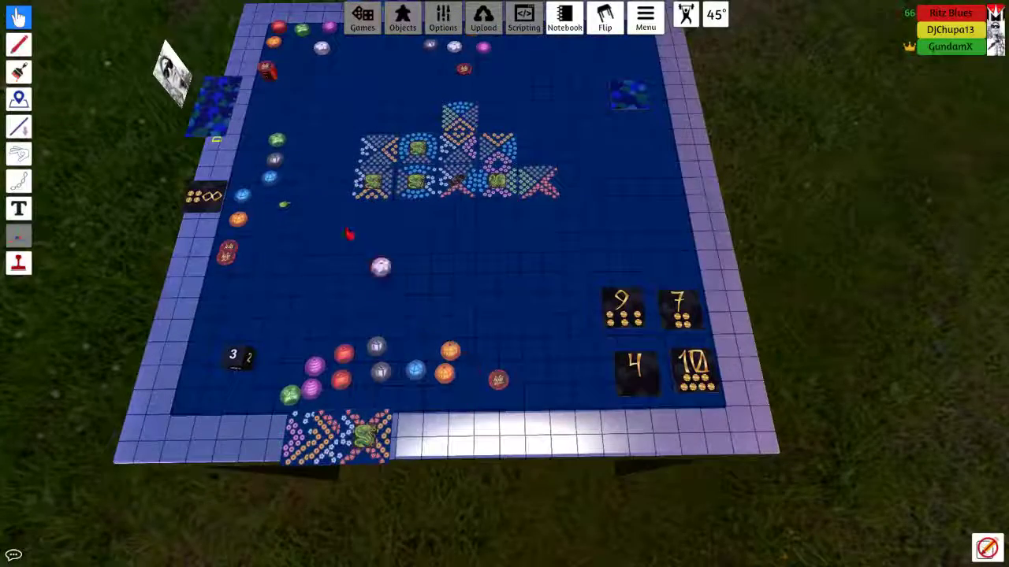
left_click_drag(470, 381, 368, 260)
key("s")
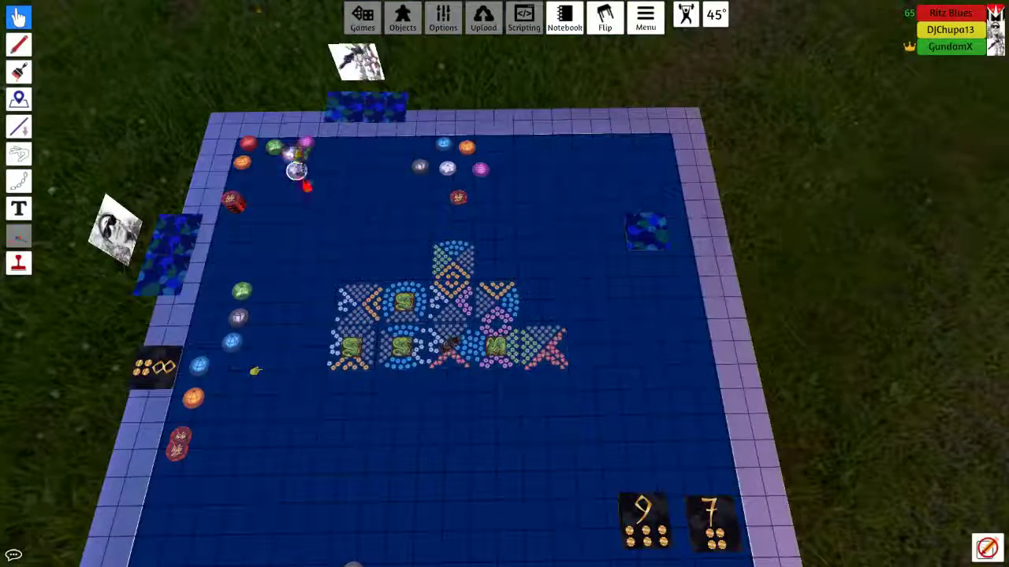
key("w")
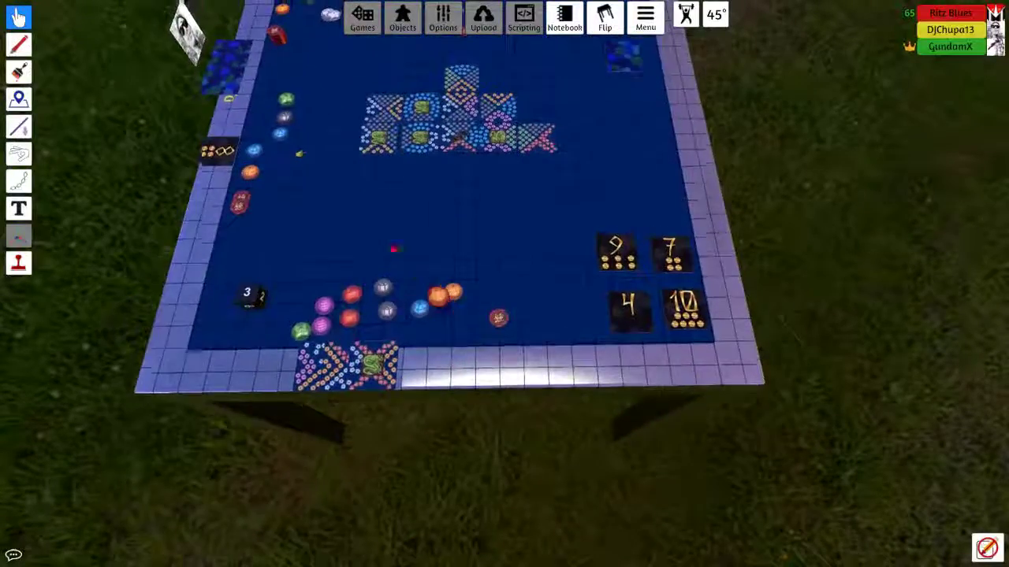
key("s")
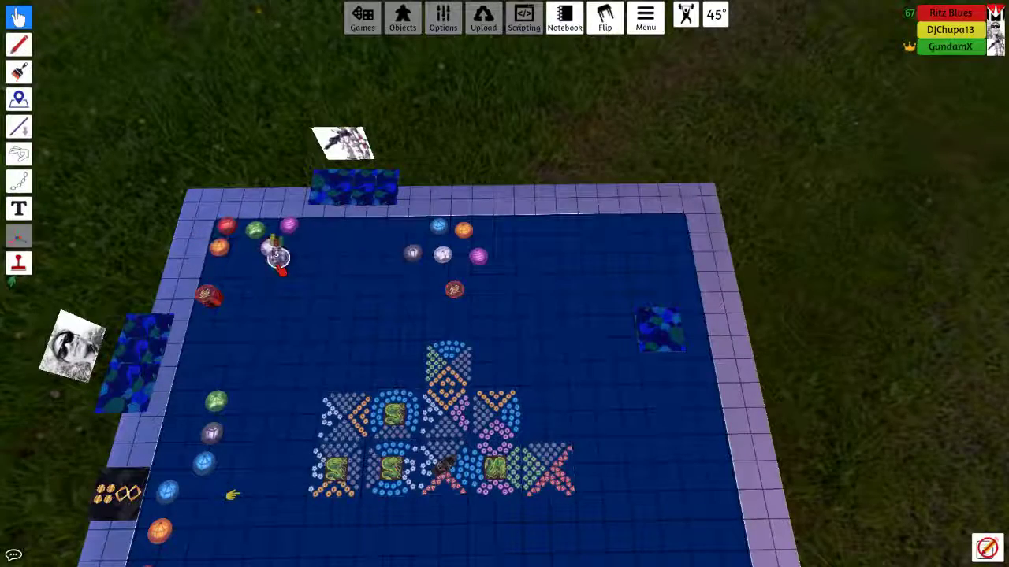
Pan back and forth between the table's top and bottom edges to view the honor cards
key("w")
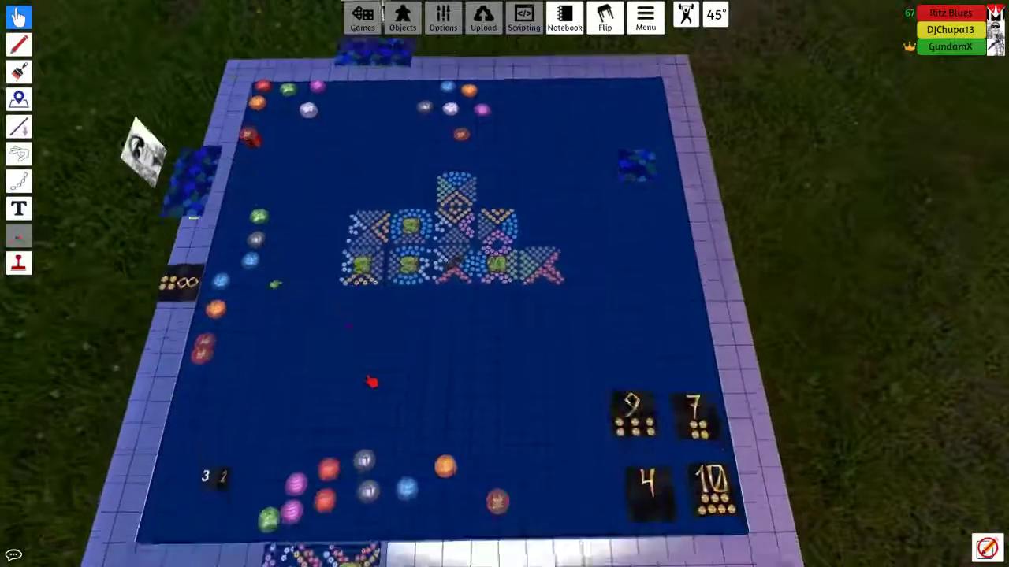
key("w")
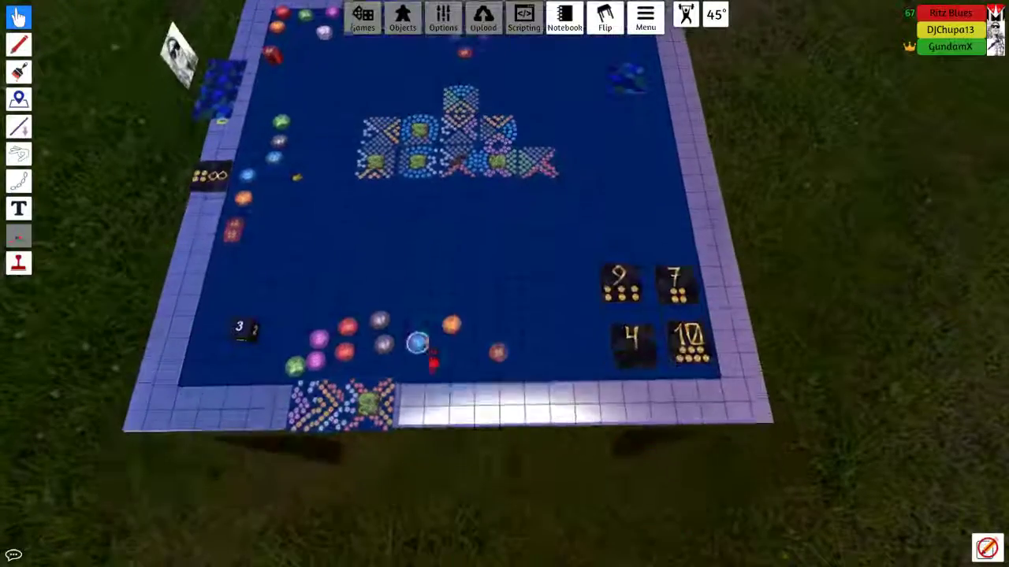
key("s")
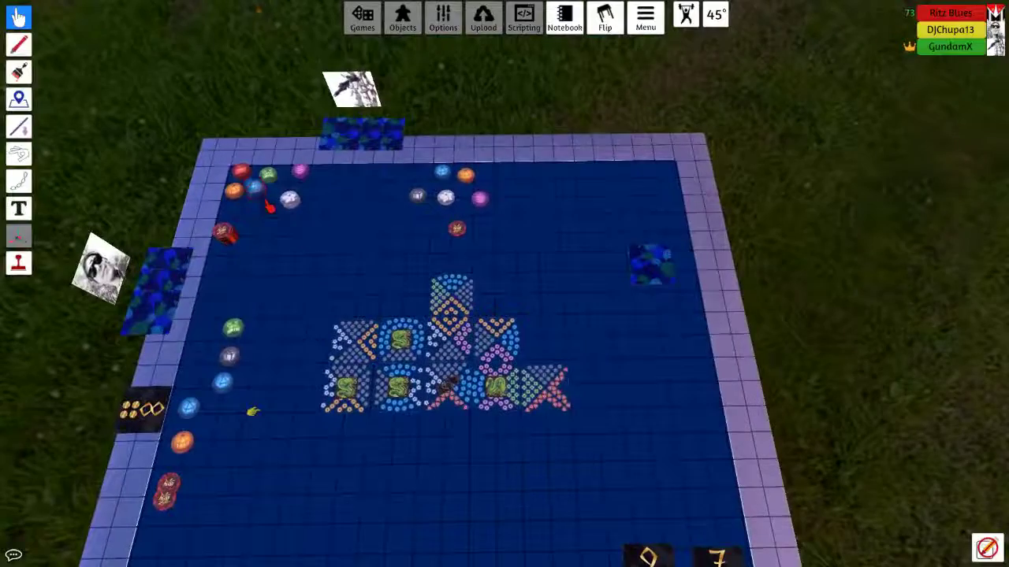
key("w")
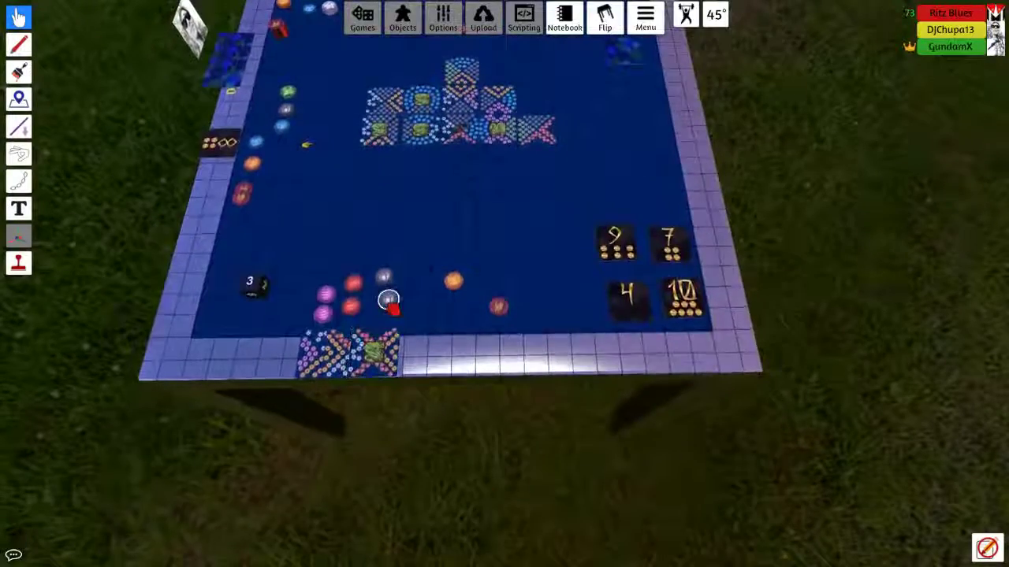
key("s")
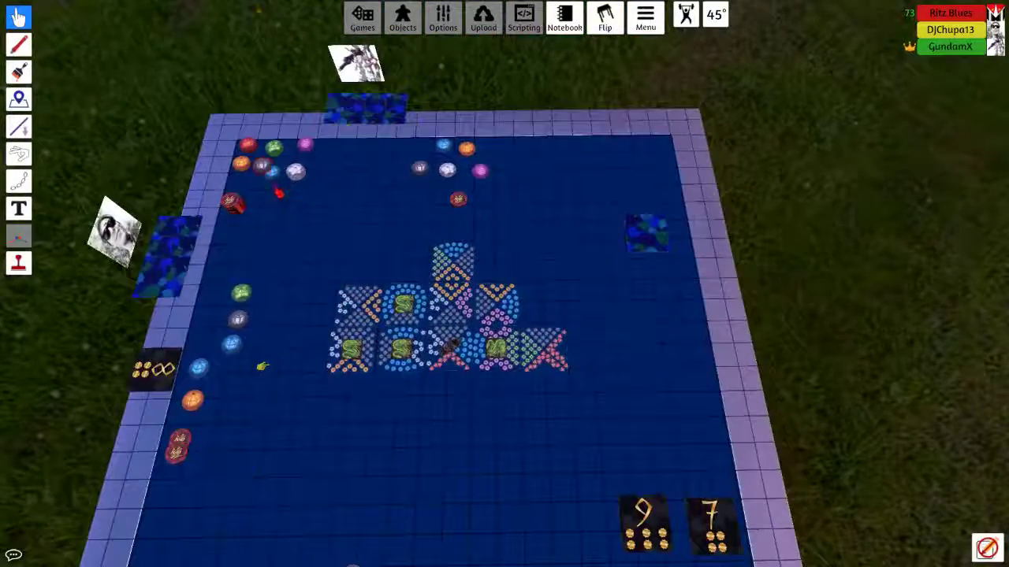
key("w")
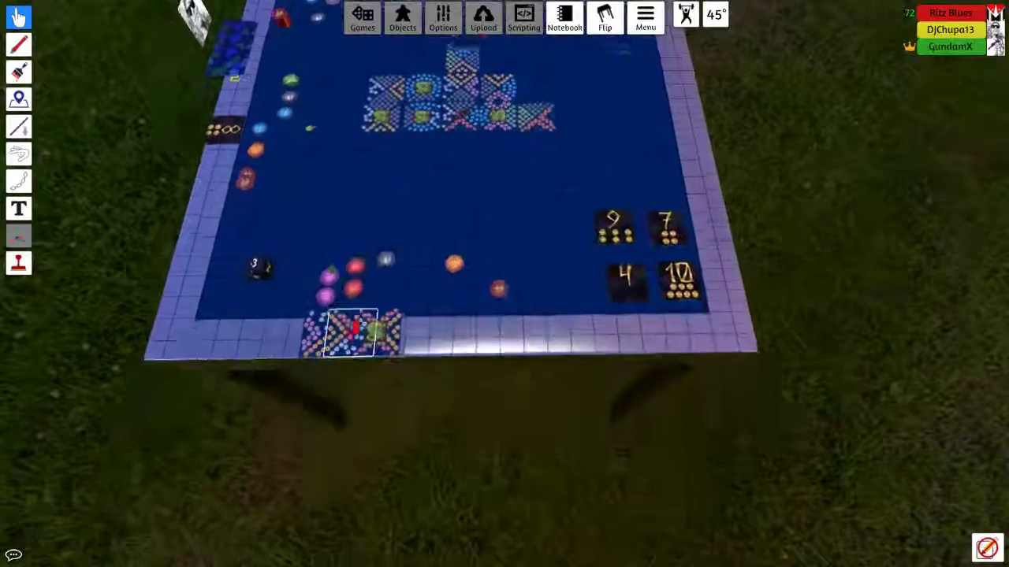
key("s")
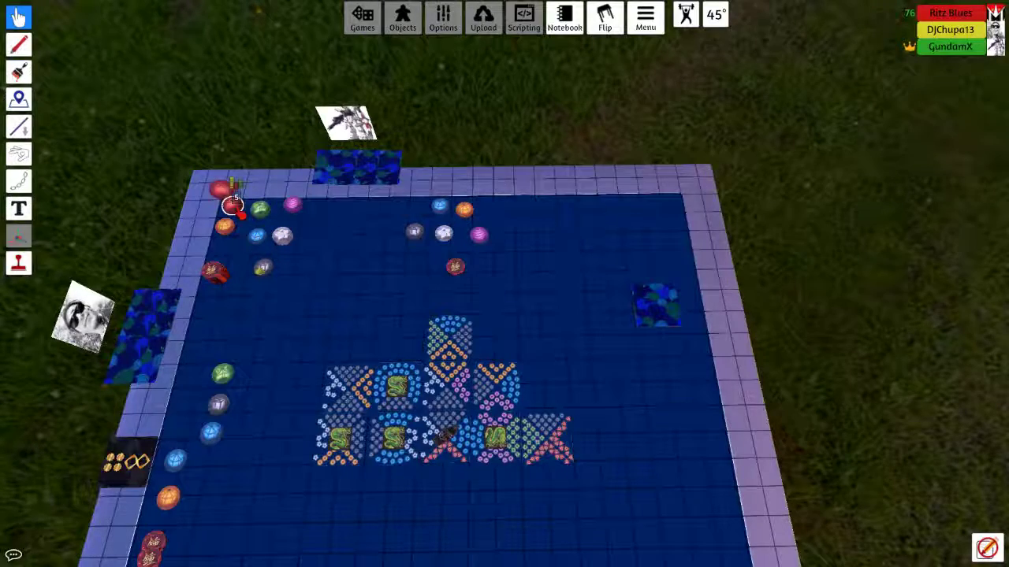
key("s")
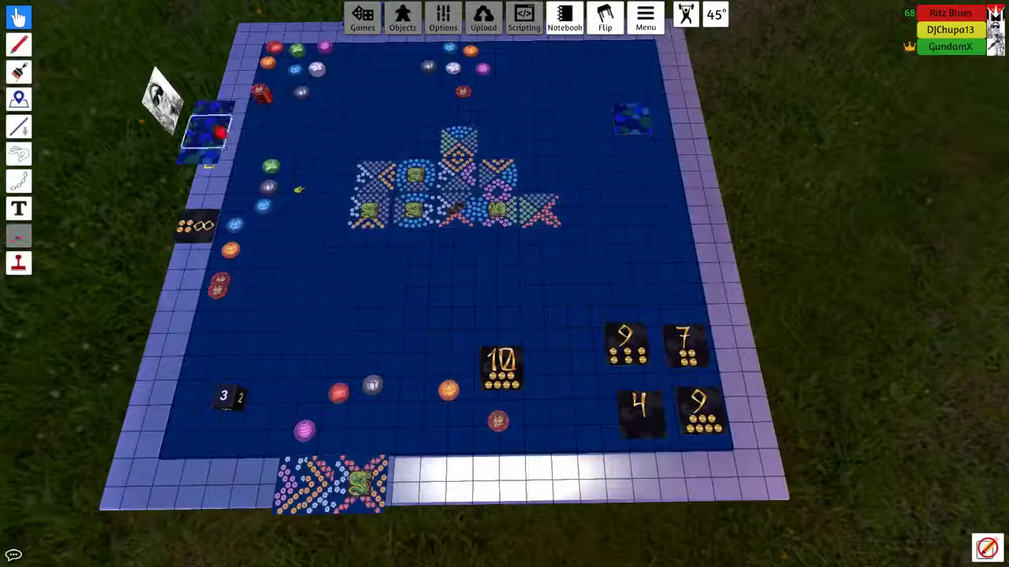
key("w")
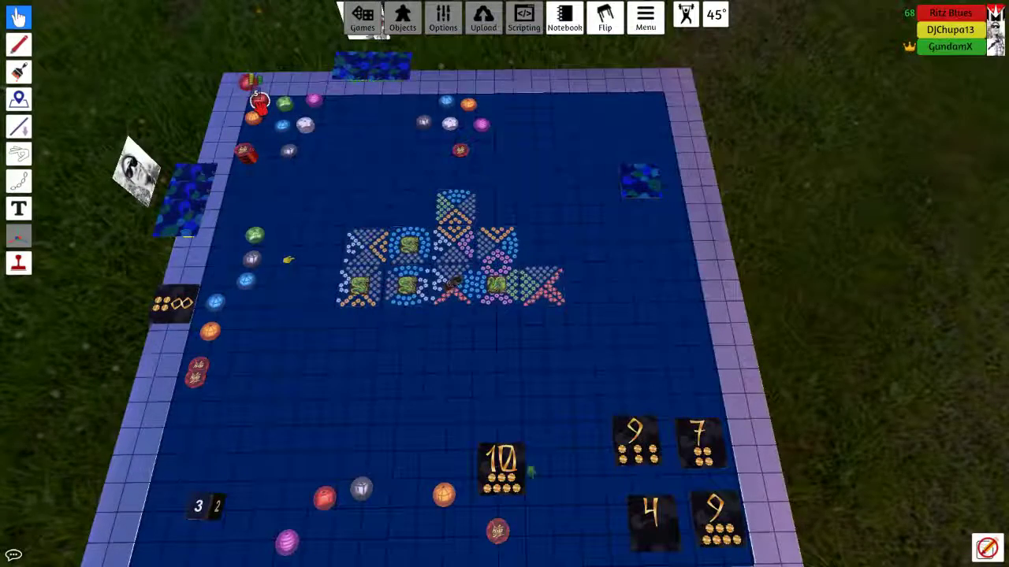
key("w")
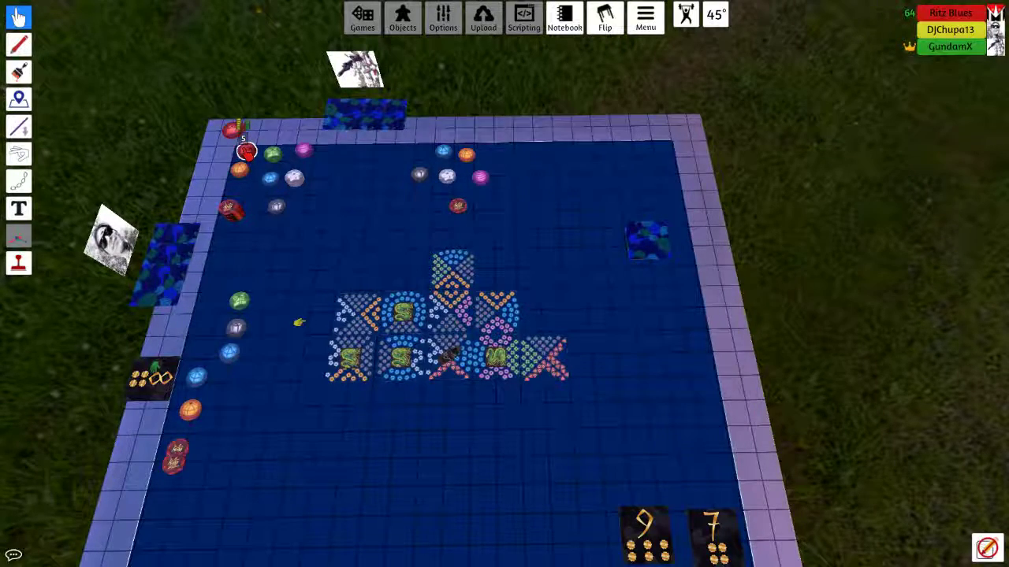
key("s")
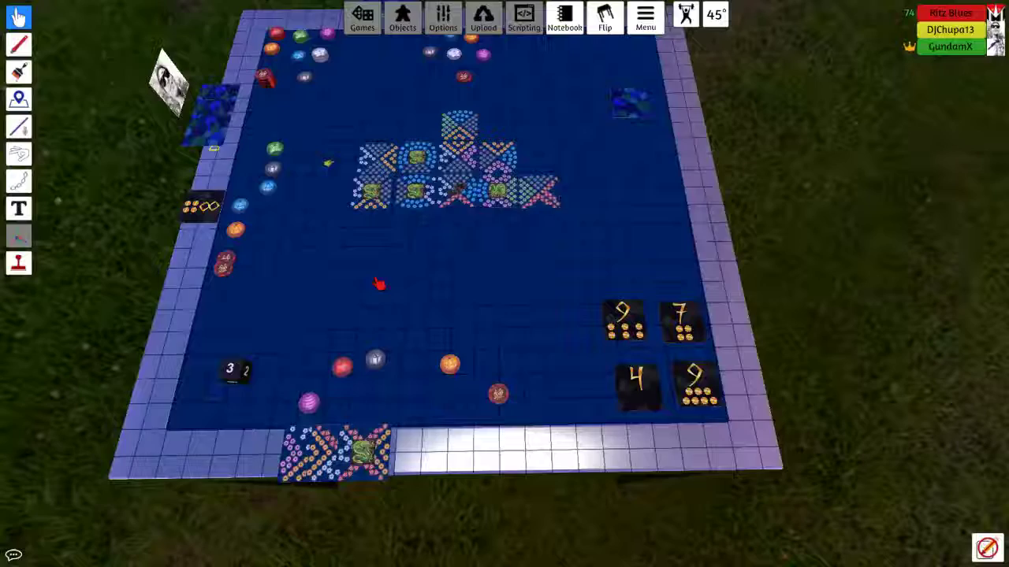
key("s")
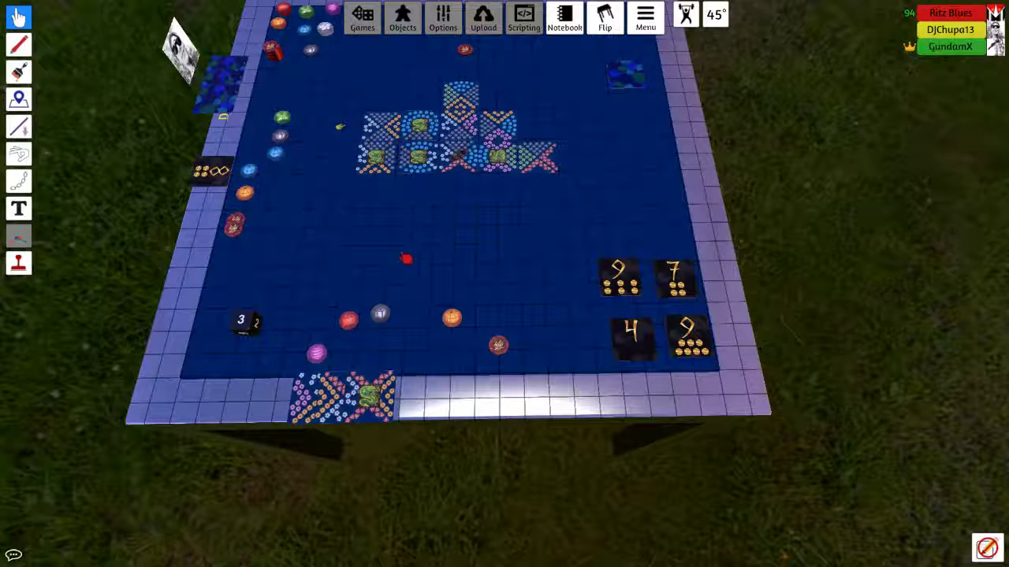
Place the 10 honor card beside the 3/2 dice and shift the patterned lake tile right
left_click_drag(357, 232, 388, 398)
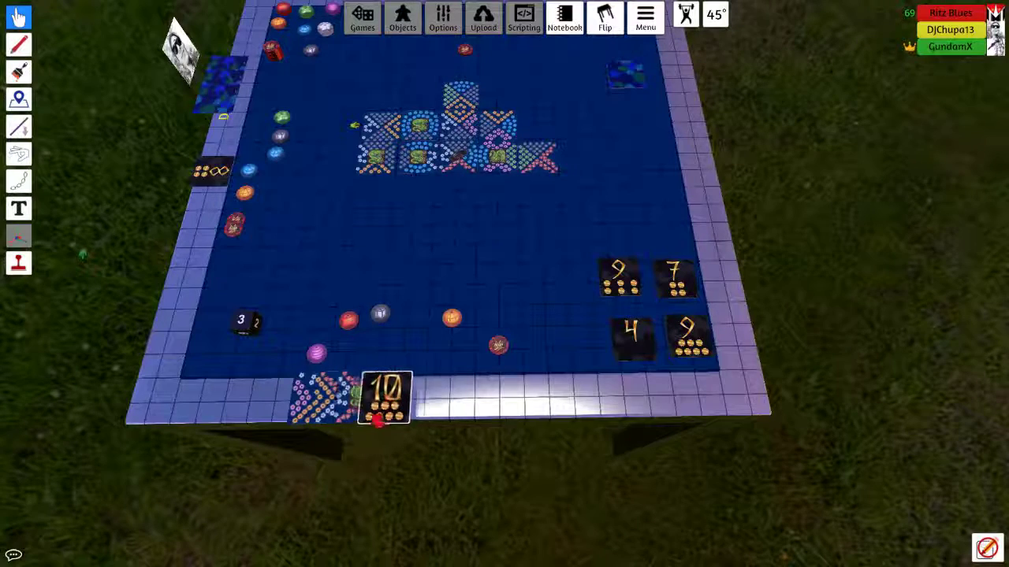
left_click_drag(370, 394, 381, 378)
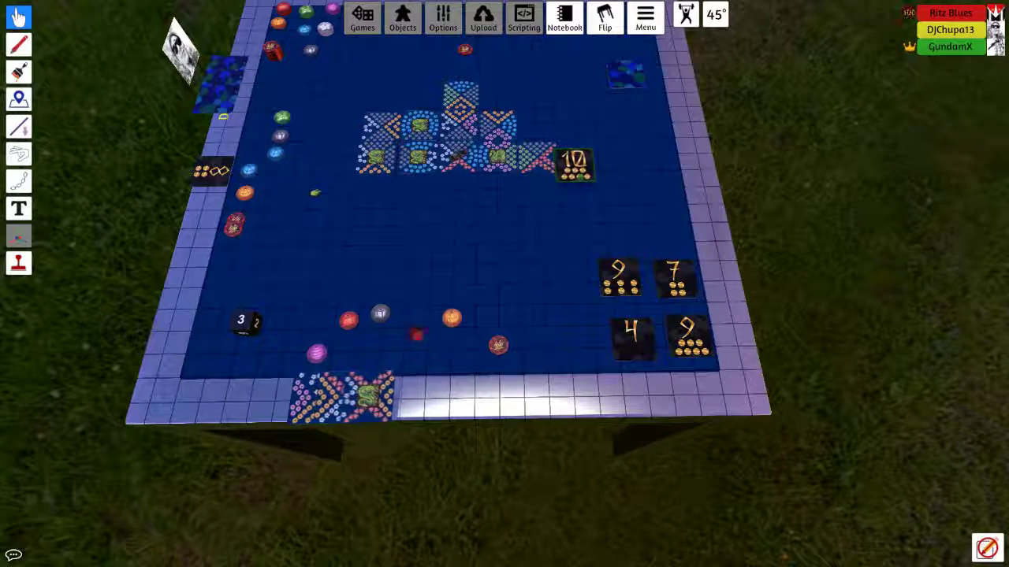
key("f")
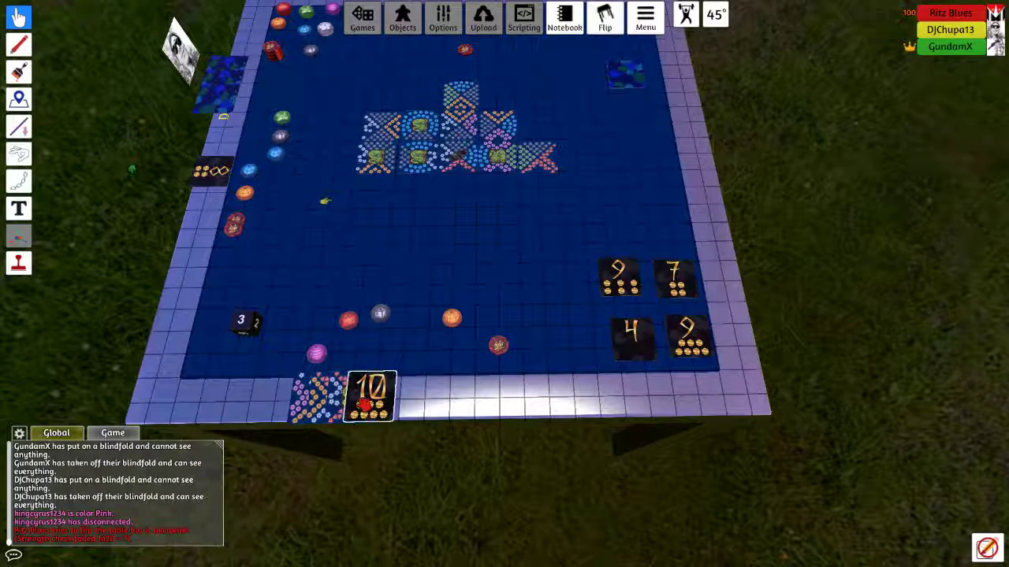
left_click_drag(370, 390, 513, 307)
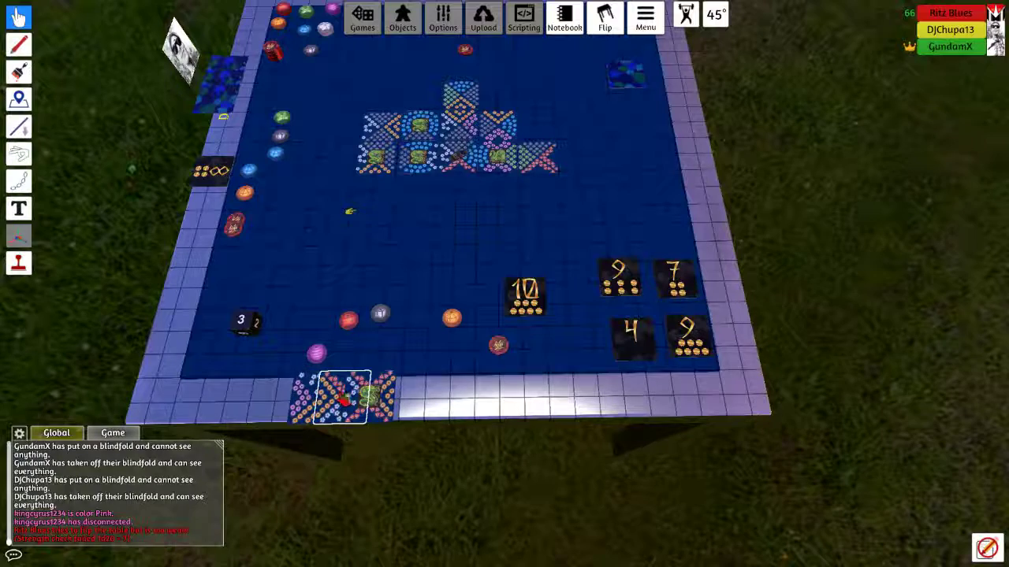
left_click_drag(346, 394, 366, 398)
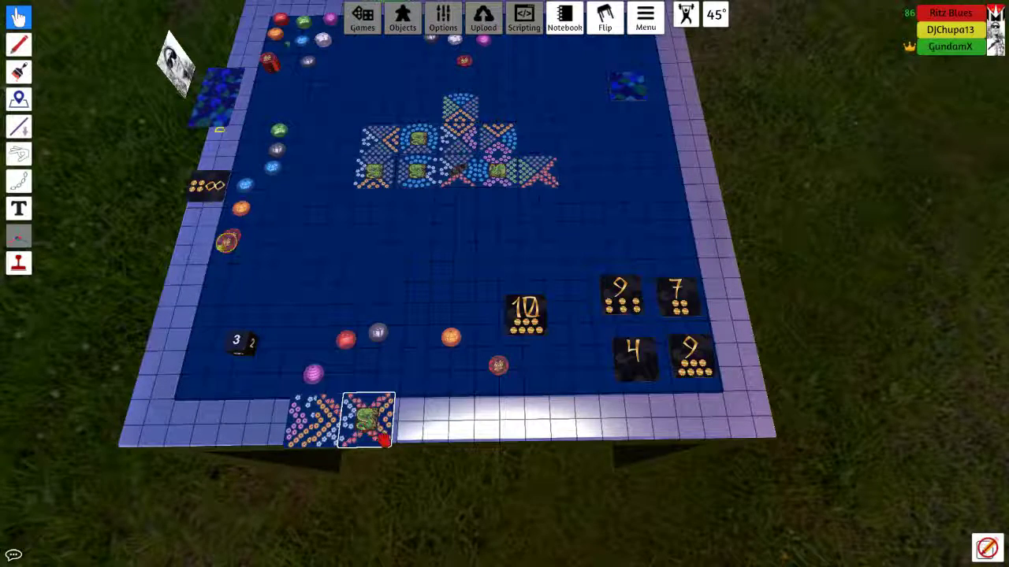
left_click_drag(334, 426, 365, 421)
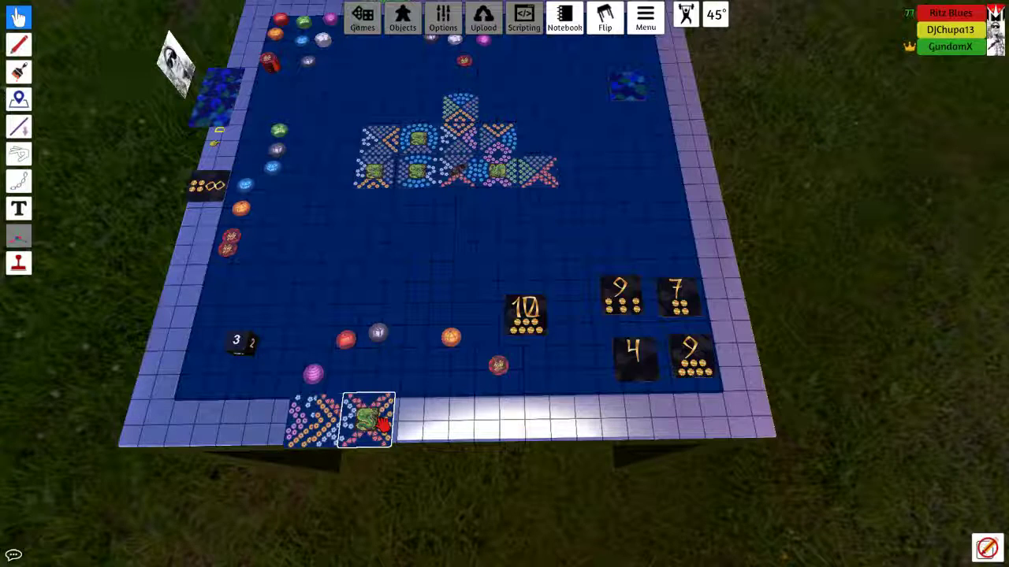
left_click_drag(524, 311, 252, 379)
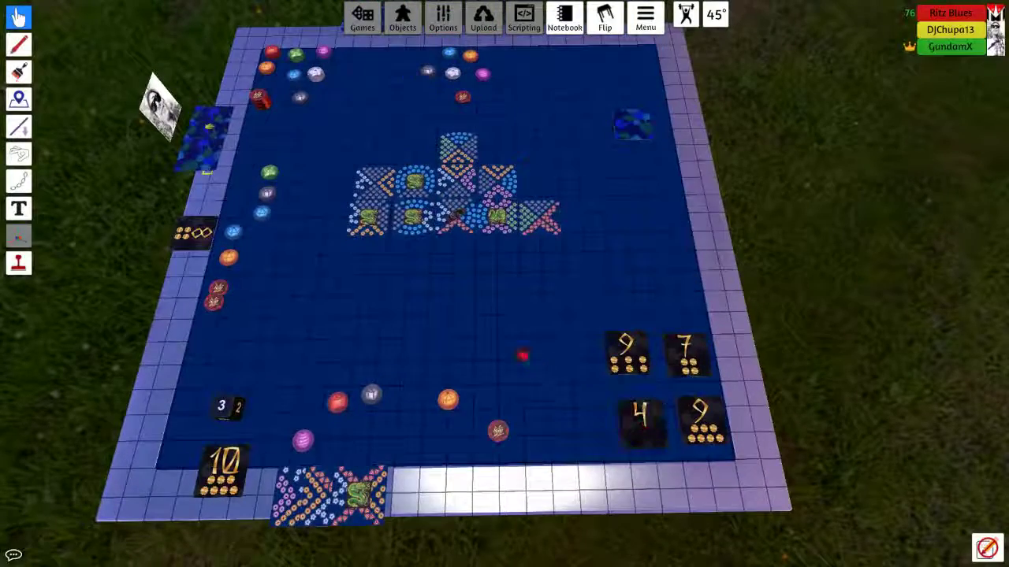
scroll(518, 380, "up", 3)
scroll(454, 384, "down", 2)
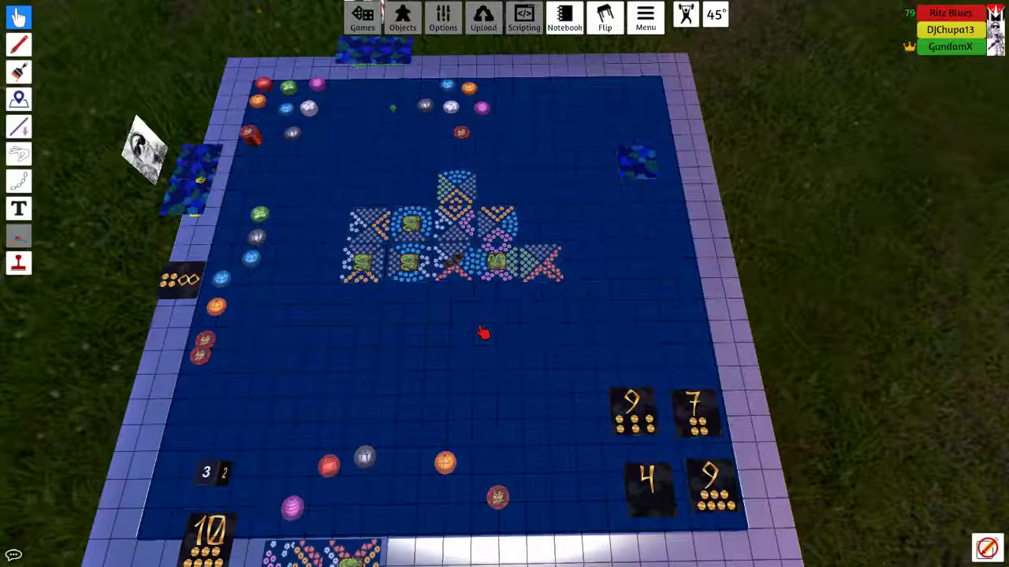
Preview the bottom-left dragon lake tile magnified with Alt
key("s")
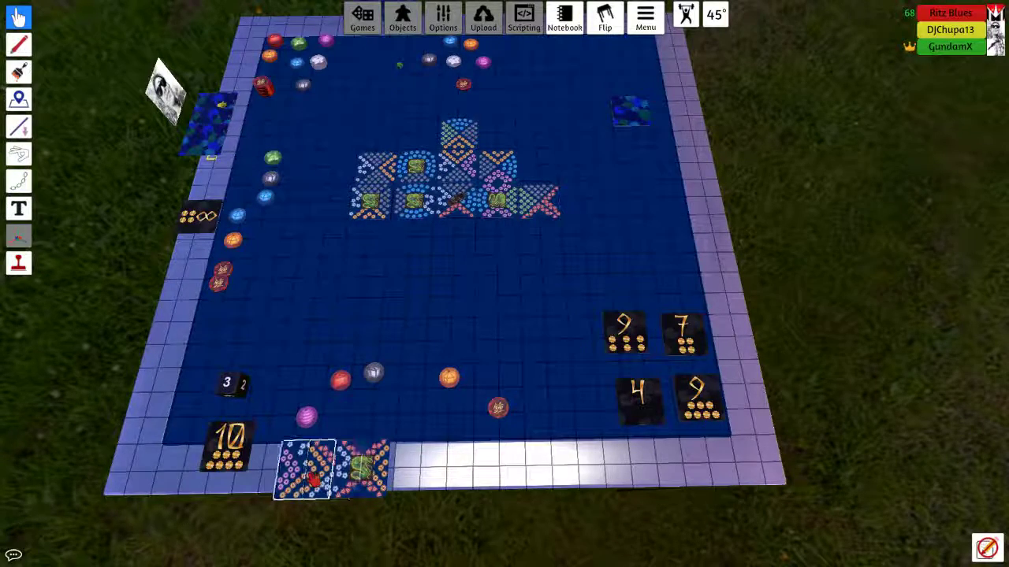
key("w")
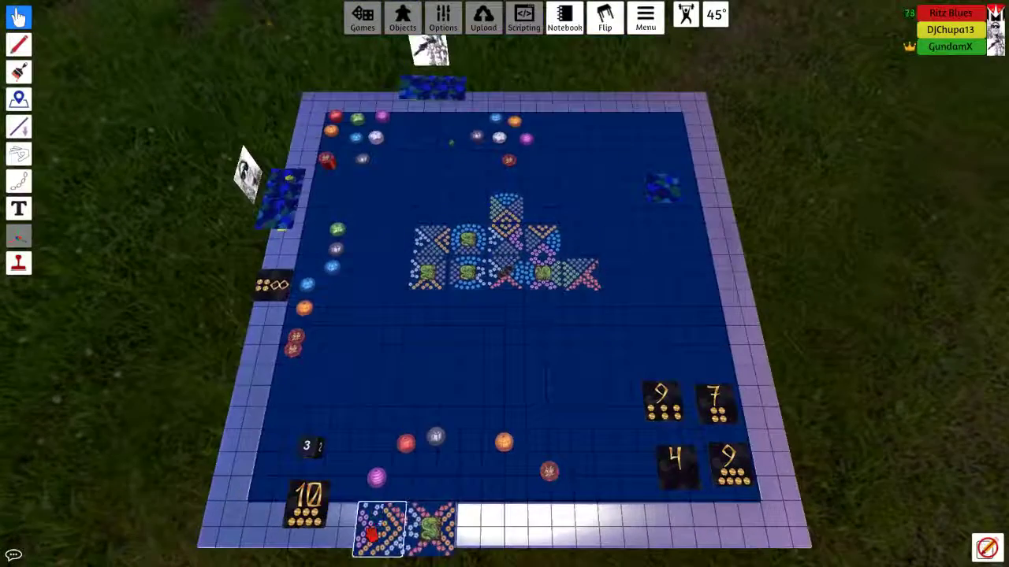
key("alt")
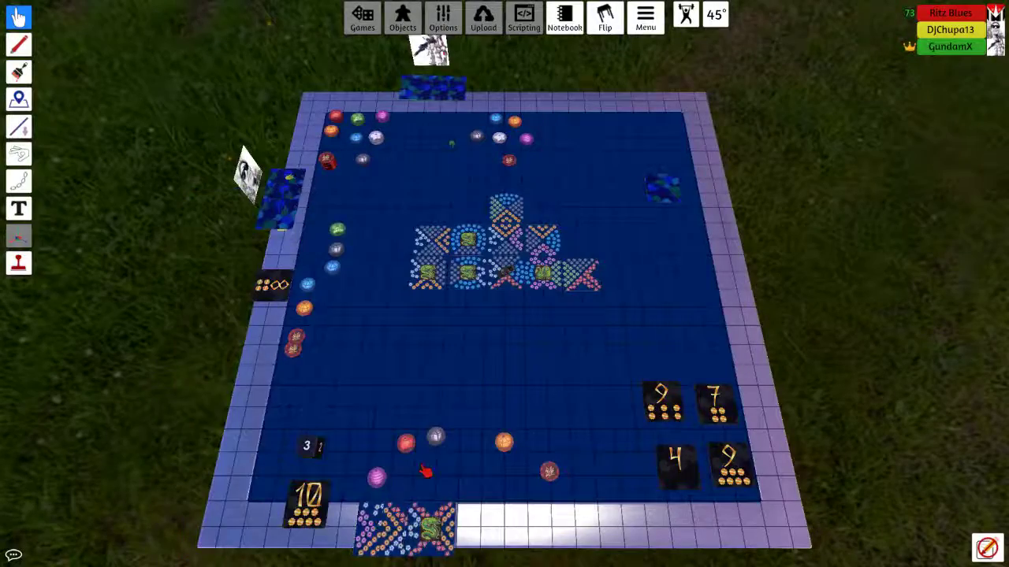
scroll(409, 520, "up", 4)
key("alt")
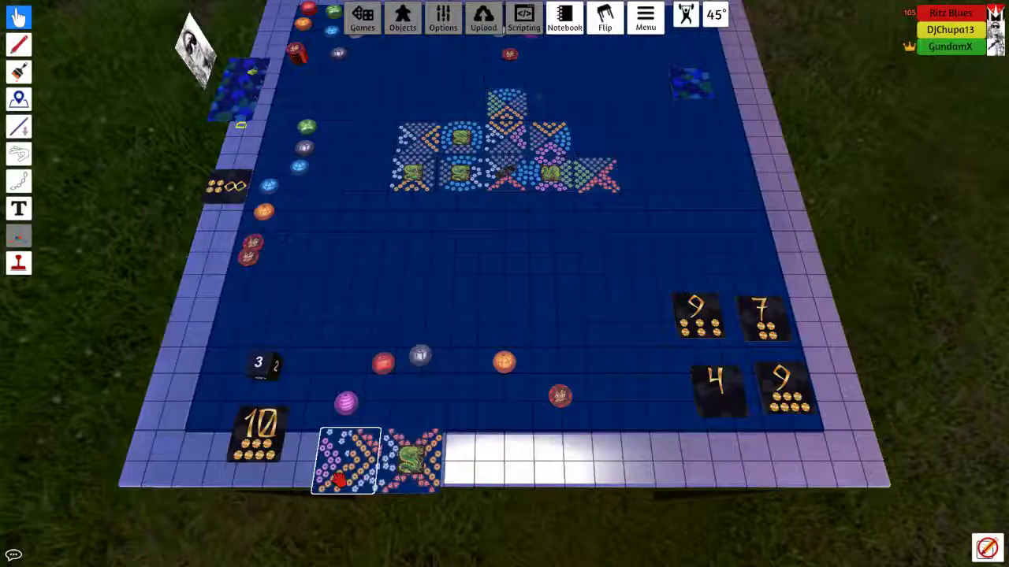
scroll(377, 473, "up", 5)
scroll(473, 441, "down", 5)
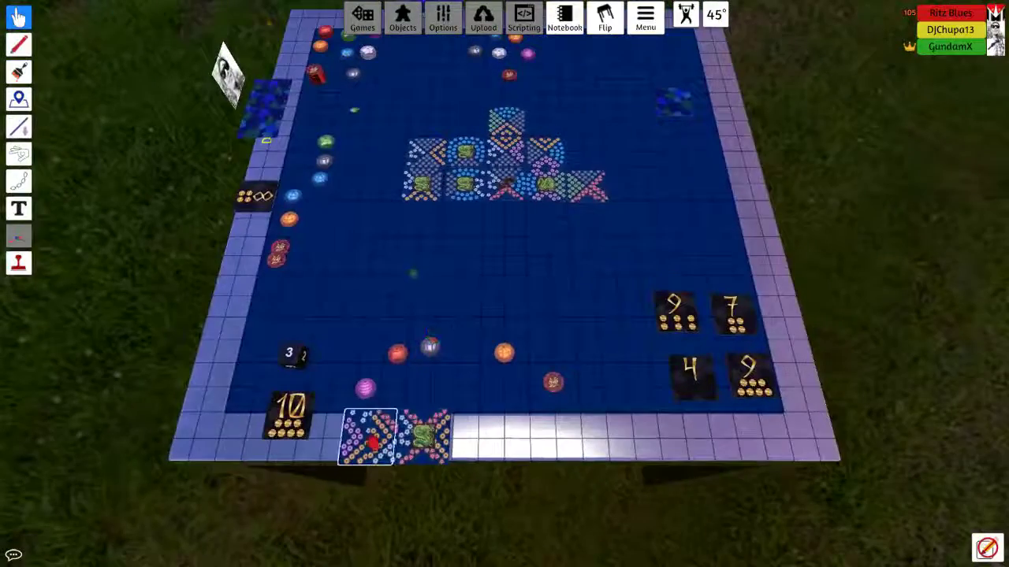
key("alt")
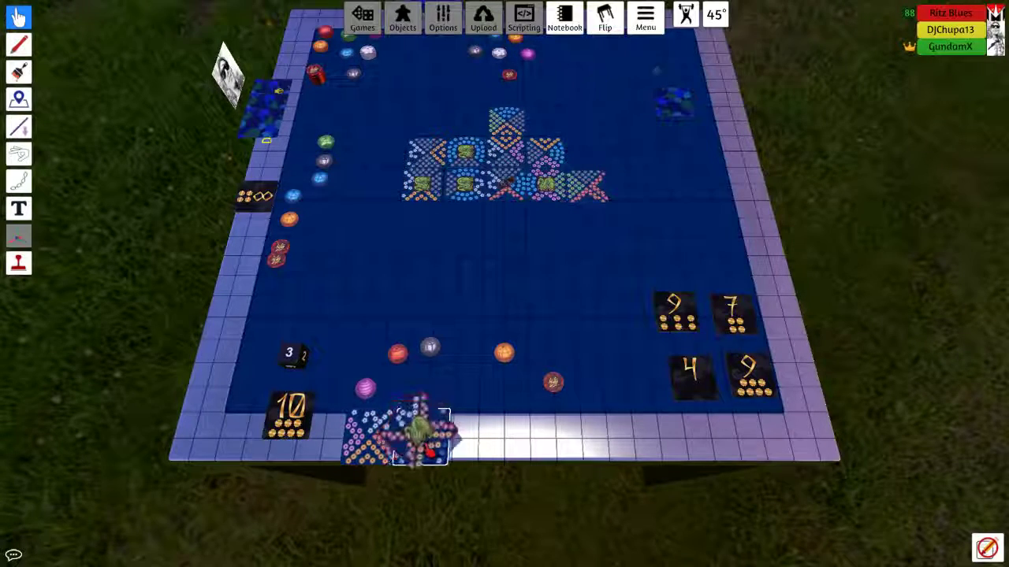
Rotate and move the lake tile, then bring a red lantern token near the bottom
left_click_drag(430, 445, 422, 437)
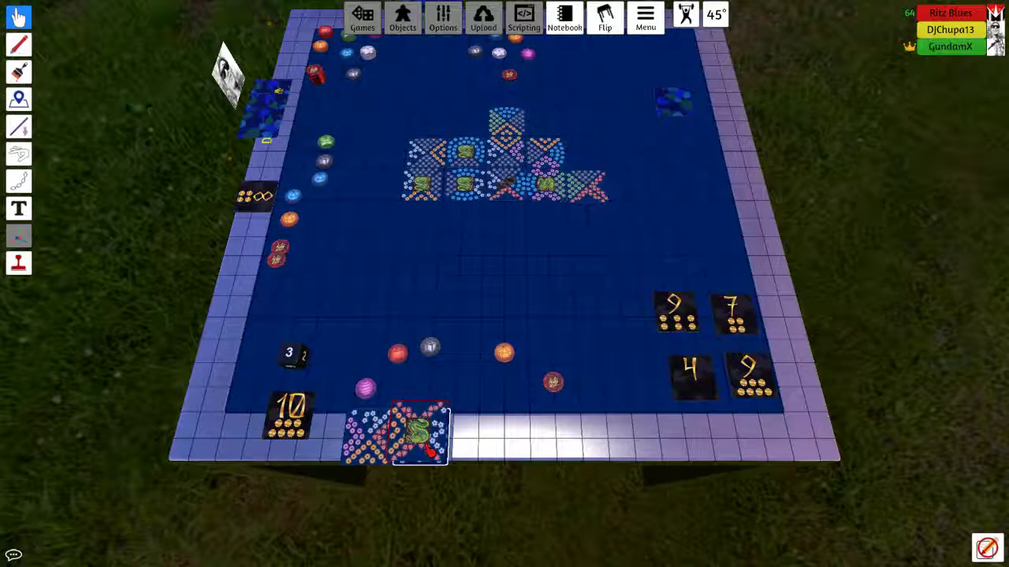
mouse_move(431, 451)
left_mouse_down()
mouse_move(356, 441)
mouse_move(364, 457)
mouse_move(347, 442)
mouse_move(353, 451)
left_mouse_up()
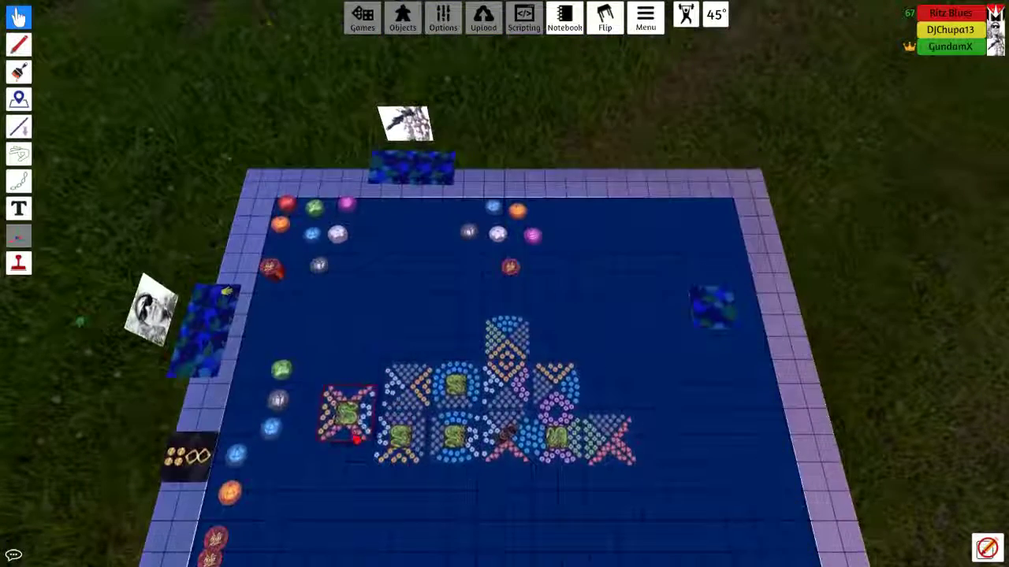
scroll(463, 432, "down", 3)
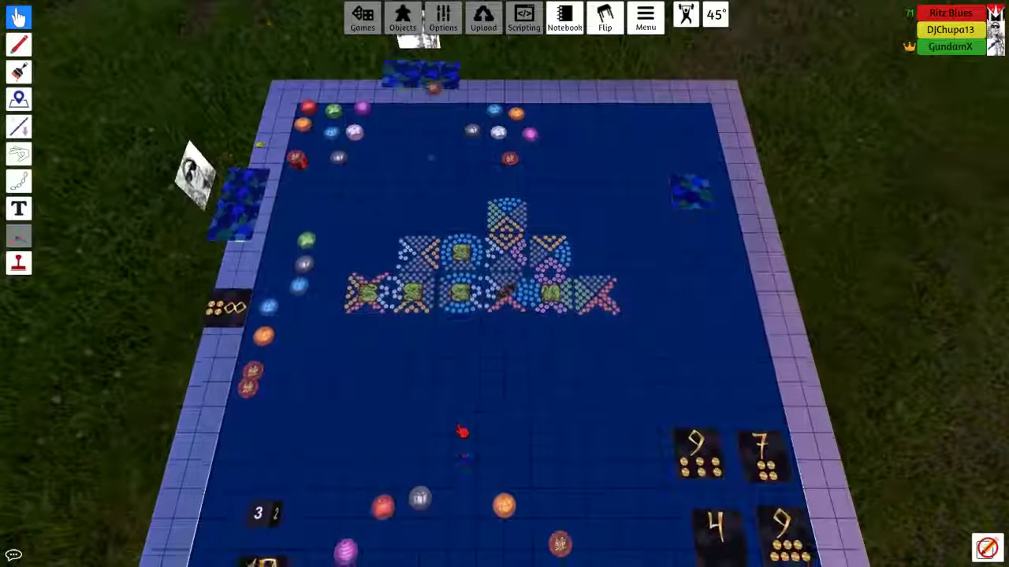
scroll(462, 432, "down", 2)
mouse_move(394, 347)
left_mouse_down()
mouse_move(394, 366)
mouse_move(560, 516)
left_mouse_up()
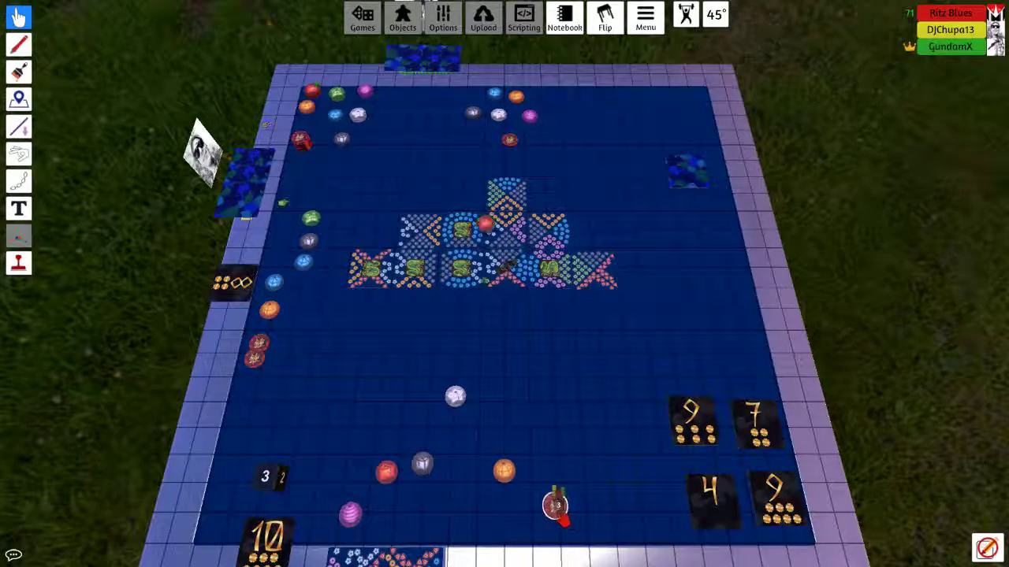
left_click_drag(425, 426, 392, 439)
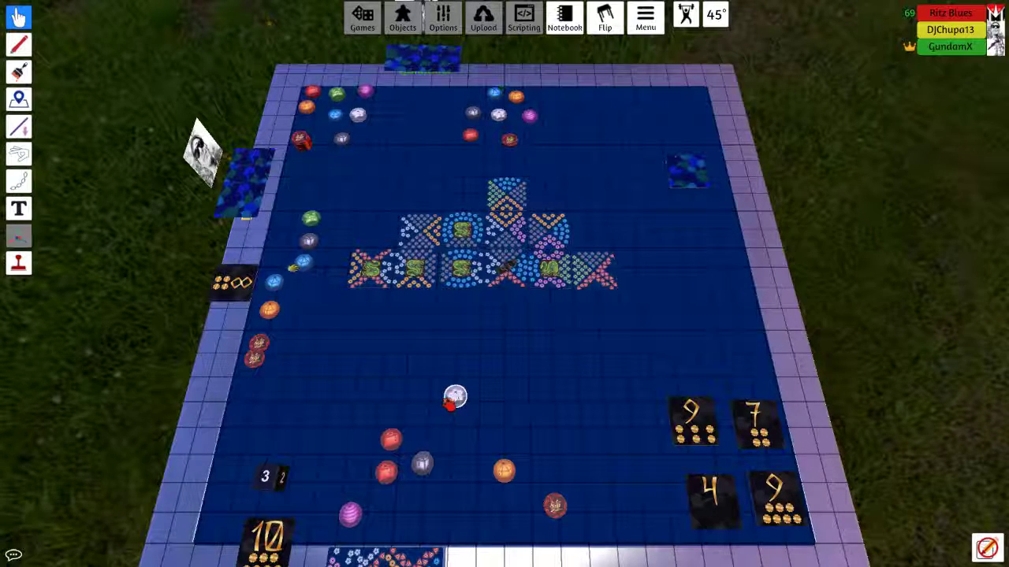
Line up the white, orange and red tokens along the bottom edge and move the small 3 card
left_click_drag(455, 395, 458, 466)
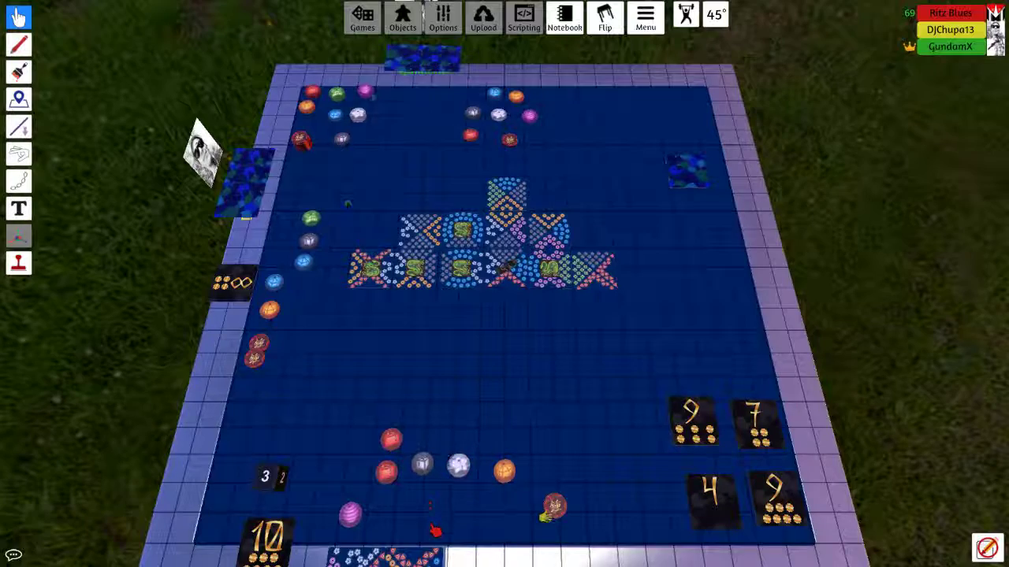
scroll(481, 536, "down", 2)
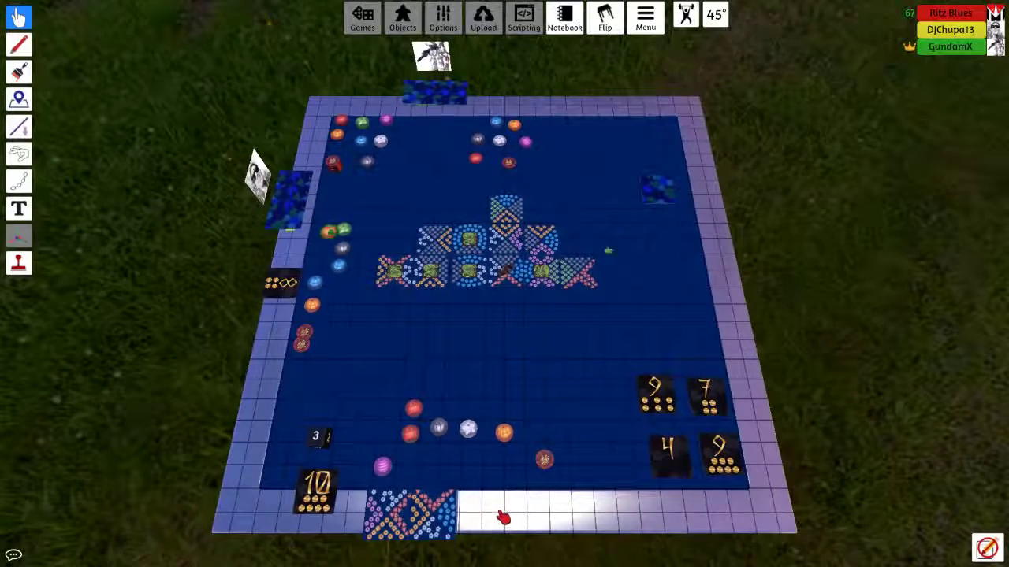
scroll(503, 518, "down", 1)
left_click_drag(498, 404, 504, 432)
mouse_move(468, 399)
left_mouse_down()
mouse_move(470, 427)
mouse_move(416, 432)
left_mouse_up()
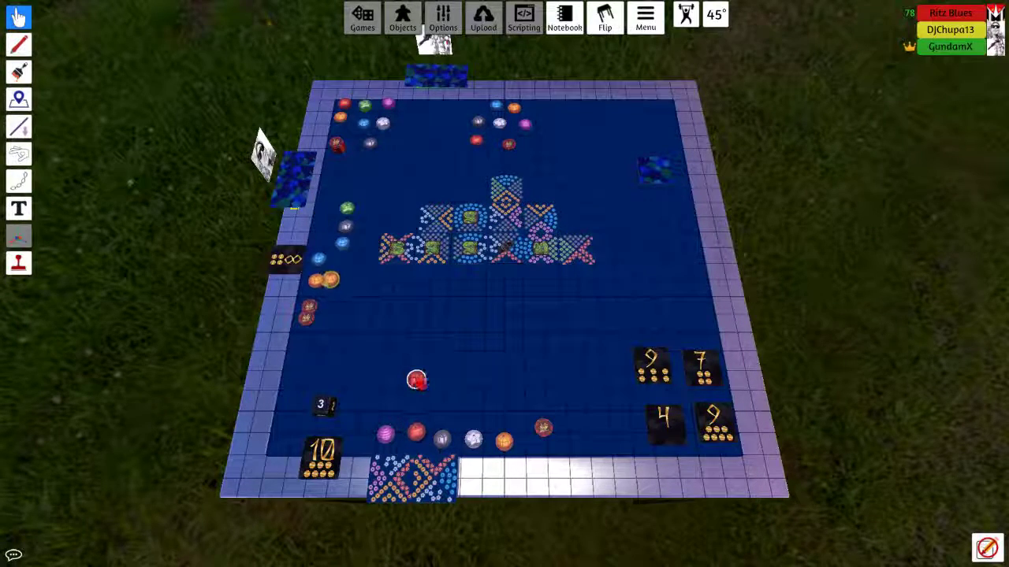
left_click_drag(417, 380, 419, 403)
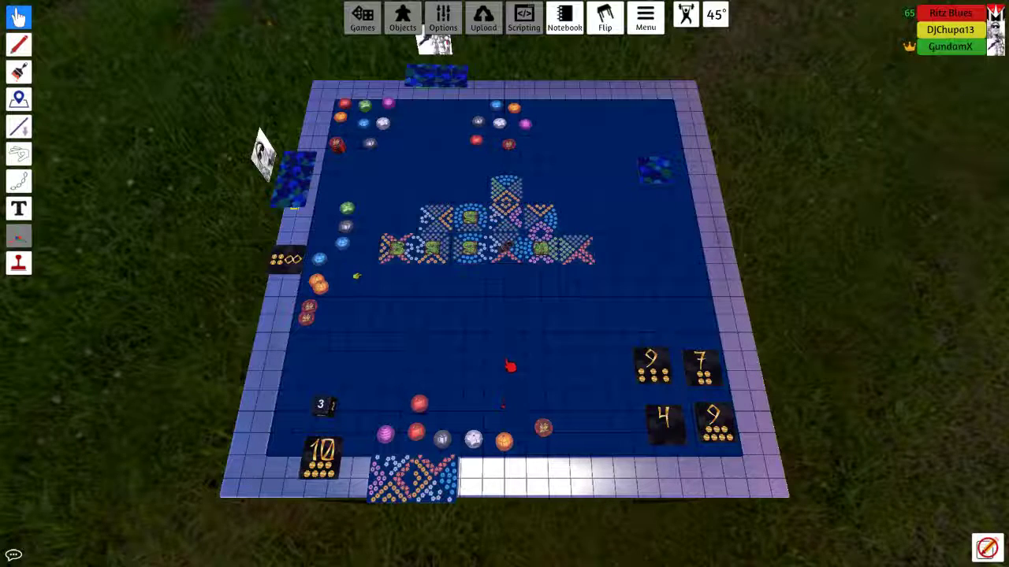
left_click_drag(321, 404, 637, 268)
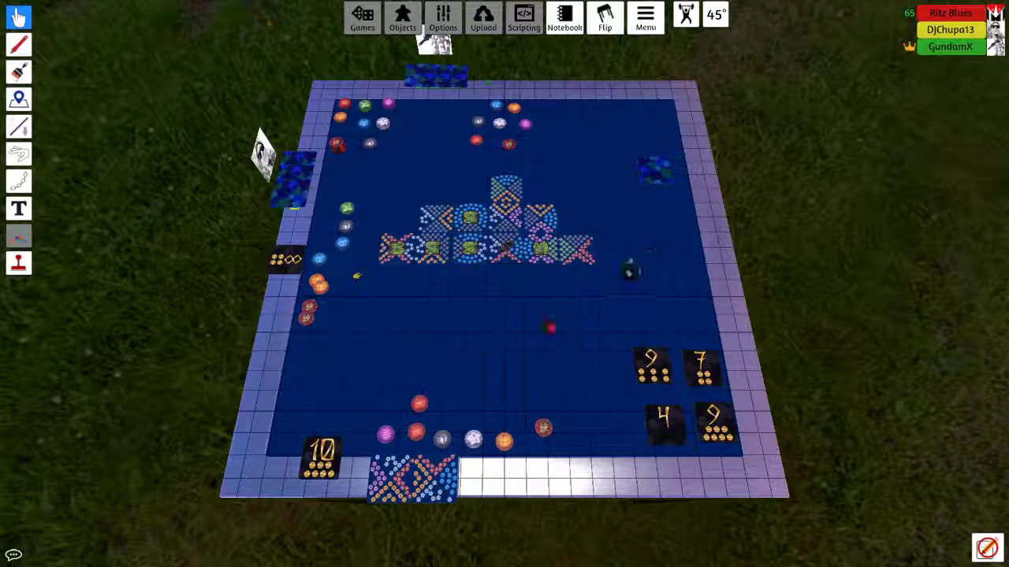
mouse_move(637, 267)
left_mouse_down()
mouse_move(654, 169)
mouse_move(430, 477)
left_mouse_up()
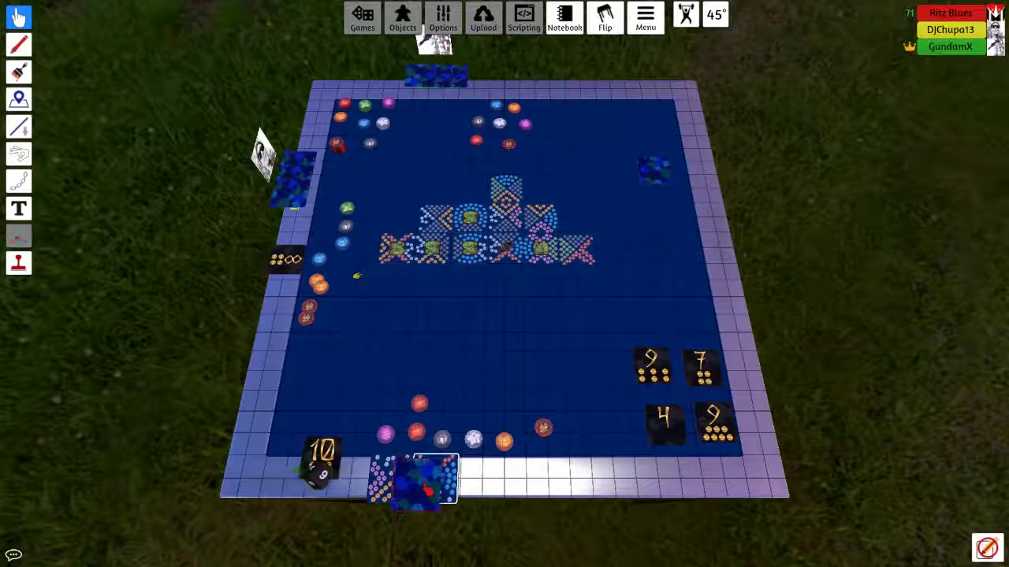
Open and dismiss the right-click menus for the drawn tile and the table
right_click(410, 472)
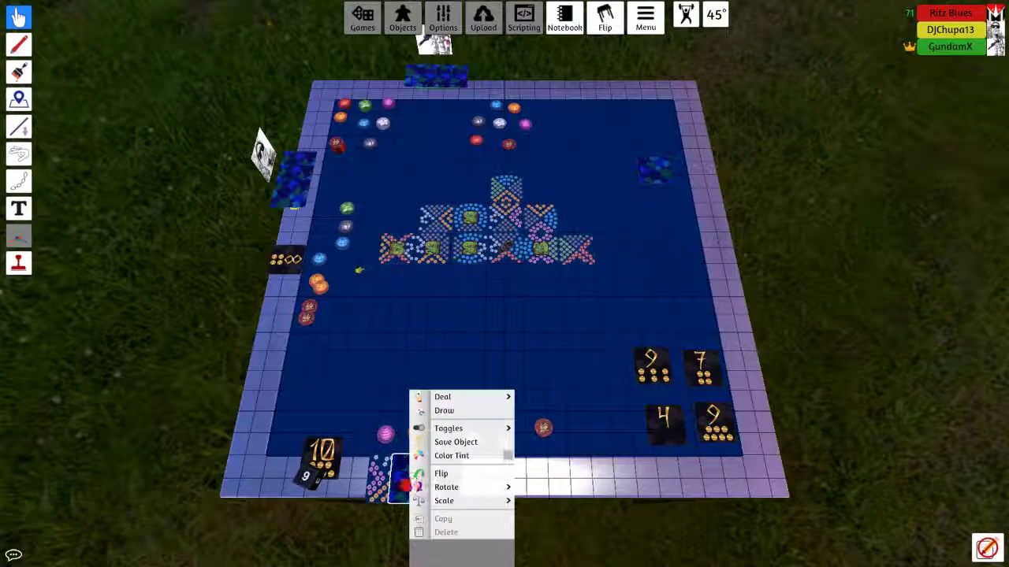
key("Escape")
key("Escape")
right_click(579, 359)
left_click(519, 359)
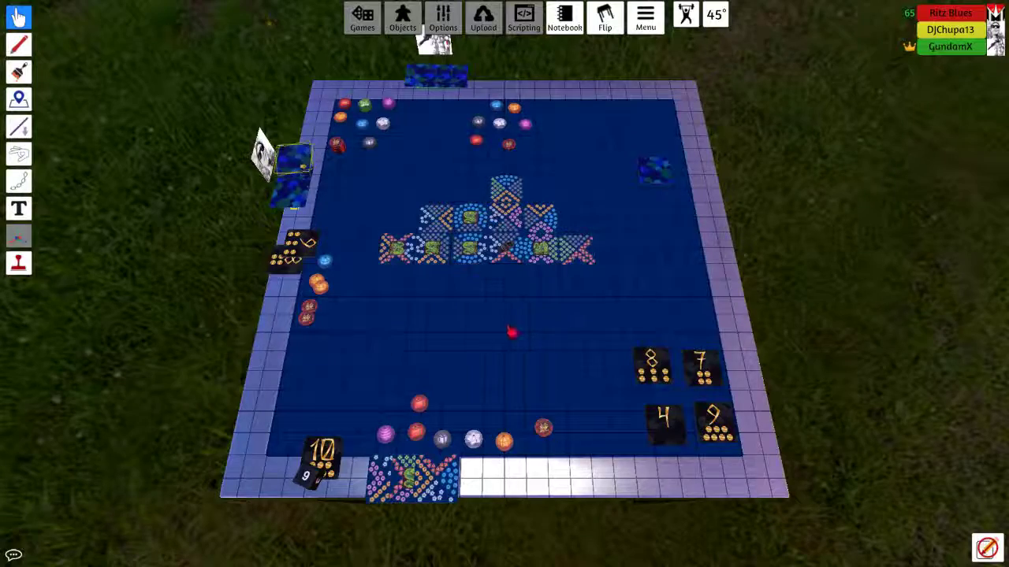
scroll(321, 327, "up", 5)
scroll(322, 327, "down", 3)
scroll(620, 423, "up", 3)
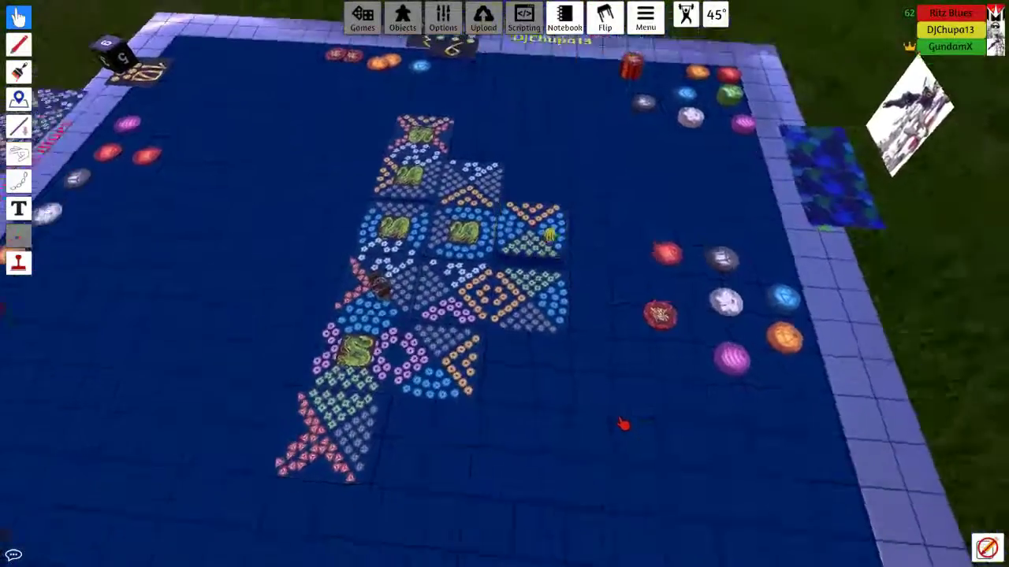
scroll(620, 424, "up", 3)
scroll(716, 426, "down", 4)
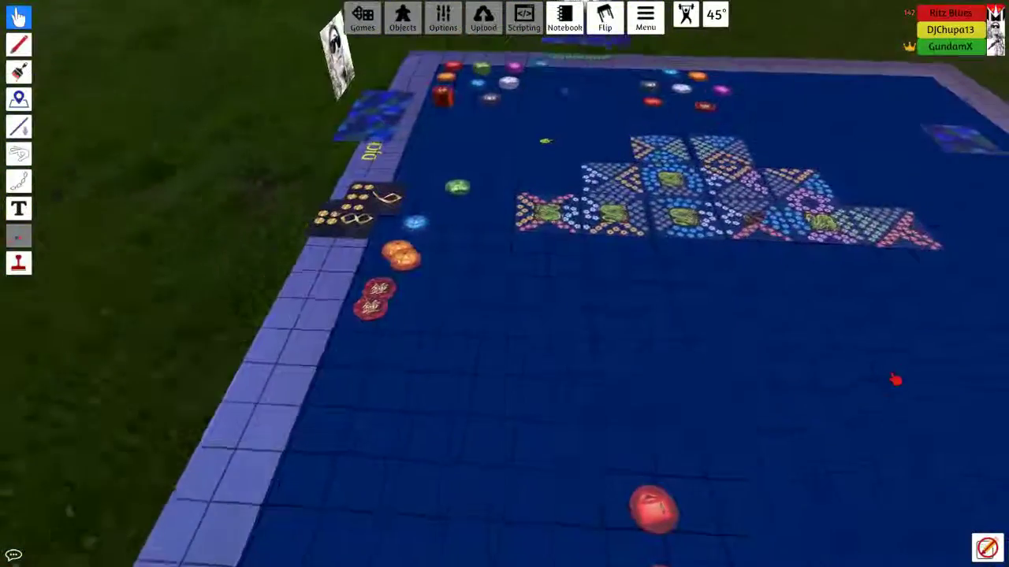
scroll(894, 382, "down", 4)
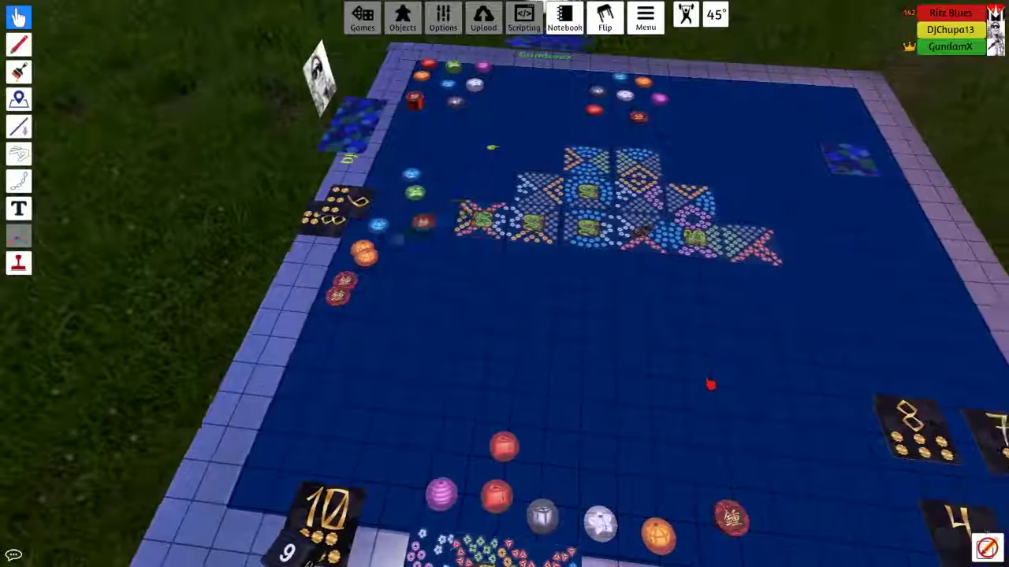
scroll(702, 384, "down", 3)
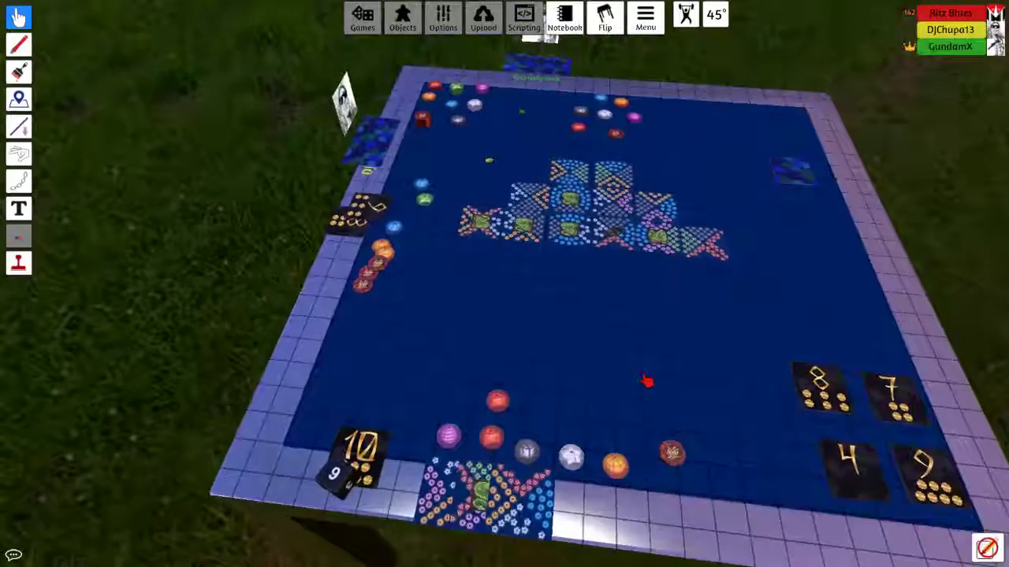
scroll(646, 382, "down", 1)
scroll(629, 376, "down", 1)
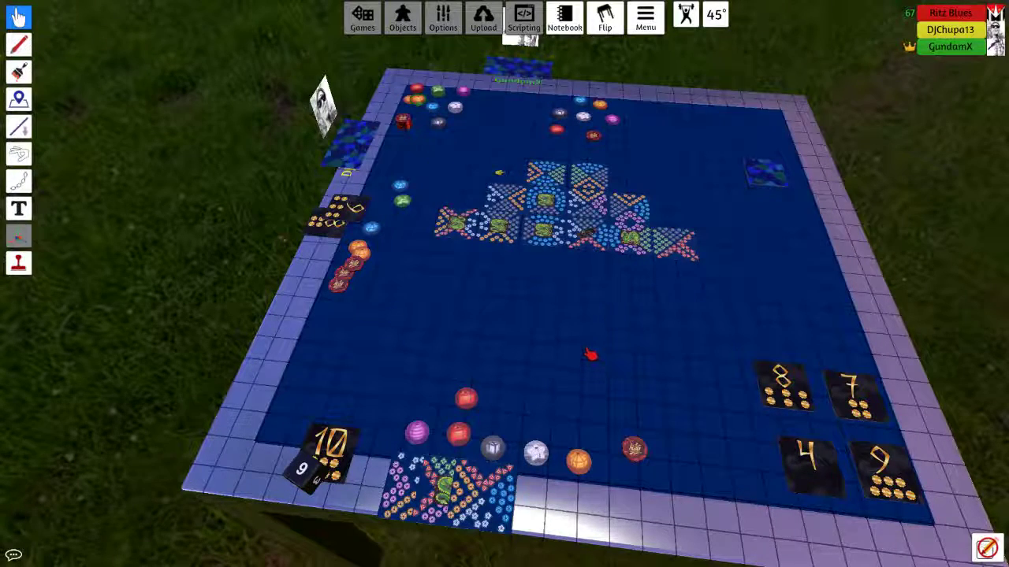
scroll(595, 334, "down", 1)
scroll(560, 298, "up", 1)
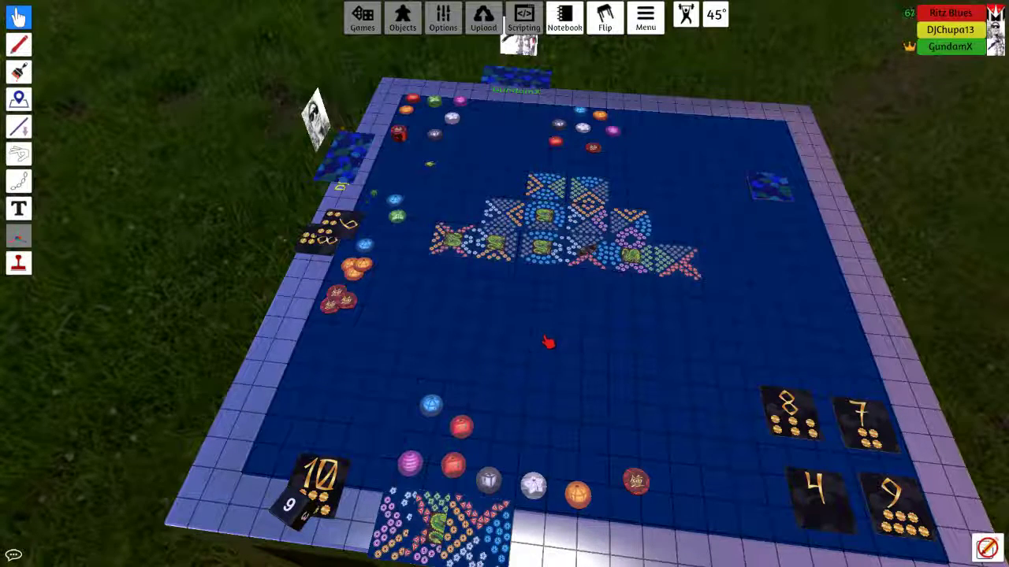
scroll(550, 332, "up", 1)
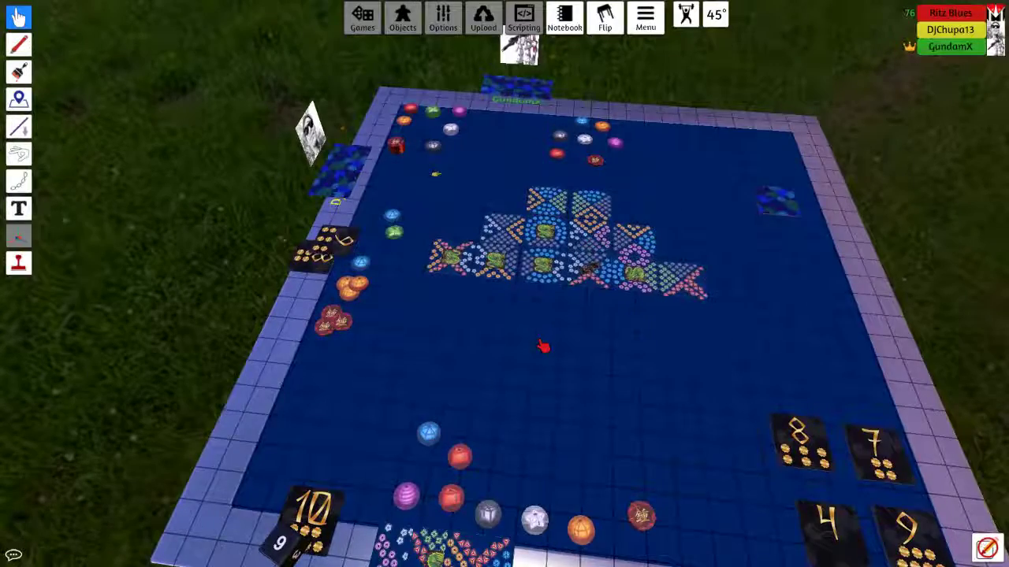
scroll(542, 347, "up", 2)
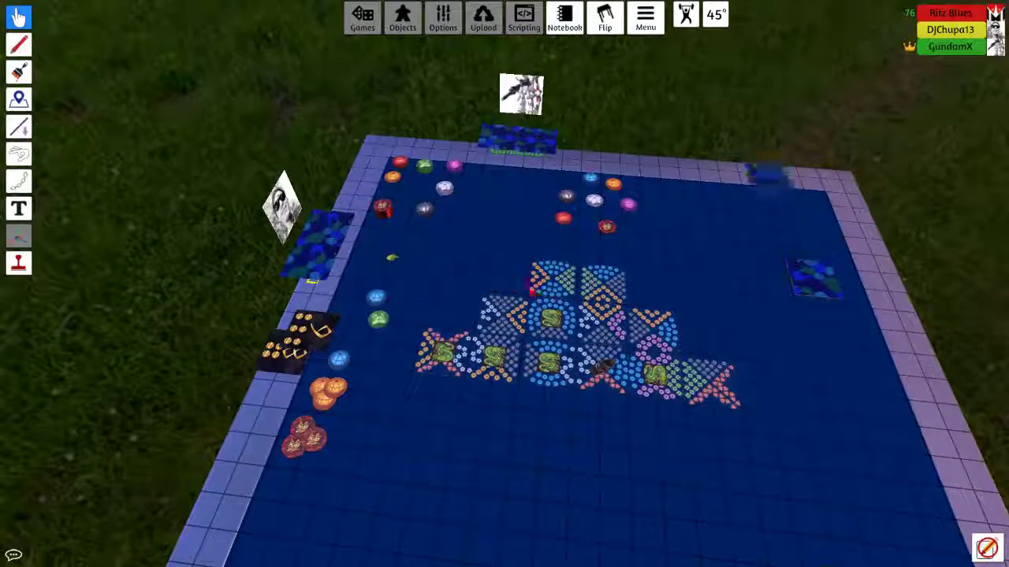
Pan the camera around the table and Alt-preview the dragon tile and tile bag
key("s")
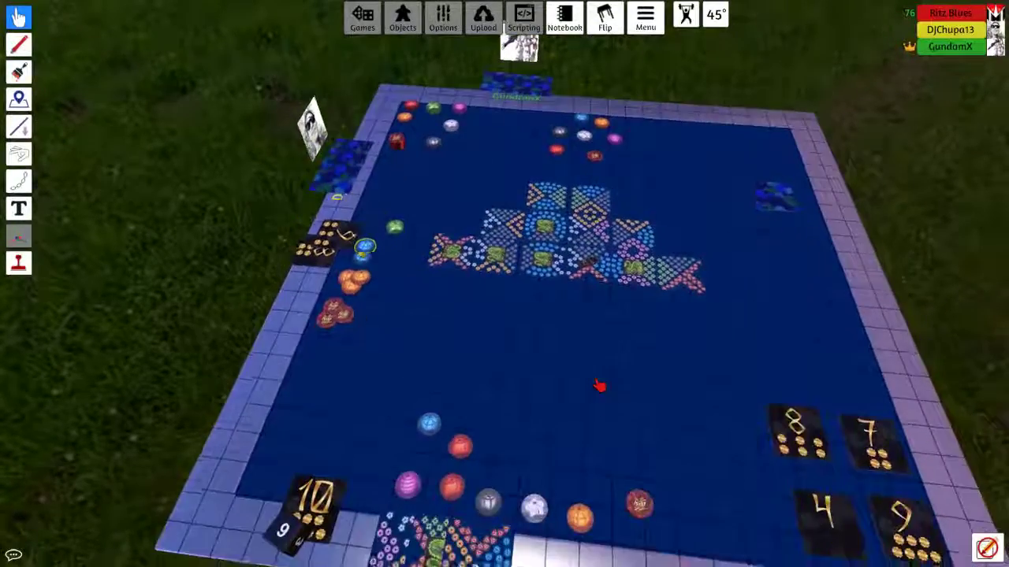
scroll(599, 386, "down", 1)
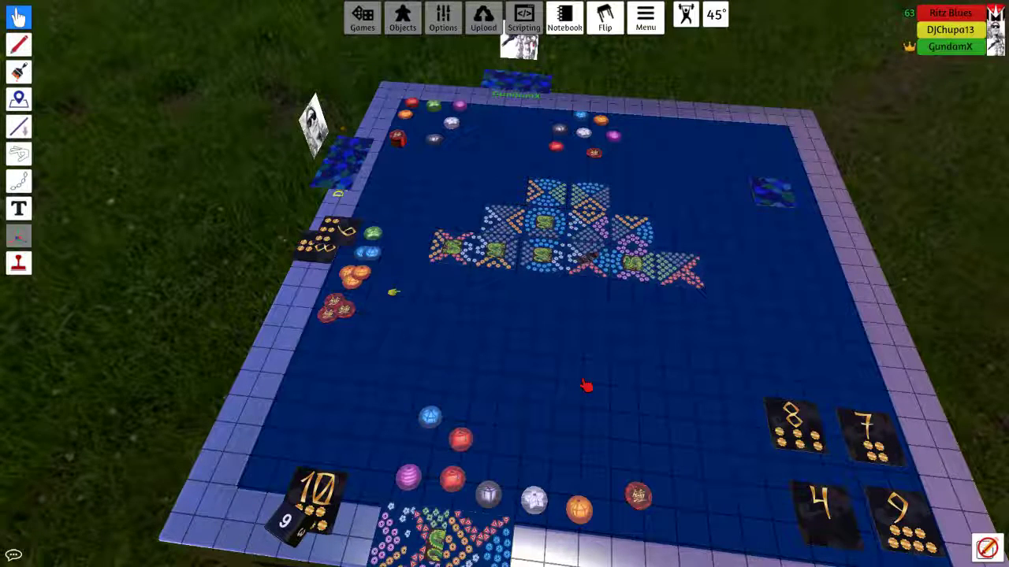
key("w")
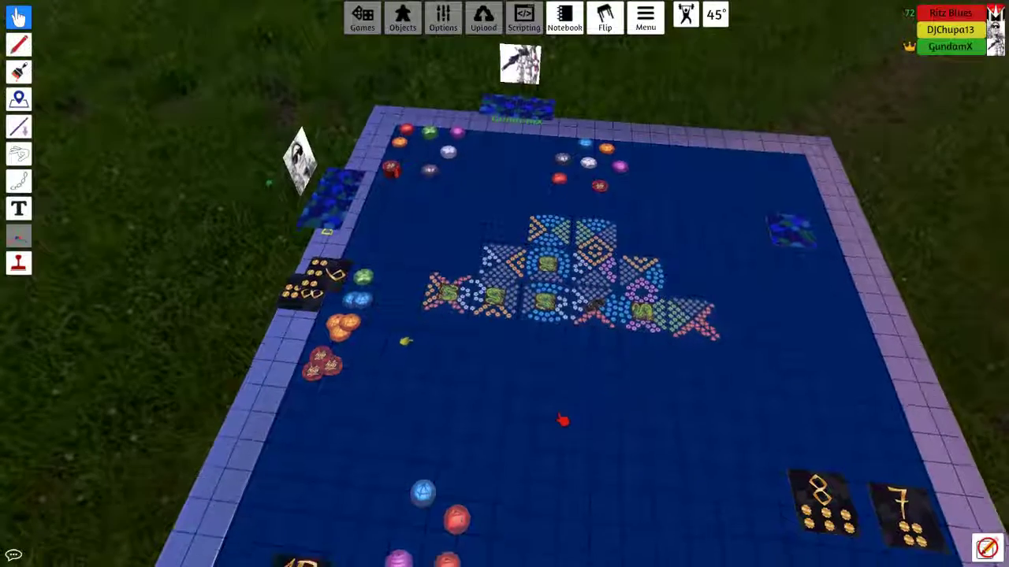
key("s")
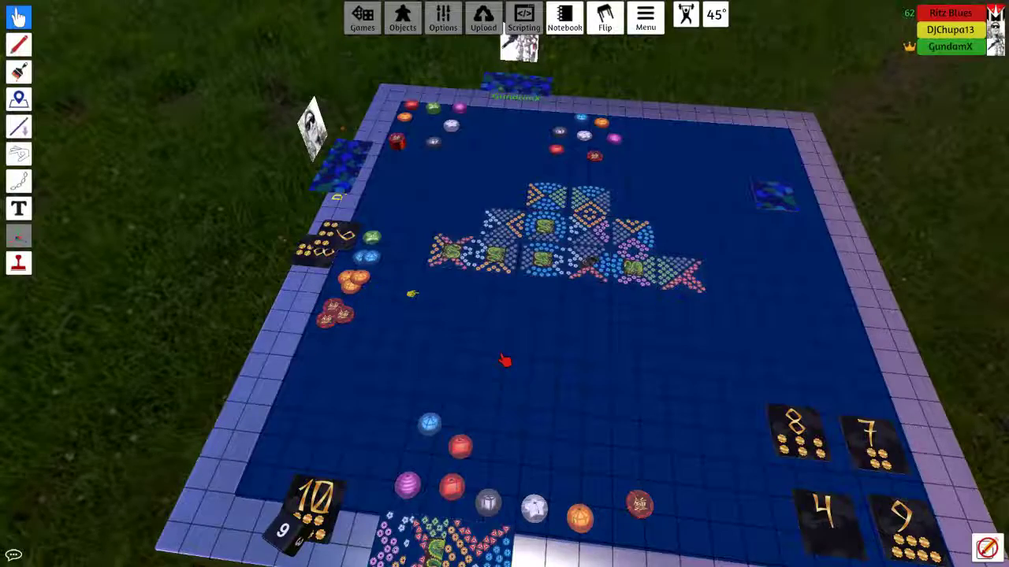
key("w")
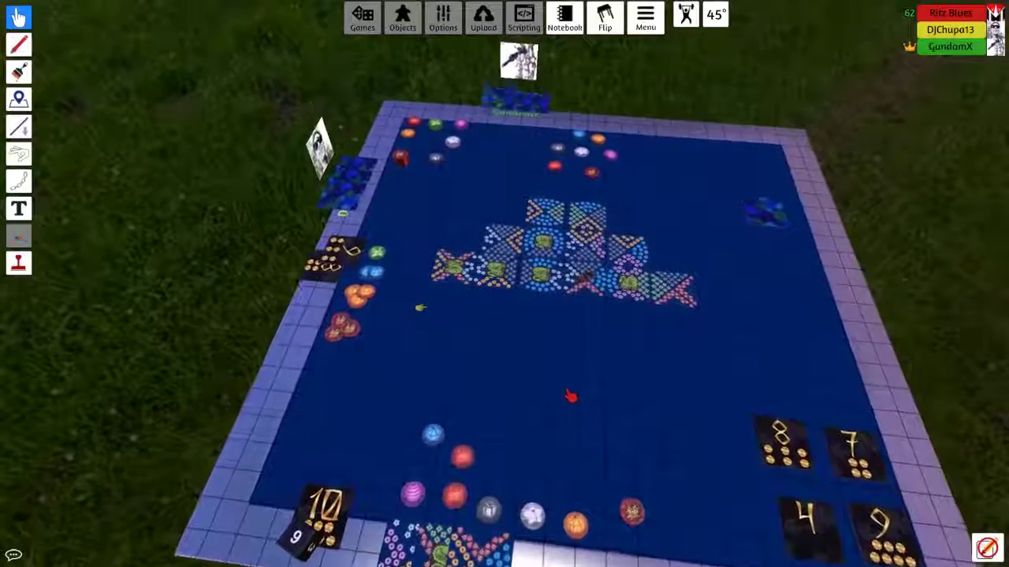
scroll(543, 387, "down", 3)
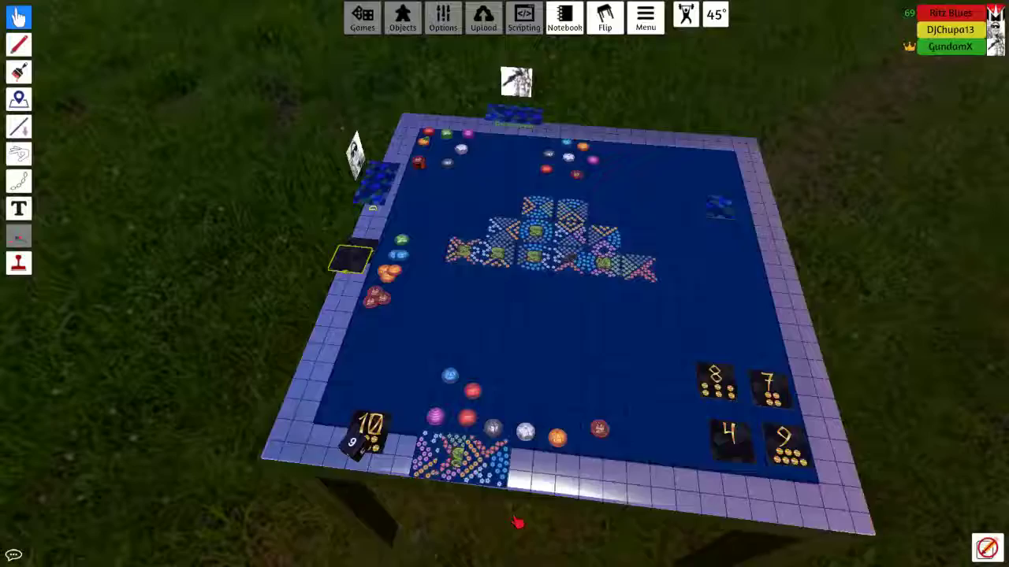
key("w")
key("alt")
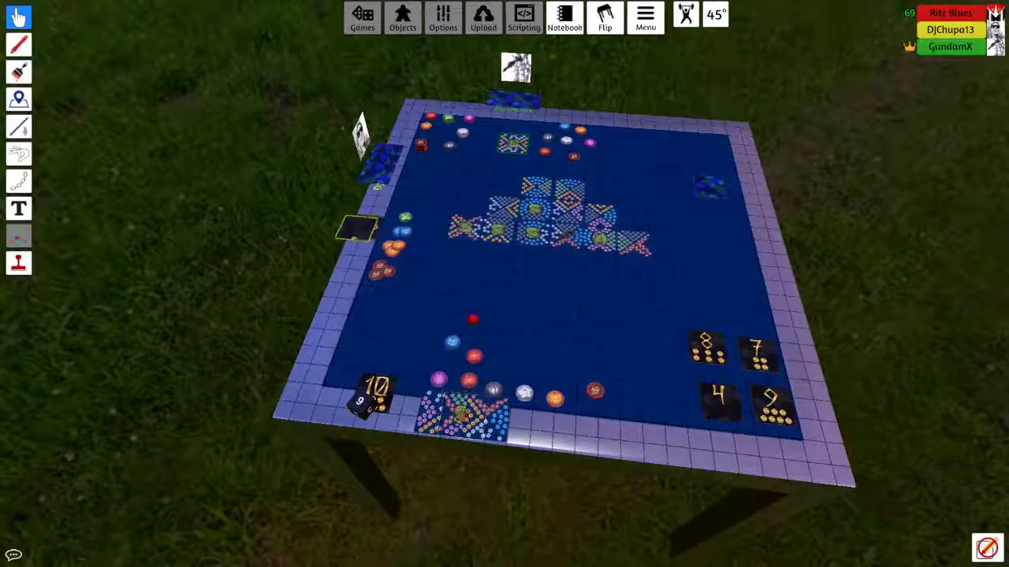
scroll(504, 315, "up", 3)
key("alt")
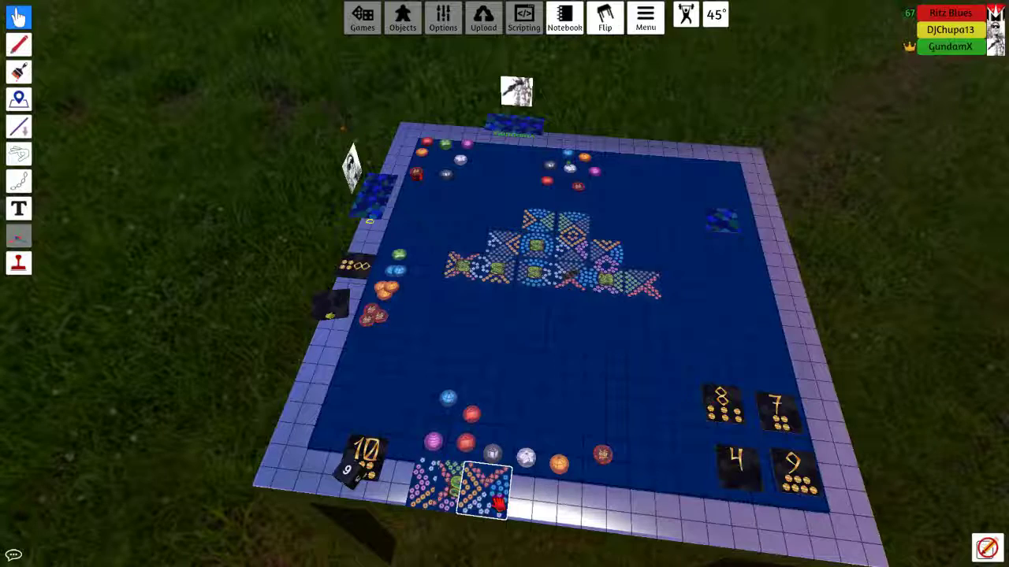
left_click_drag(477, 497, 442, 485)
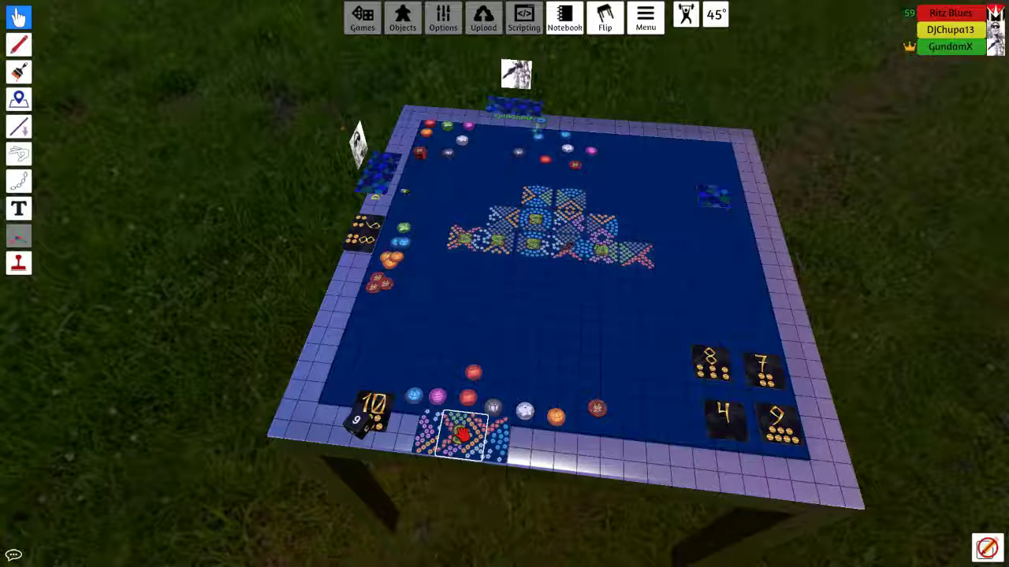
left_click_drag(457, 432, 451, 425)
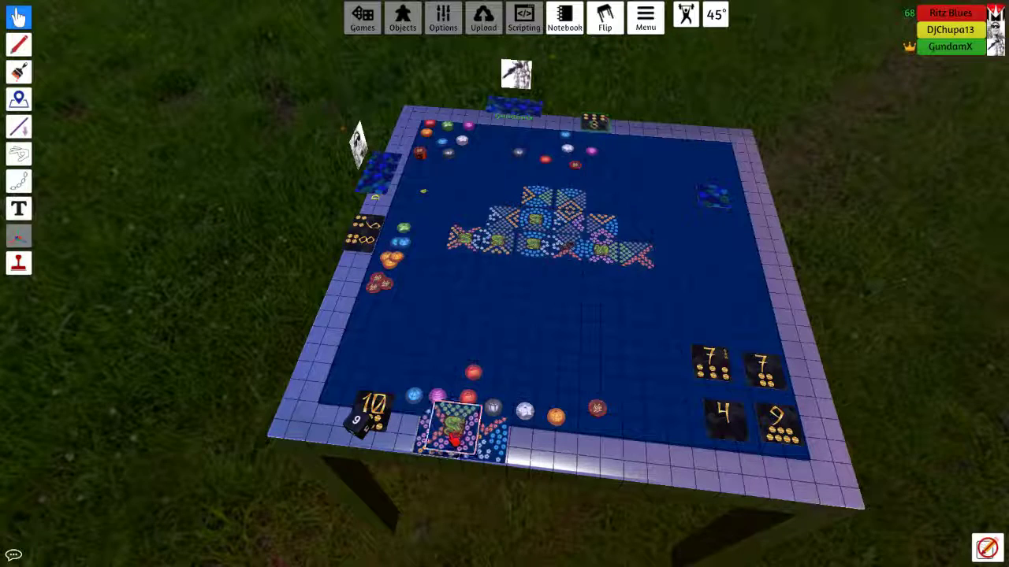
scroll(477, 432, "up", 1)
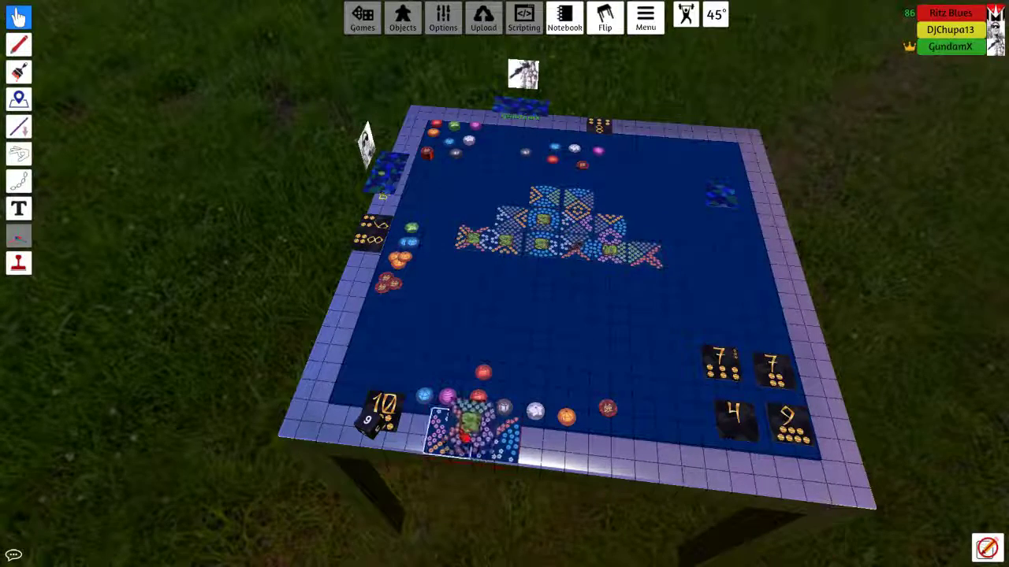
key("a")
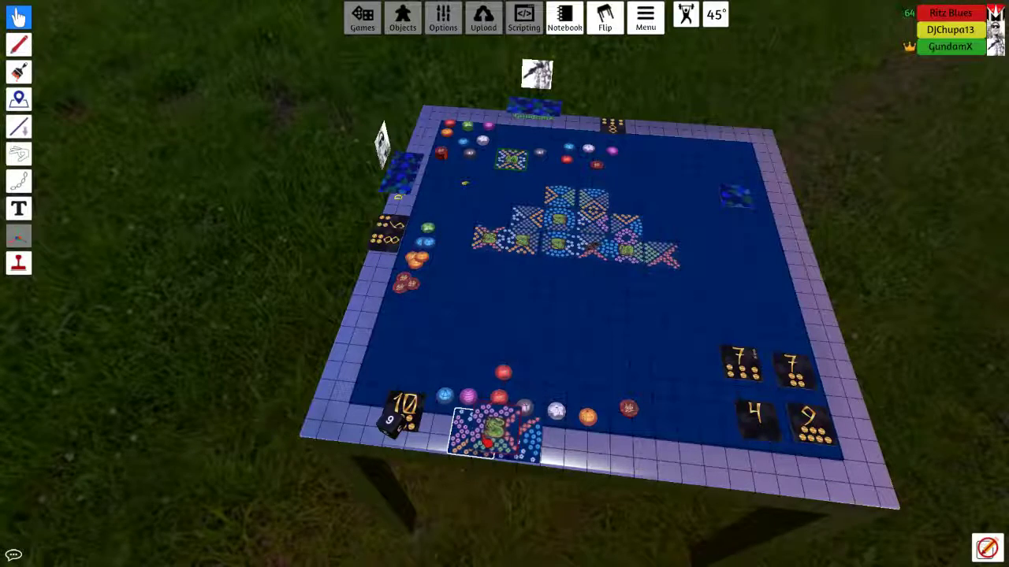
key("a")
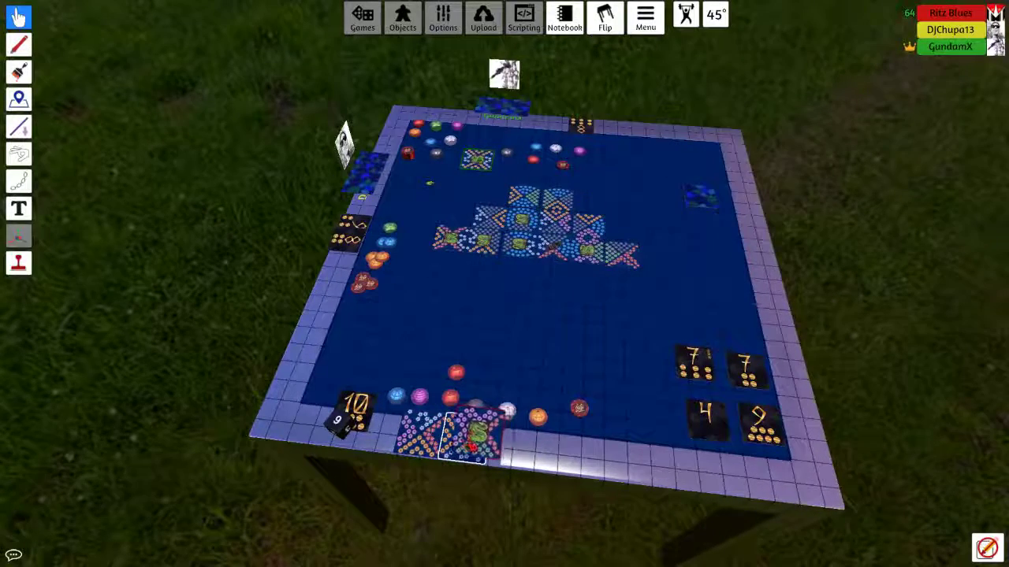
key("d")
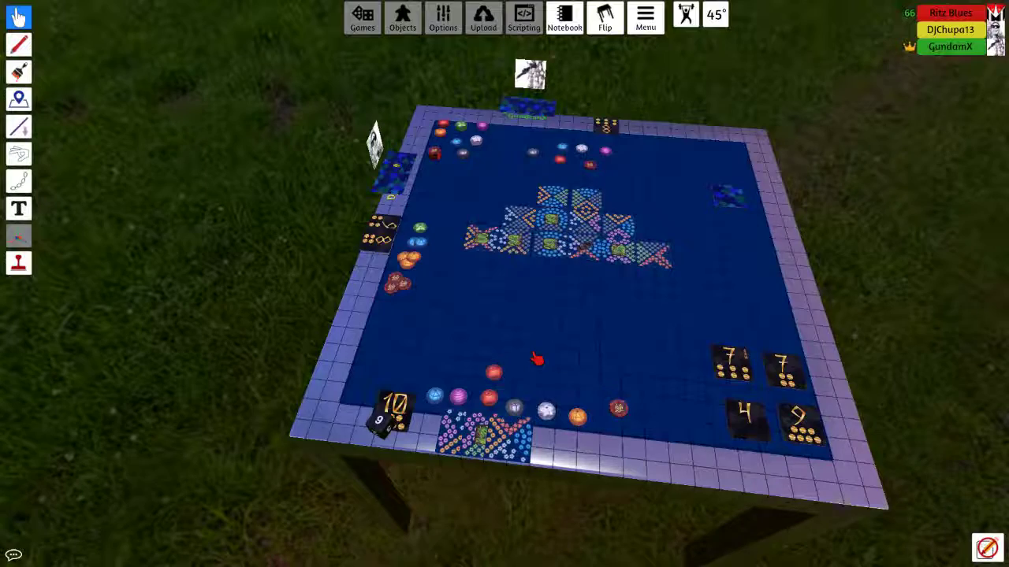
scroll(535, 359, "up", 3)
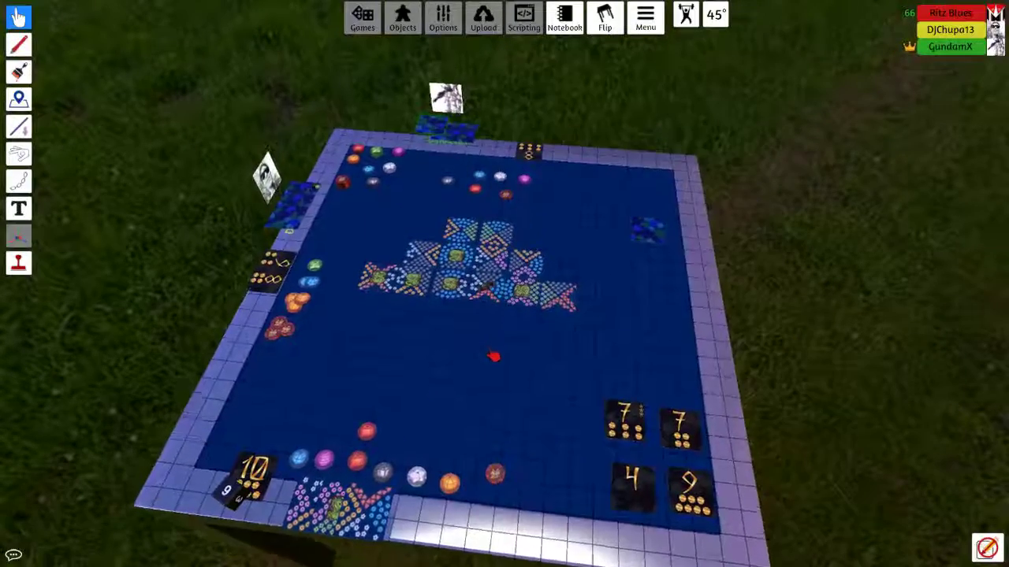
scroll(494, 347, "up", 2)
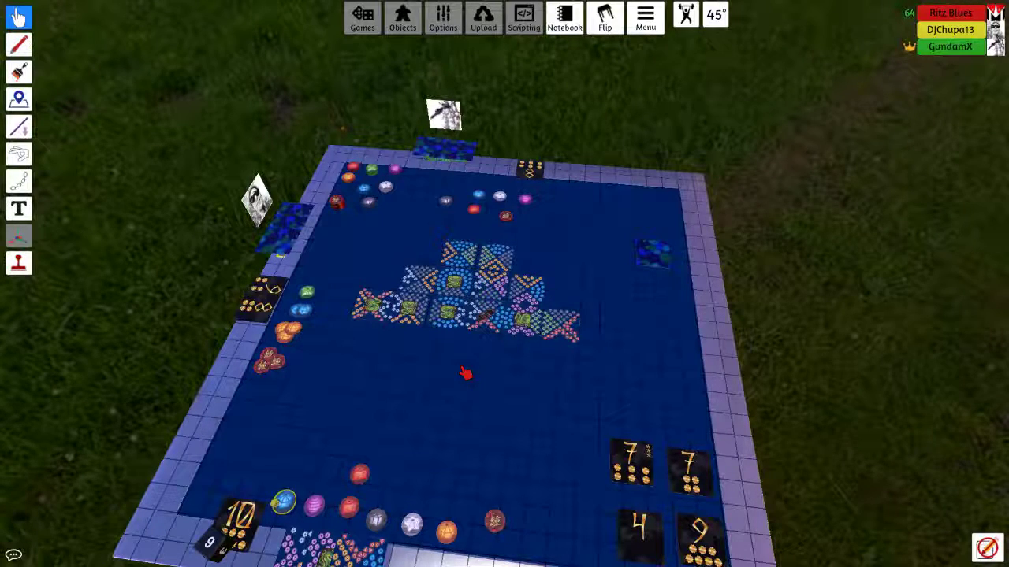
scroll(465, 378, "up", 3)
scroll(465, 386, "up", 3)
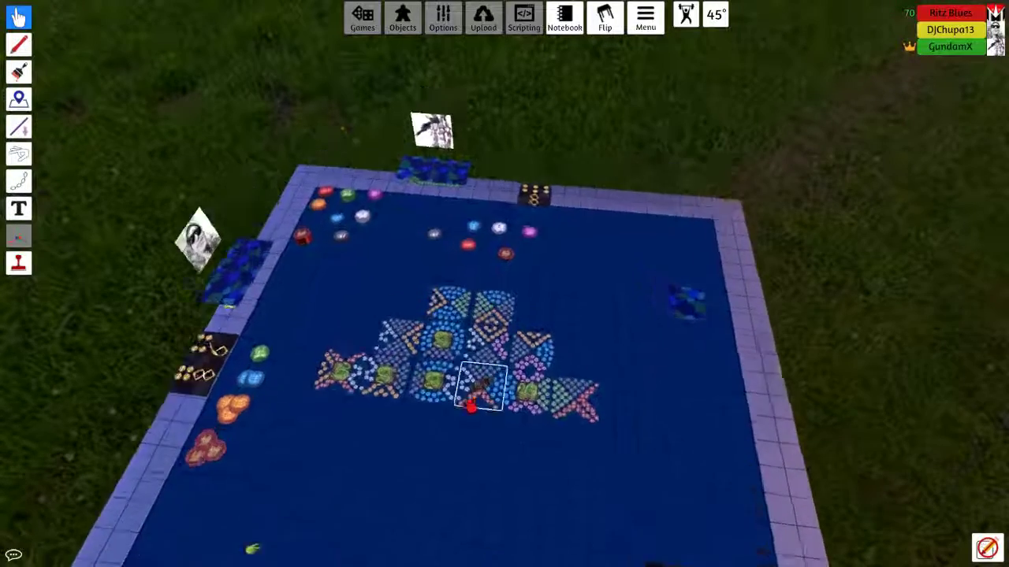
key("w")
key("w")
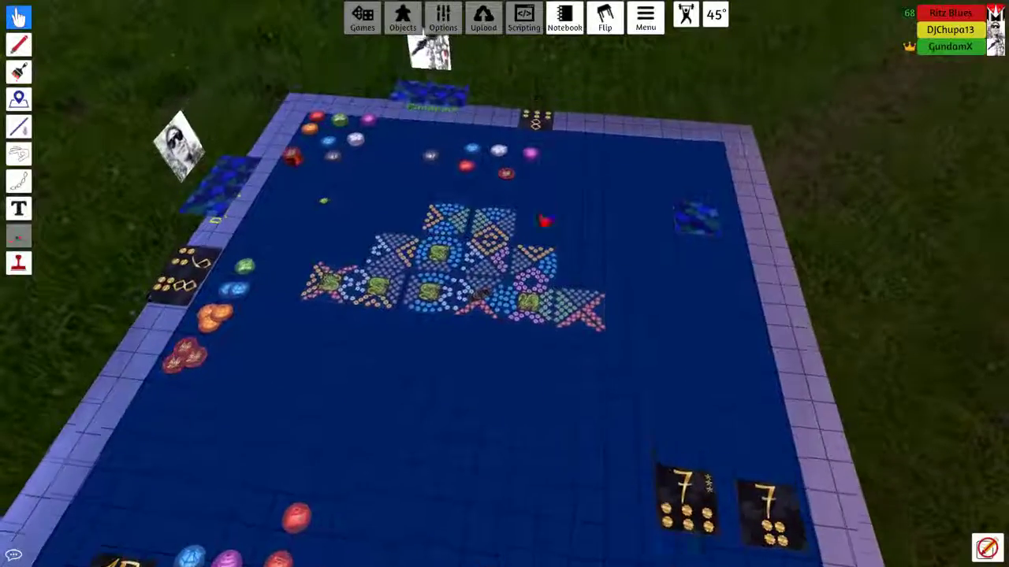
scroll(489, 308, "down", 3)
scroll(504, 315, "down", 3)
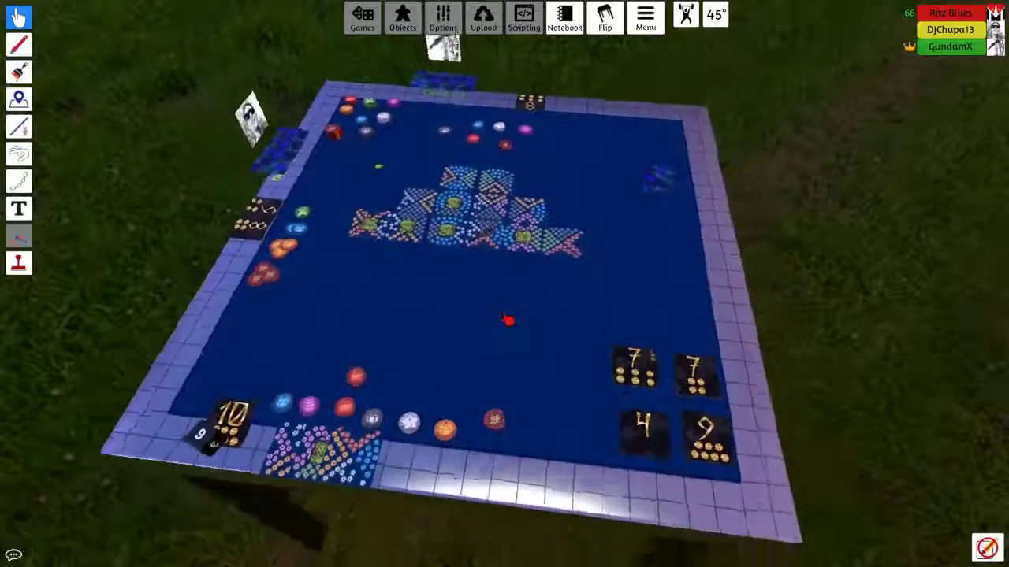
key("q")
key("q")
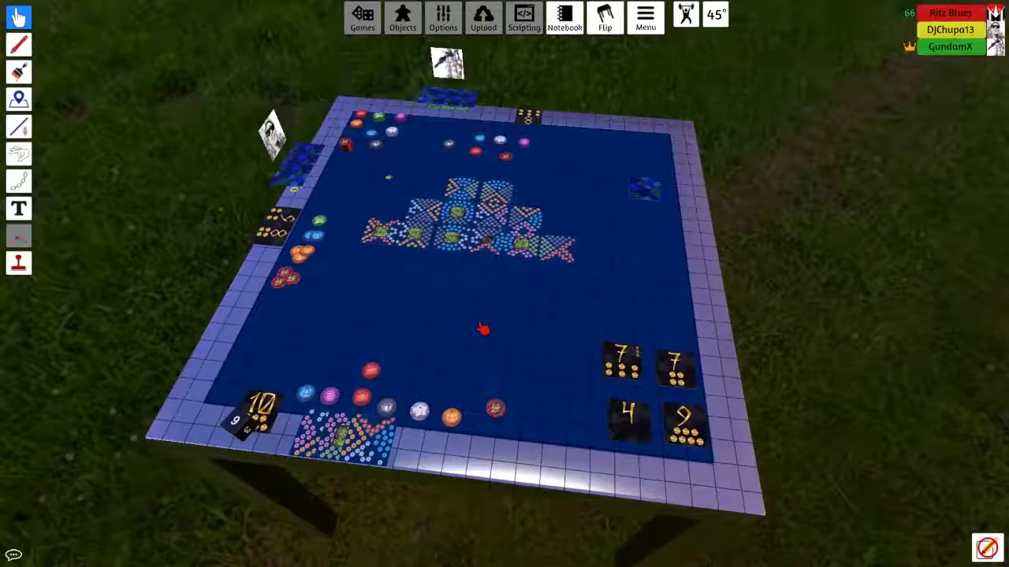
right_click(483, 329)
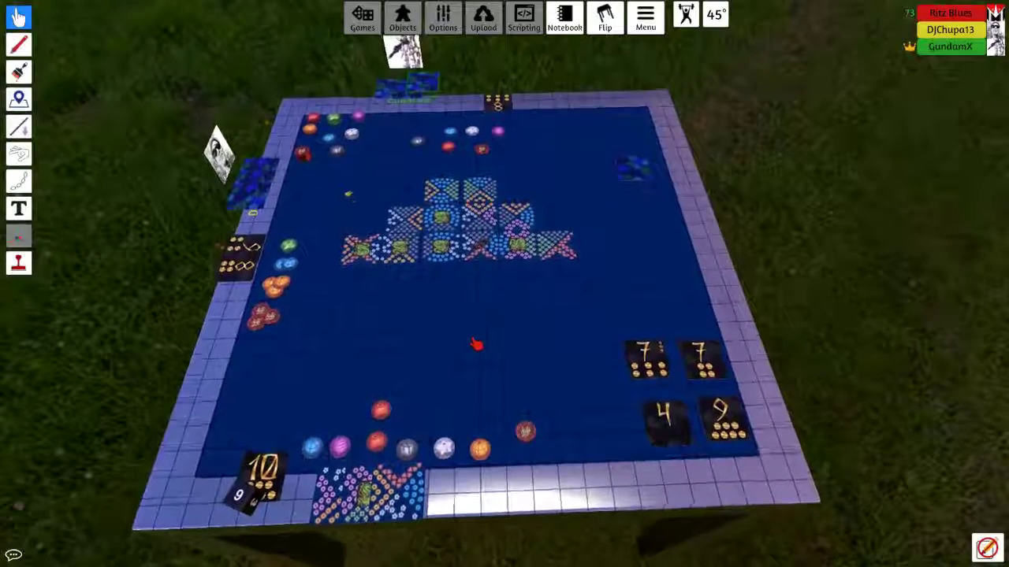
scroll(489, 359, "up", 1)
scroll(476, 347, "up", 2)
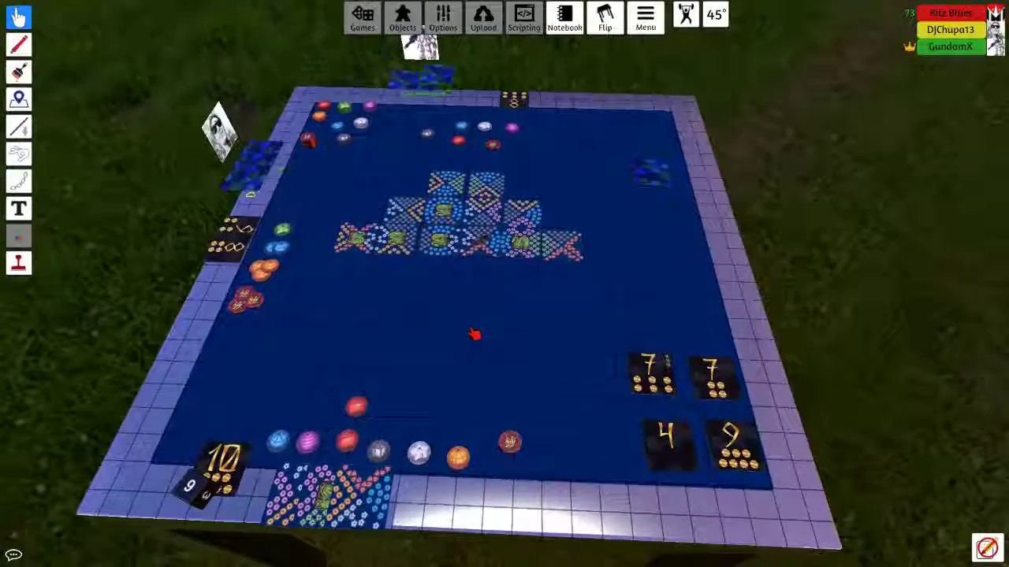
scroll(471, 348, "down", 2)
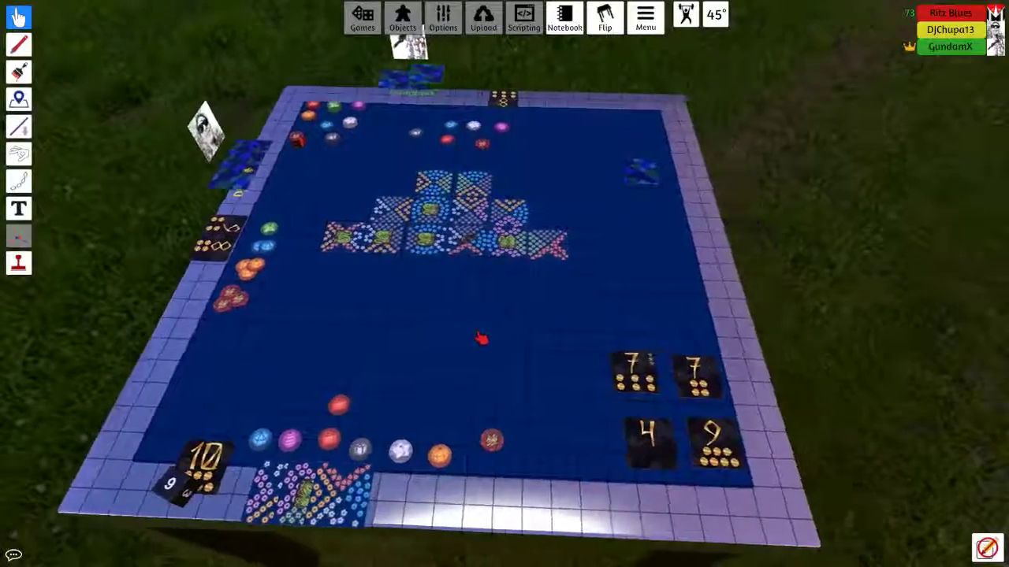
scroll(482, 339, "up", 1)
key("d")
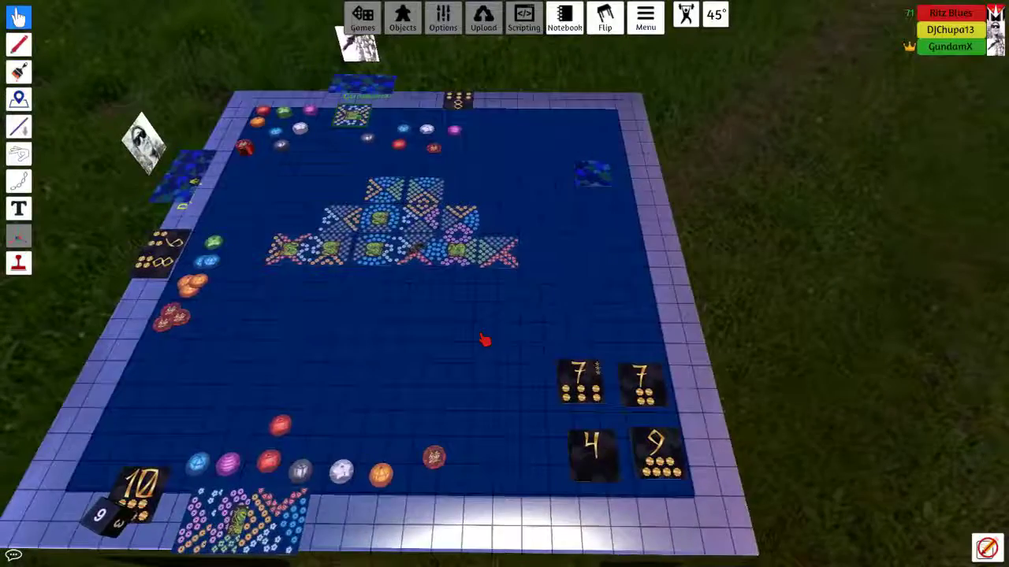
key("a")
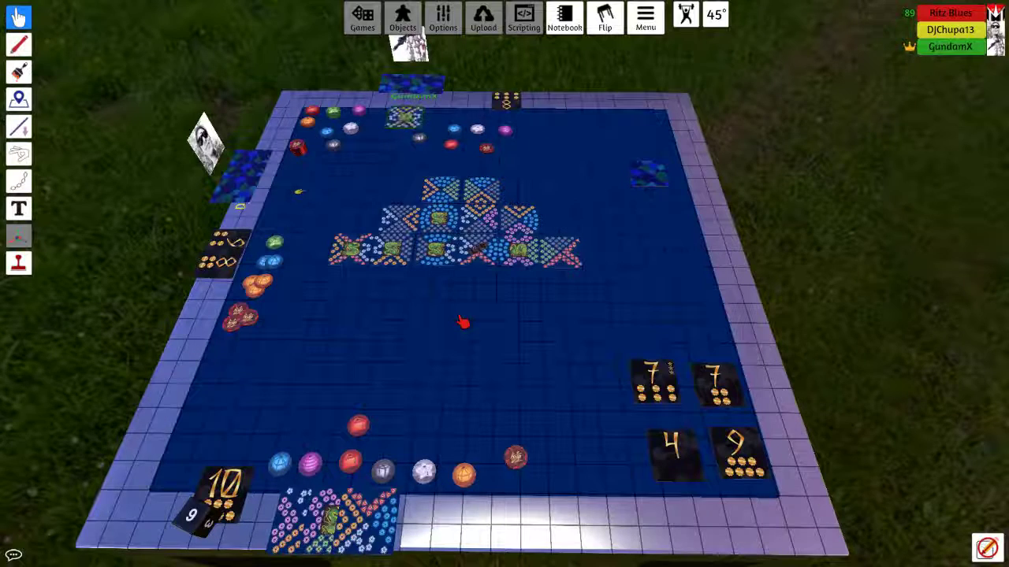
Set rotation snap to 90°, move orange and red lantern cards to your area, and place a hand tile
left_click(715, 14)
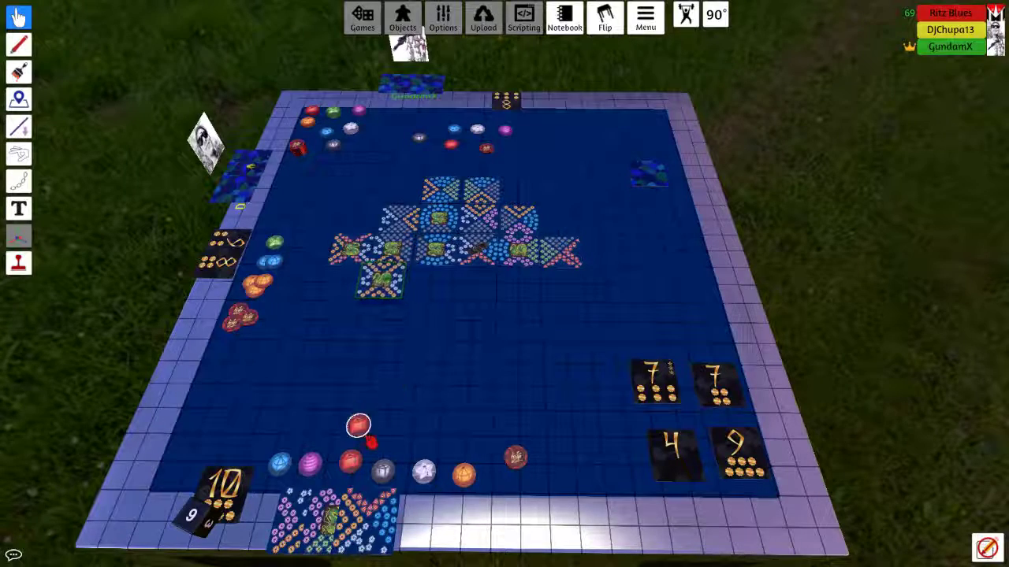
key("alt")
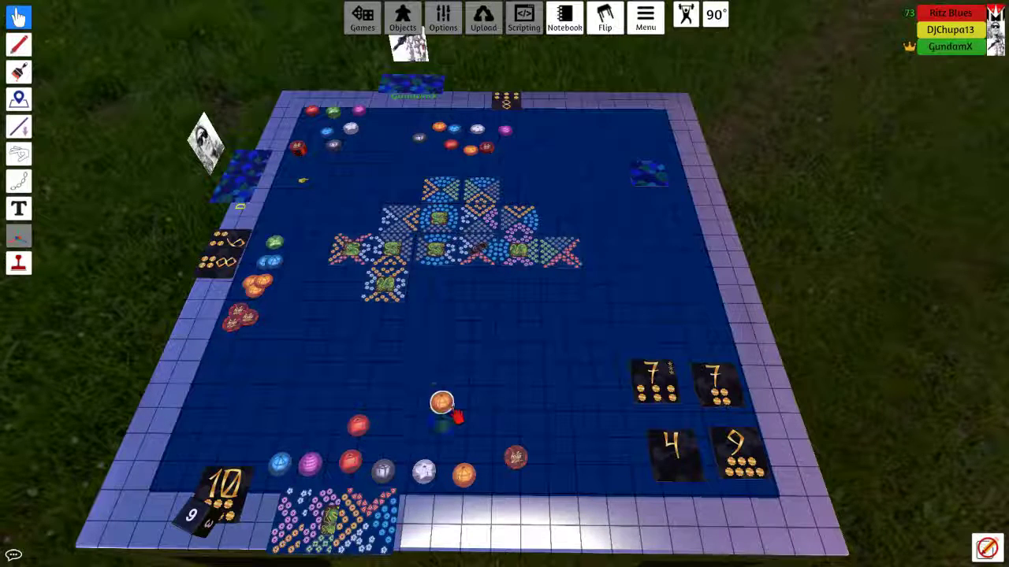
left_click_drag(439, 397, 473, 445)
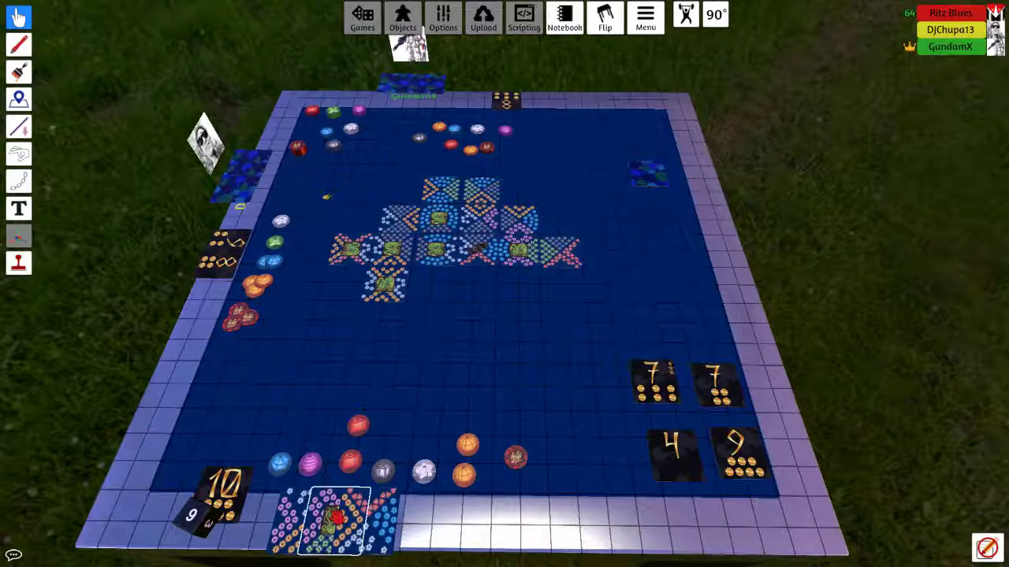
mouse_move(362, 512)
left_mouse_down()
mouse_move(335, 517)
mouse_move(495, 402)
mouse_move(518, 296)
mouse_move(510, 286)
left_mouse_up()
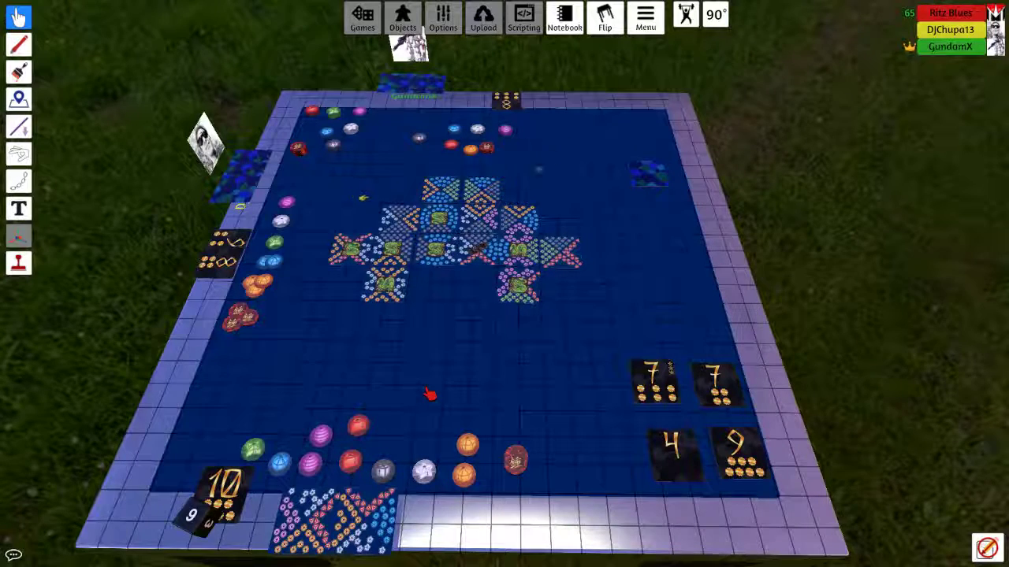
left_click_drag(359, 425, 358, 429)
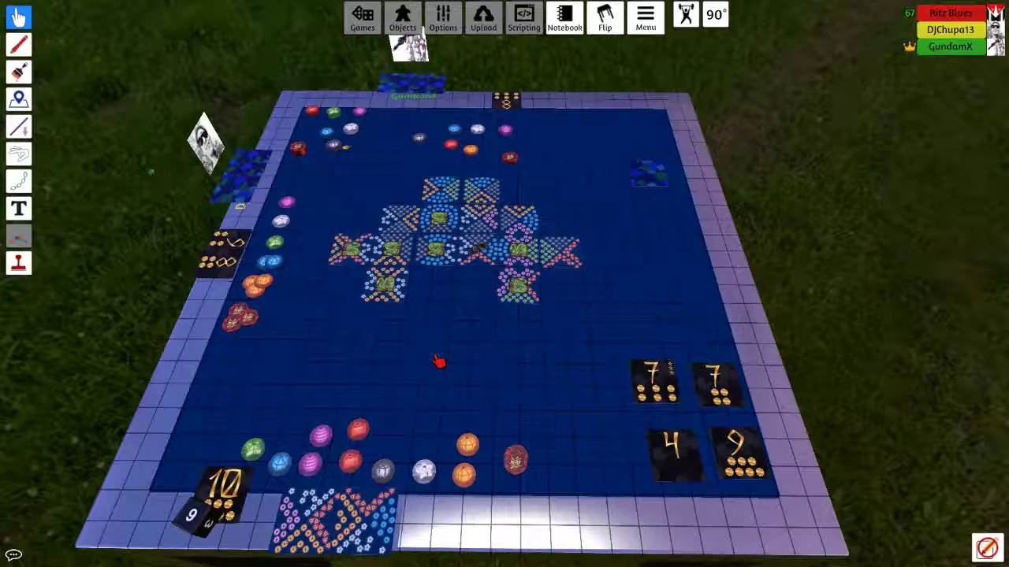
scroll(438, 363, "down", 3)
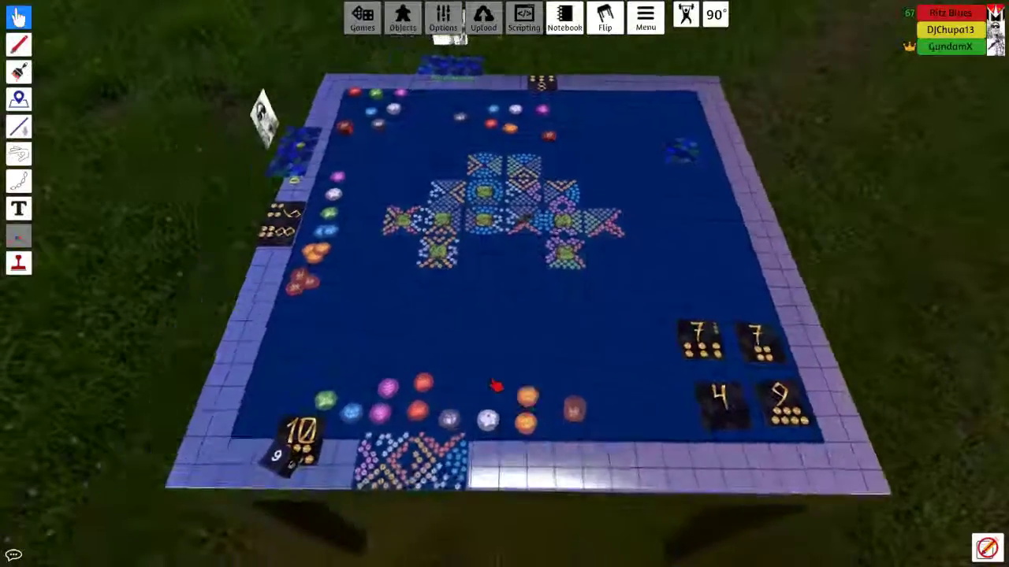
scroll(495, 386, "up", 3)
scroll(512, 390, "up", 3)
scroll(536, 393, "up", 2)
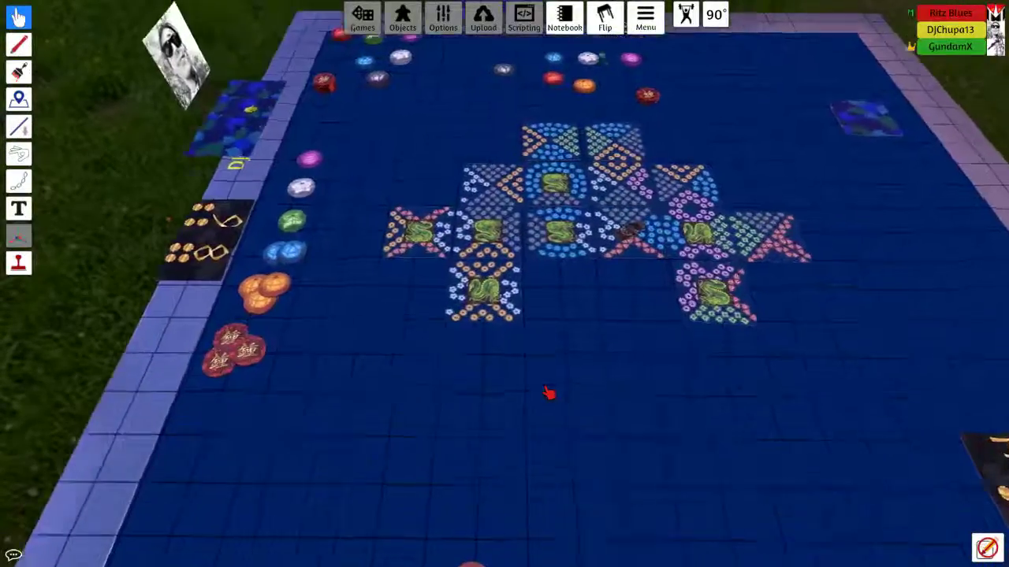
scroll(549, 393, "up", 3)
scroll(544, 402, "up", 2)
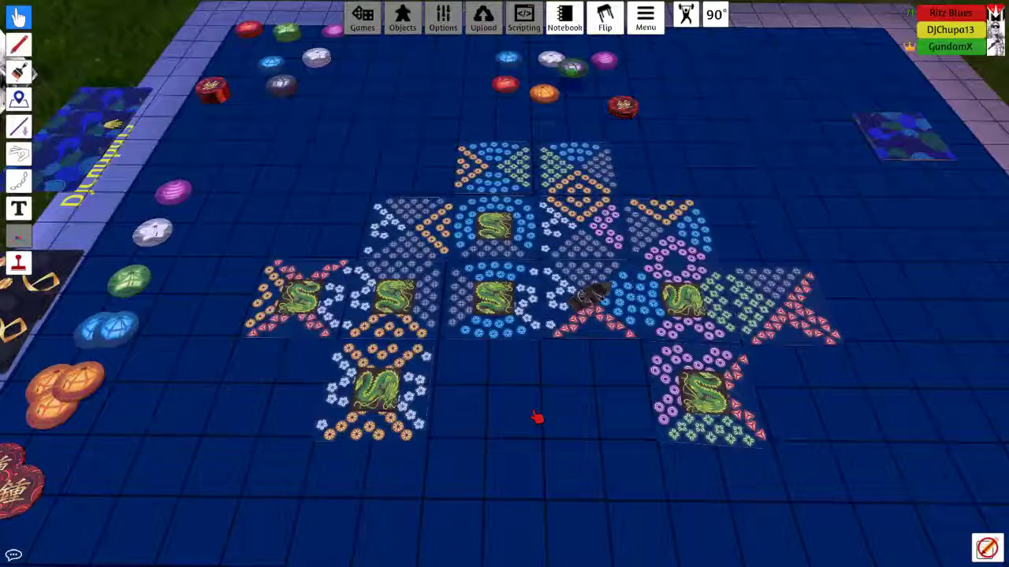
scroll(536, 418, "down", 3)
scroll(536, 418, "down", 2)
scroll(536, 418, "down", 2)
scroll(536, 417, "down", 2)
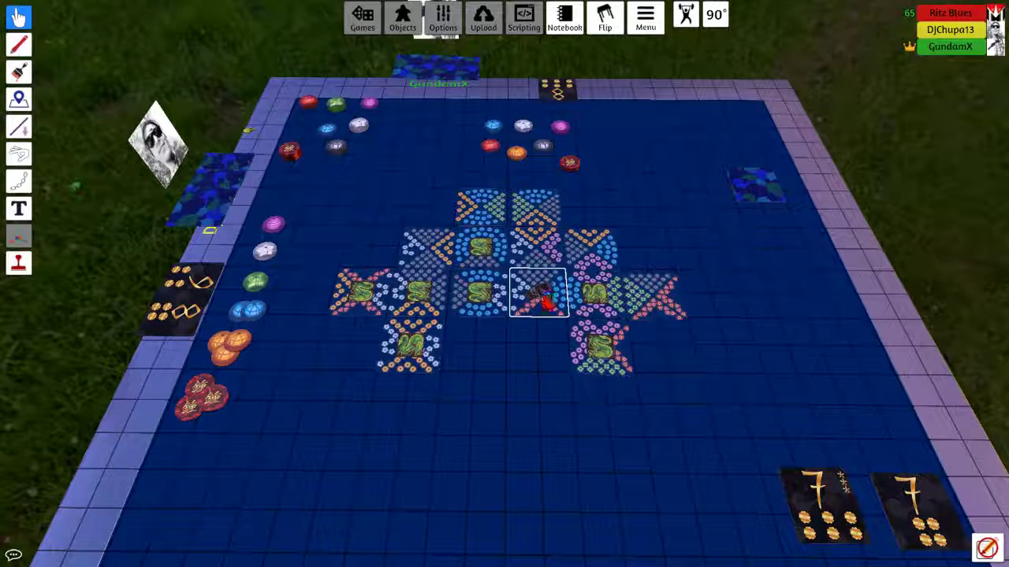
scroll(543, 298, "down", 3)
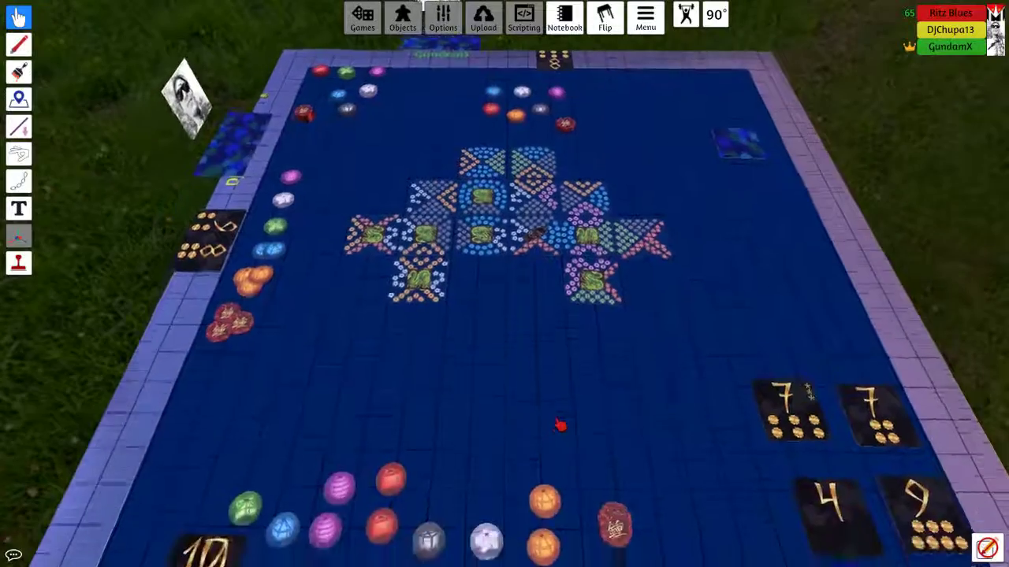
scroll(562, 412, "down", 4)
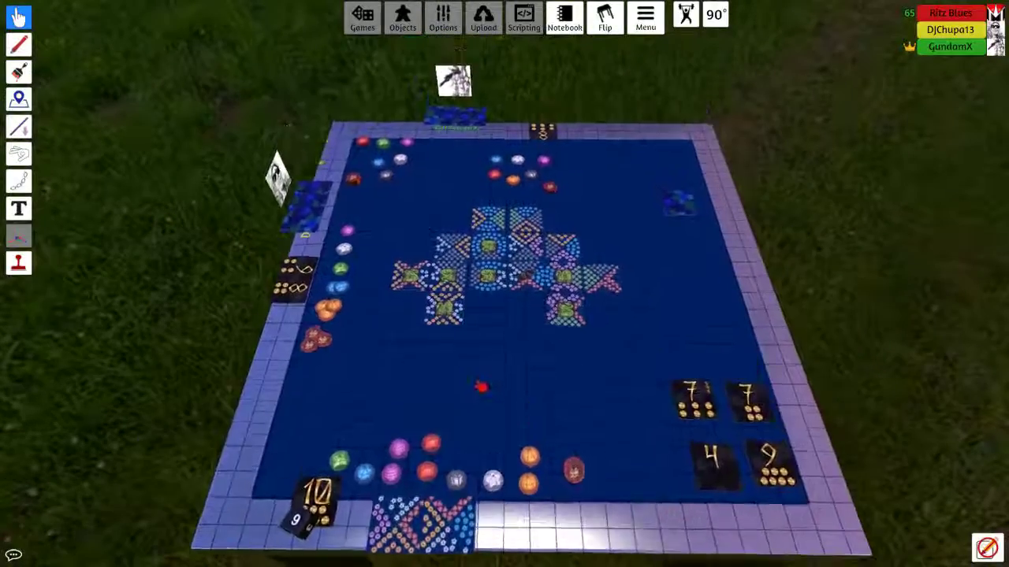
scroll(505, 378, "up", 2)
scroll(520, 370, "down", 2)
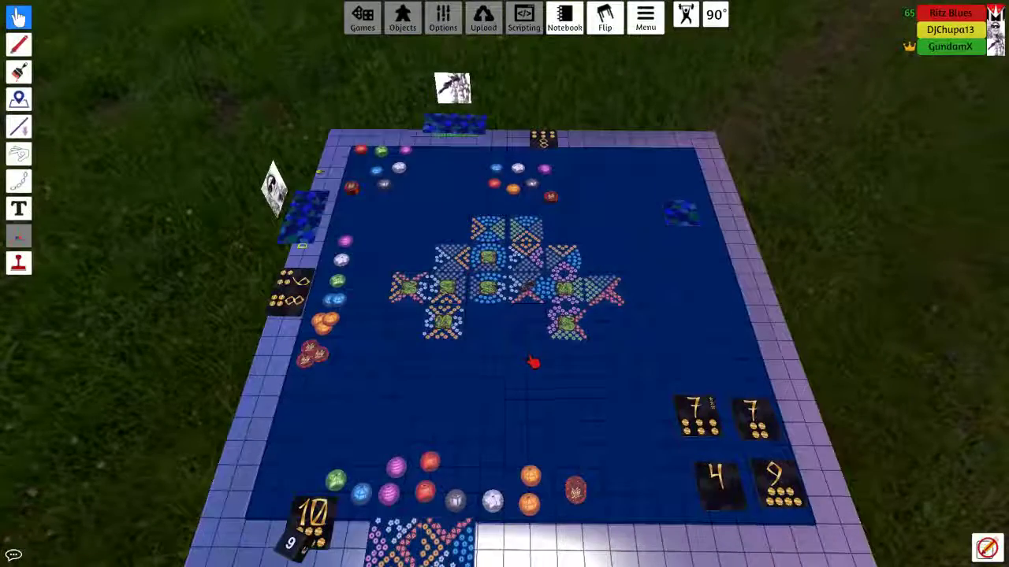
scroll(532, 363, "down", 3)
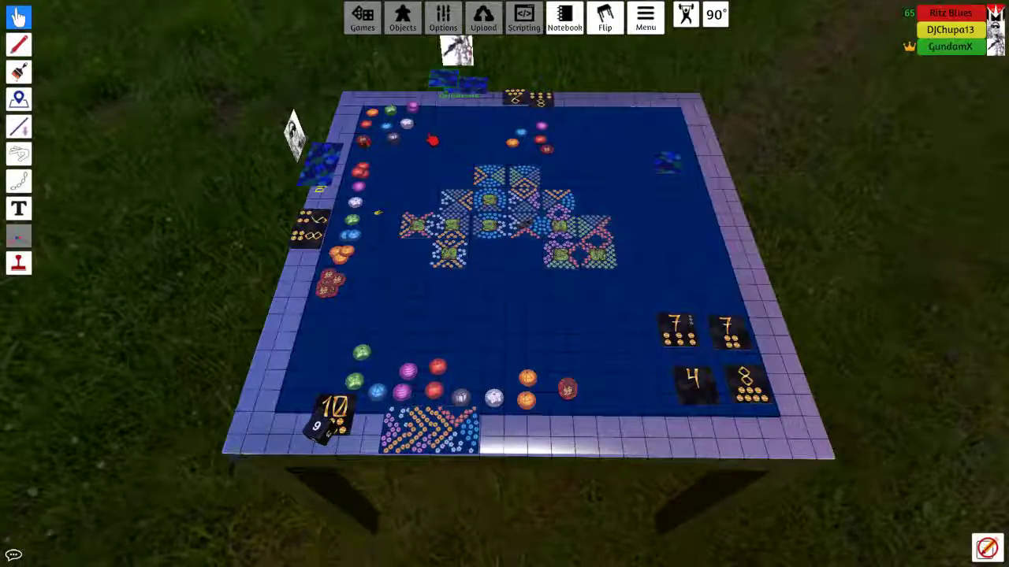
Tilt the camera down, zoom in on the lake layout, then zoom back out
key("space")
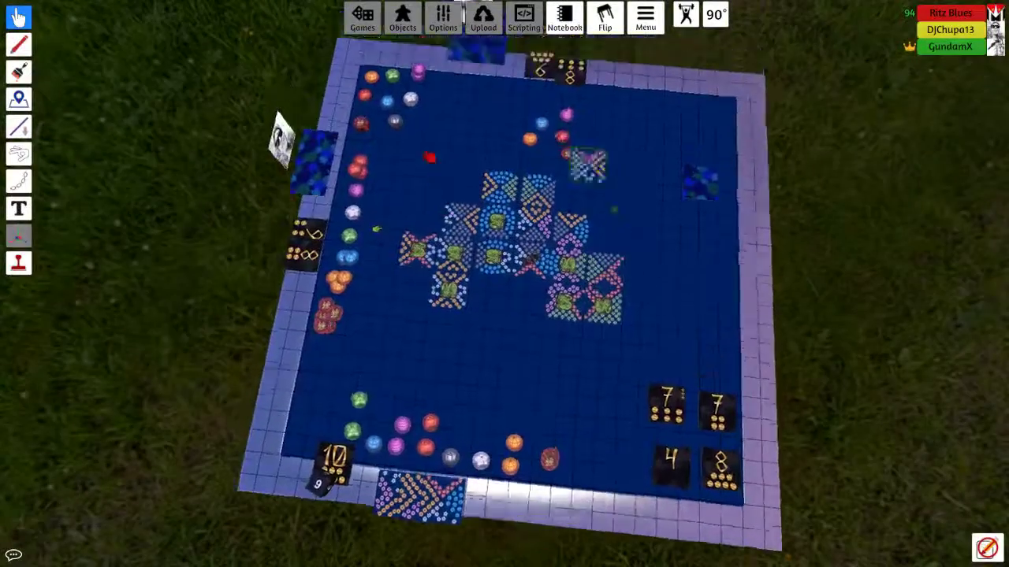
key("w")
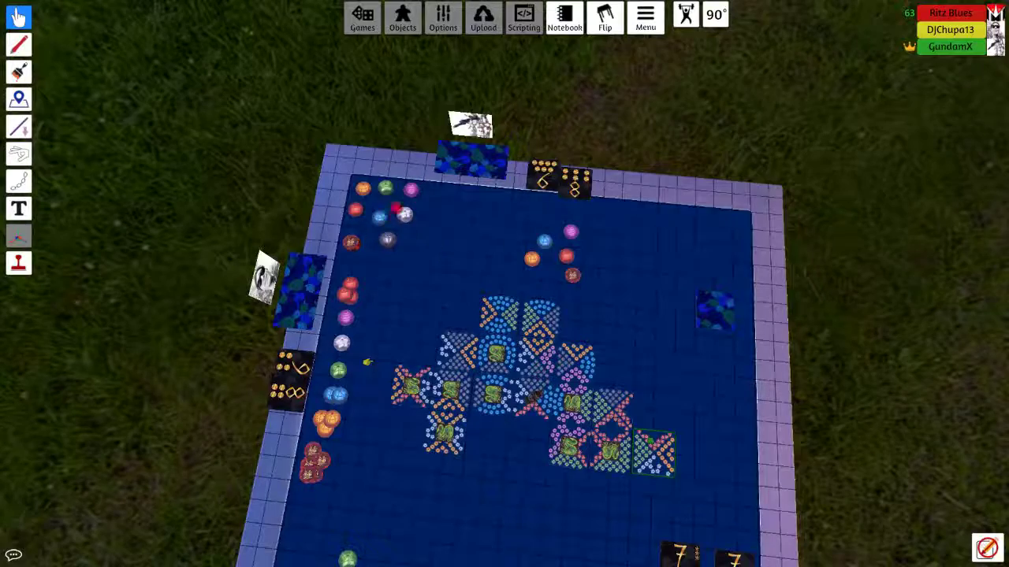
key("s")
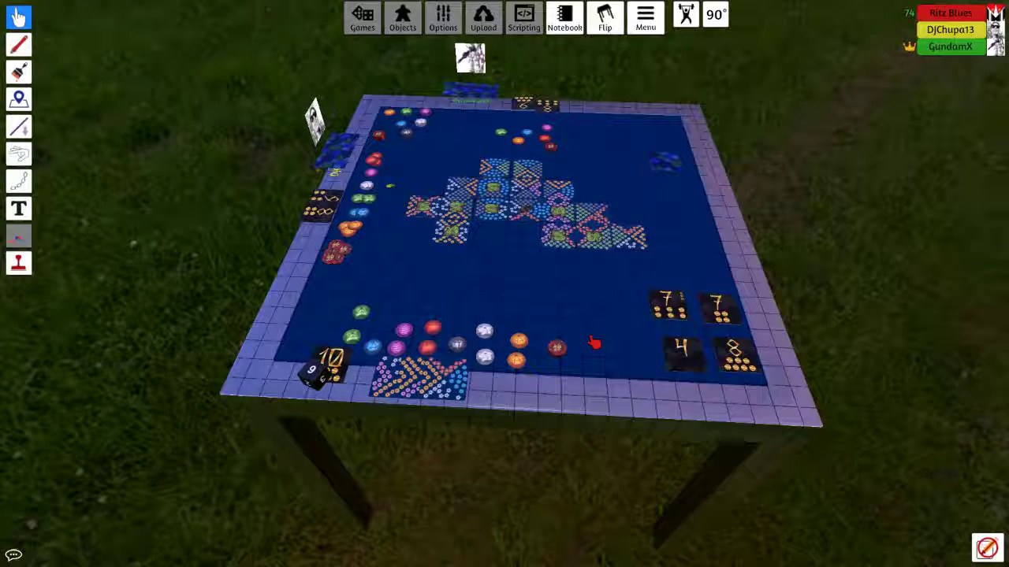
mouse_move(736, 356)
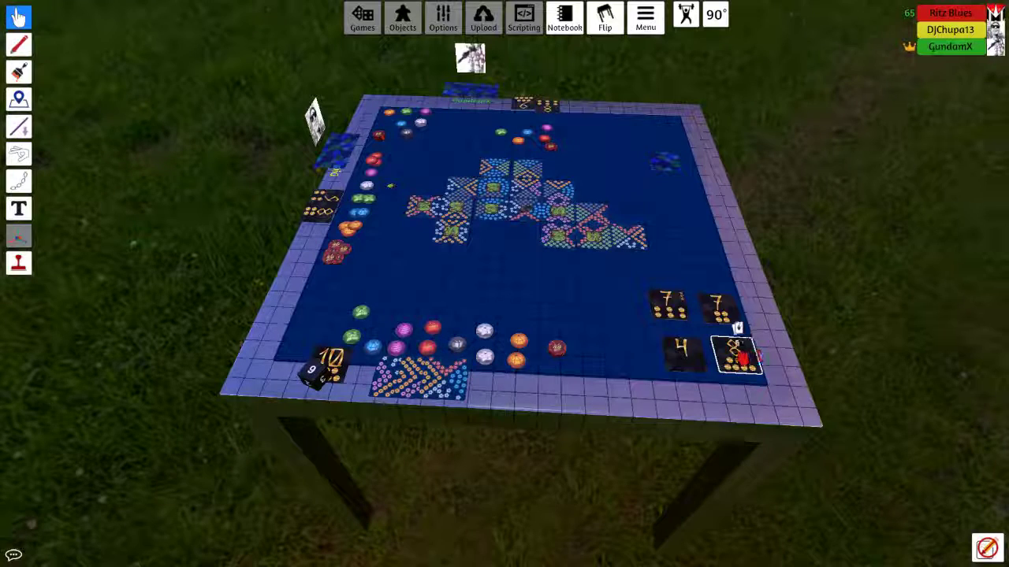
Move the 8 honor card to the lower-left corner and shift an orange lantern card and token left
left_click_drag(729, 354, 275, 364)
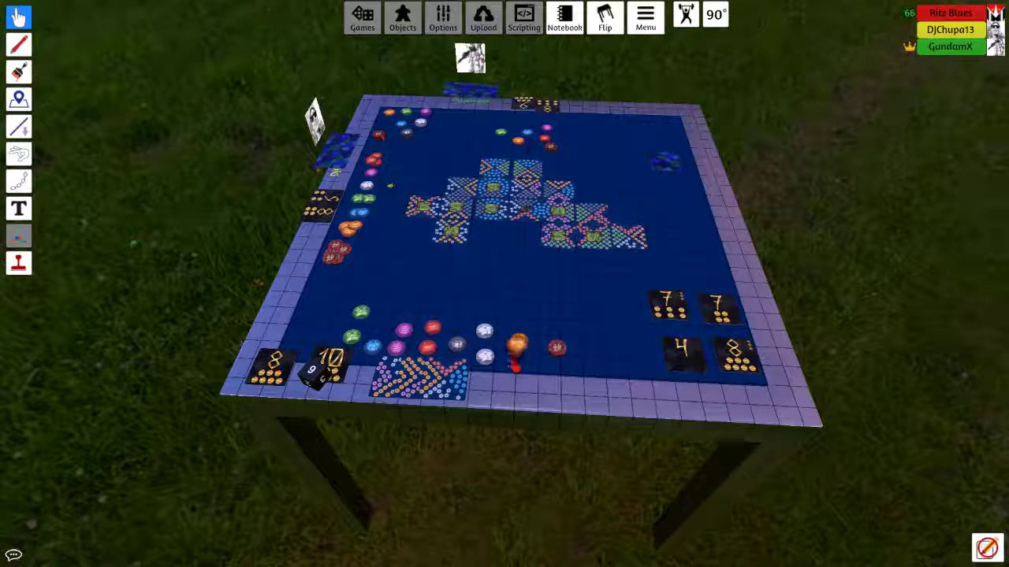
left_click_drag(516, 346, 459, 341)
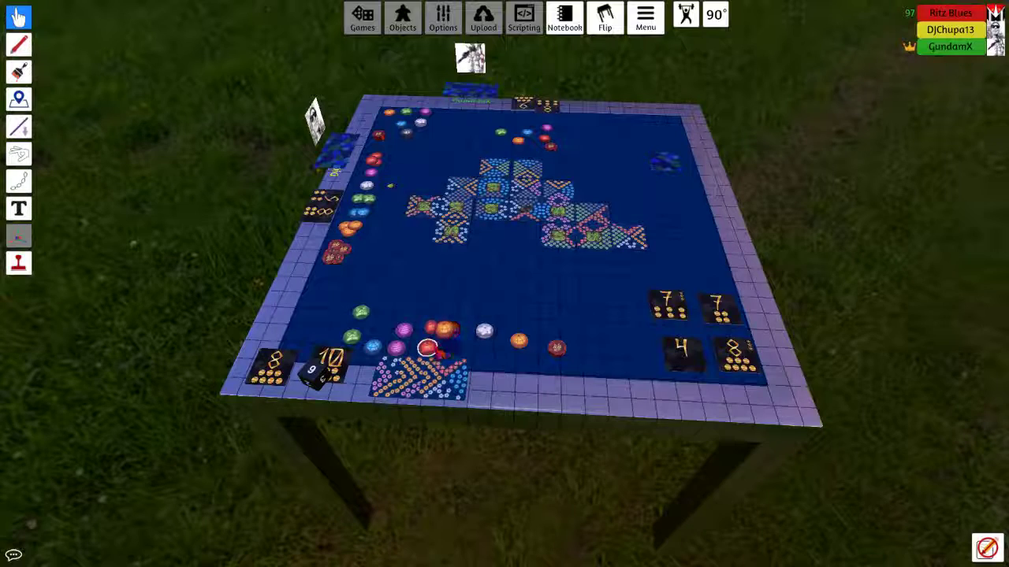
mouse_move(458, 342)
left_mouse_down()
mouse_move(353, 338)
mouse_move(442, 85)
left_mouse_up()
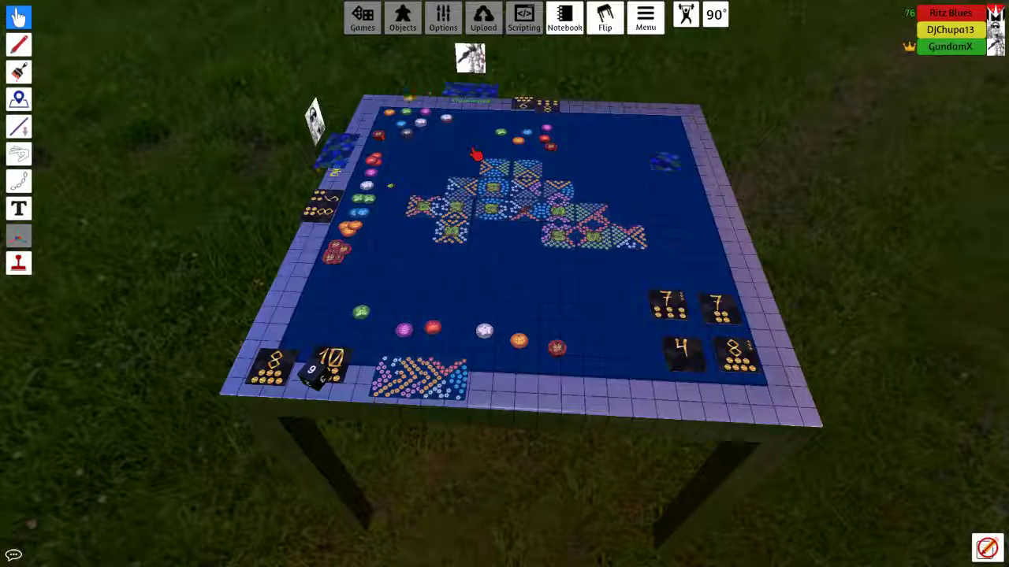
scroll(475, 154, "up", 3)
scroll(488, 236, "down", 6)
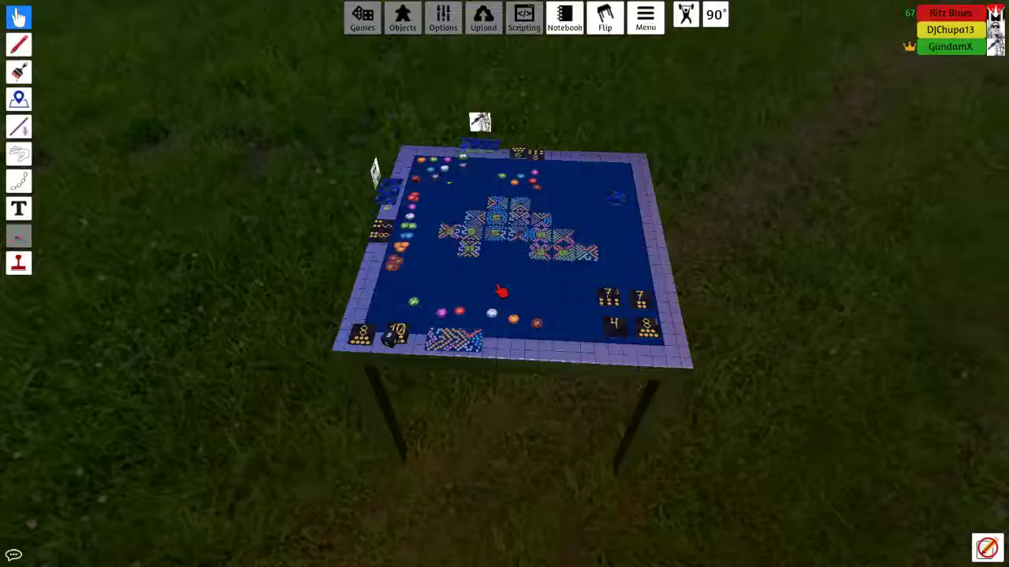
scroll(501, 293, "up", 3)
scroll(472, 299, "up", 5)
scroll(457, 305, "up", 4)
Pick up the blue lantern token near the top-left
left_click_drag(331, 221, 293, 240)
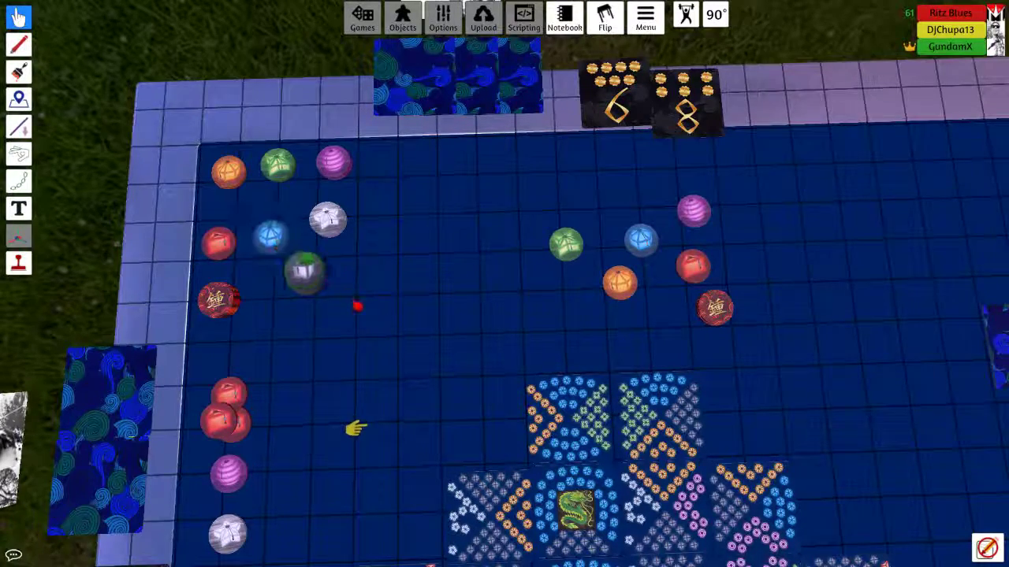
scroll(355, 428, "down", 6)
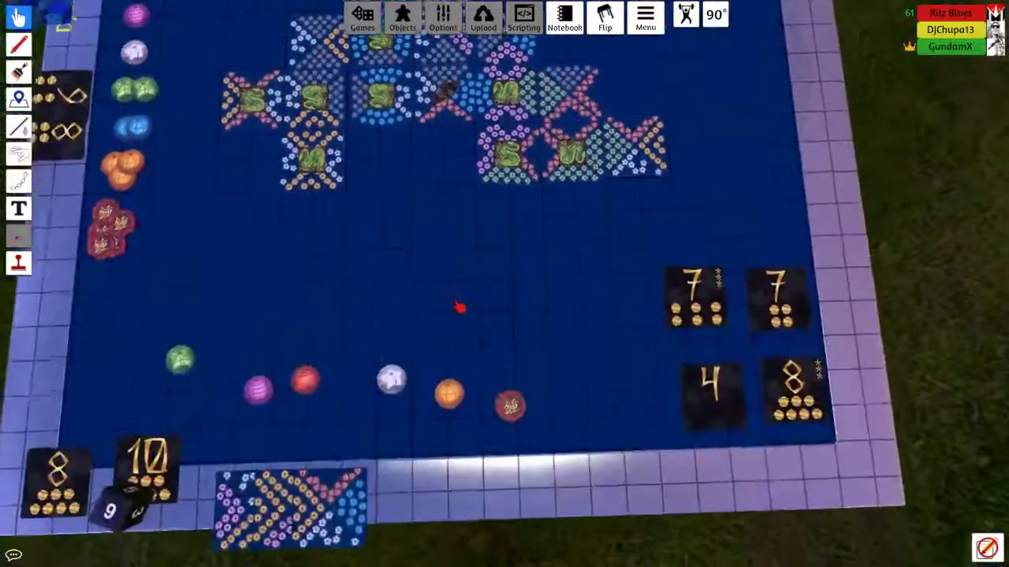
scroll(505, 284, "down", 5)
scroll(504, 283, "down", 5)
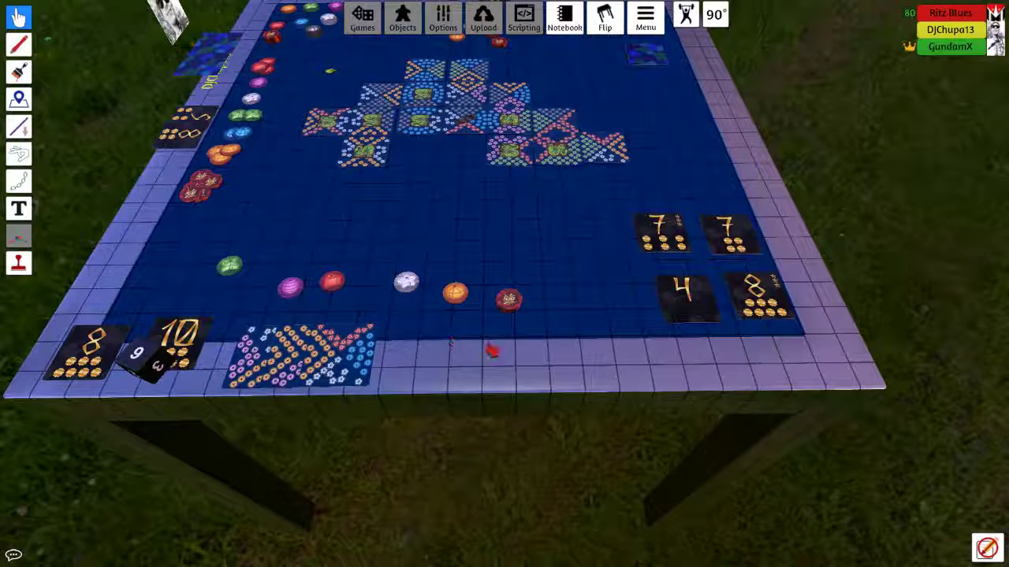
scroll(504, 284, "up", 3)
scroll(504, 284, "up", 2)
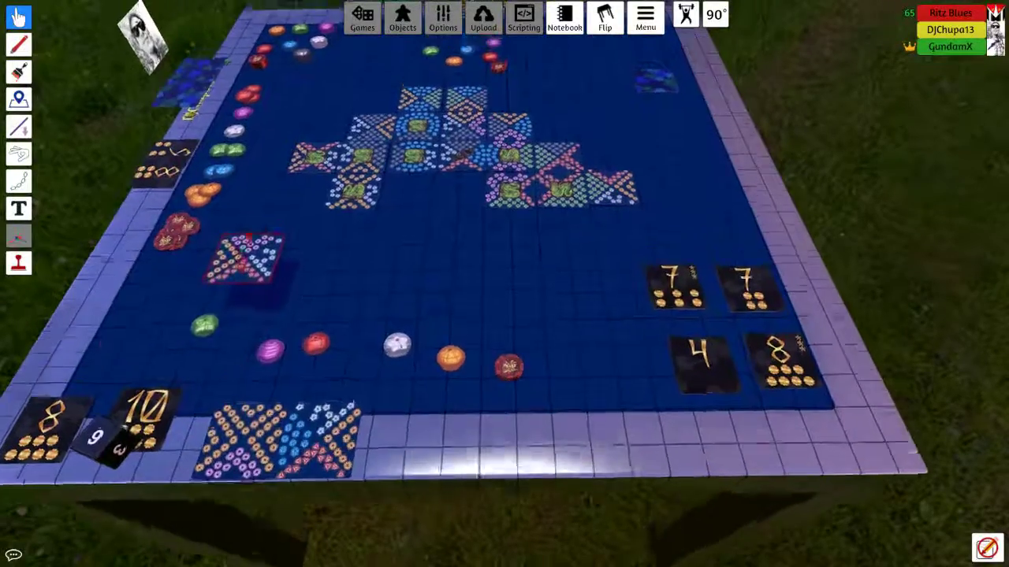
scroll(442, 237, "up", 5)
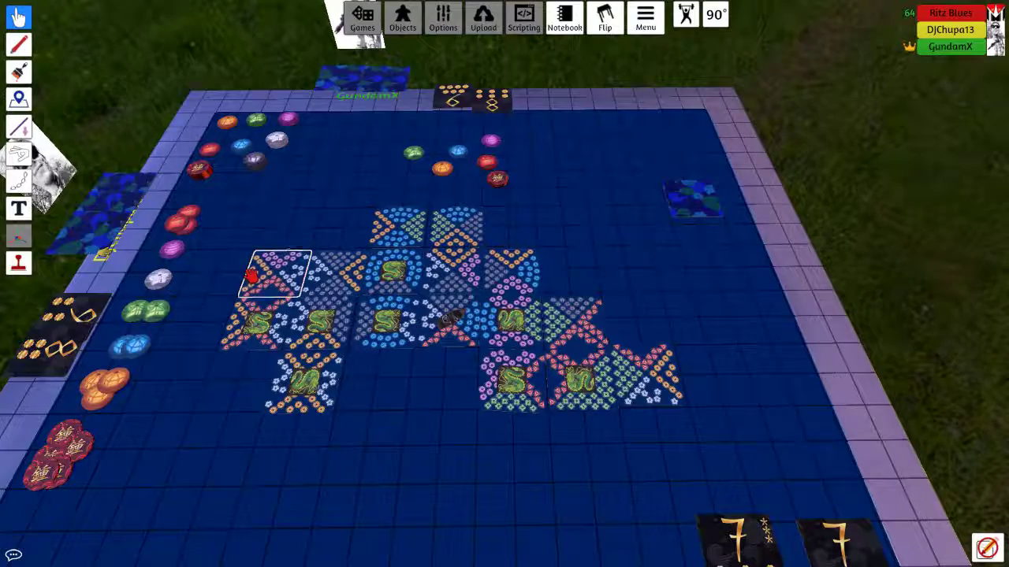
scroll(505, 284, "down", 5)
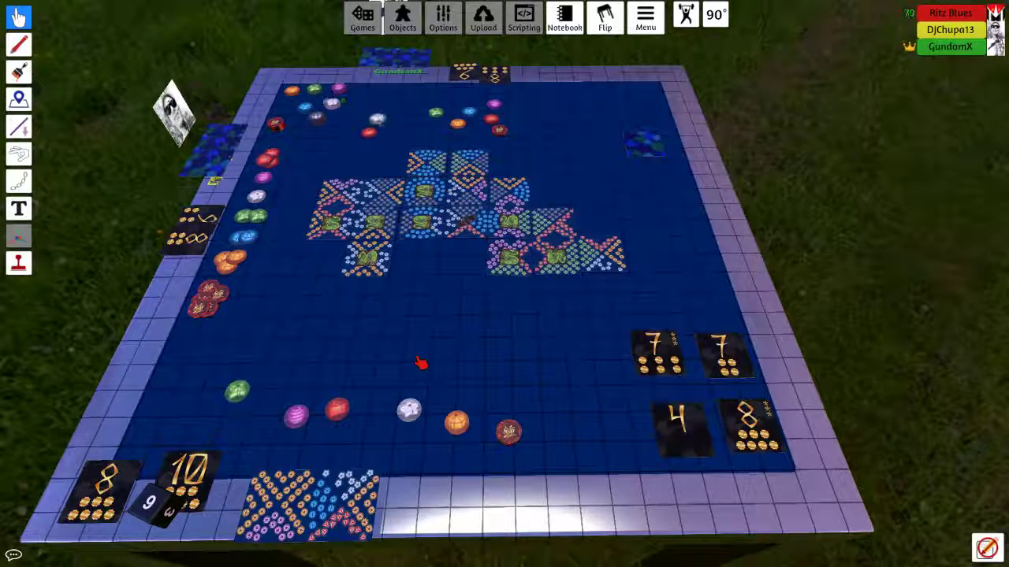
scroll(504, 284, "up", 2)
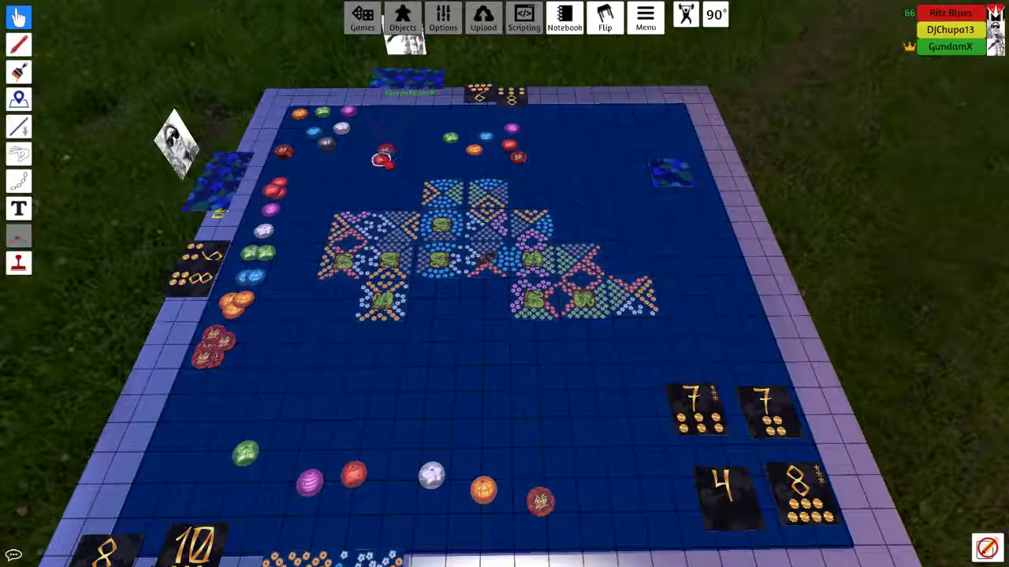
scroll(504, 284, "down", 3)
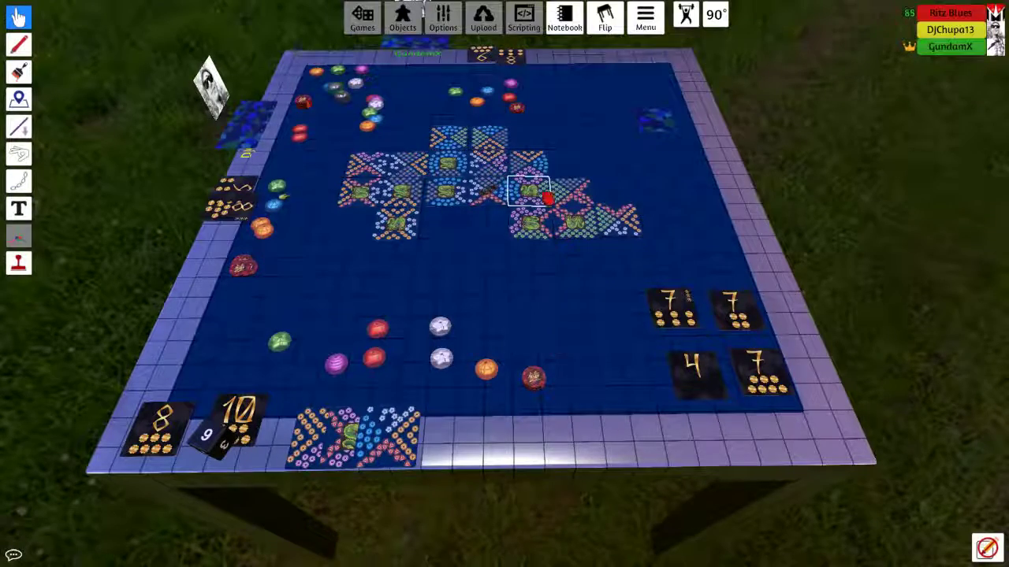
scroll(504, 236, "up", 4)
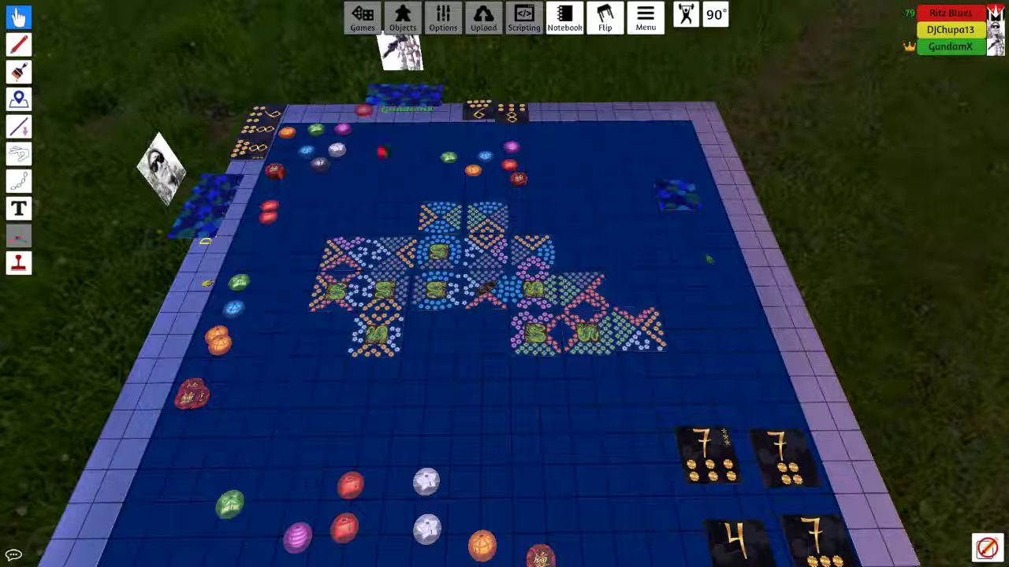
scroll(505, 284, "down", 3)
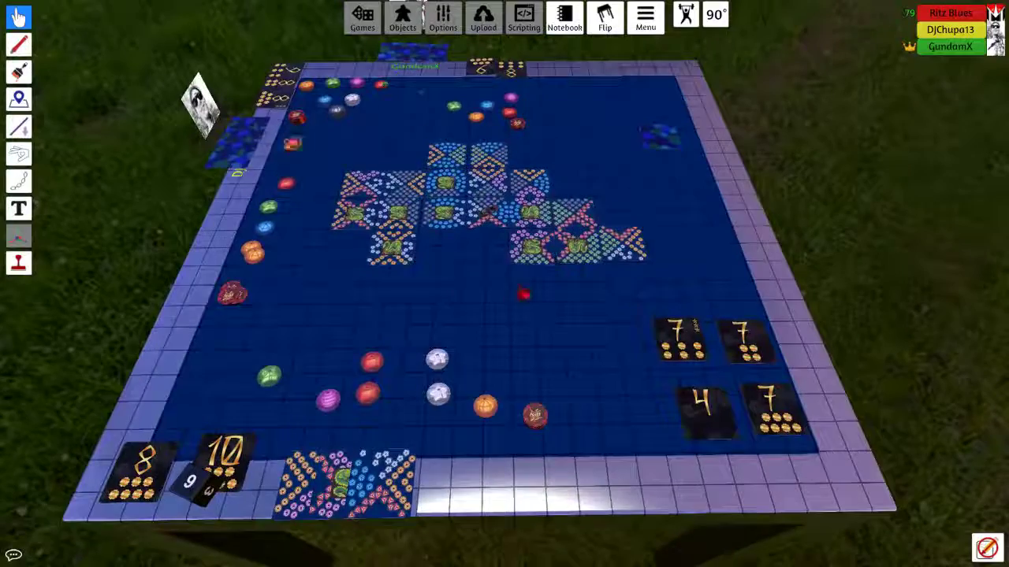
scroll(505, 284, "up", 2)
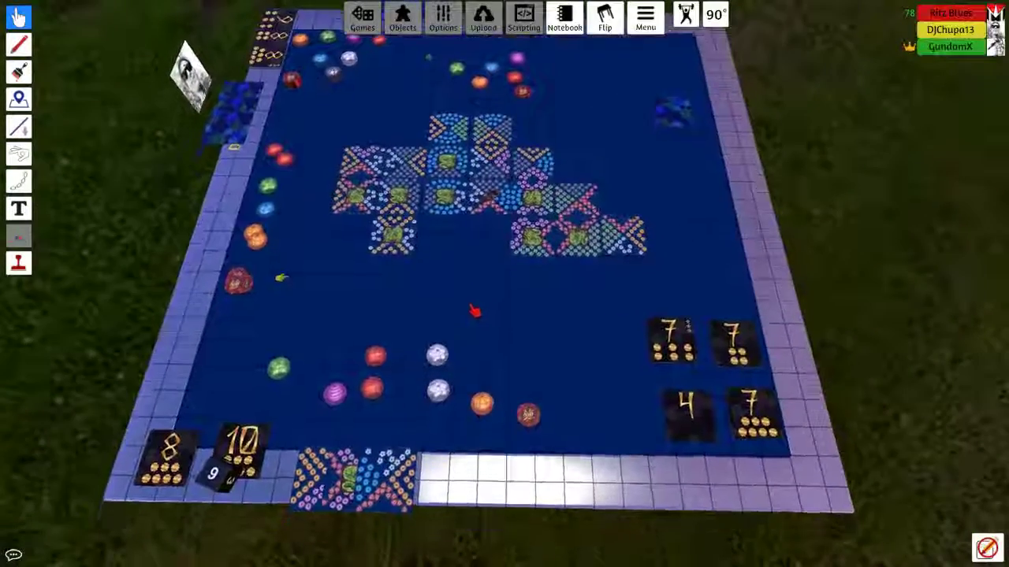
scroll(504, 283, "up", 2)
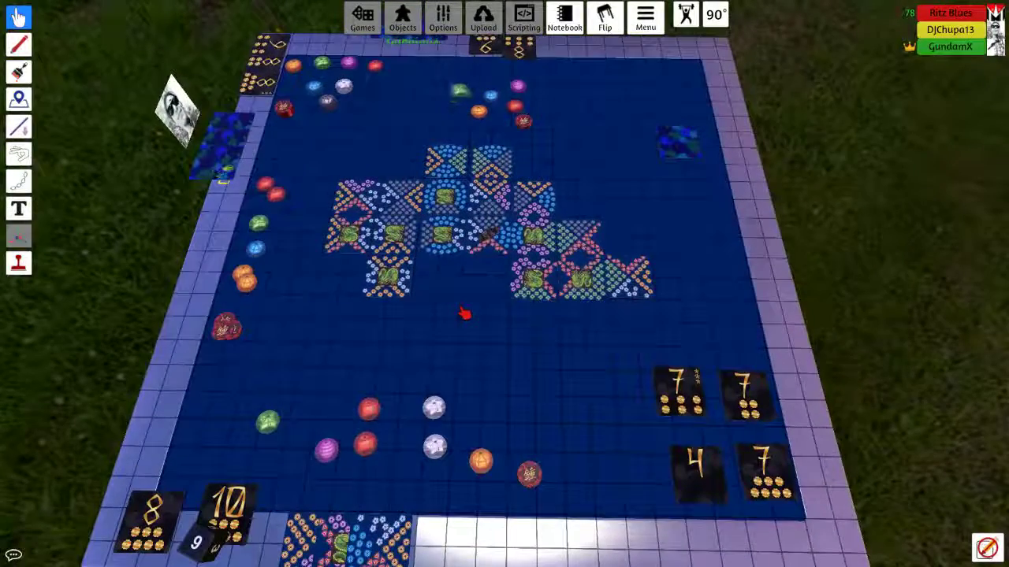
scroll(504, 284, "down", 2)
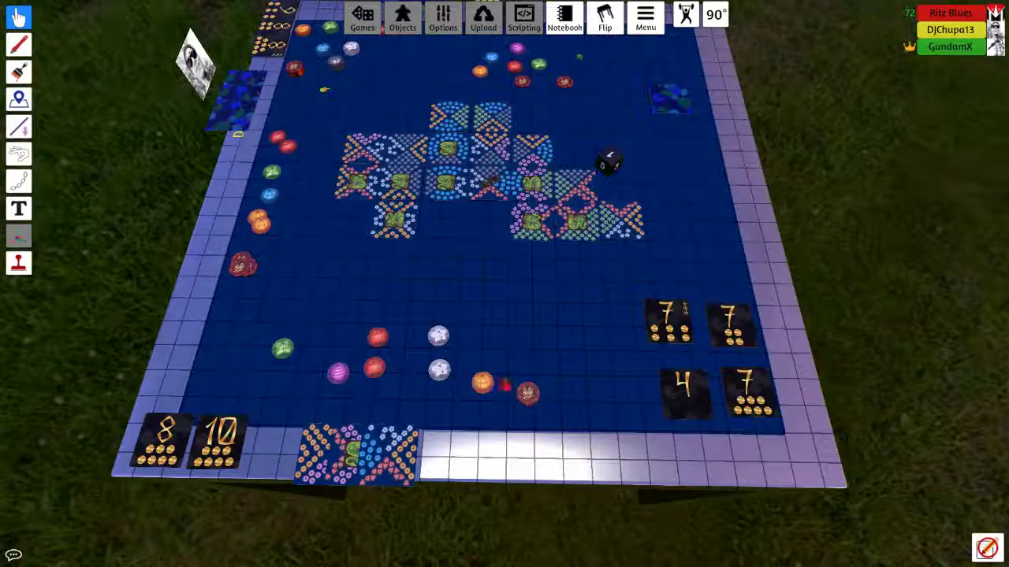
scroll(505, 283, "up", 2)
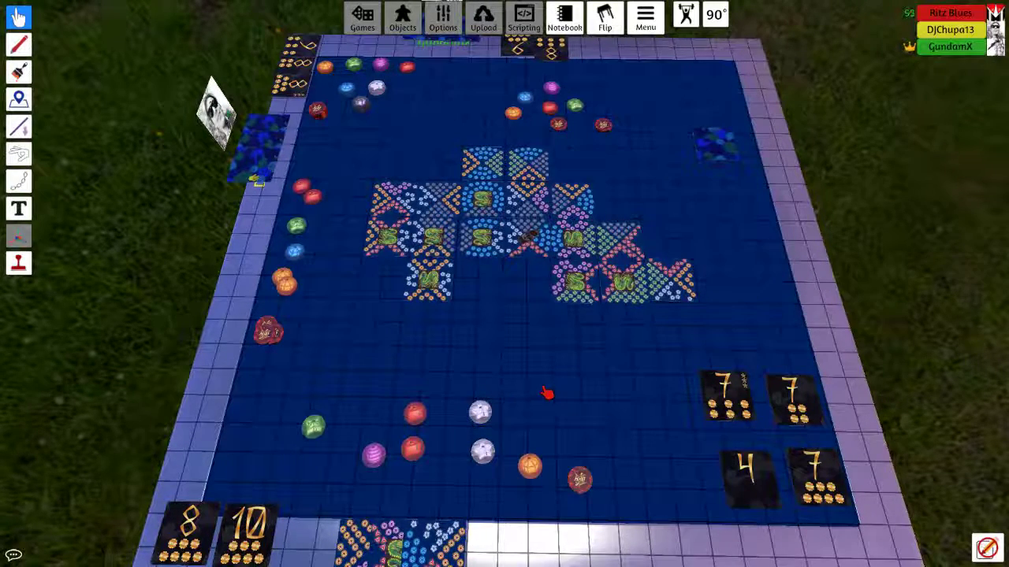
Turn the camera slightly left over the table
key("a")
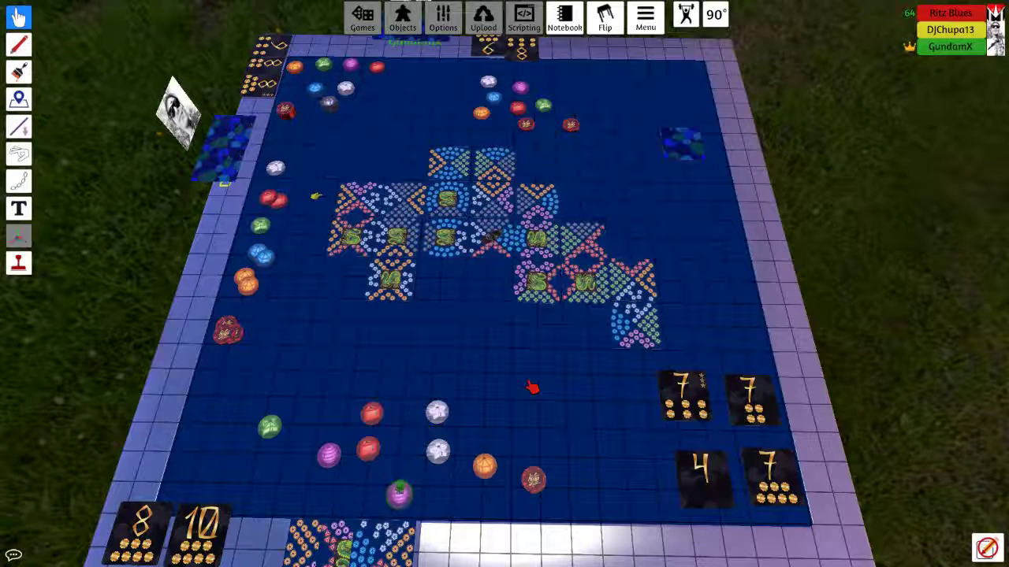
left_click_drag(400, 495, 331, 414)
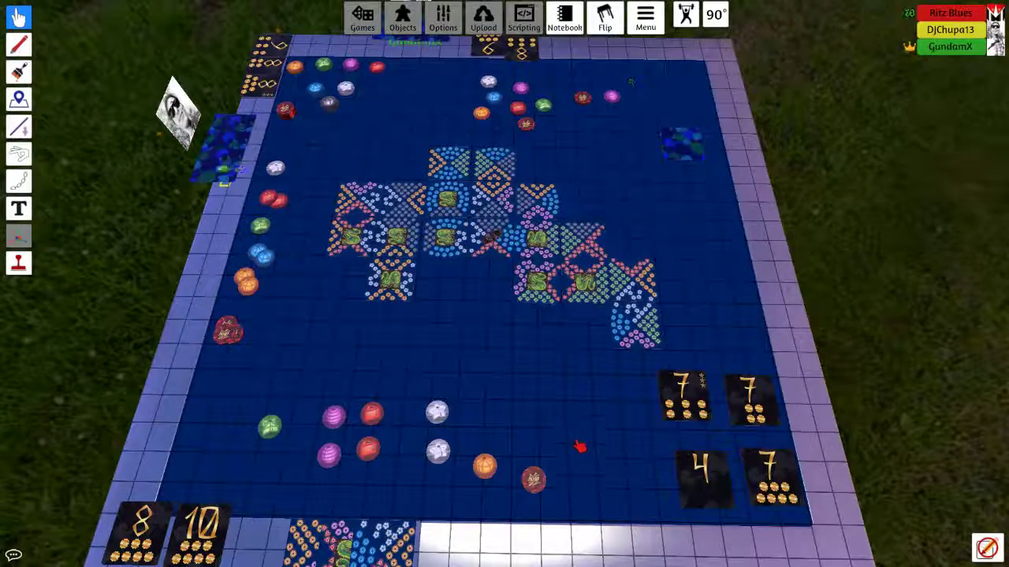
scroll(587, 438, "up", 2)
scroll(587, 438, "up", 2)
scroll(587, 438, "up", 2)
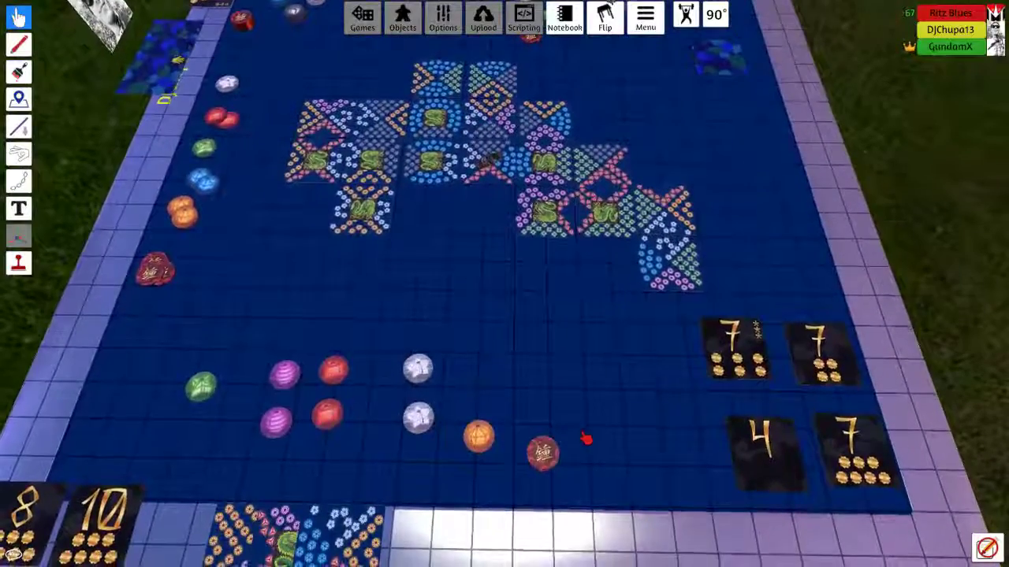
scroll(585, 440, "up", 2)
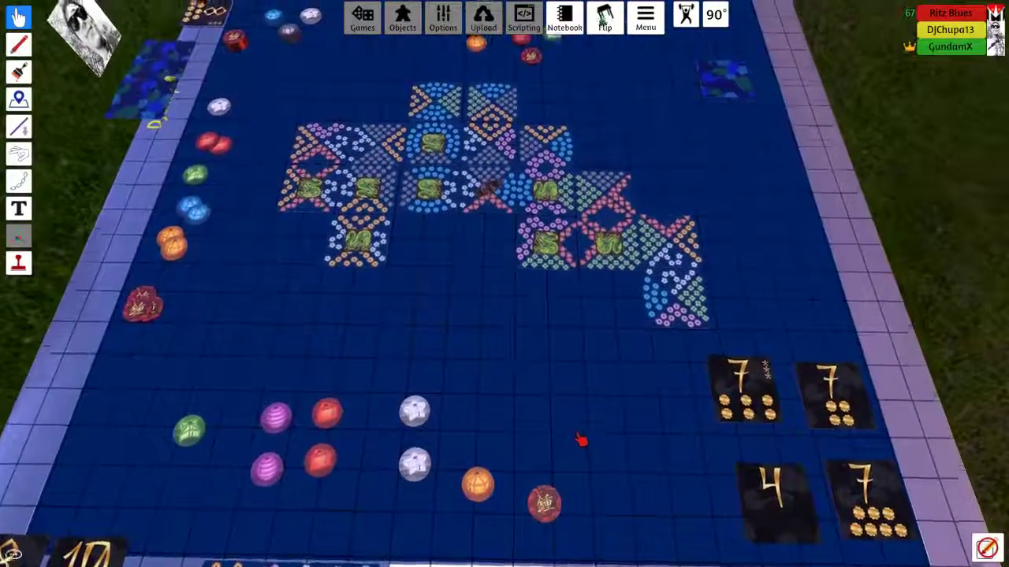
scroll(585, 440, "down", 3)
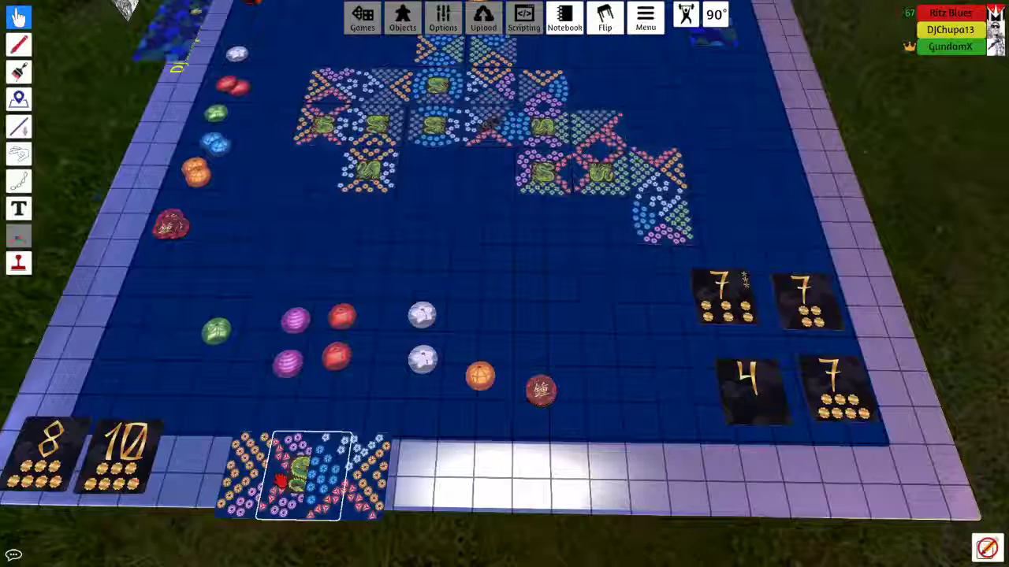
Magnify a hand tile twice, return the dragon tile to the middle hand slot, and zoom out
key("alt")
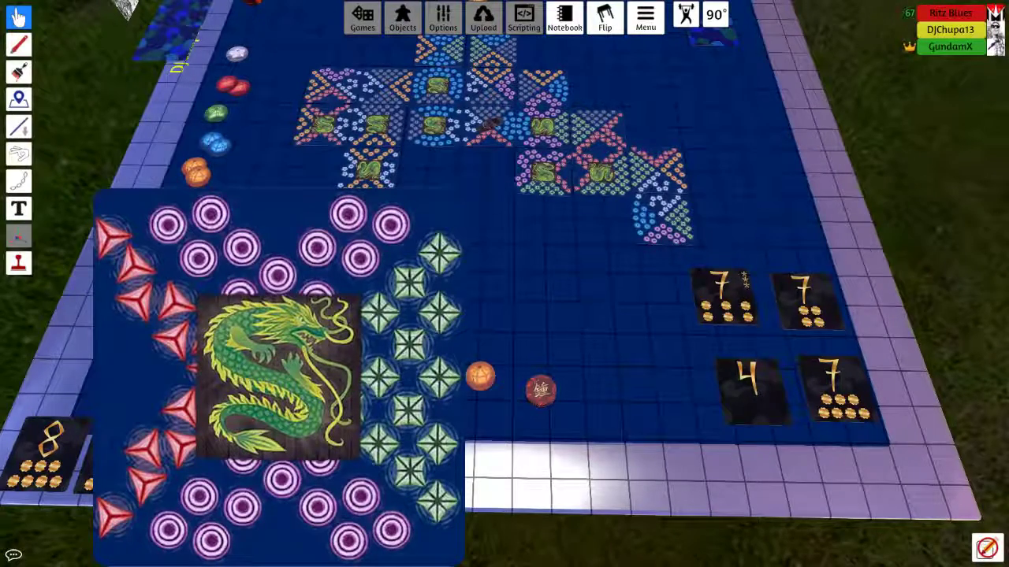
key("alt")
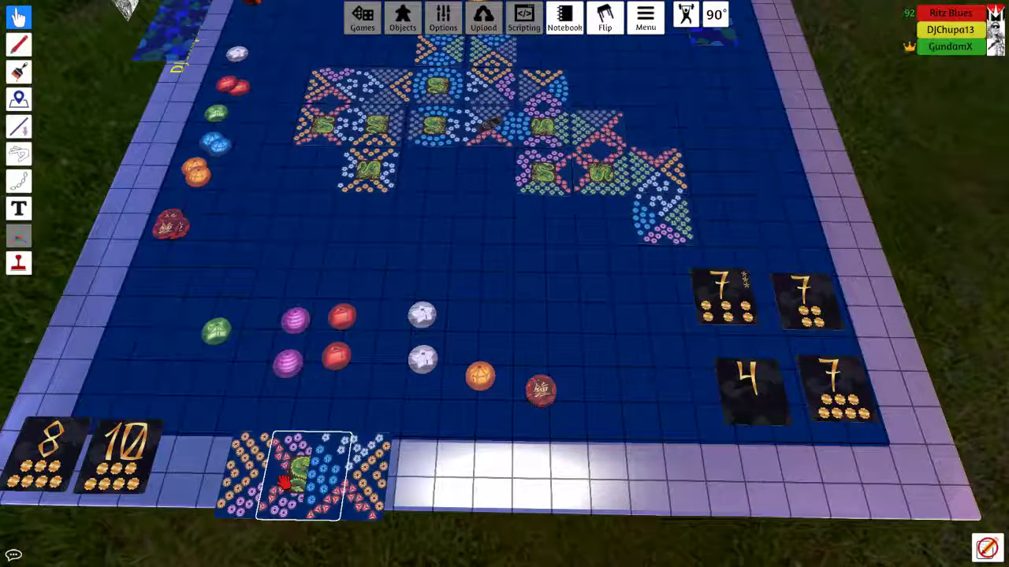
key("alt")
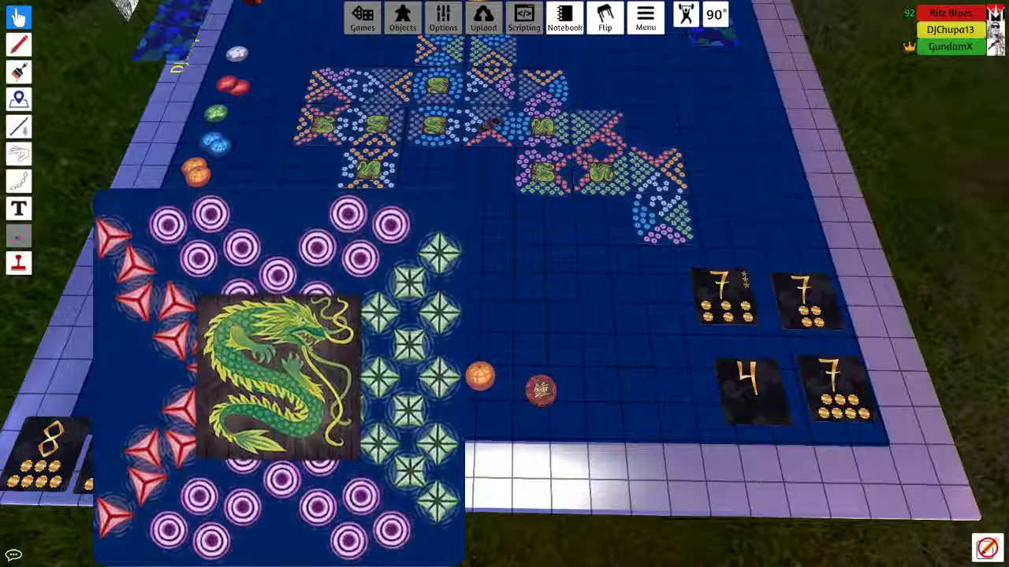
key("alt")
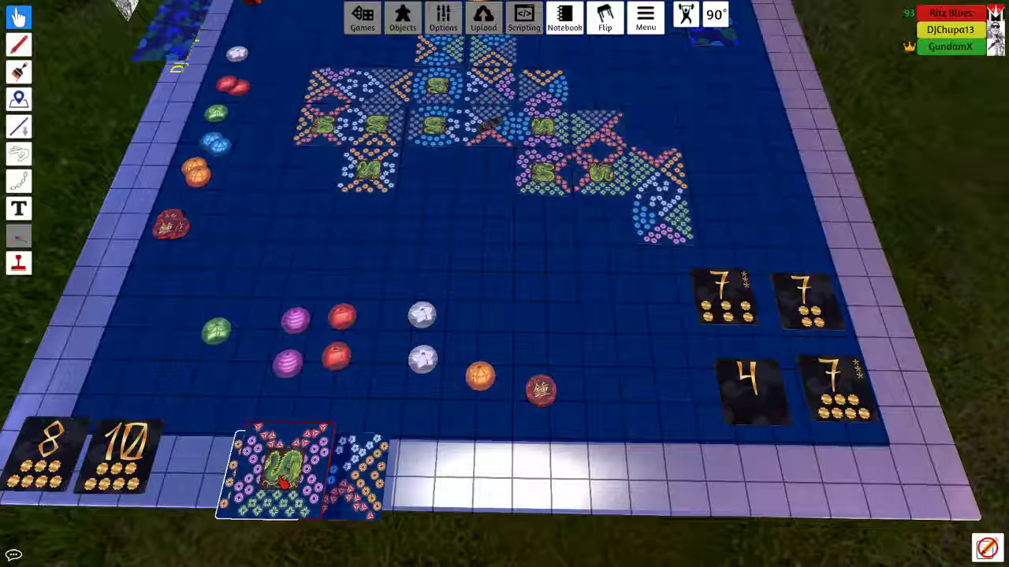
left_click_drag(284, 483, 300, 472)
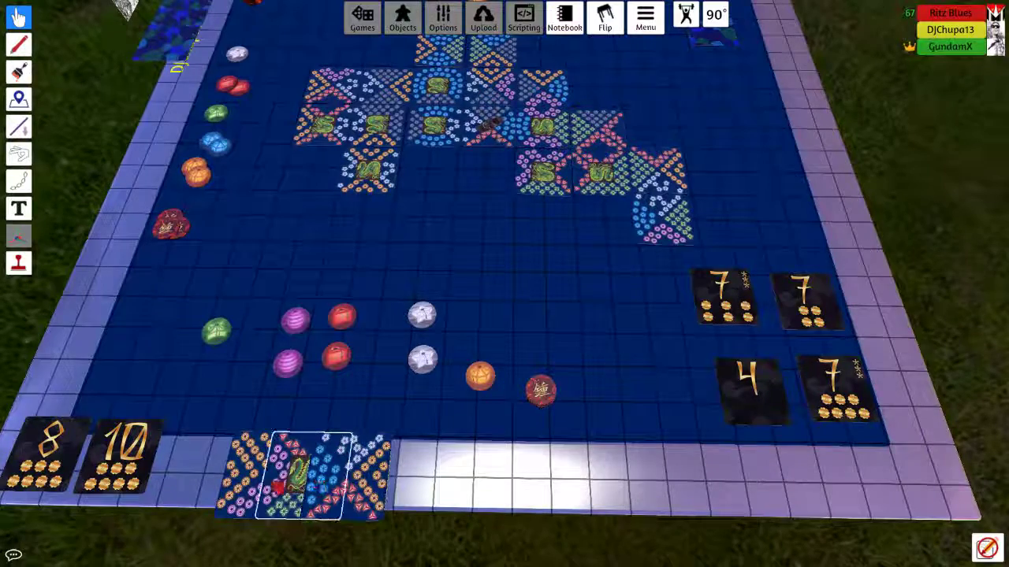
key("w")
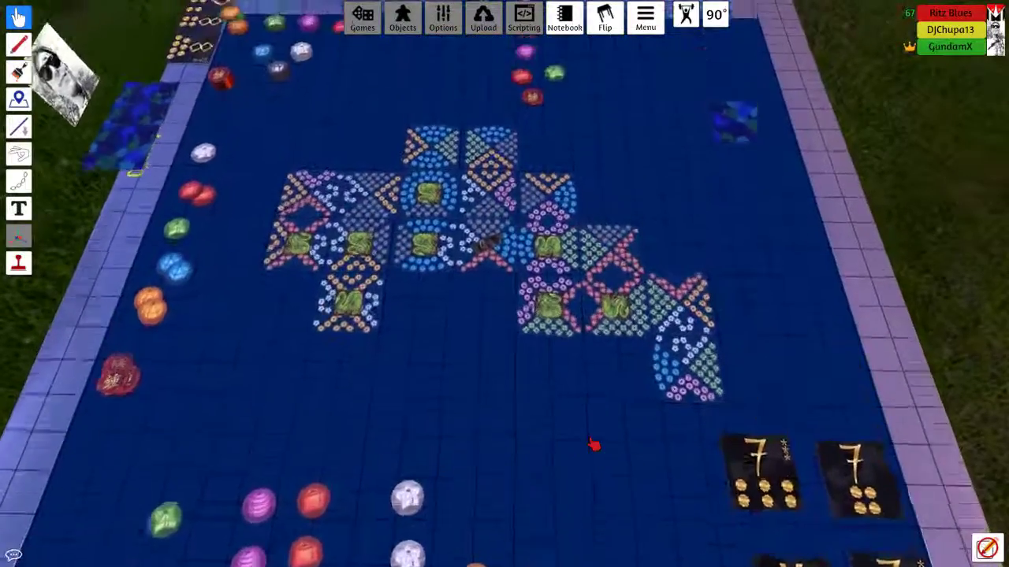
scroll(594, 446, "down", 5)
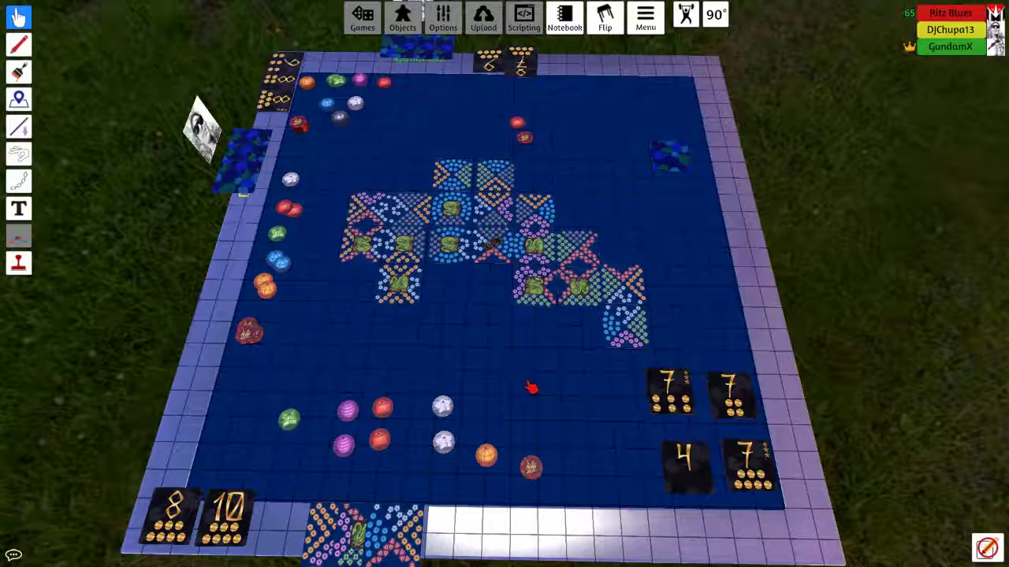
scroll(503, 411, "down", 2)
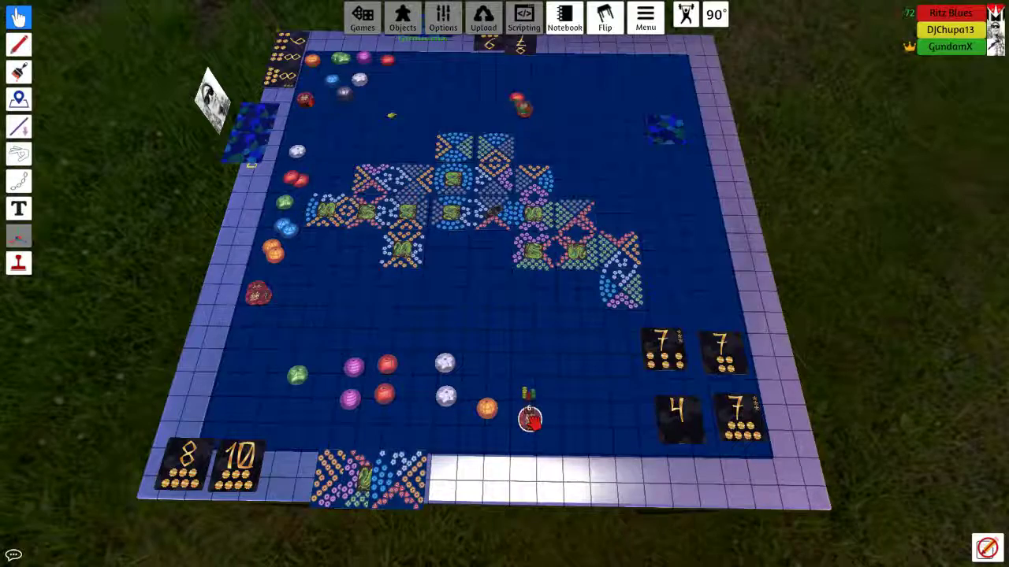
scroll(526, 394, "down", 2)
scroll(528, 381, "up", 2)
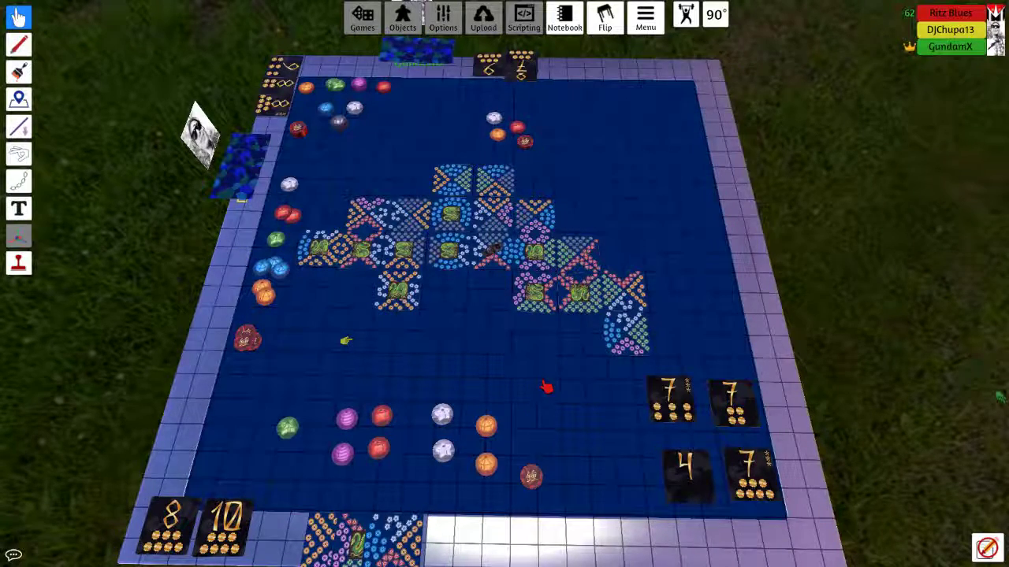
scroll(504, 315, "down", 2)
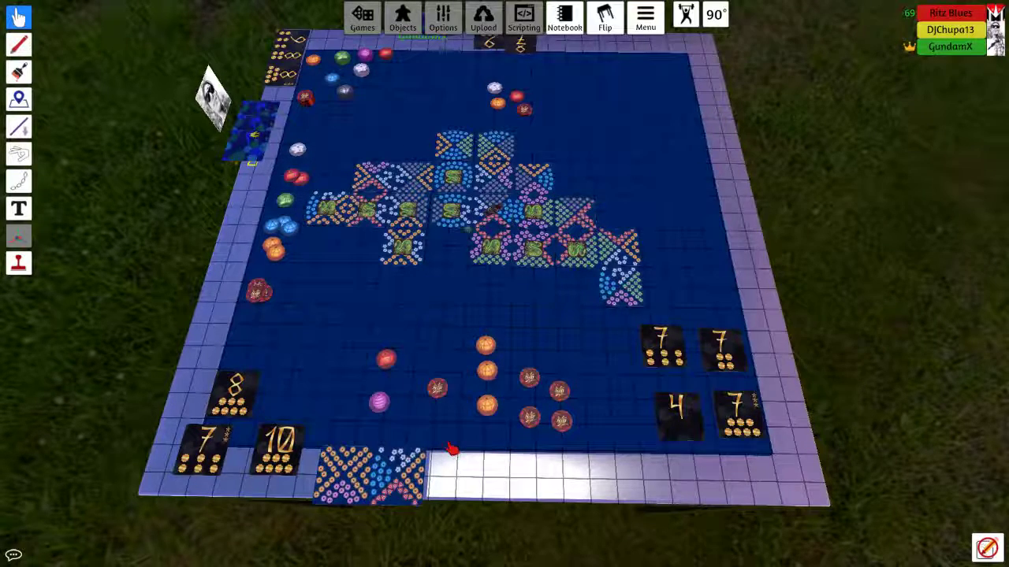
Reposition the red and purple lantern tokens and place the green token in the bottom row
mouse_move(437, 388)
left_mouse_down()
mouse_move(560, 353)
mouse_move(492, 248)
left_mouse_up()
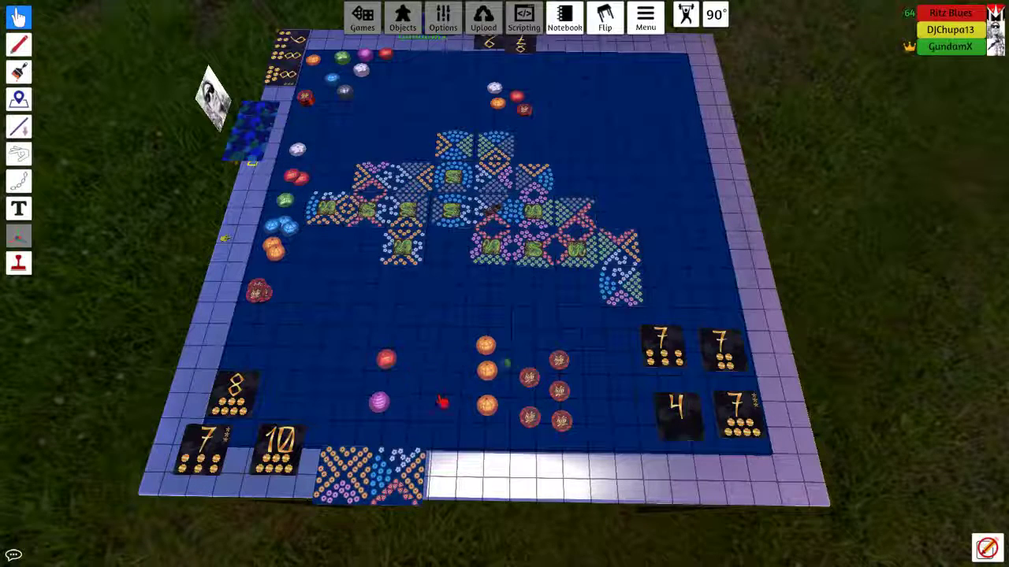
left_click_drag(386, 361, 445, 406)
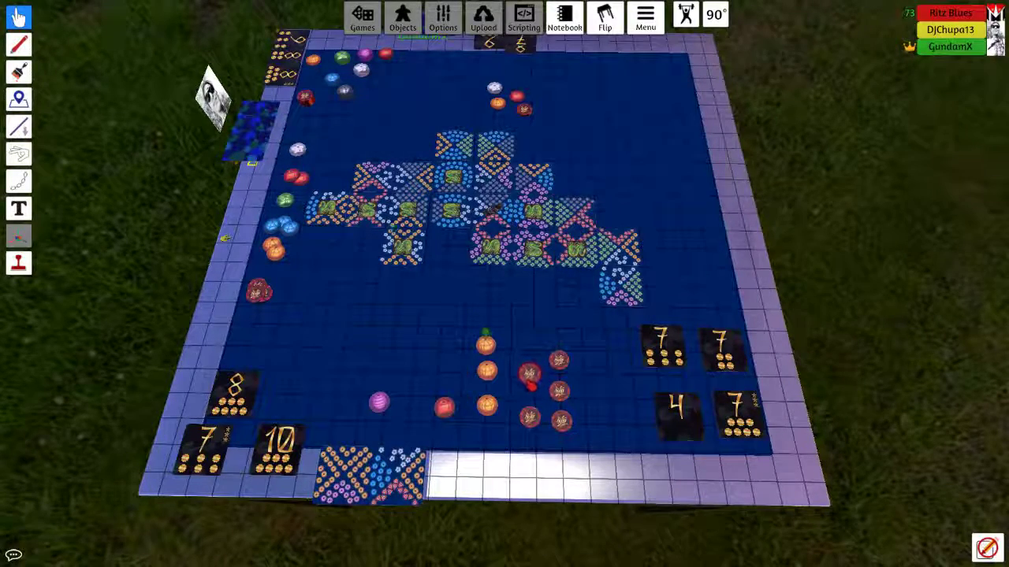
left_click_drag(532, 382, 526, 388)
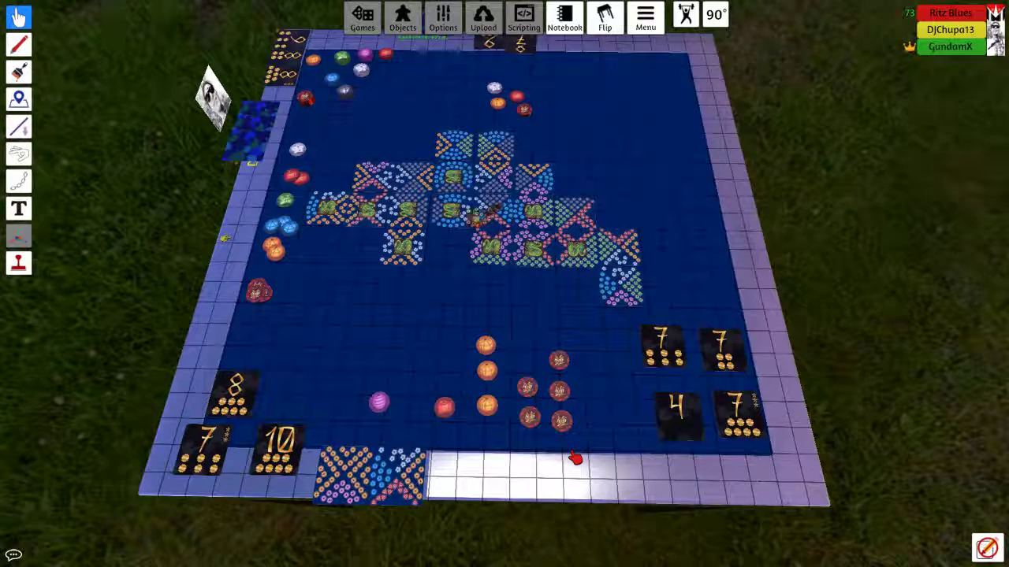
left_click_drag(380, 404, 410, 406)
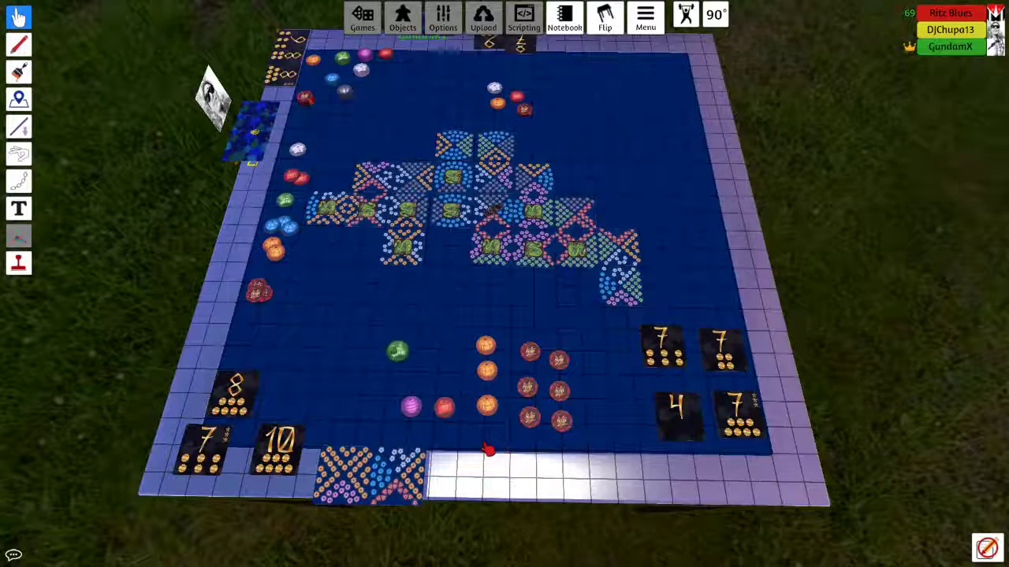
left_click_drag(394, 352, 377, 405)
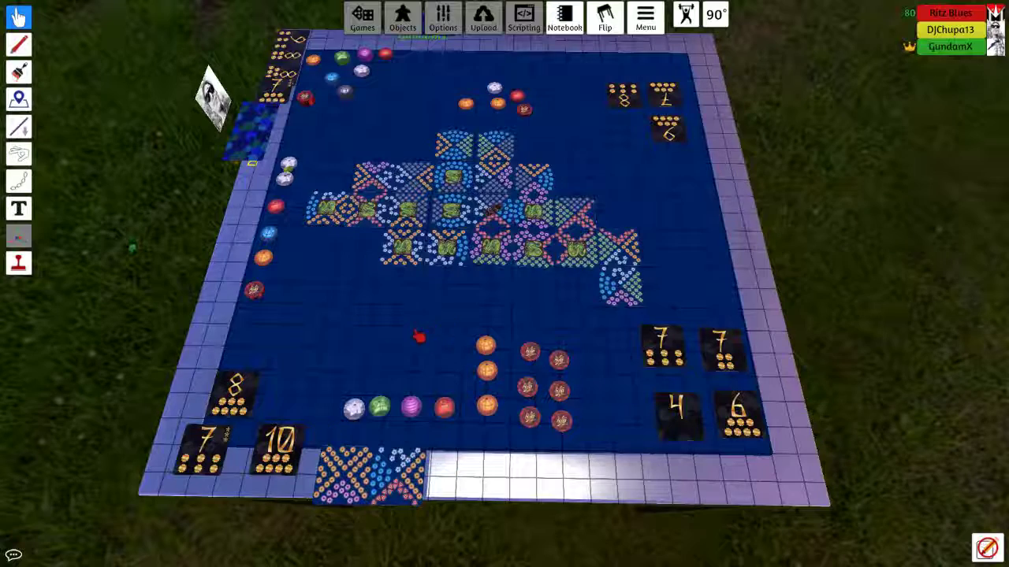
key("F5")
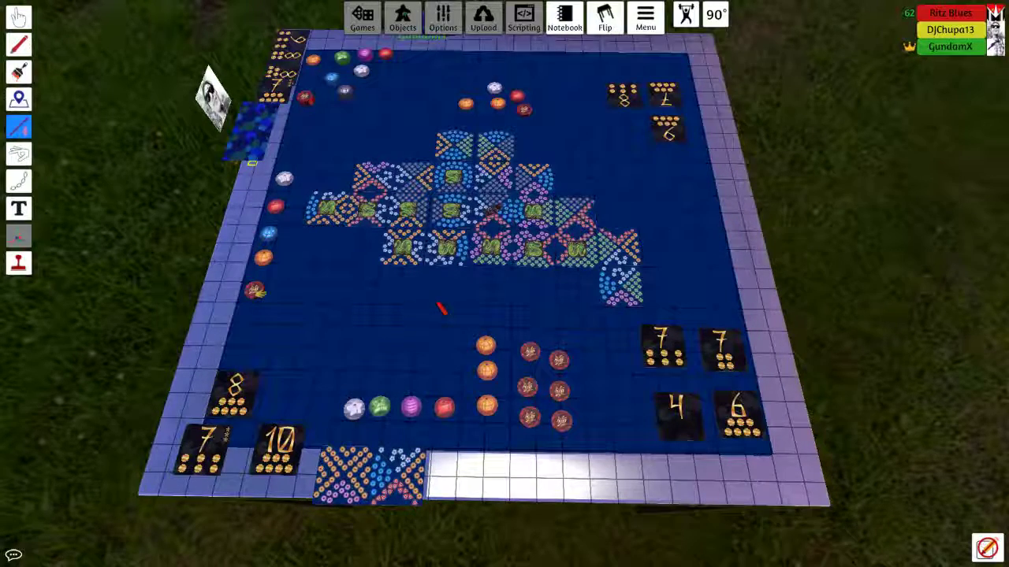
left_click(19, 17)
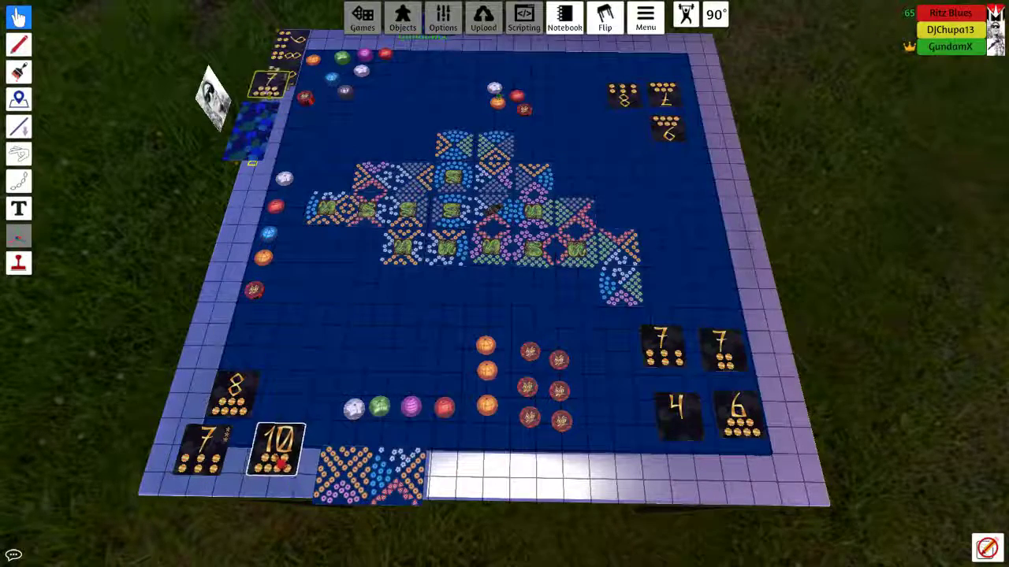
Move the 10 honor card left and flip the black card until its 10 face shows
mouse_move(279, 450)
left_mouse_down()
mouse_move(244, 410)
mouse_move(248, 457)
left_mouse_up()
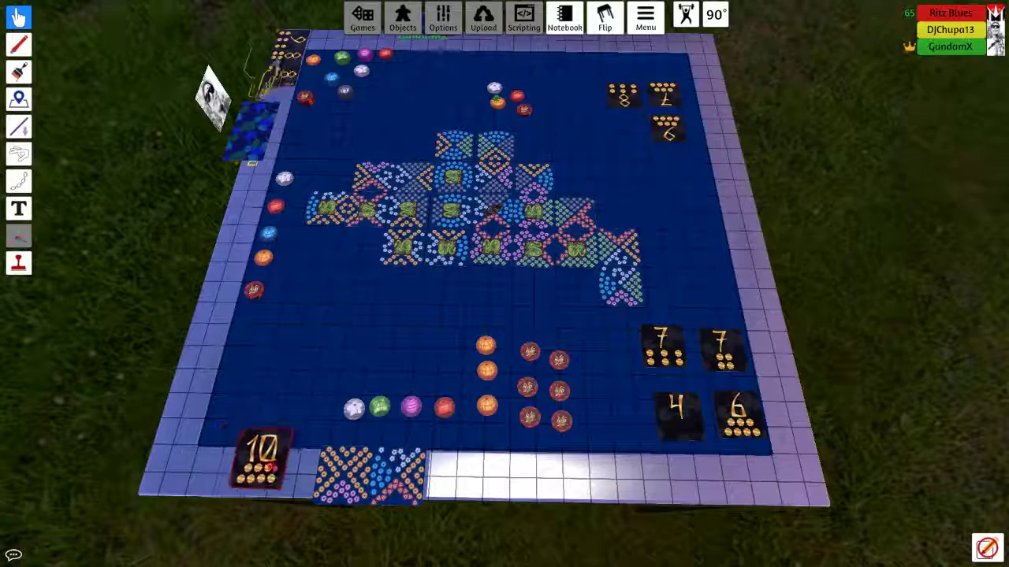
mouse_move(248, 453)
left_mouse_down()
mouse_move(232, 449)
mouse_move(223, 477)
left_mouse_up()
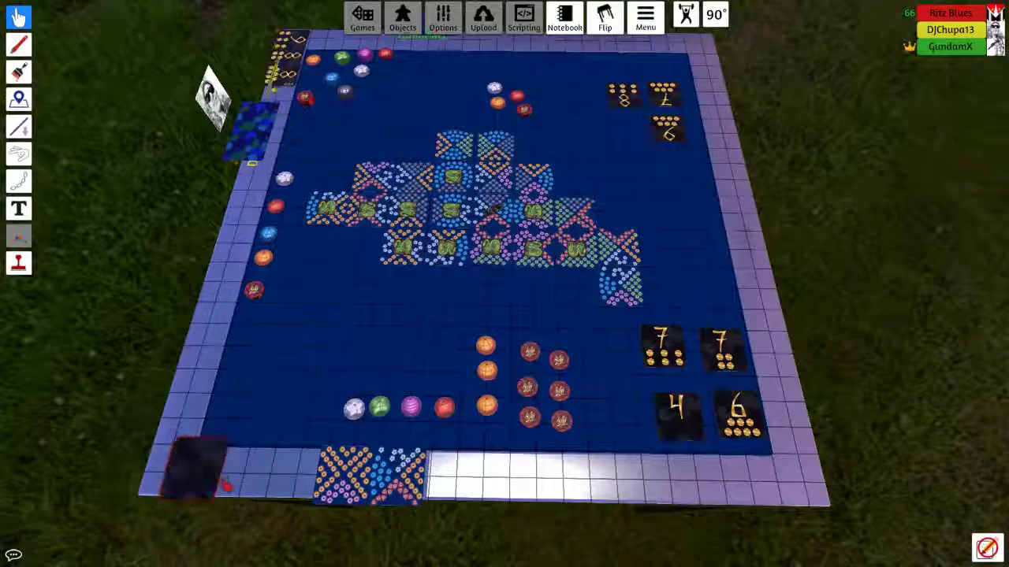
key("f")
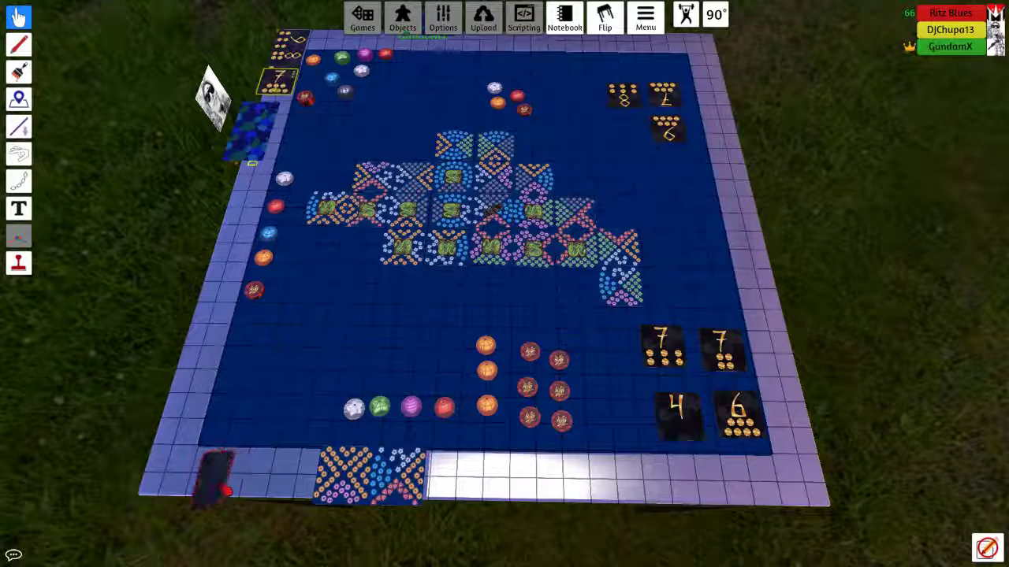
left_click_drag(225, 491, 232, 438)
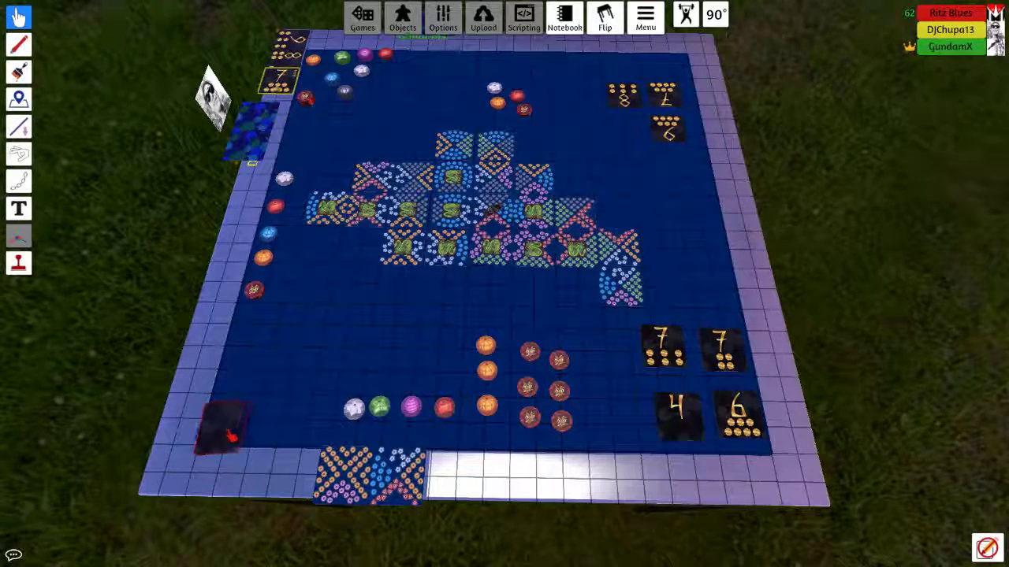
key("f")
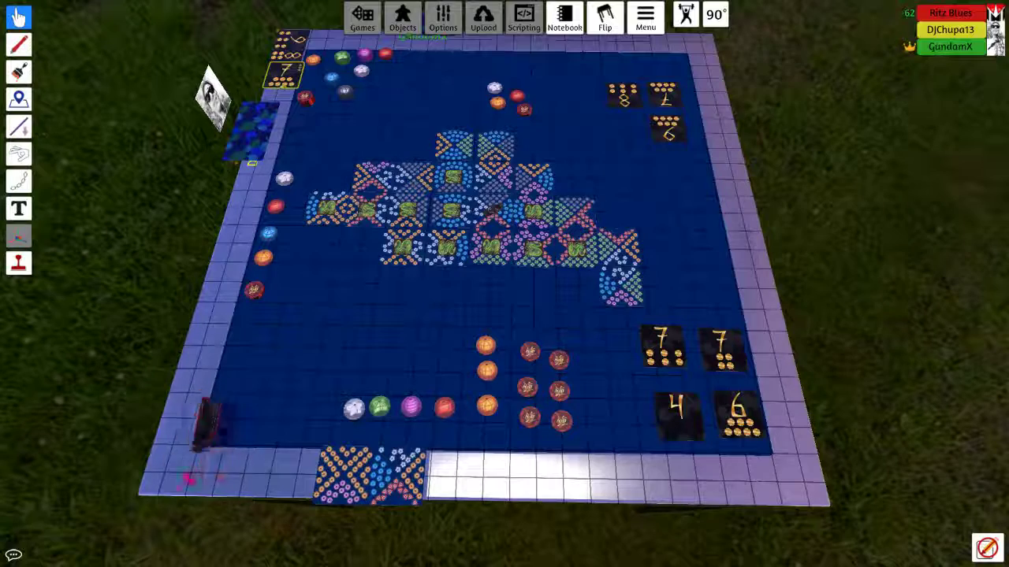
key("f")
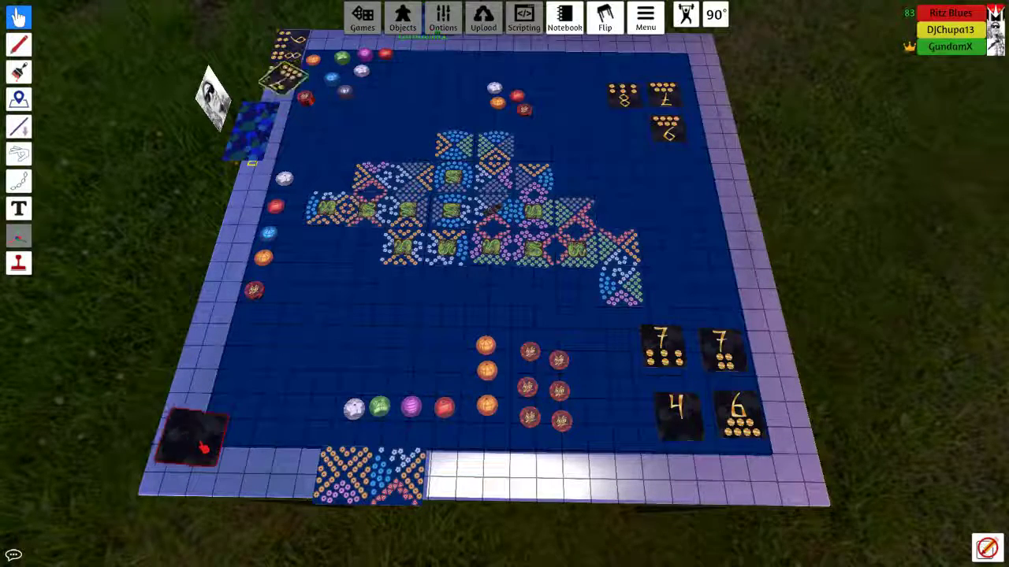
key("f")
key("f")
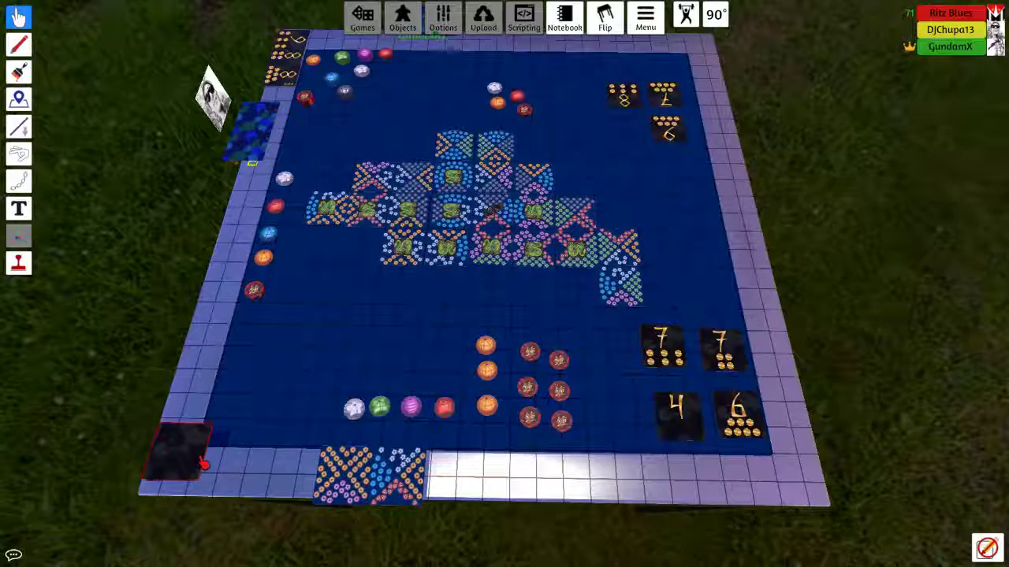
Slide the 10 card right, then line the 8 card up beside the 7 card
mouse_move(183, 451)
left_mouse_down()
mouse_move(256, 398)
mouse_move(189, 457)
left_mouse_up()
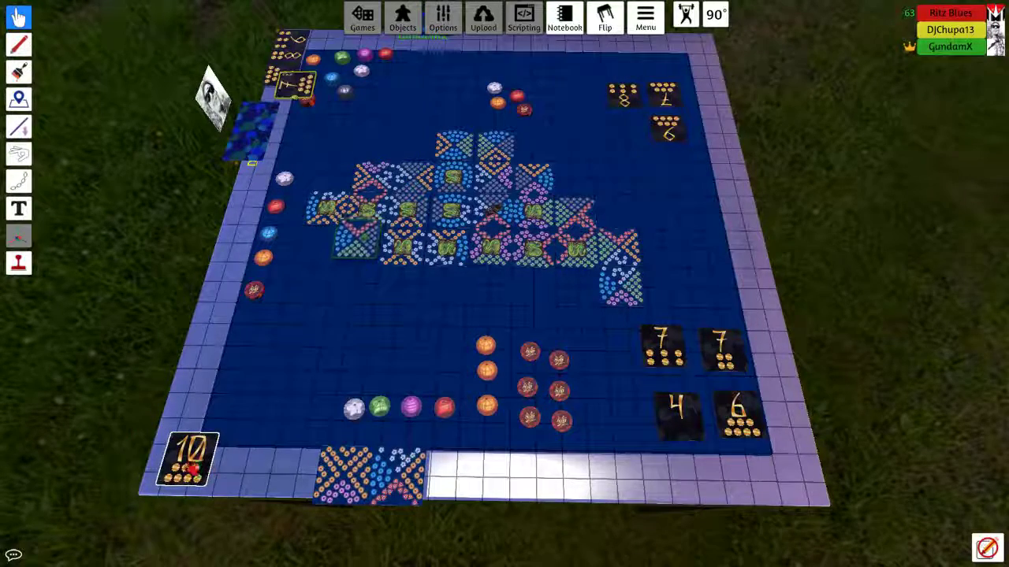
left_click_drag(189, 457, 276, 457)
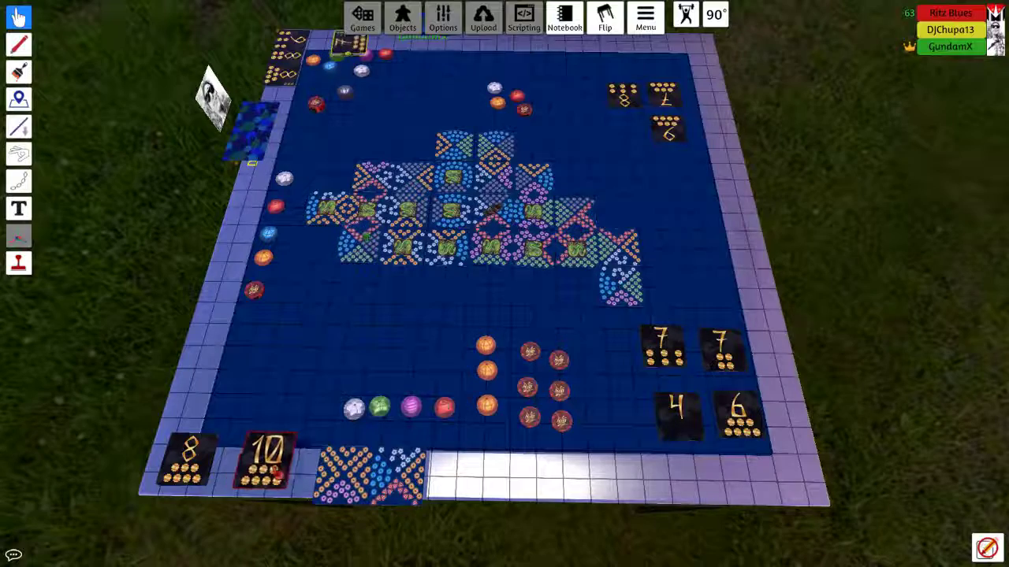
left_click_drag(189, 457, 177, 390)
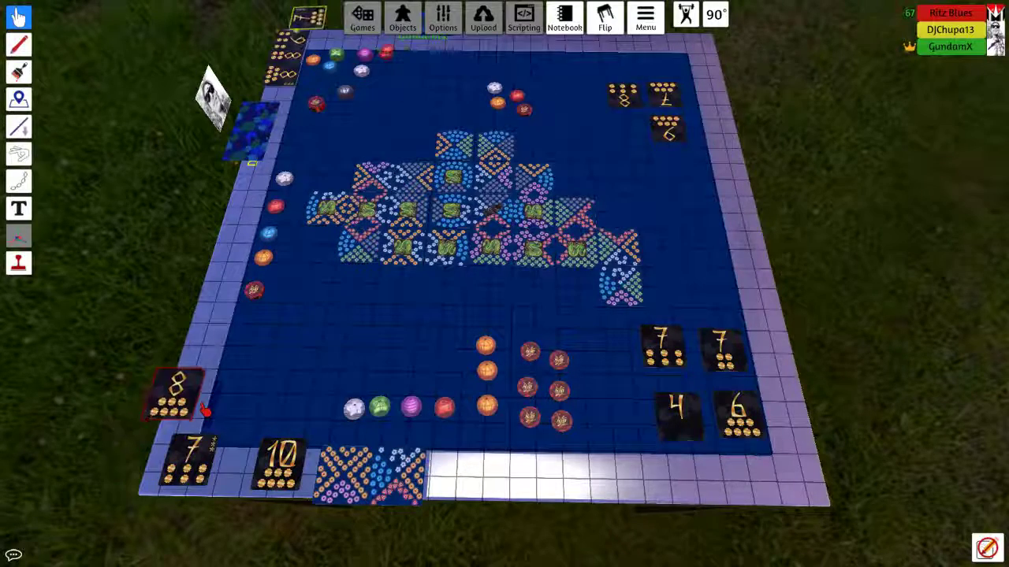
left_click_drag(185, 457, 161, 465)
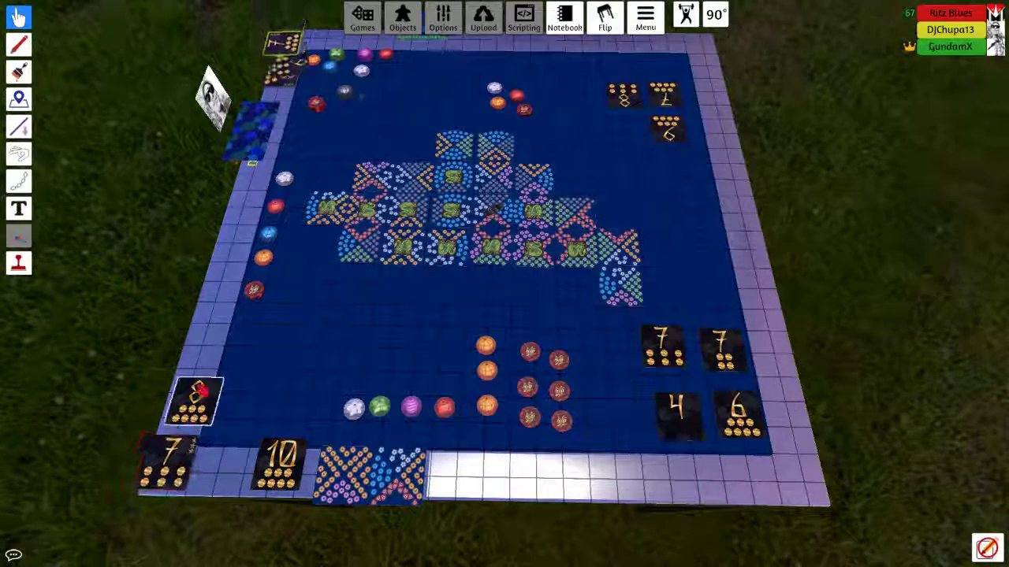
mouse_move(193, 398)
left_mouse_down()
mouse_move(217, 461)
mouse_move(236, 461)
left_mouse_up()
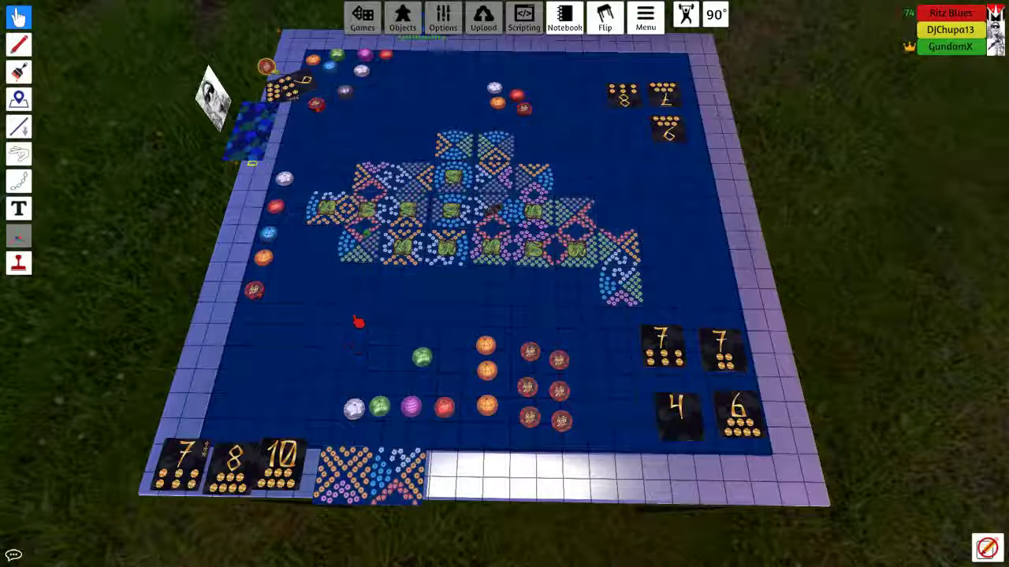
Place the new lake tile, return the green token to the top-left supply, and move an orange token
left_click(361, 244)
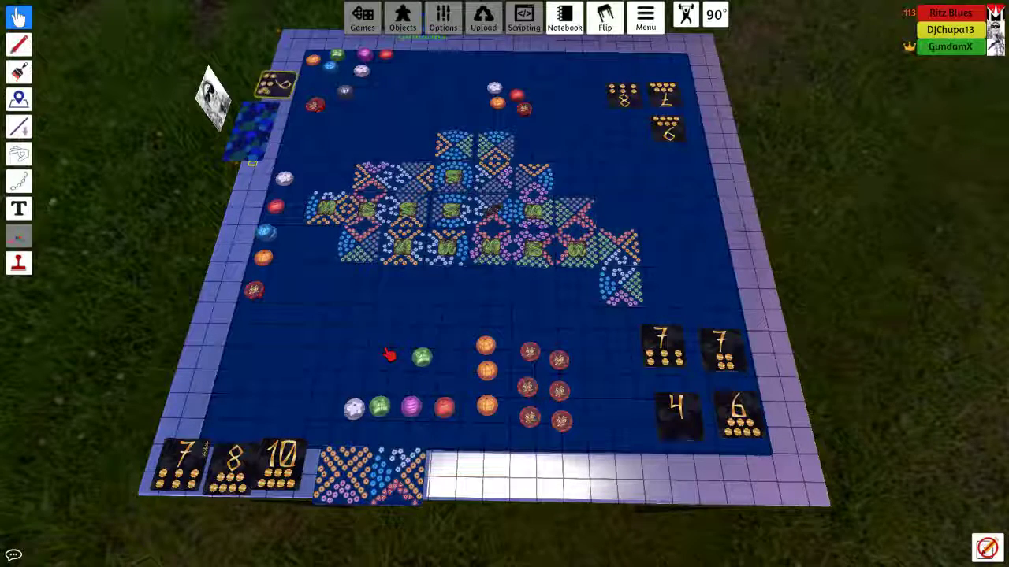
mouse_move(421, 357)
left_mouse_down()
mouse_move(384, 382)
mouse_move(390, 377)
left_mouse_up()
mouse_move(529, 351)
left_mouse_down()
mouse_move(544, 356)
mouse_move(315, 107)
left_mouse_up()
mouse_move(390, 370)
left_mouse_down()
mouse_move(331, 31)
mouse_move(336, 54)
left_mouse_up()
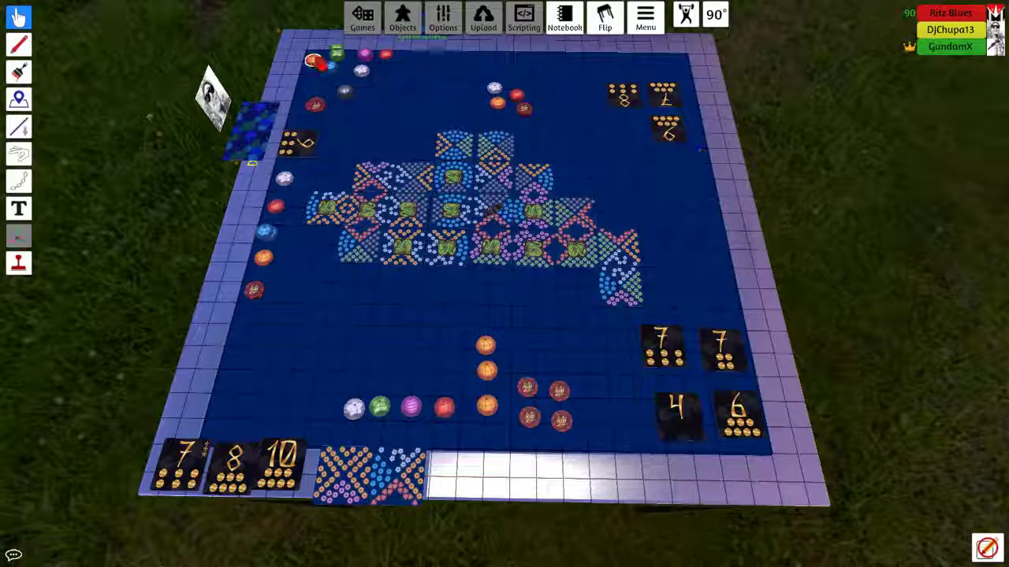
mouse_move(307, 141)
left_mouse_down()
mouse_move(485, 309)
mouse_move(486, 405)
mouse_move(313, 57)
left_mouse_up()
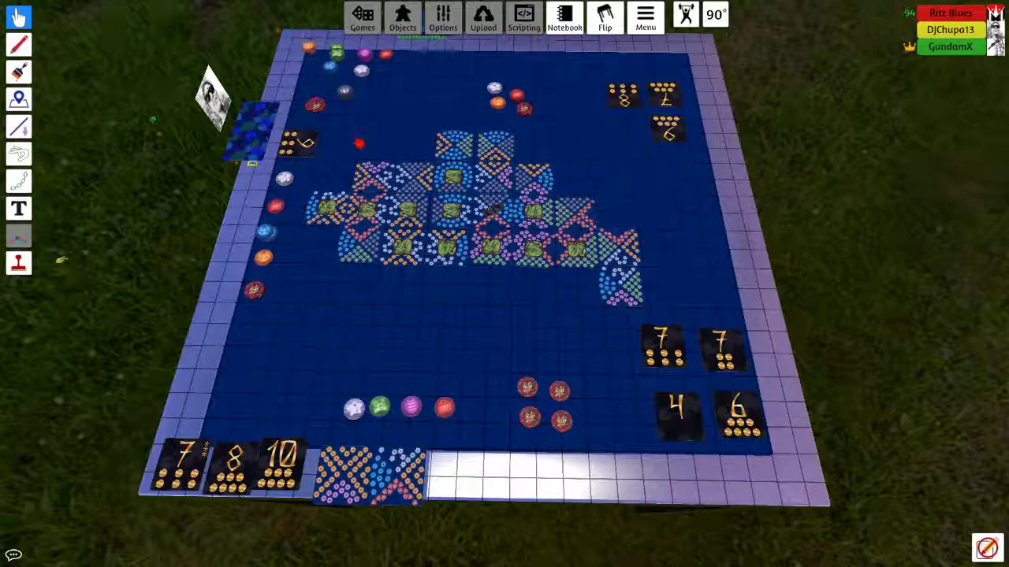
Move another 7 honor card from the right side to the bottom-left card row
left_click_drag(772, 358, 201, 398)
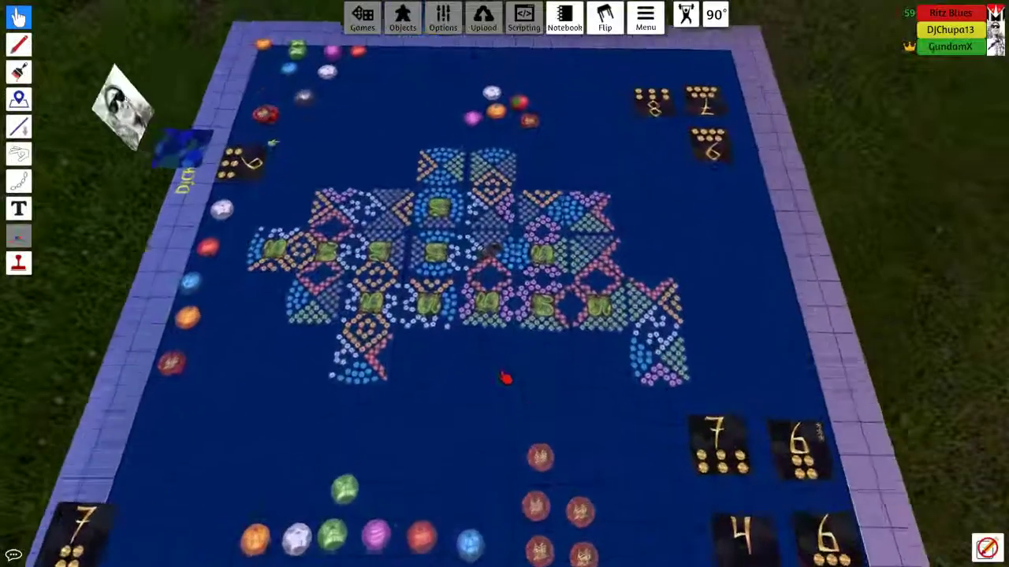
scroll(504, 237, "up", 6)
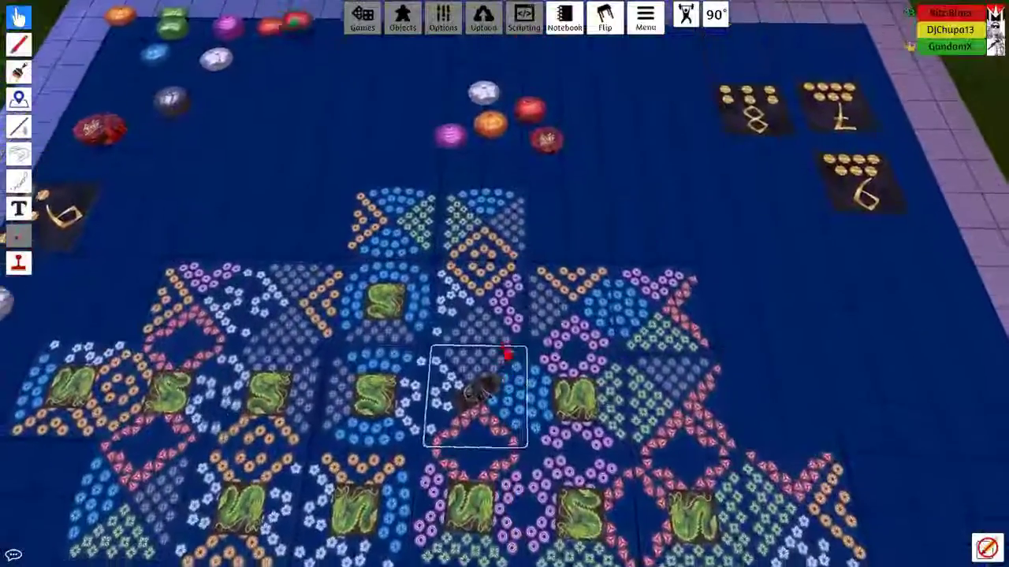
scroll(485, 390, "down", 4)
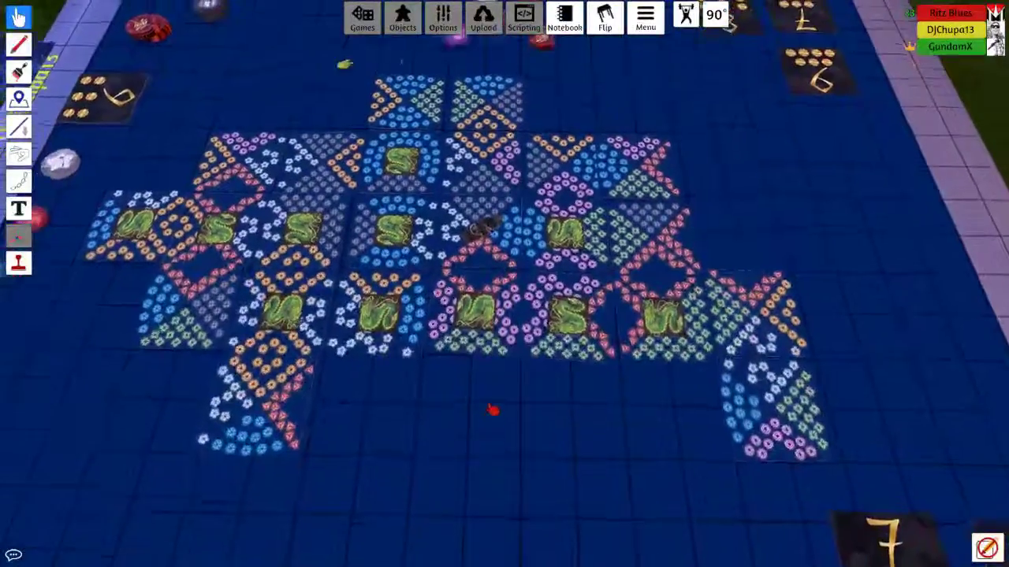
scroll(491, 410, "down", 5)
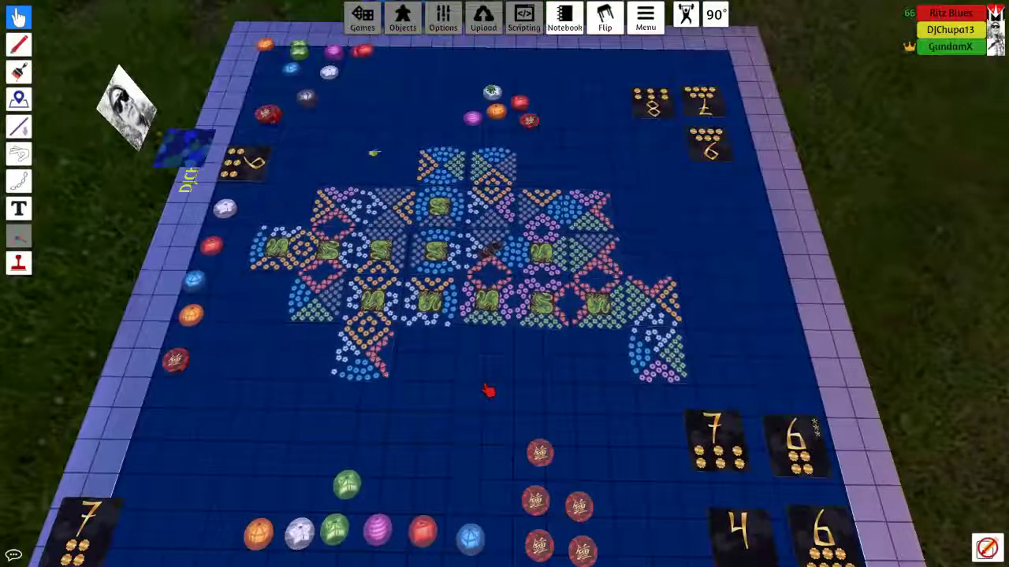
scroll(487, 386, "up", 4)
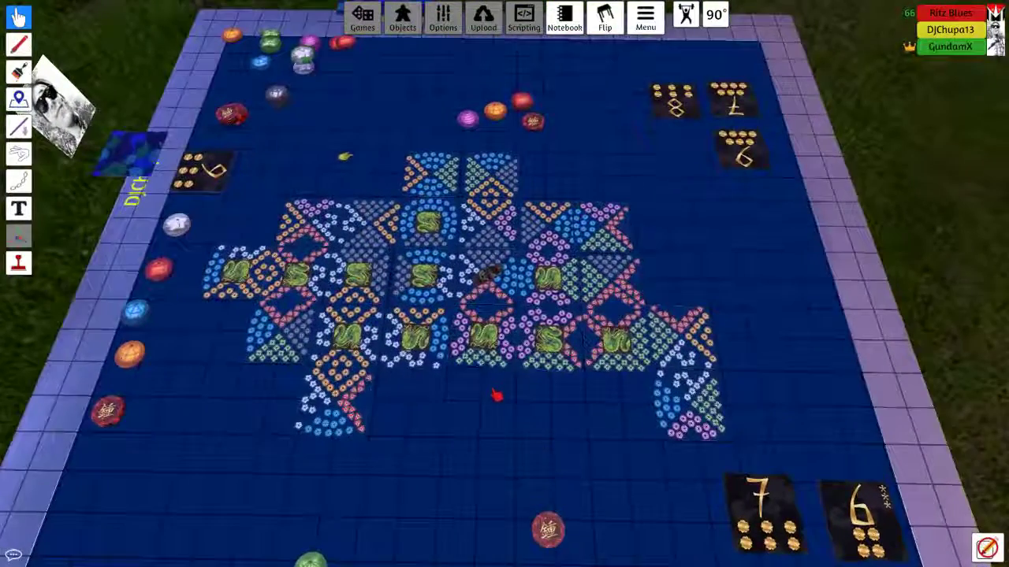
key("w")
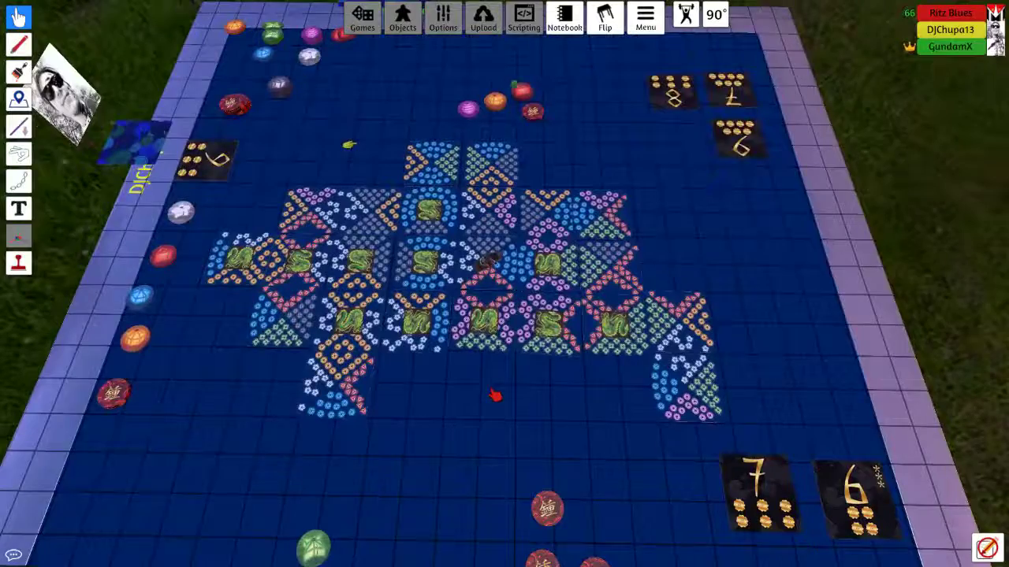
scroll(495, 396, "down", 4)
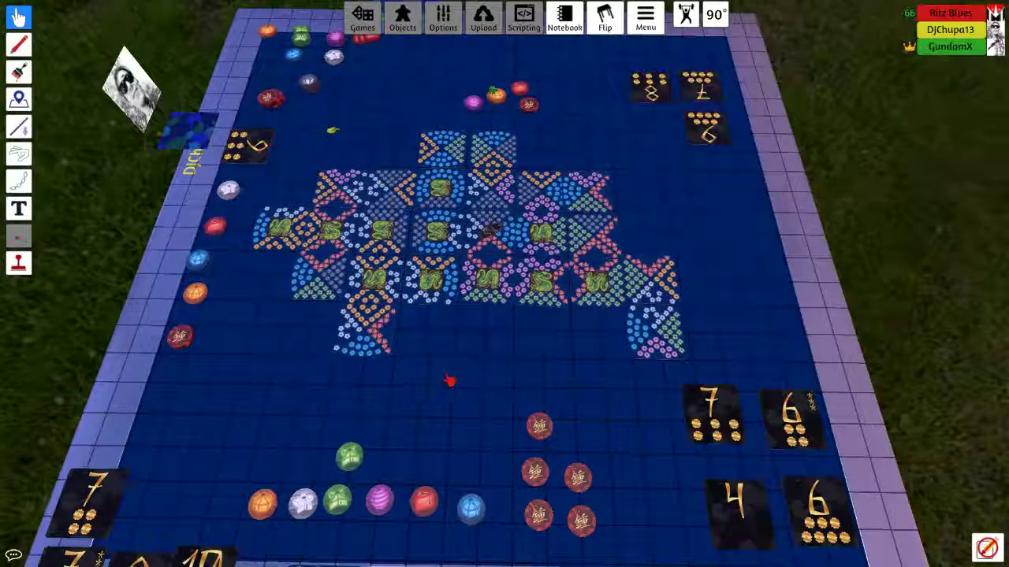
scroll(445, 384, "down", 2)
scroll(445, 384, "down", 2)
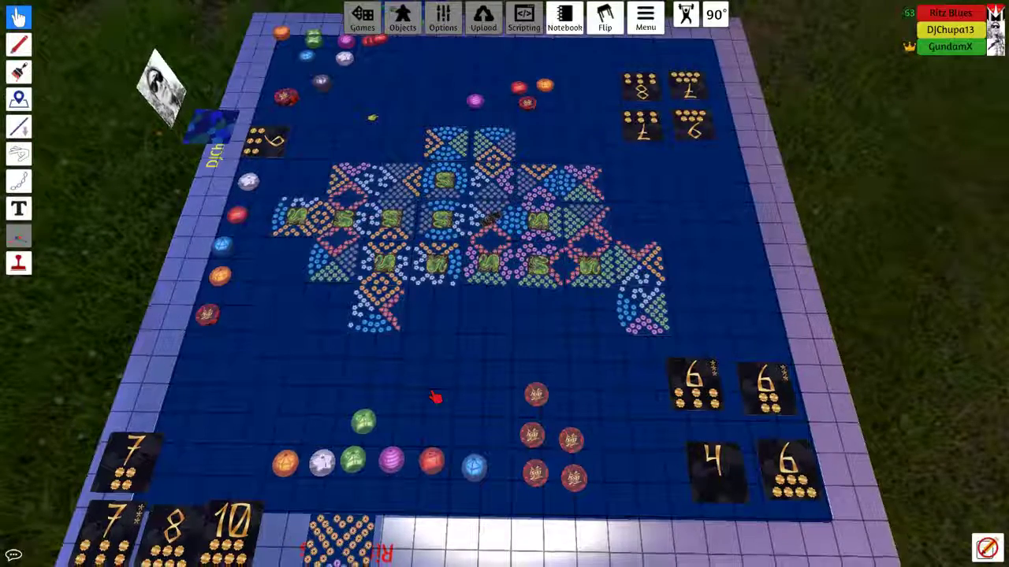
scroll(436, 398, "down", 2)
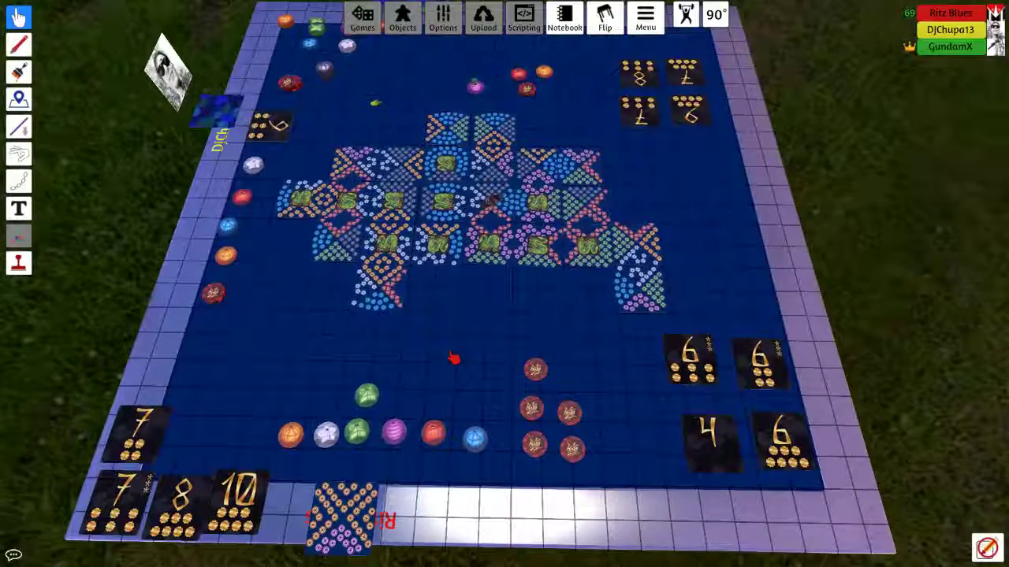
scroll(454, 359, "up", 4)
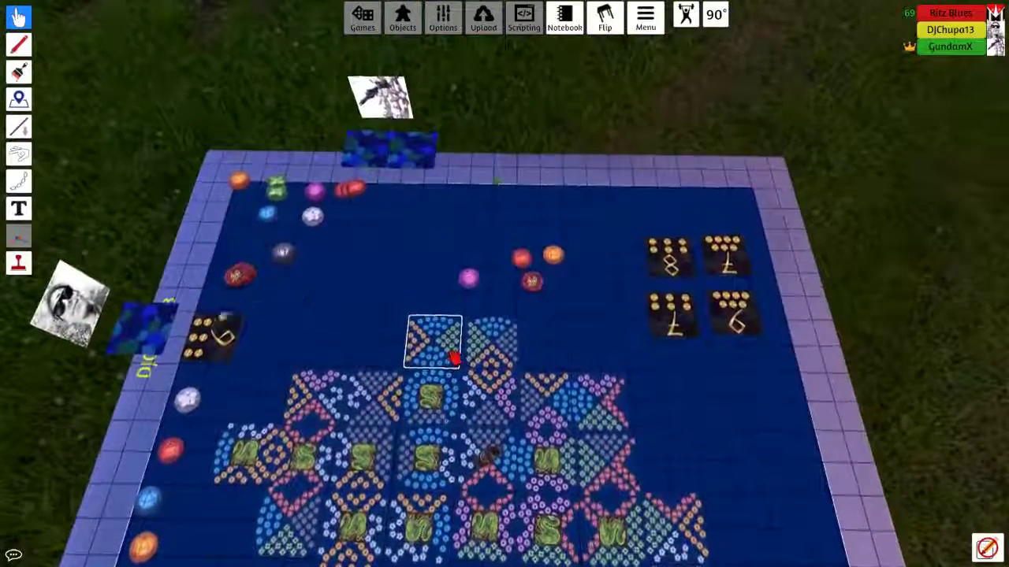
key("s")
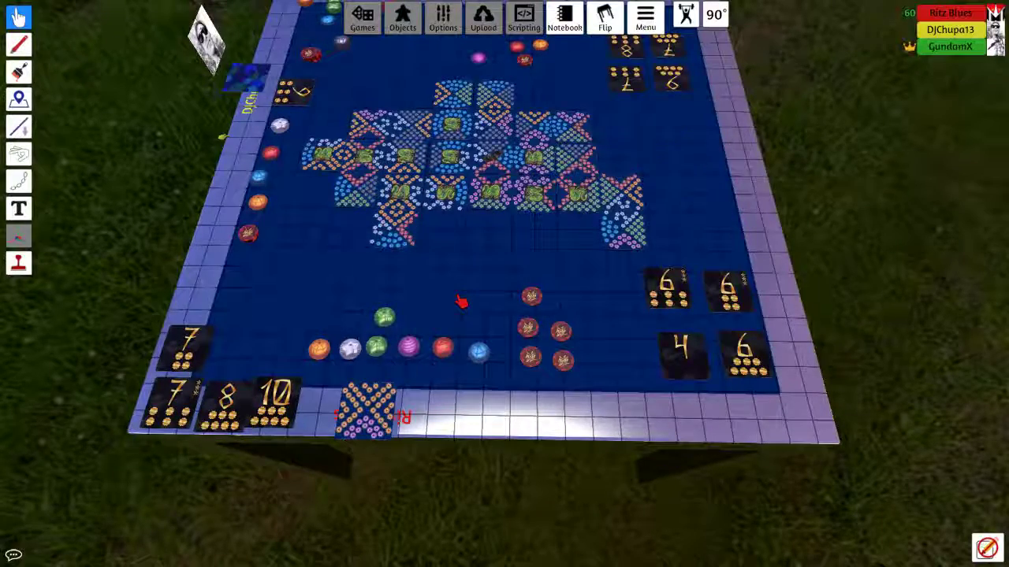
scroll(462, 302, "up", 5)
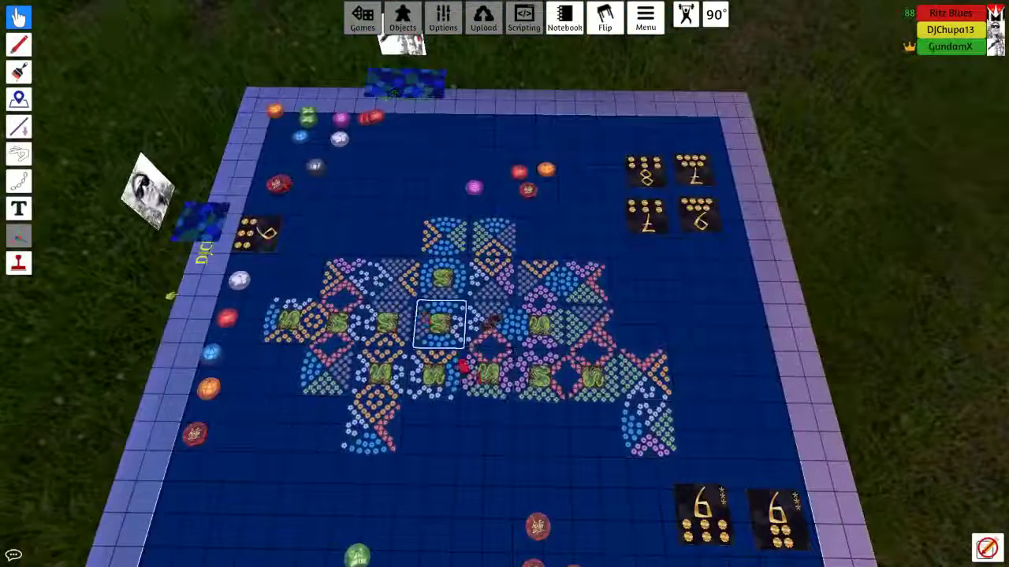
scroll(473, 386, "down", 3)
key("s")
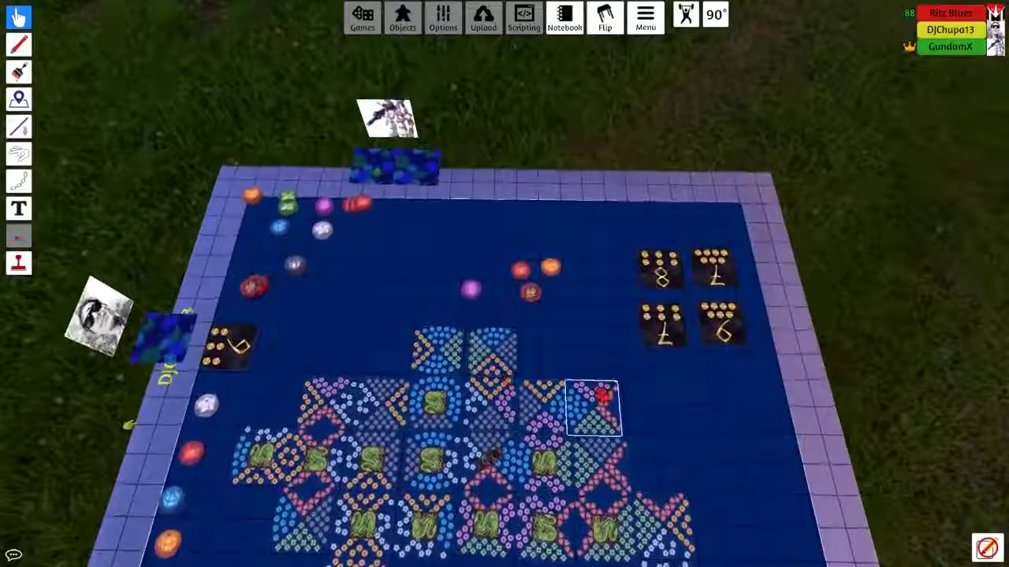
scroll(607, 394, "down", 4)
scroll(523, 381, "up", 4)
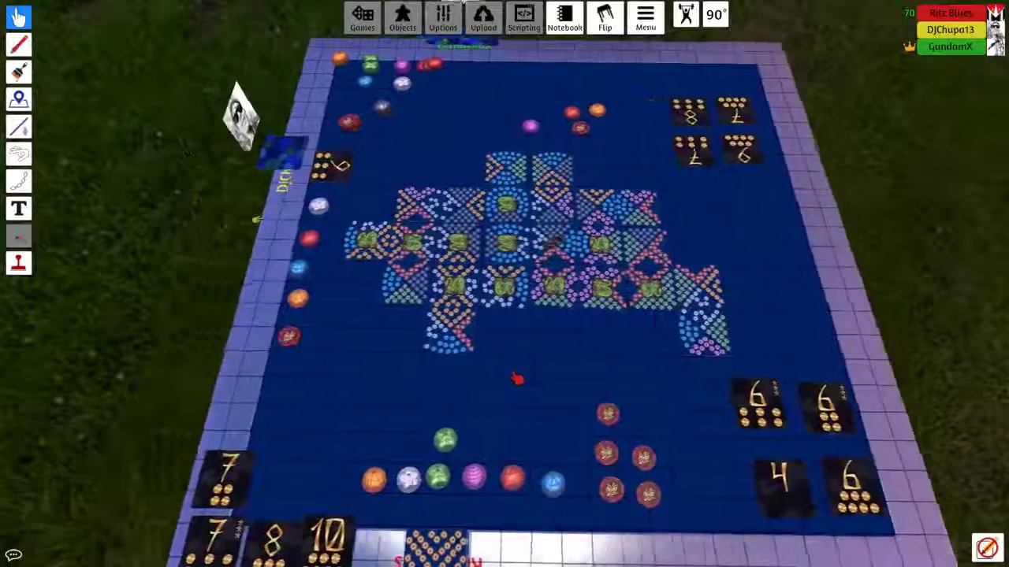
Orbit around the table, then nudge the lower-left 7 honor card back into place
right_click(523, 380)
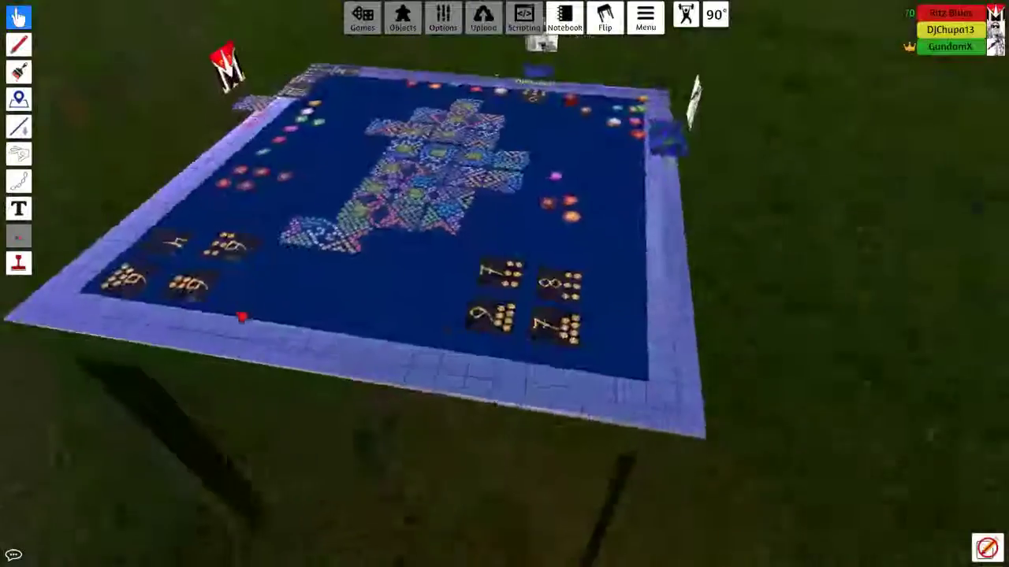
left_click_drag(505, 315, 504, 158)
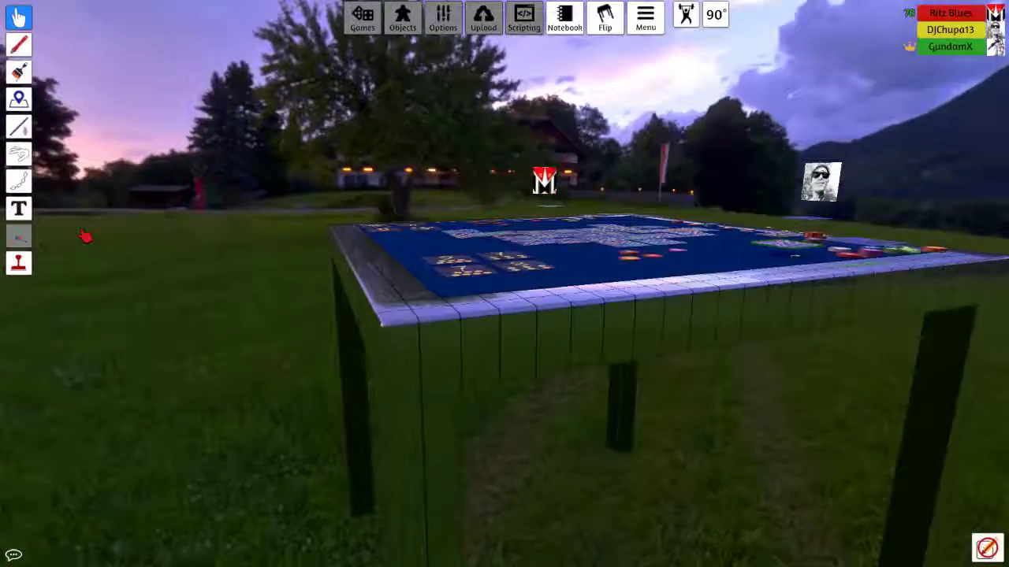
left_click_drag(504, 237, 504, 354)
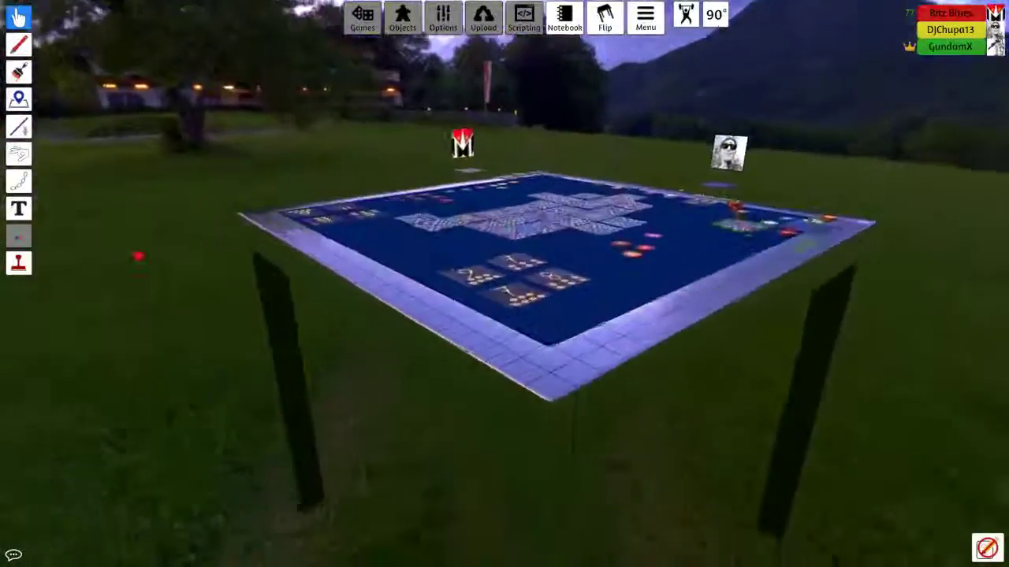
right_click(504, 283)
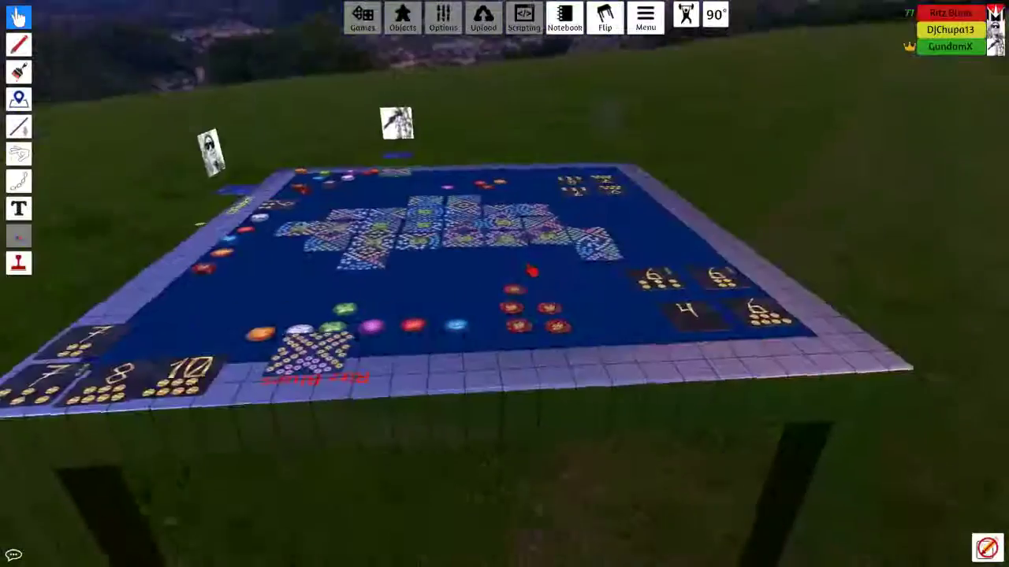
left_click_drag(505, 315, 504, 197)
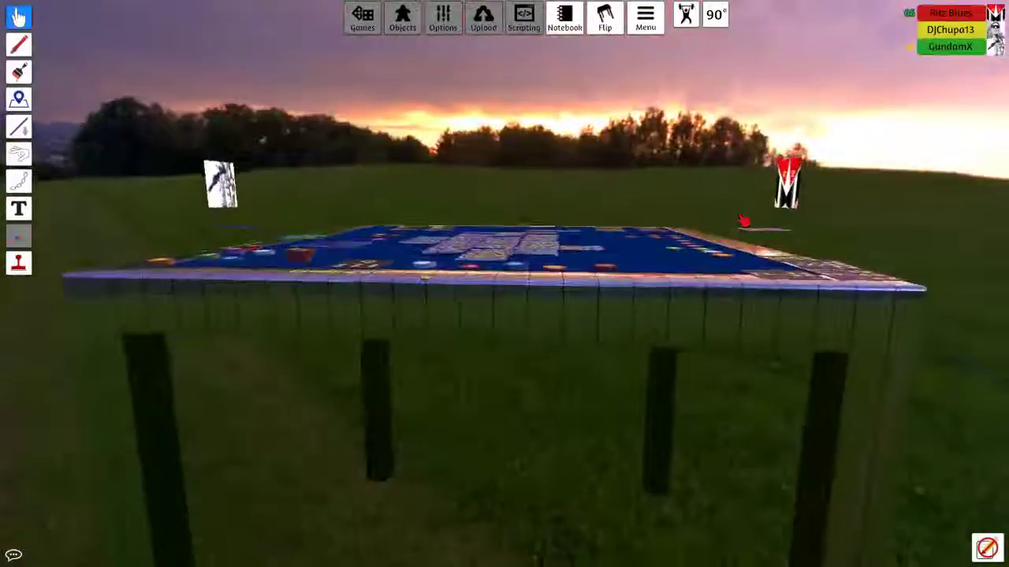
left_click_drag(505, 237, 504, 394)
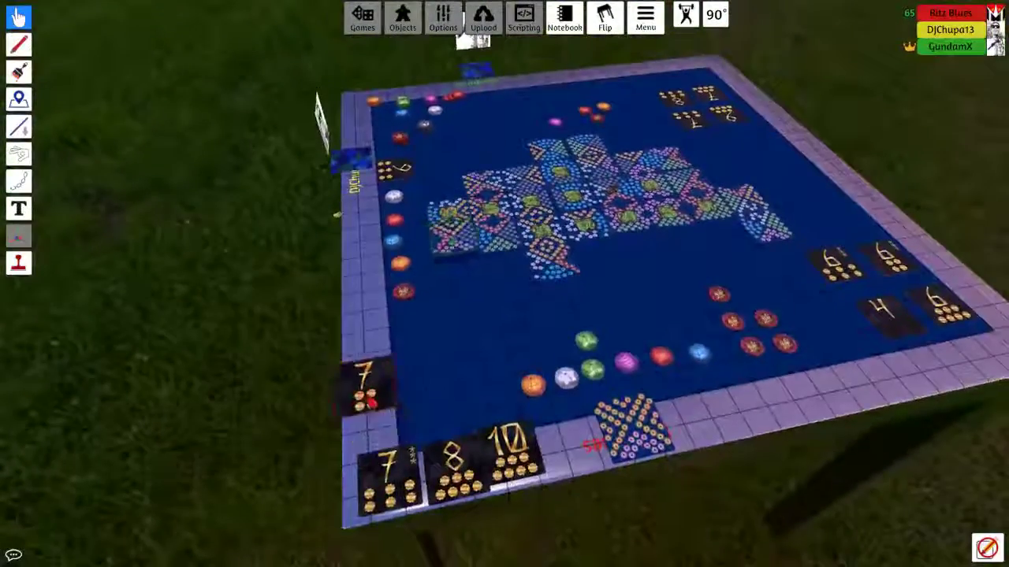
left_click_drag(369, 400, 386, 419)
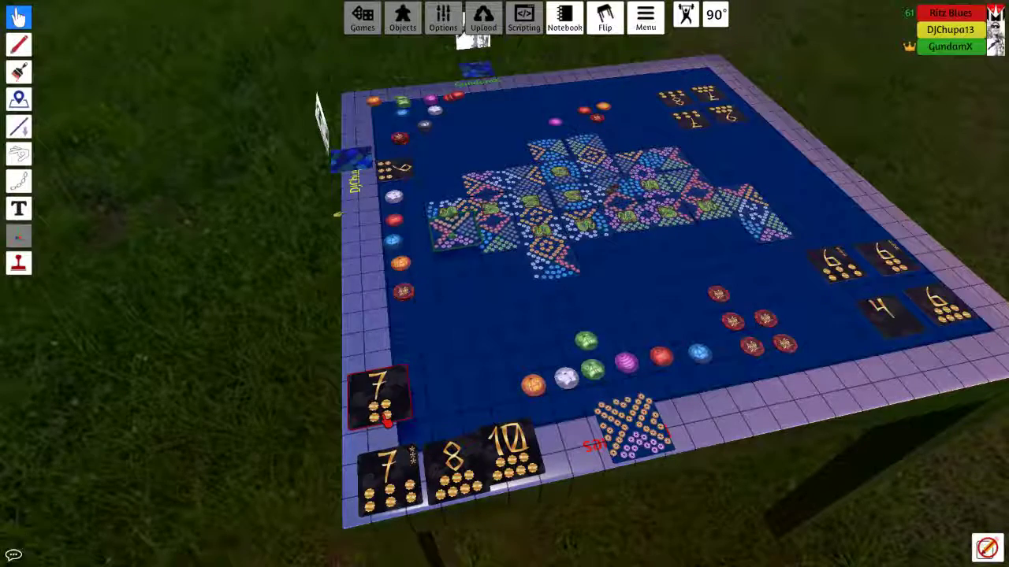
left_click_drag(551, 315, 473, 339)
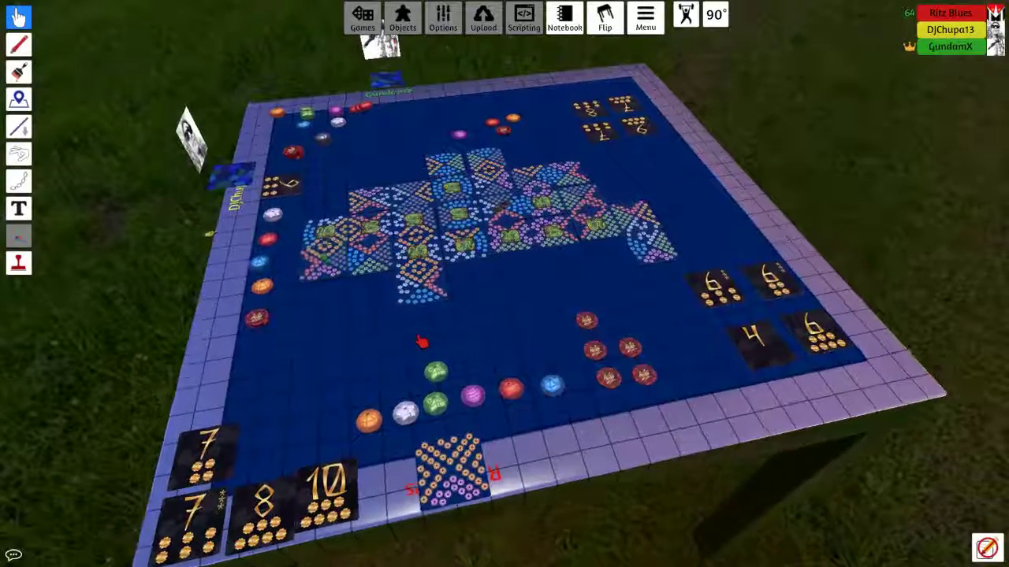
scroll(452, 340, "up", 3)
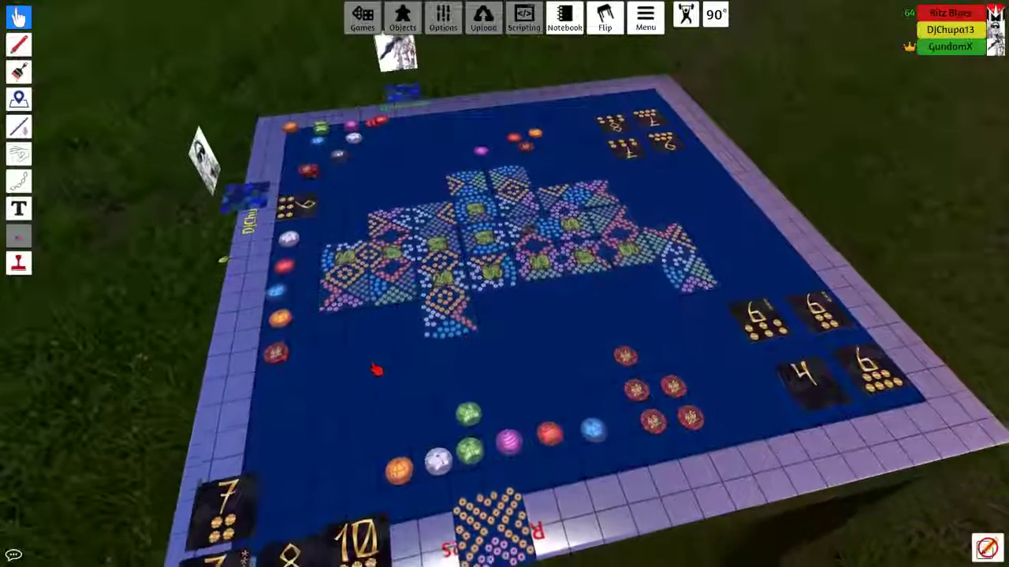
left_click_drag(505, 315, 505, 299)
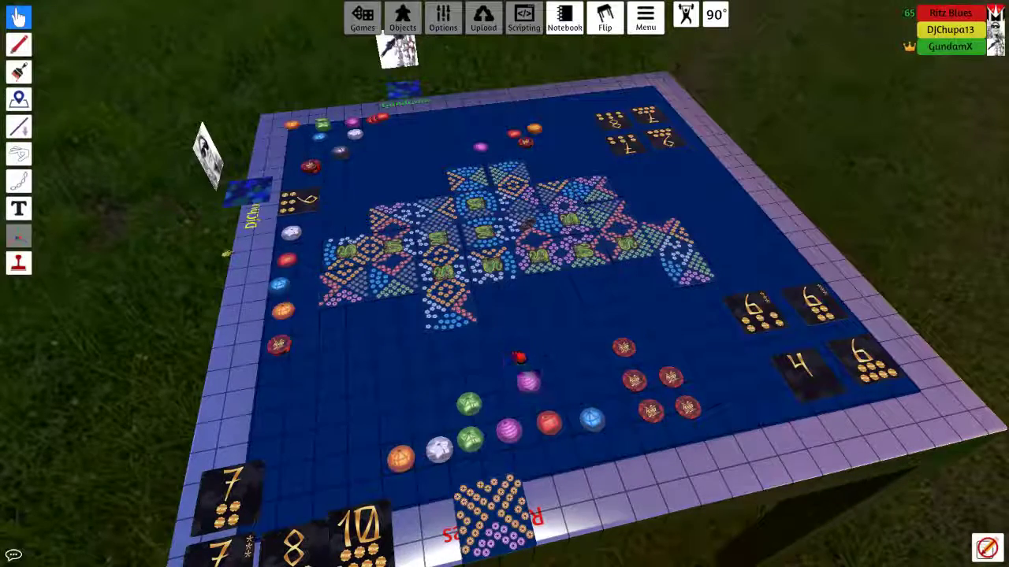
scroll(518, 356, "down", 2)
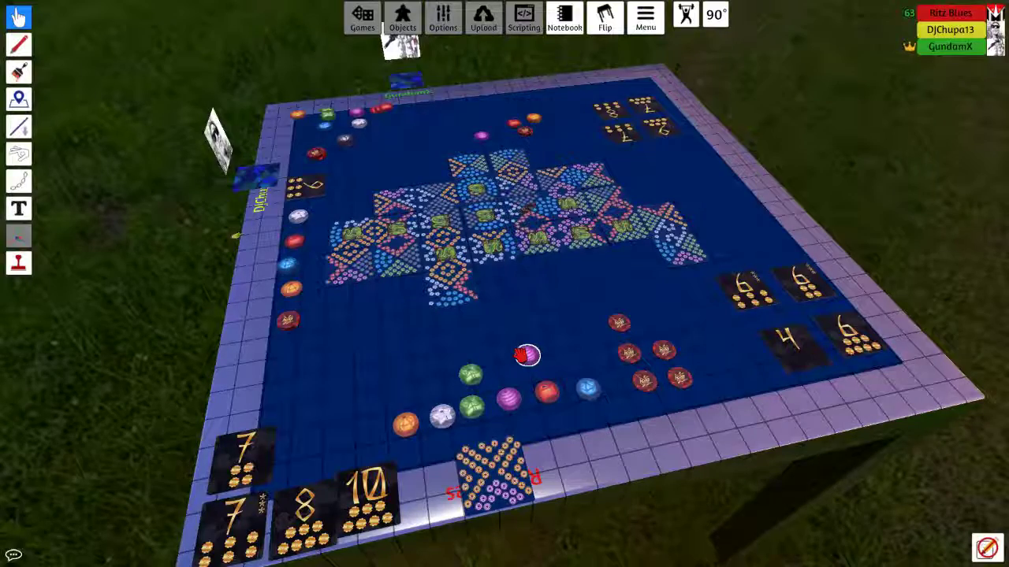
key("a")
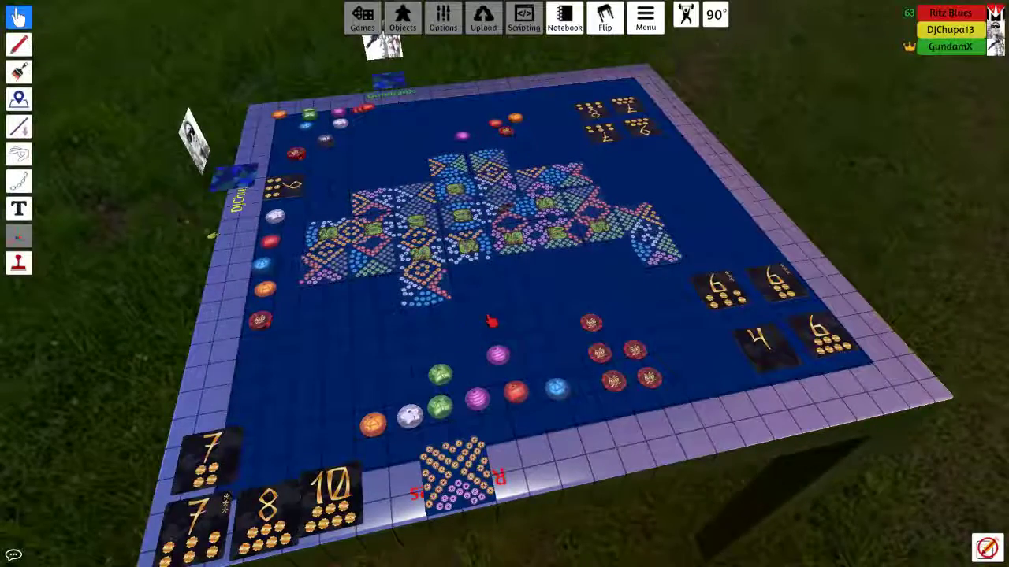
key("d")
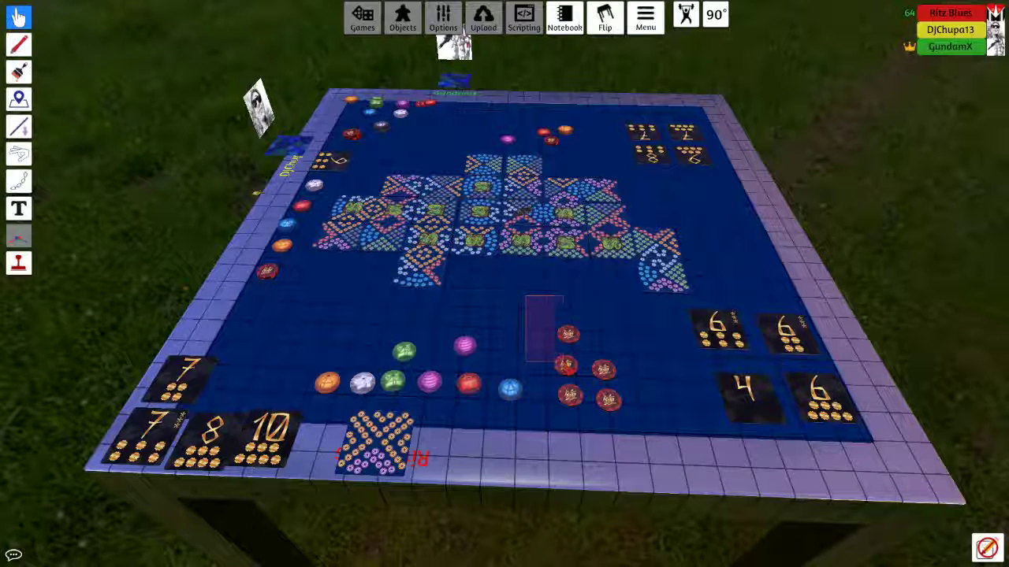
Move the red favor tokens, purple lantern and blue token to the top-left supply
left_click_drag(527, 298, 587, 382)
left_click_drag(568, 335, 414, 130)
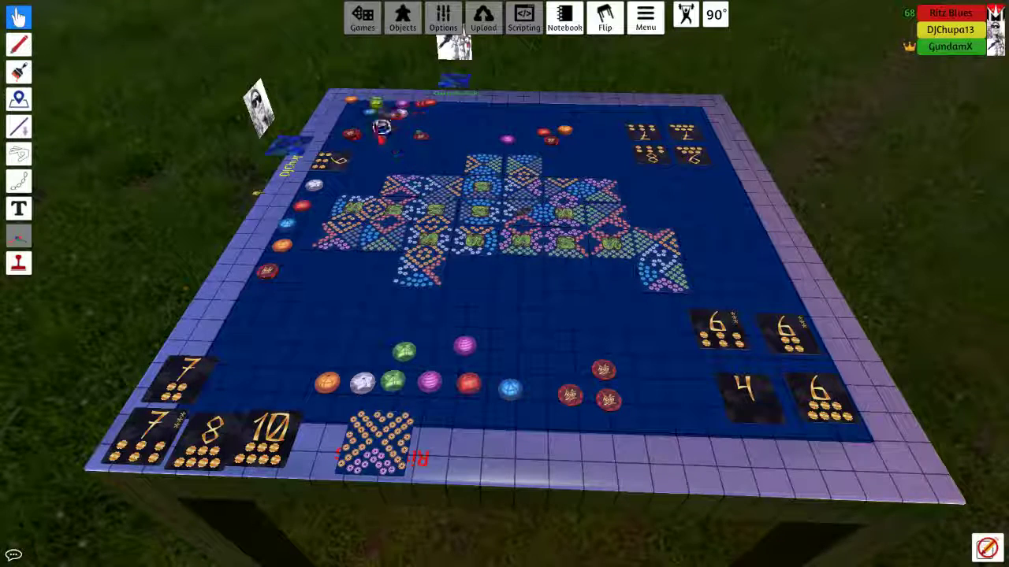
left_click_drag(416, 154, 350, 134)
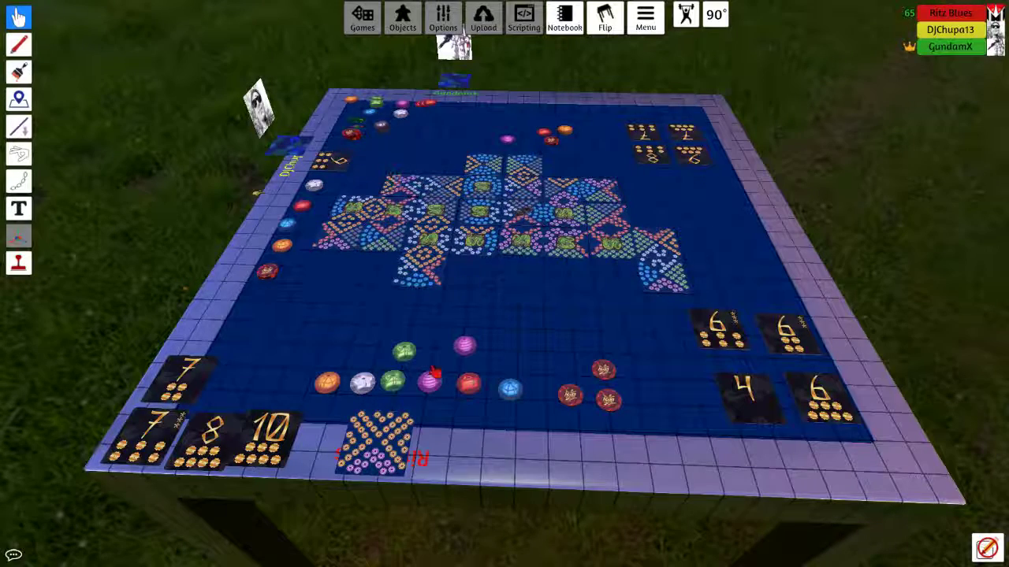
left_click_drag(465, 346, 412, 149)
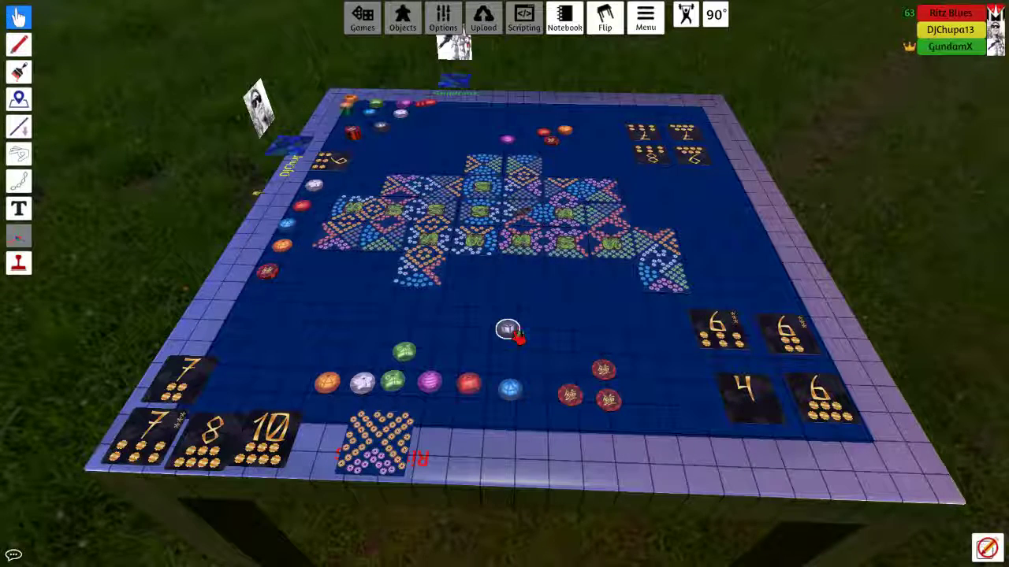
left_click_drag(511, 330, 383, 126)
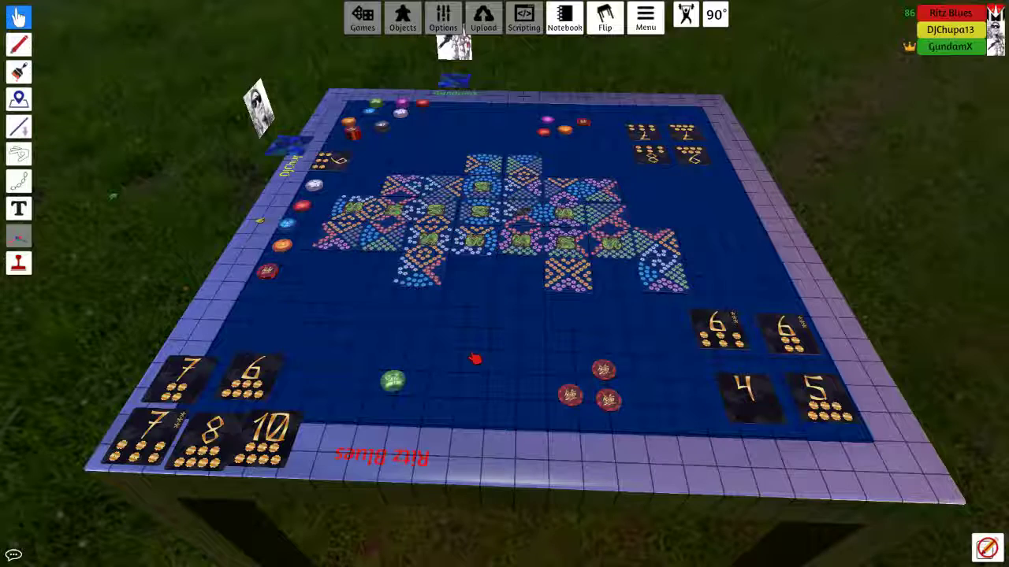
Drop the new lake tile into its spot in the lake grid
left_click(579, 275)
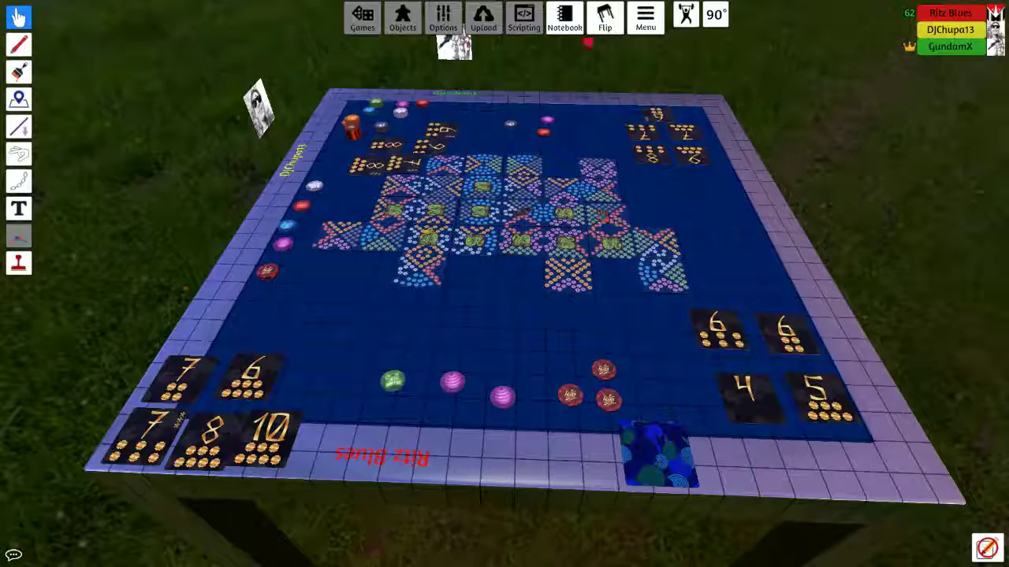
Flip the view, then dismiss the lost-connection notice to reach the main menu
left_click(604, 16)
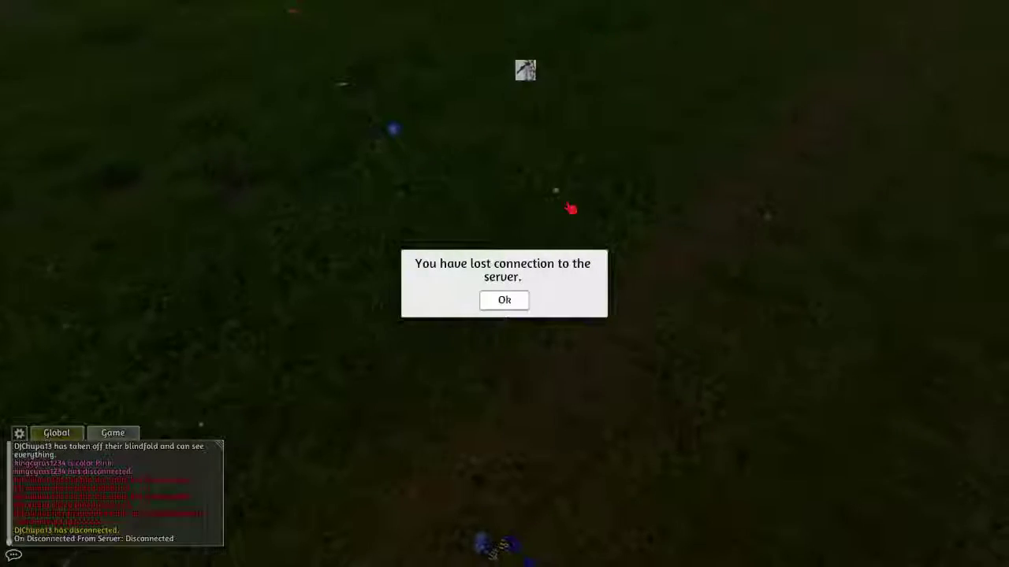
left_click(505, 299)
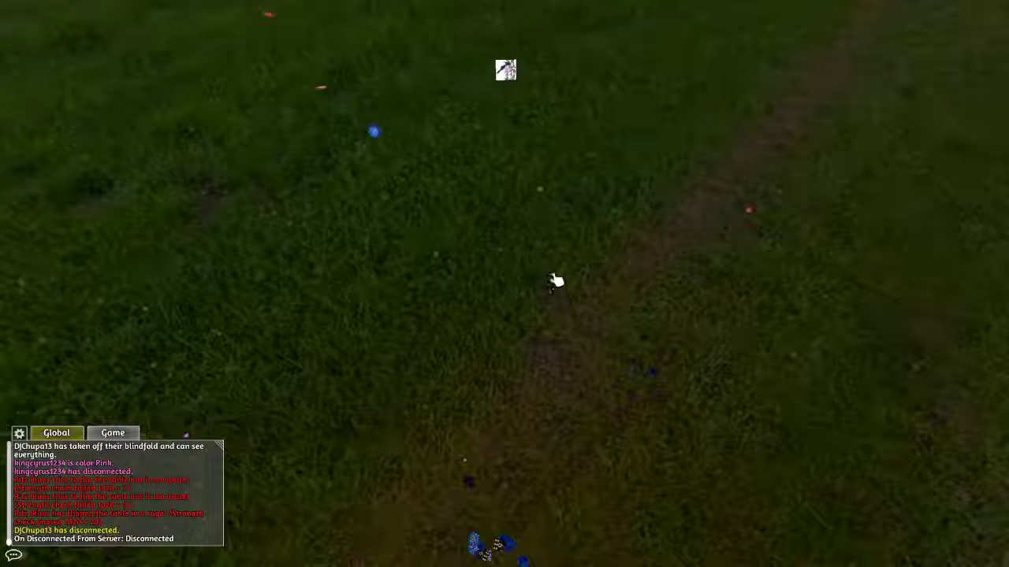